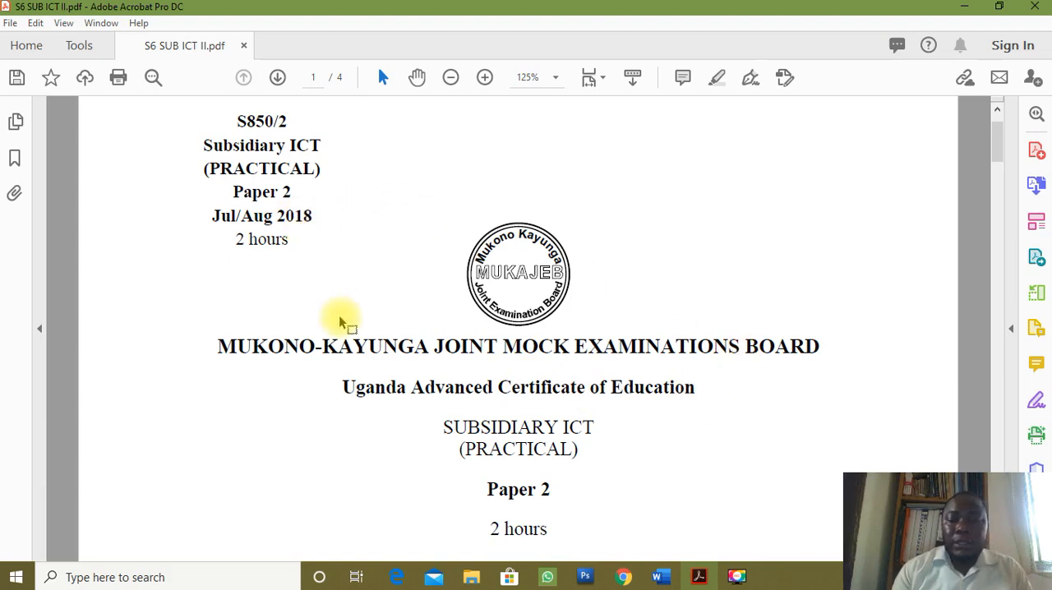
Find question 1 in the exam paper and open WORD.rtf from the MUKAJEB Source Files folder in Word.
key("Page_Down")
key("Page_Down")
key("Page_Down")
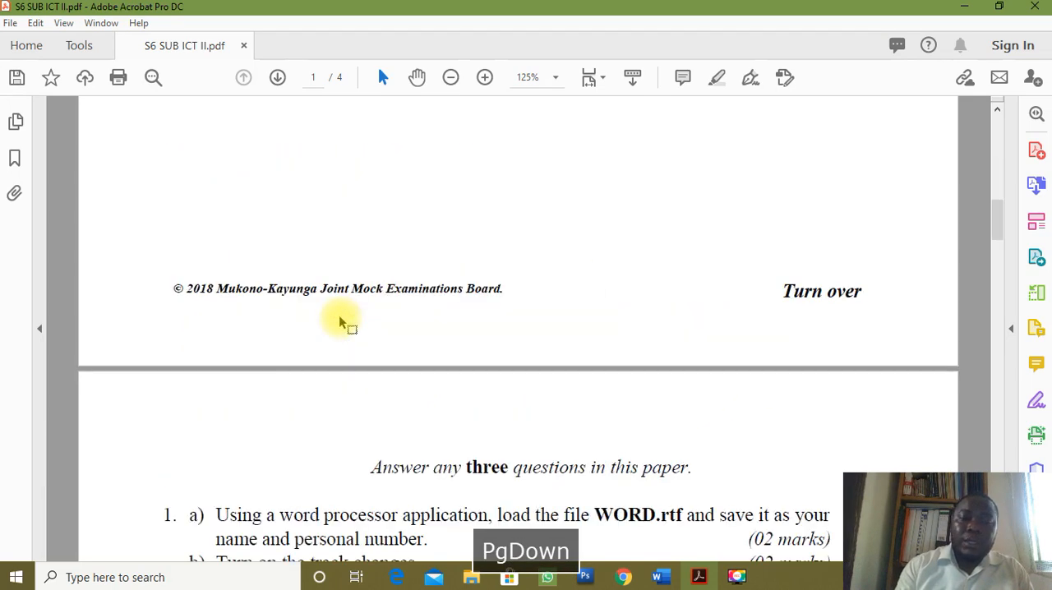
scroll(339, 317, "up", 1)
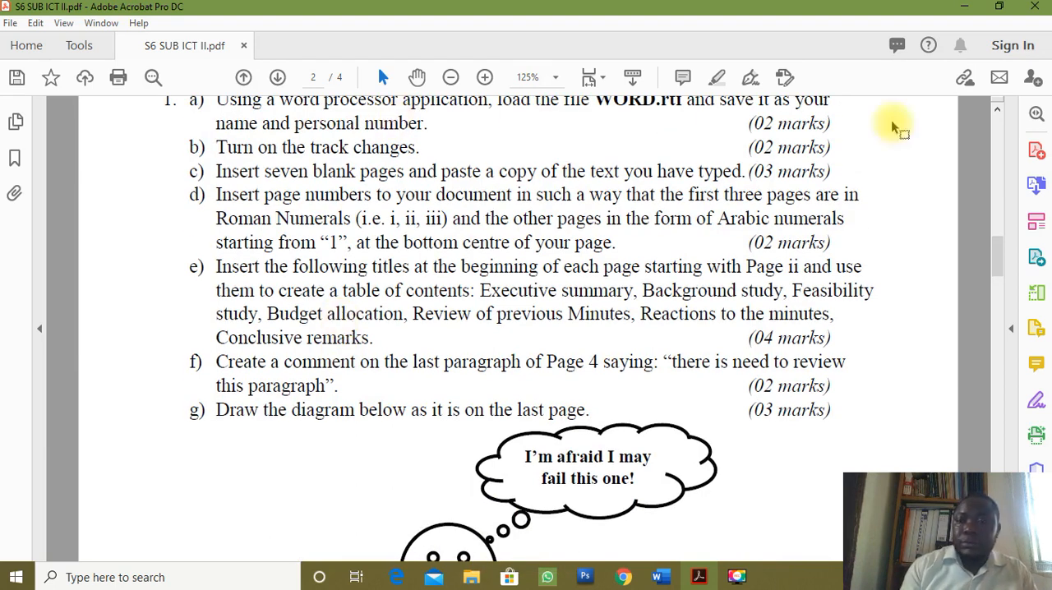
left_click(998, 108)
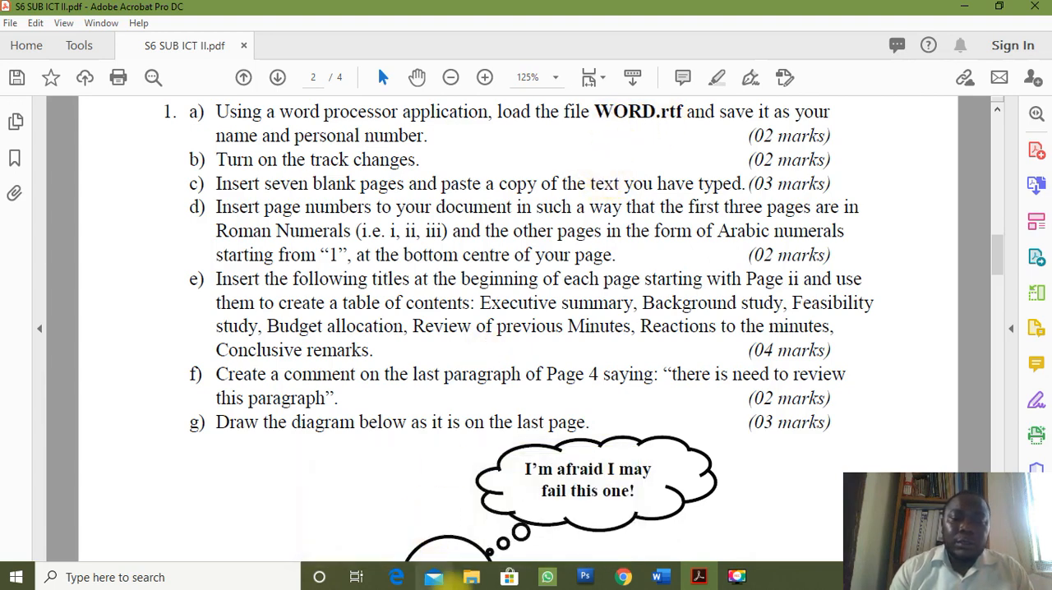
mouse_move(469, 578)
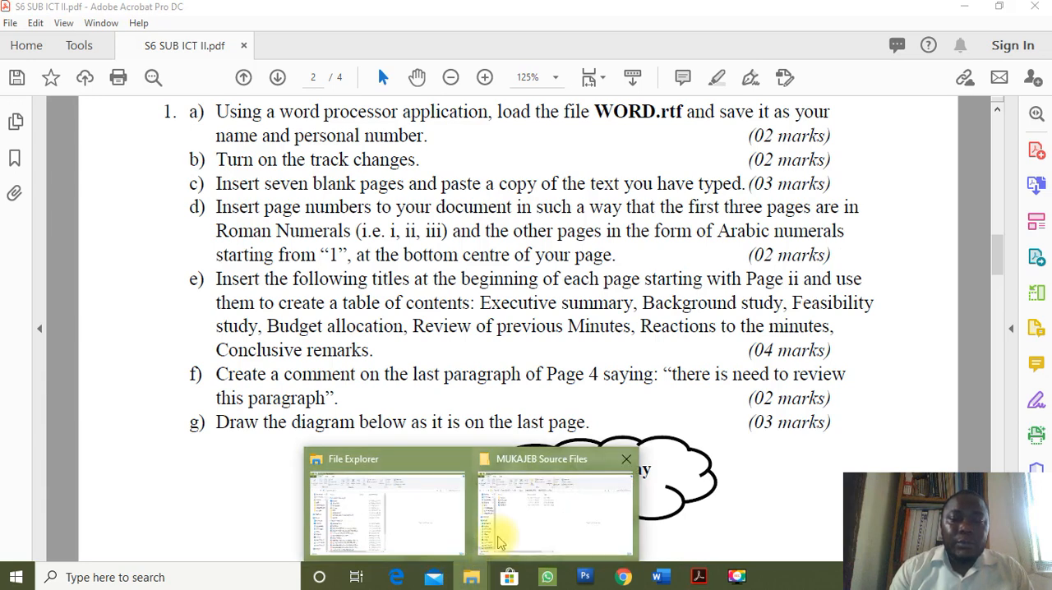
left_click(510, 523)
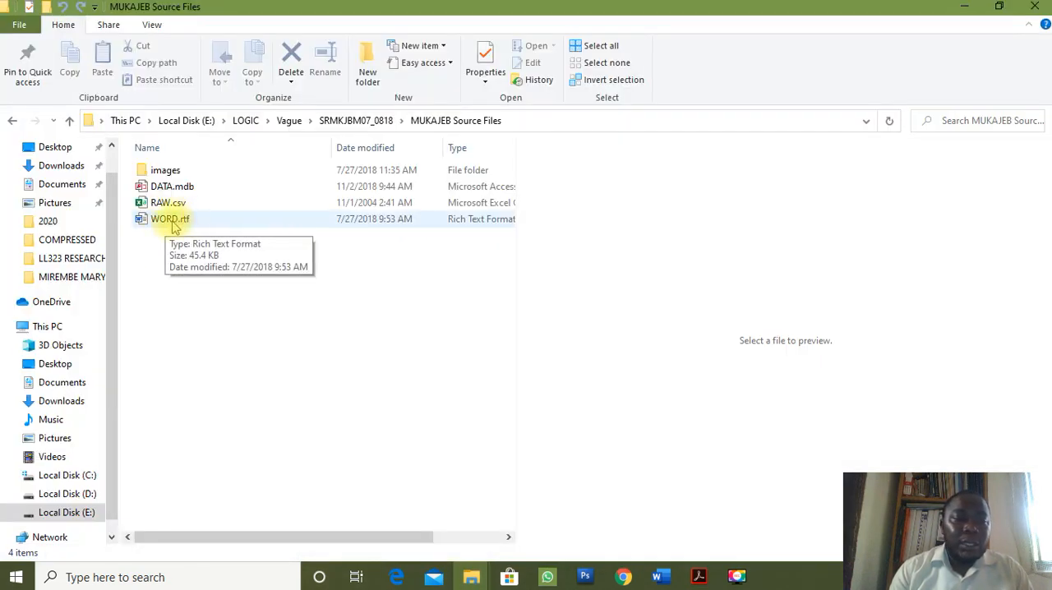
left_click(173, 225)
left_click(173, 225)
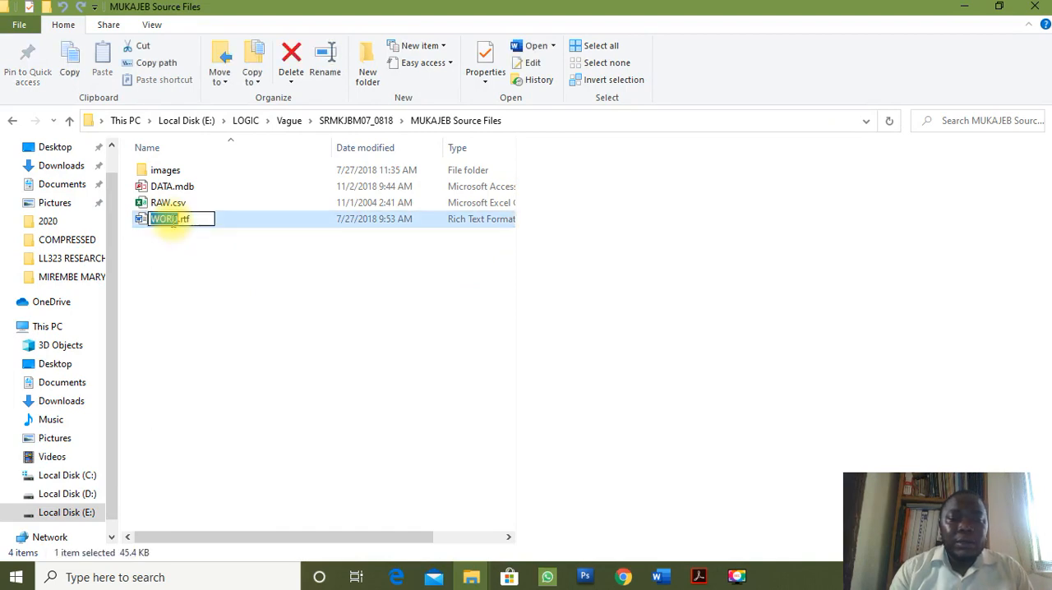
key("Escape")
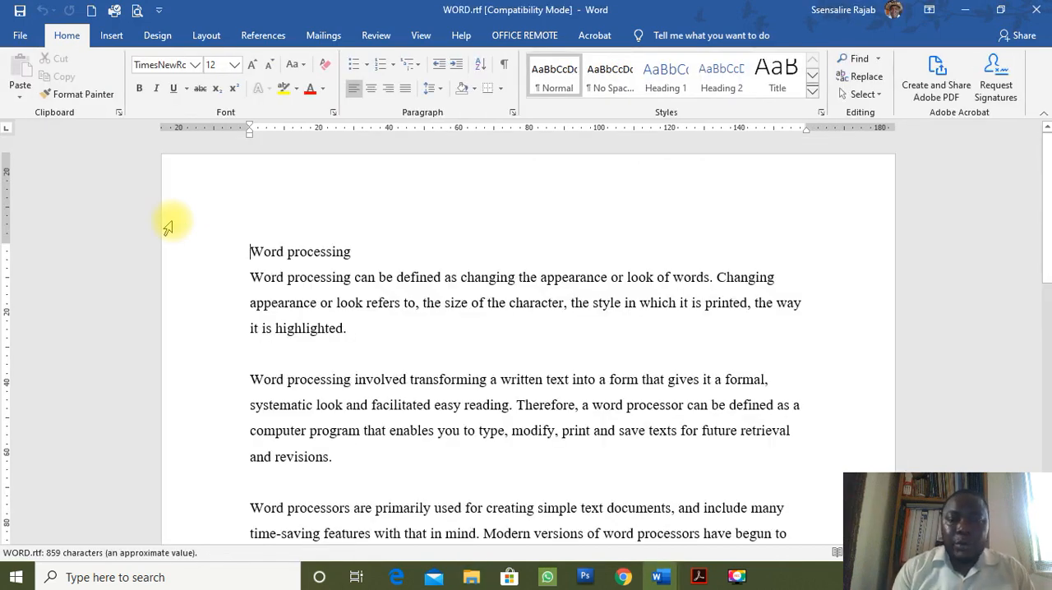
Save the document in Word Document (*.docx) format, named with the candidate's name and personal number, accepting the file format upgrade.
scroll(487, 349, "down", 2)
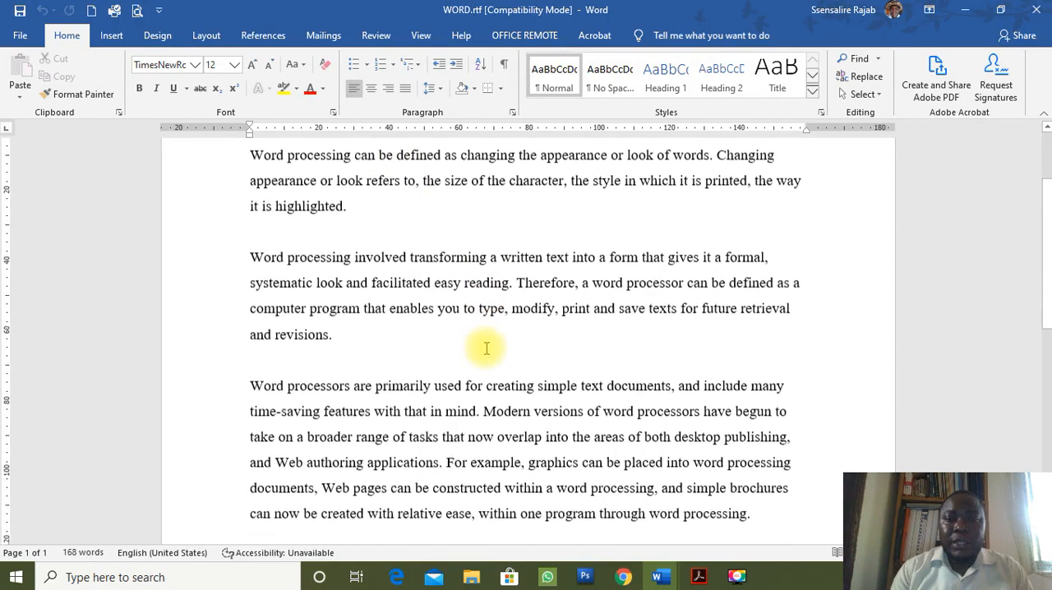
scroll(486, 348, "down", 3)
scroll(487, 349, "down", 1)
scroll(487, 352, "up", 6)
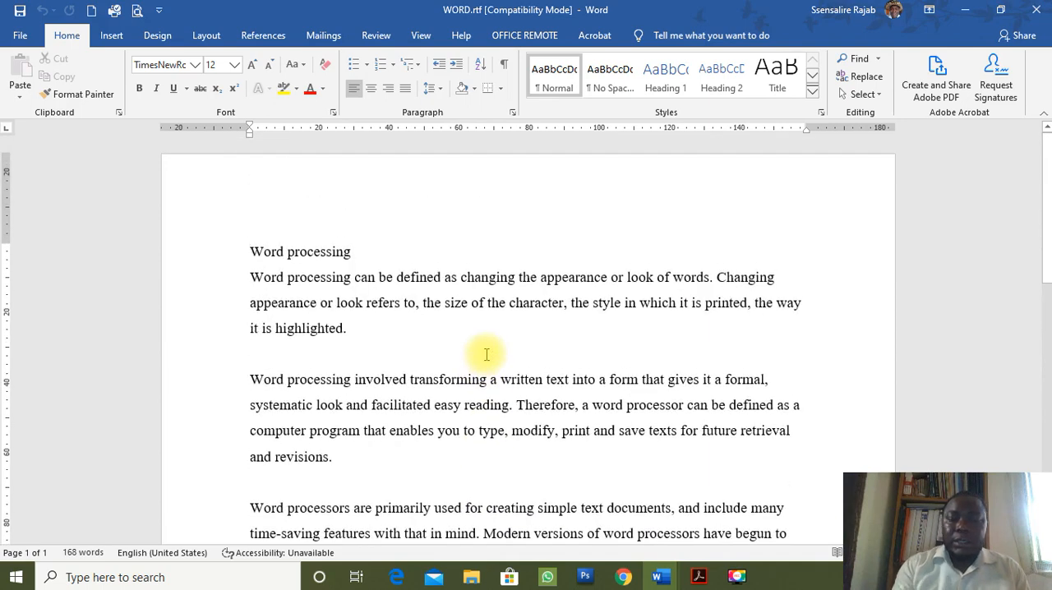
key("F12")
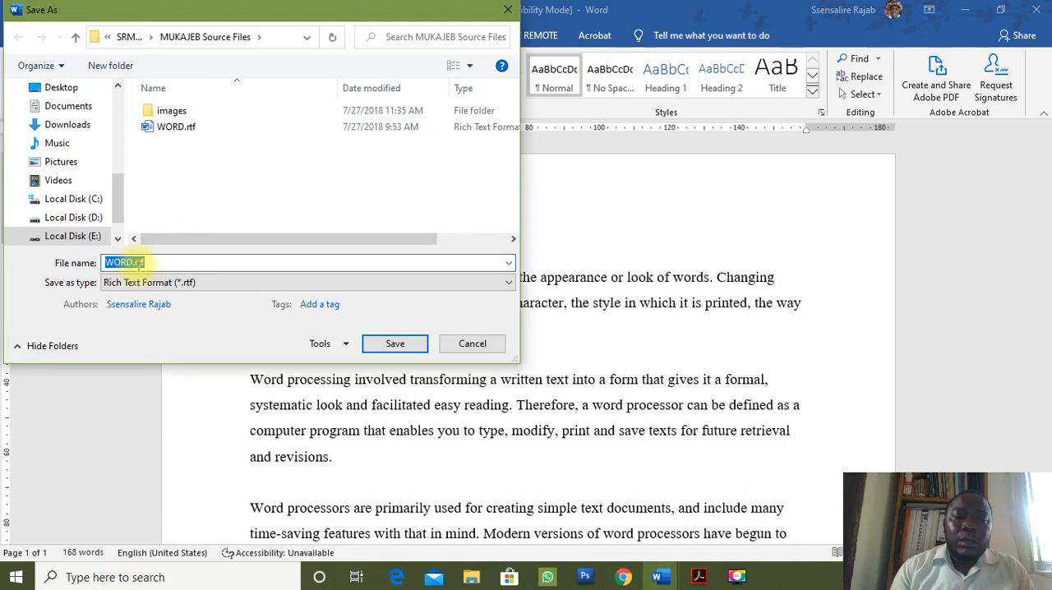
type("SENSE O")
type("57")
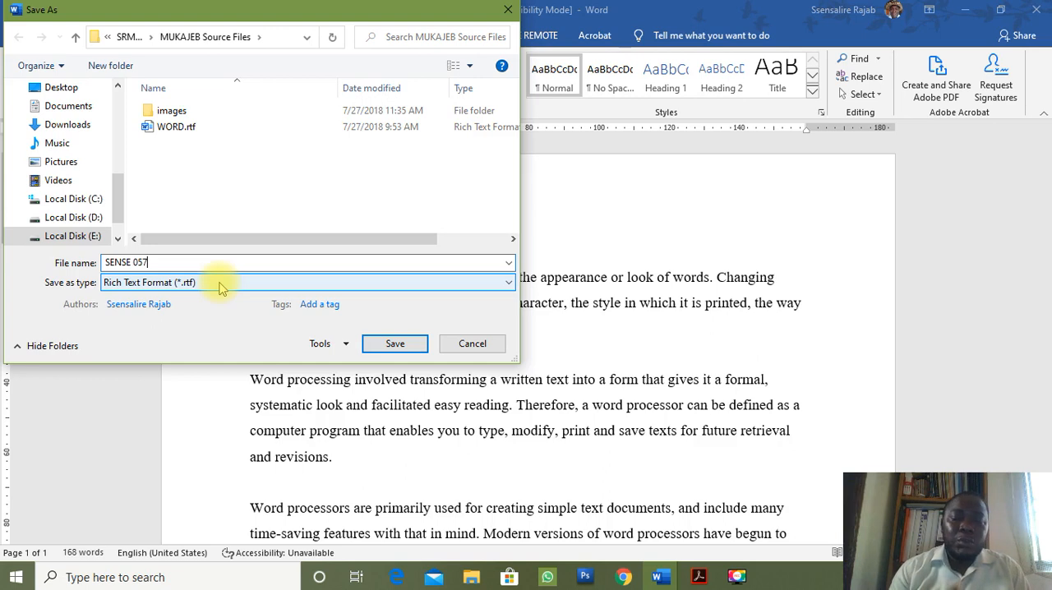
left_click(218, 282)
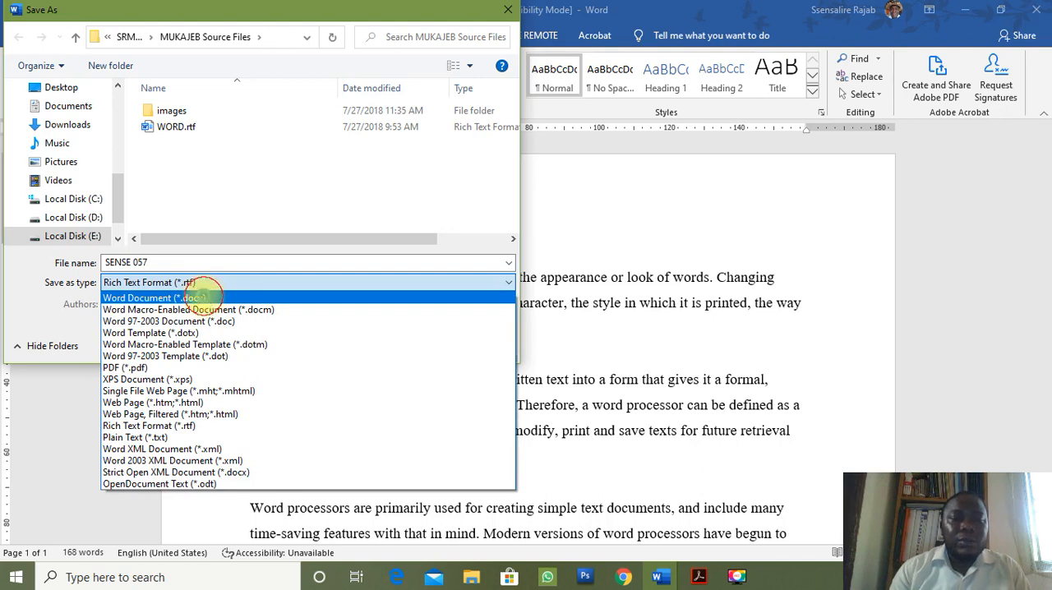
left_click(203, 299)
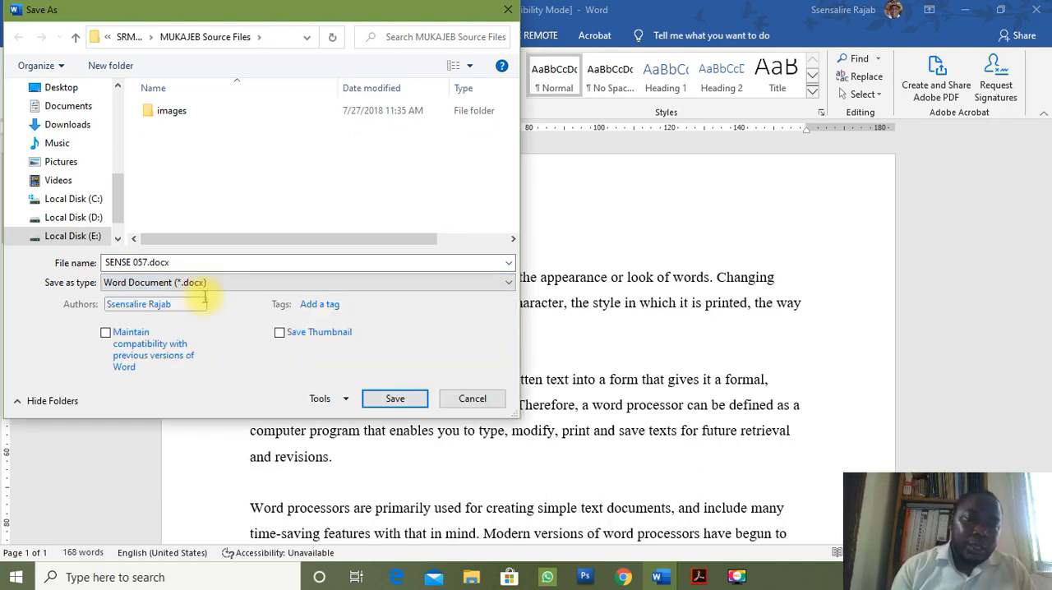
left_click(415, 399)
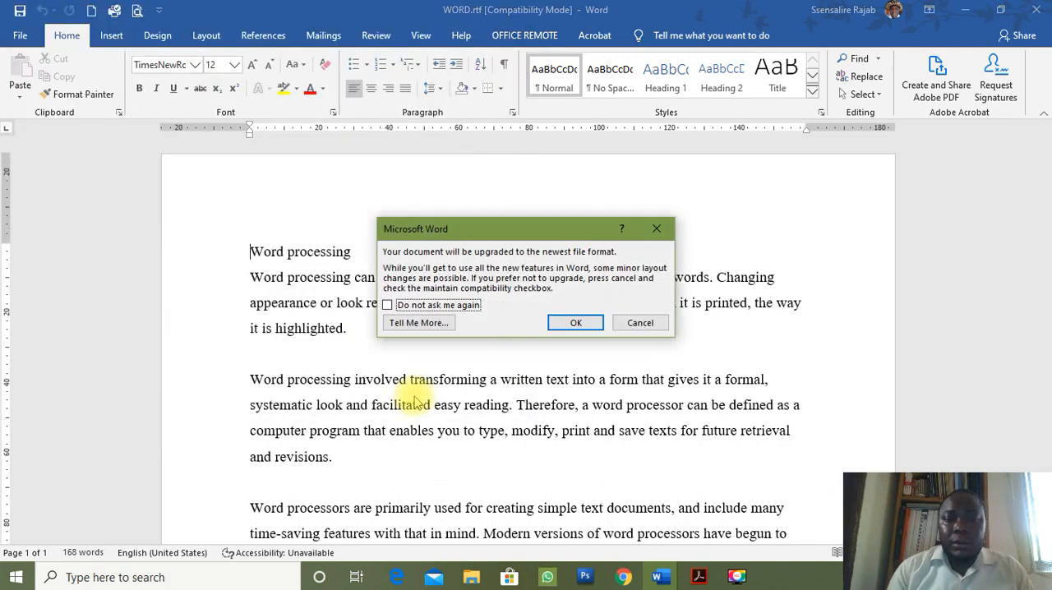
left_click(585, 323)
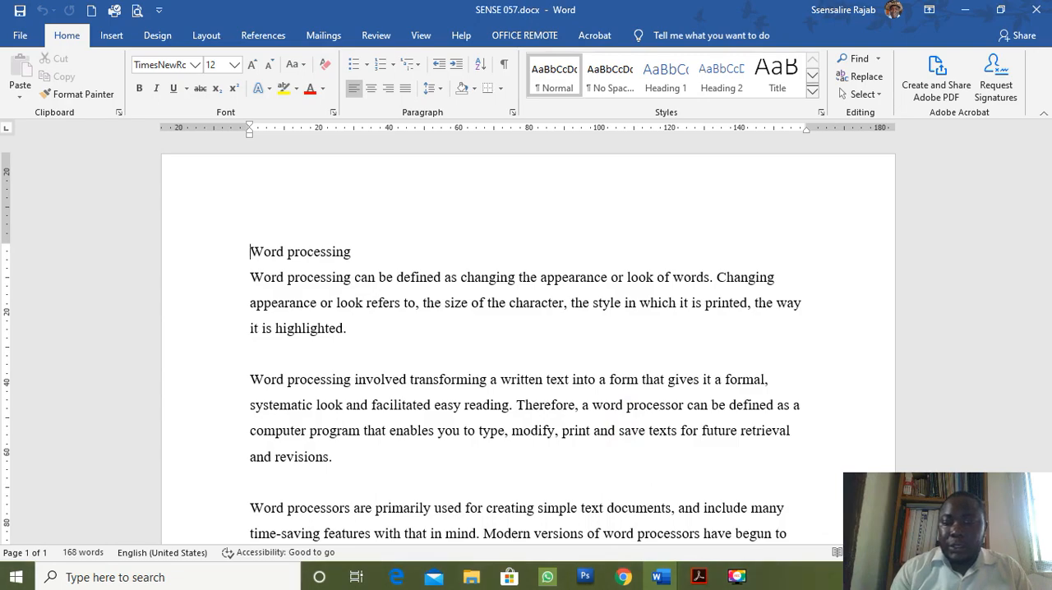
Check part b of question 1 in the exam PDF and turn on Track Changes in the saved Word document.
scroll(529, 345, "up", 3)
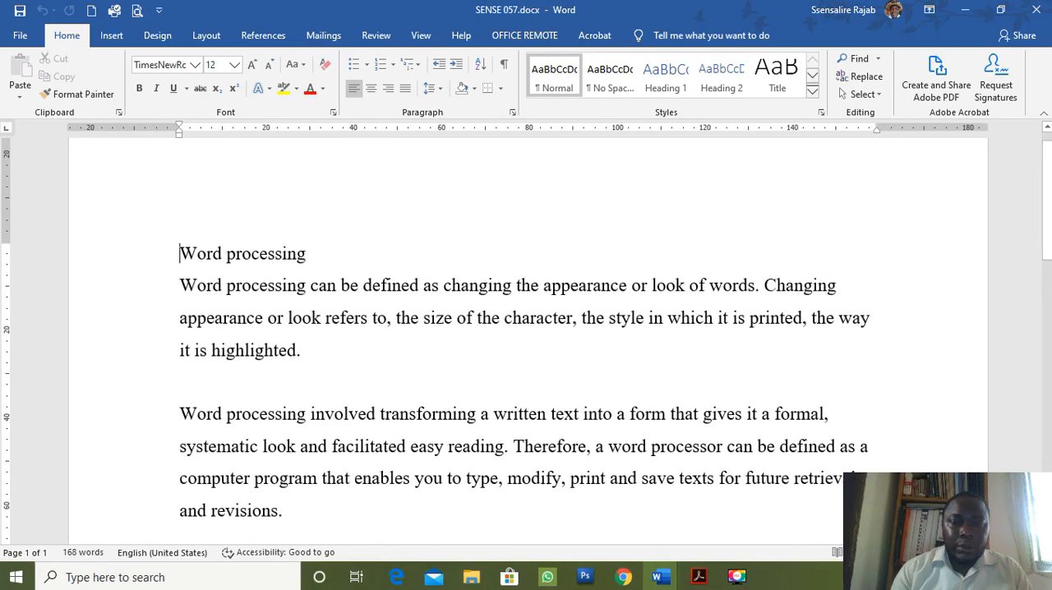
scroll(529, 345, "up", 1)
left_click(699, 577)
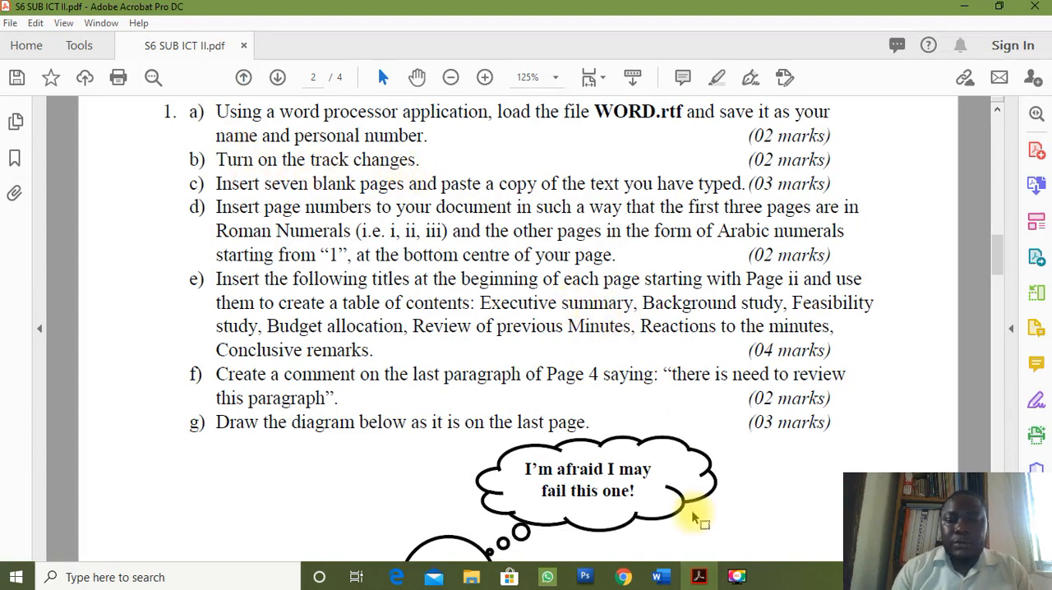
left_click(667, 579)
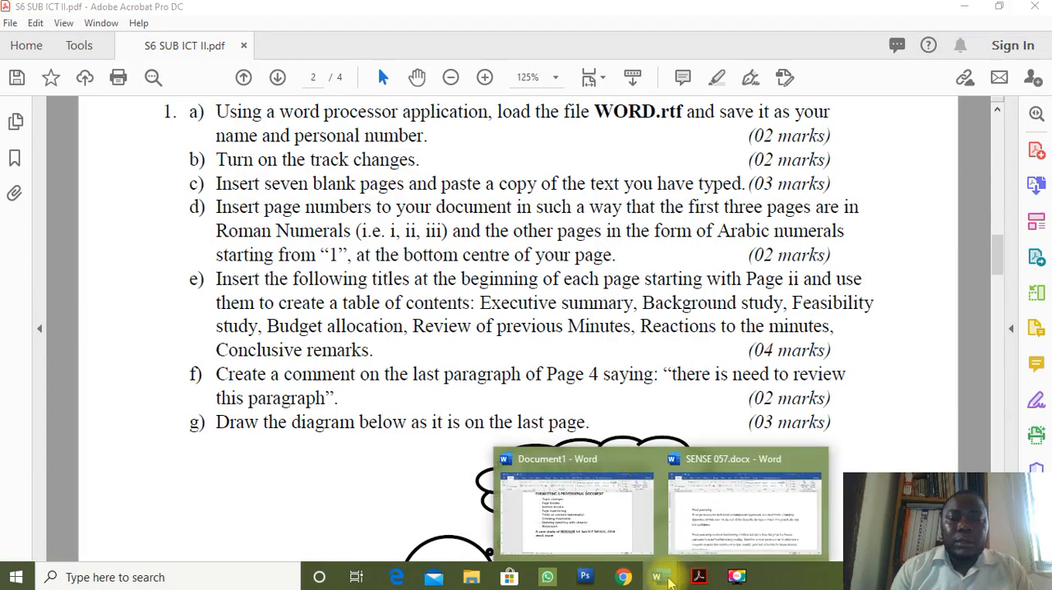
left_click(712, 546)
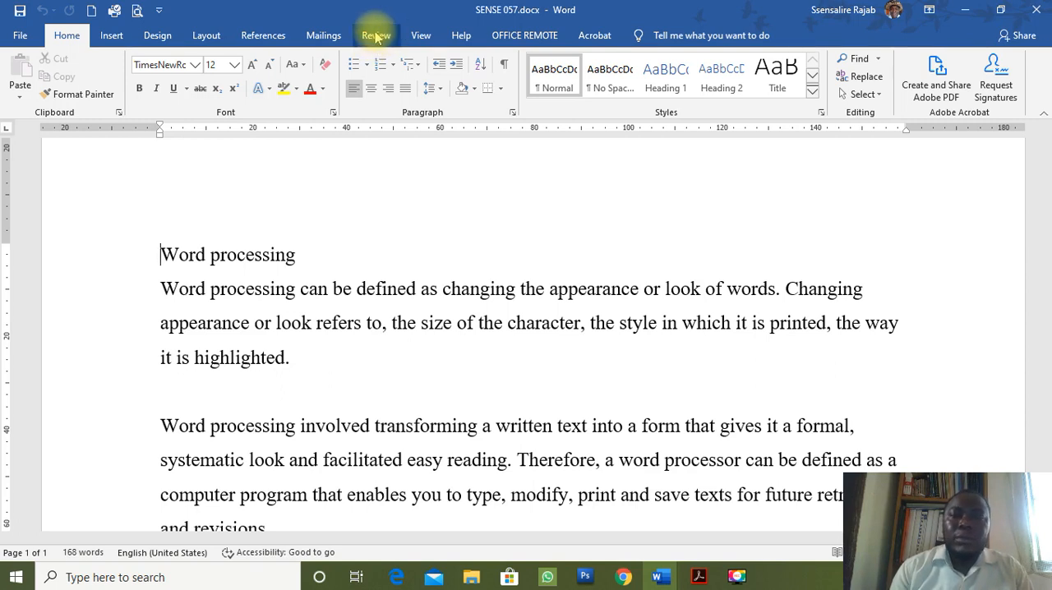
left_click(391, 41)
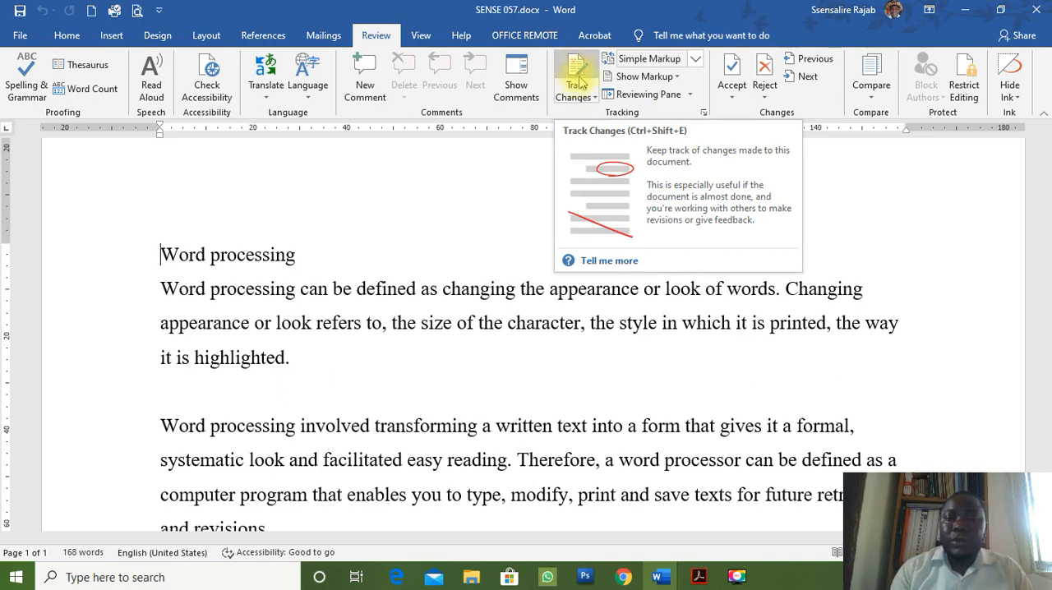
left_click(577, 74)
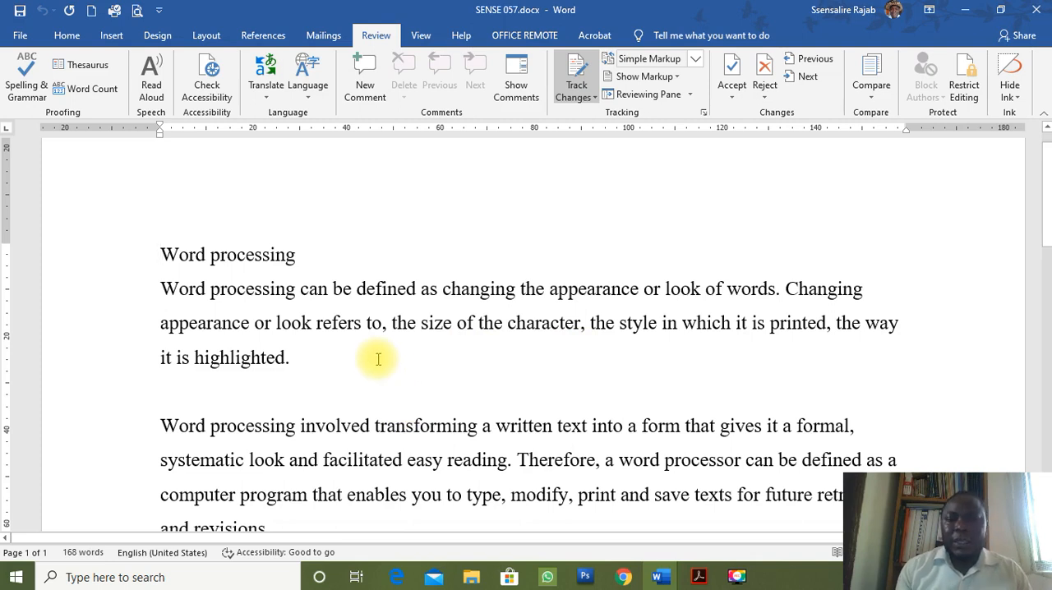
Add a new line below the "Word processing" heading and start entering the candidate's name in capitals.
left_click(329, 254)
key("Return")
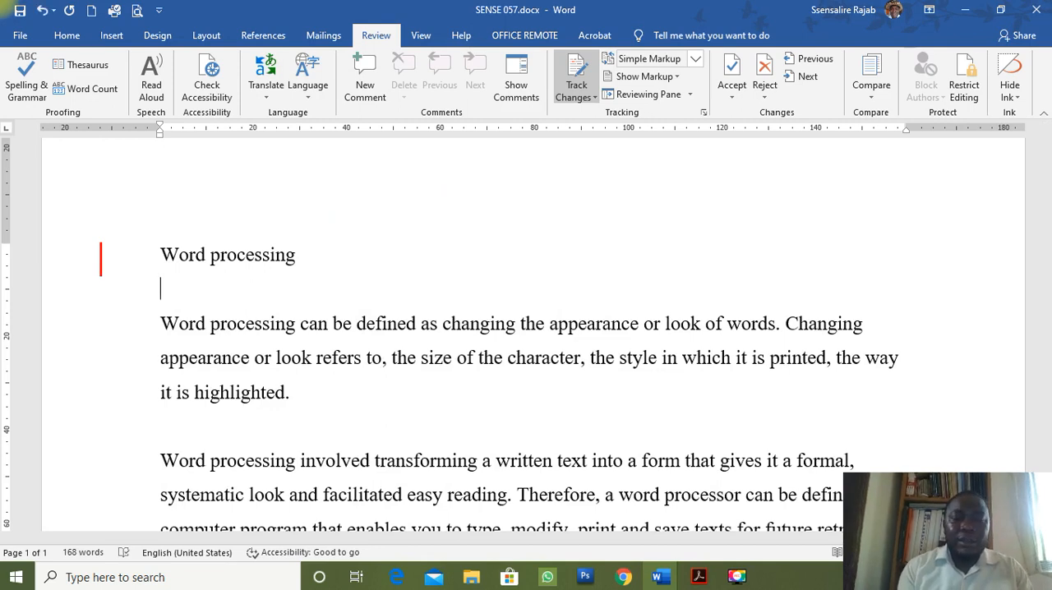
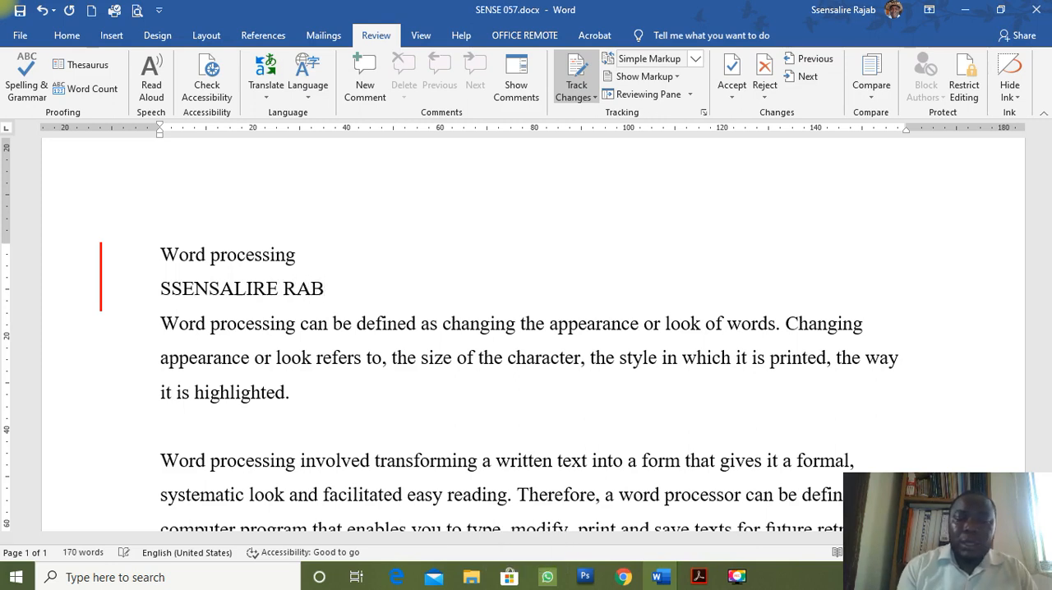
Replace "character" in the first paragraph with "WORD" and make "transforming" in the second paragraph bold.
double_click(548, 363)
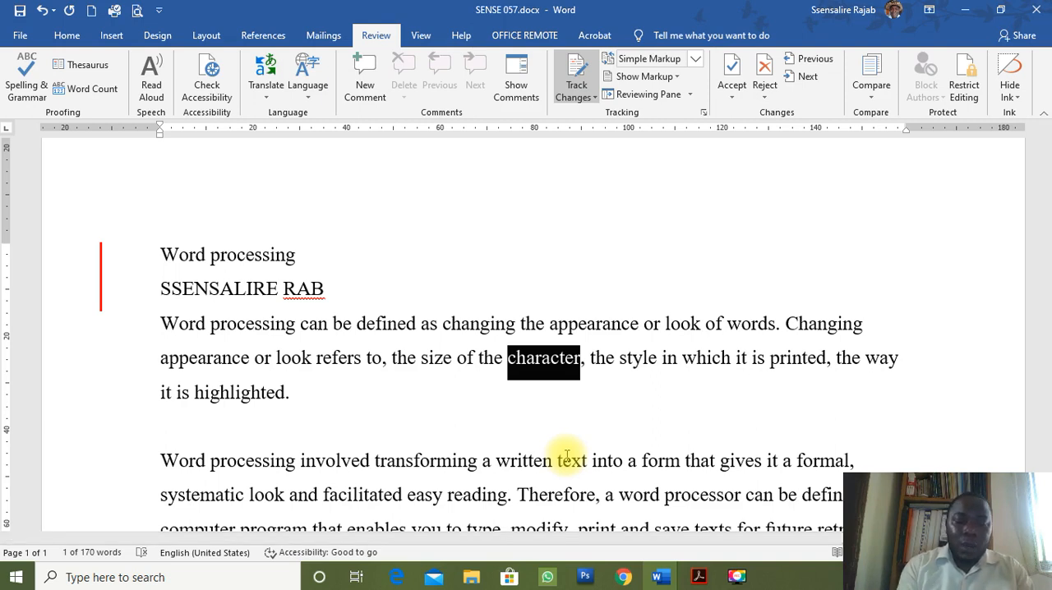
type("WORD")
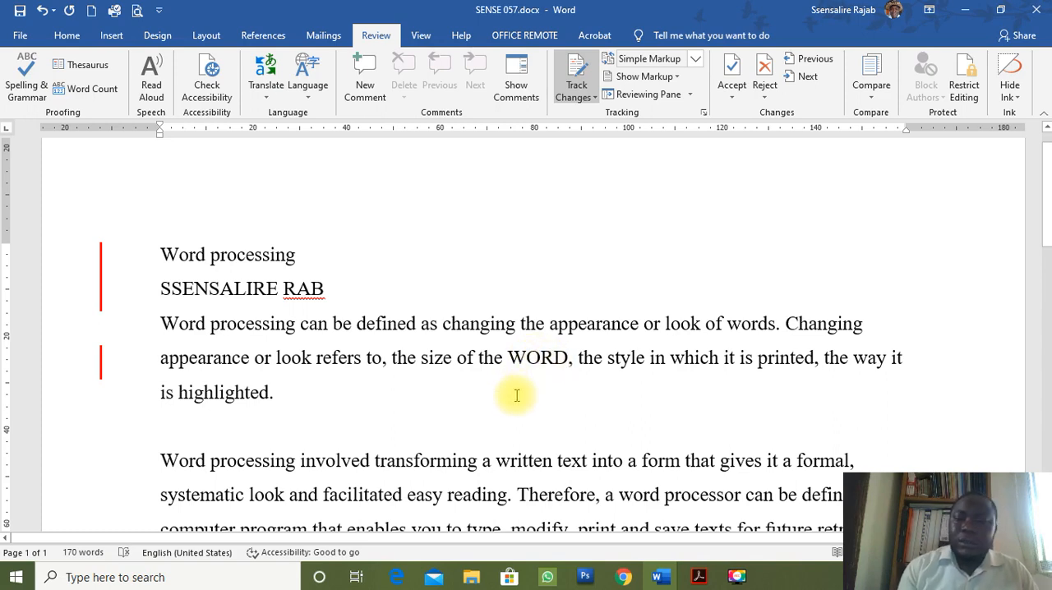
left_click(416, 458)
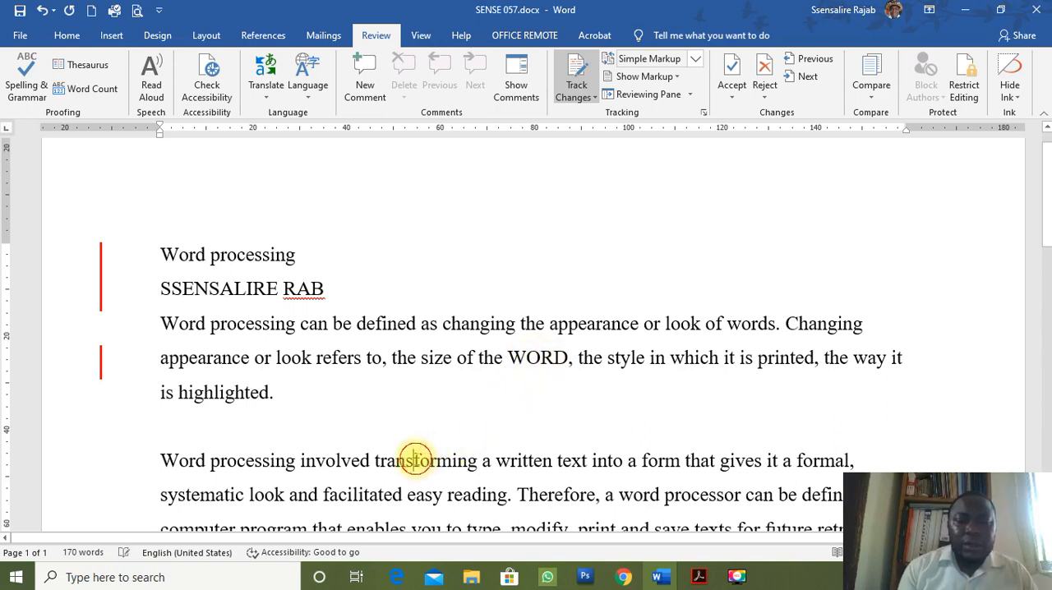
double_click(416, 457)
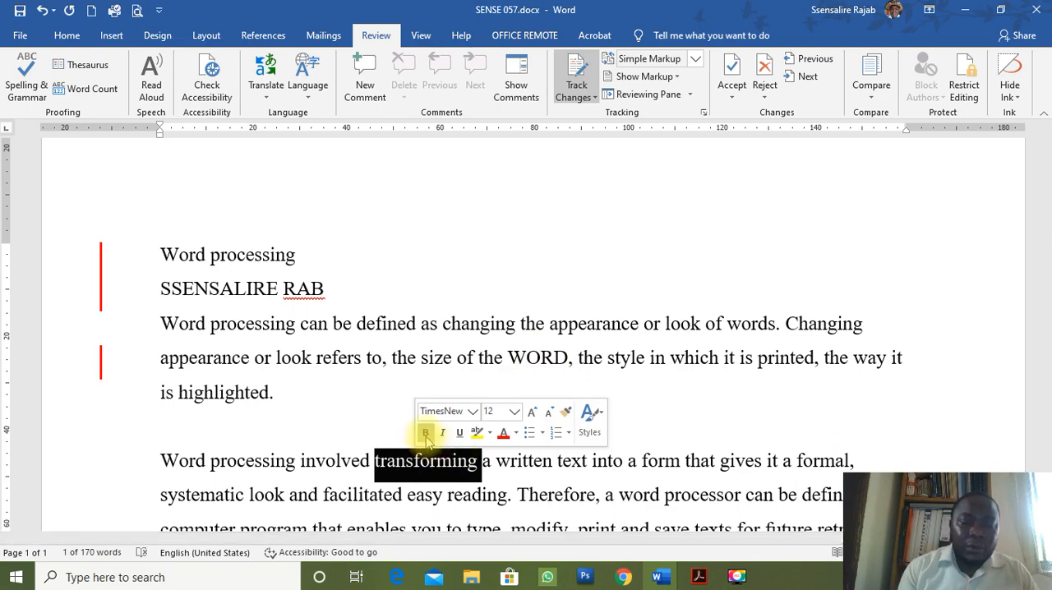
left_click(426, 433)
left_click(514, 491)
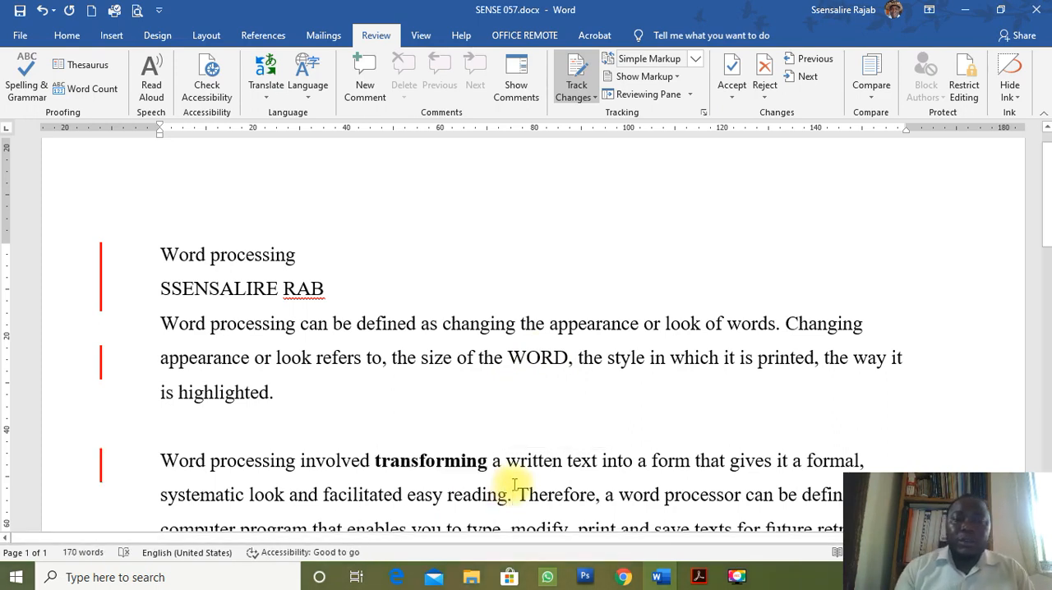
Insert the missing letters in the name below the heading and display all markup to inspect the tracked edits.
left_click(311, 288)
type("JA")
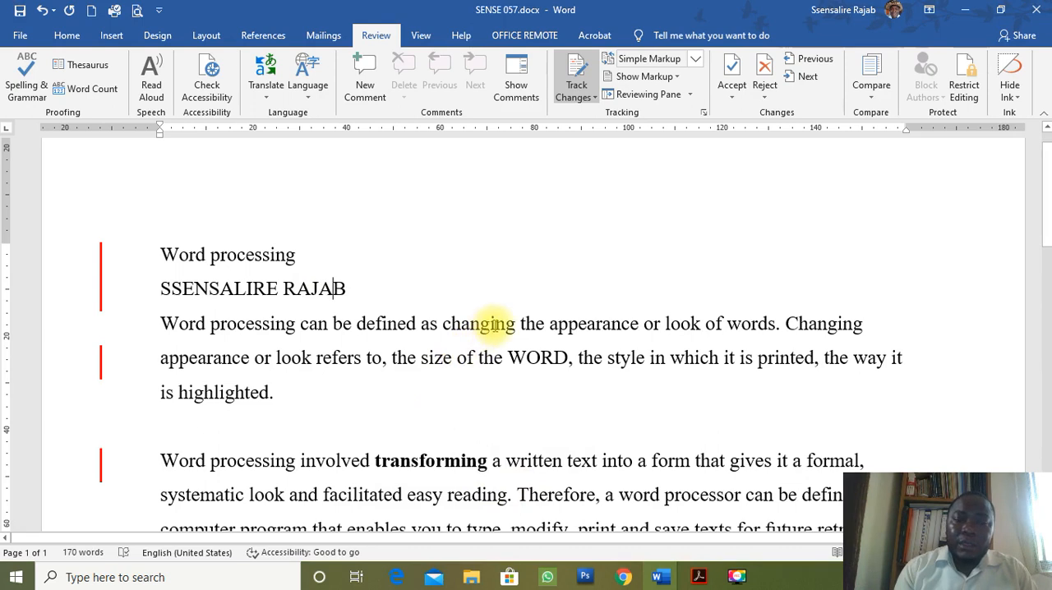
left_click(101, 303)
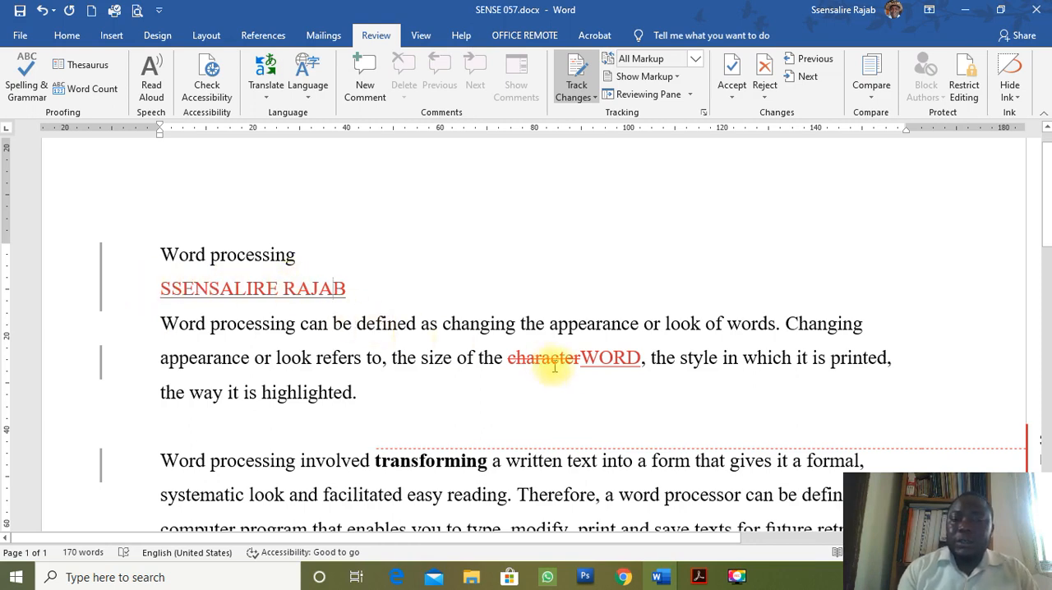
mouse_move(559, 370)
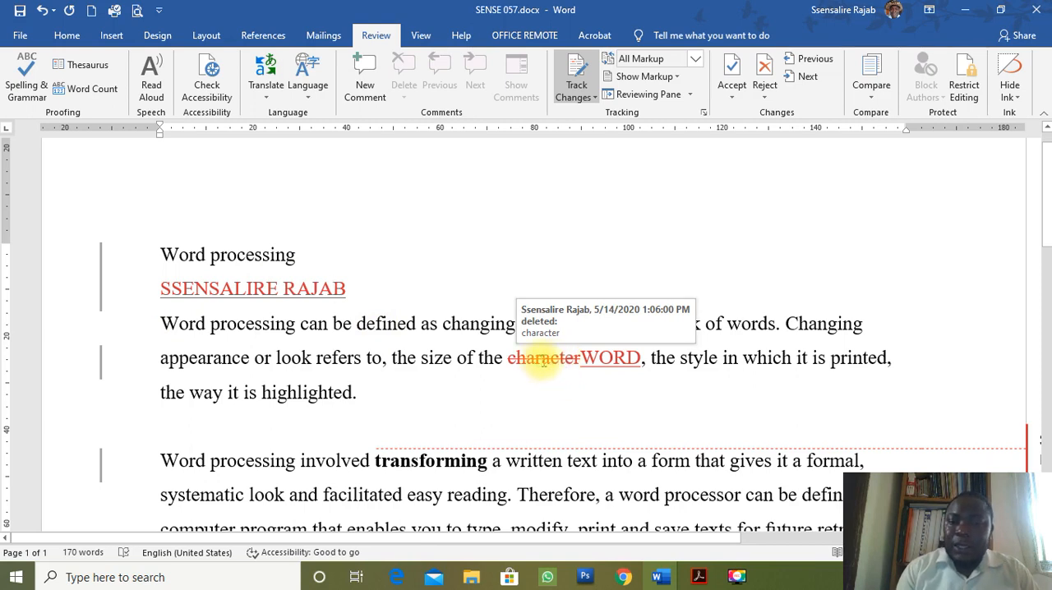
mouse_move(607, 359)
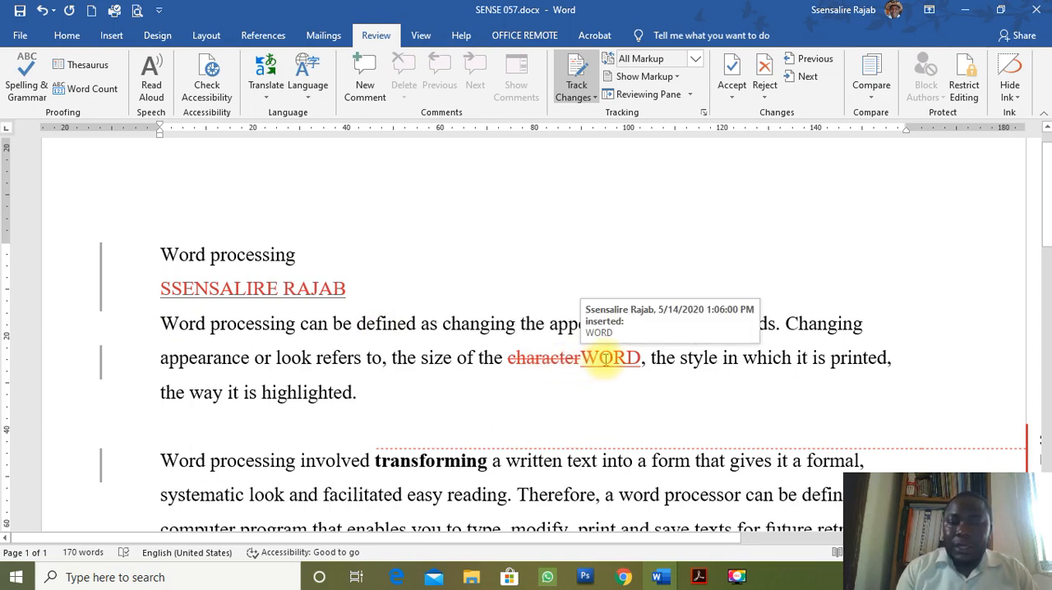
scroll(695, 507, "down", 3)
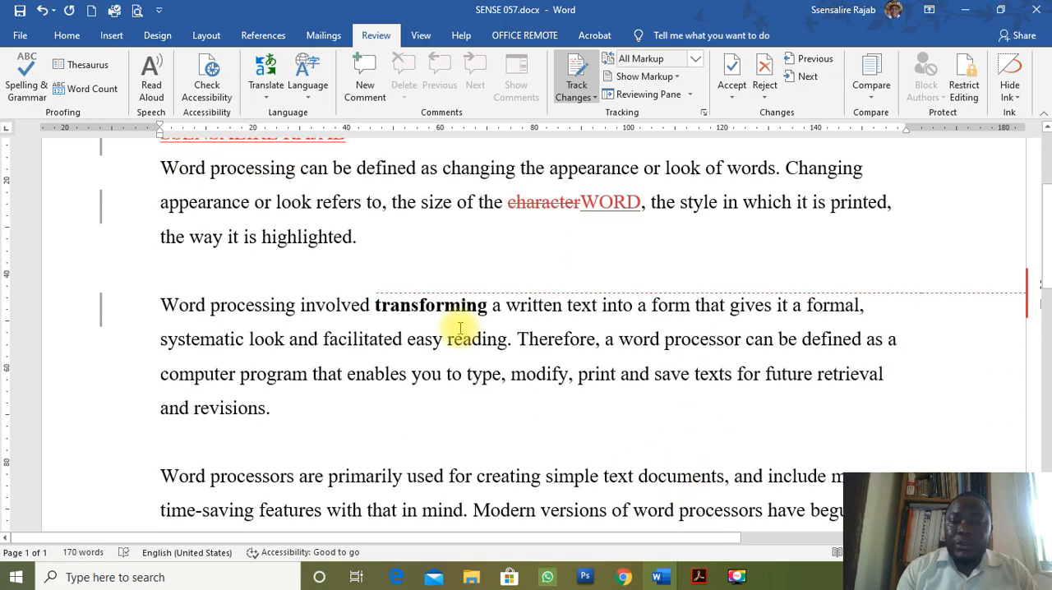
Inspect the bold formatting change note and undo all tracked edits back to the original text, leaving Track Changes on.
scroll(461, 329, "right", 3)
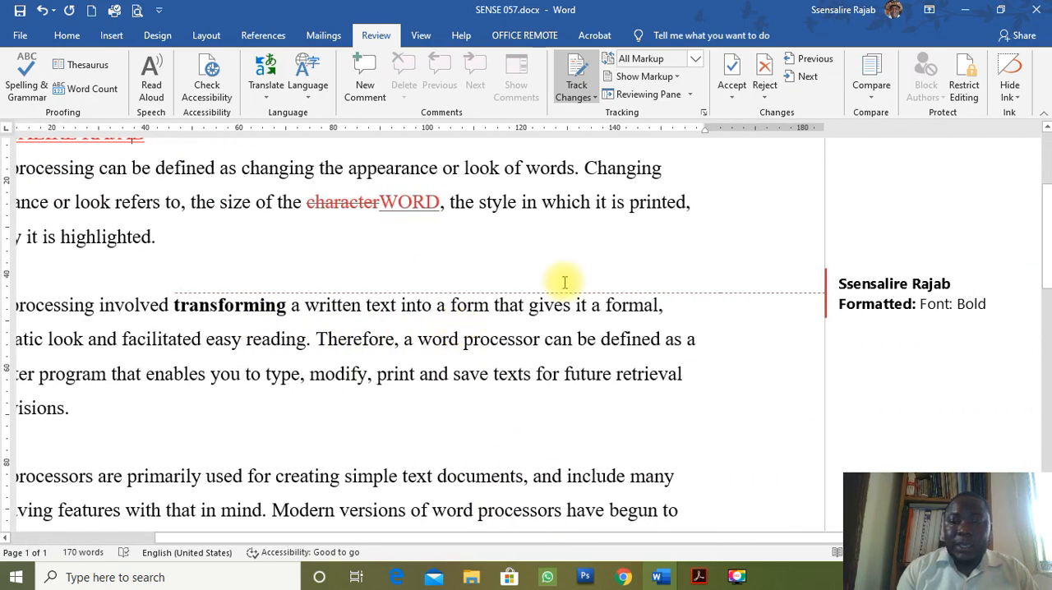
left_click(932, 311)
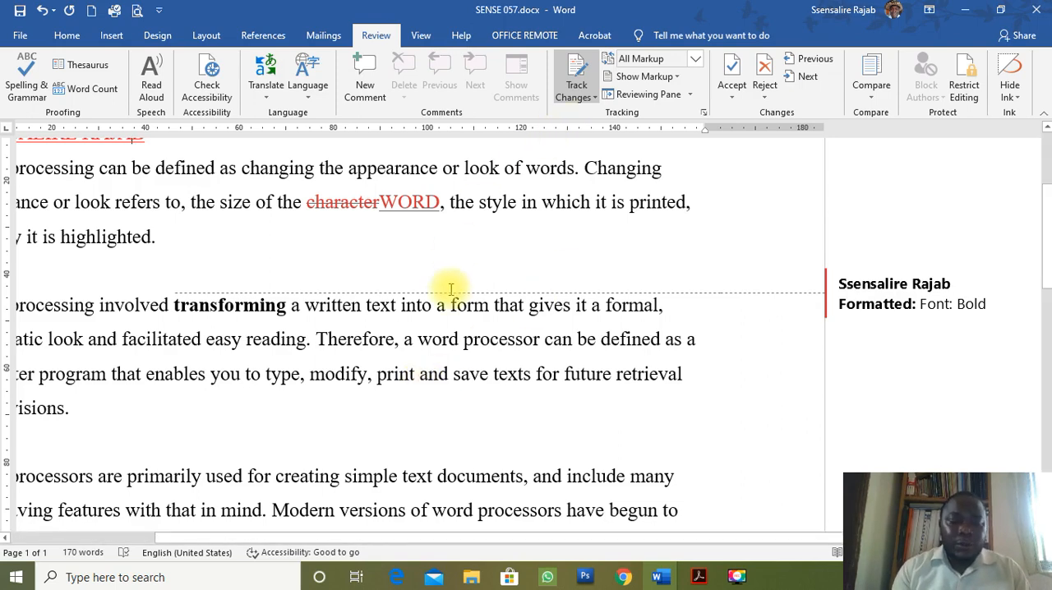
key("ctrl+z")
key("ctrl+z")
key("ctrl+z")
key("ctrl+z")
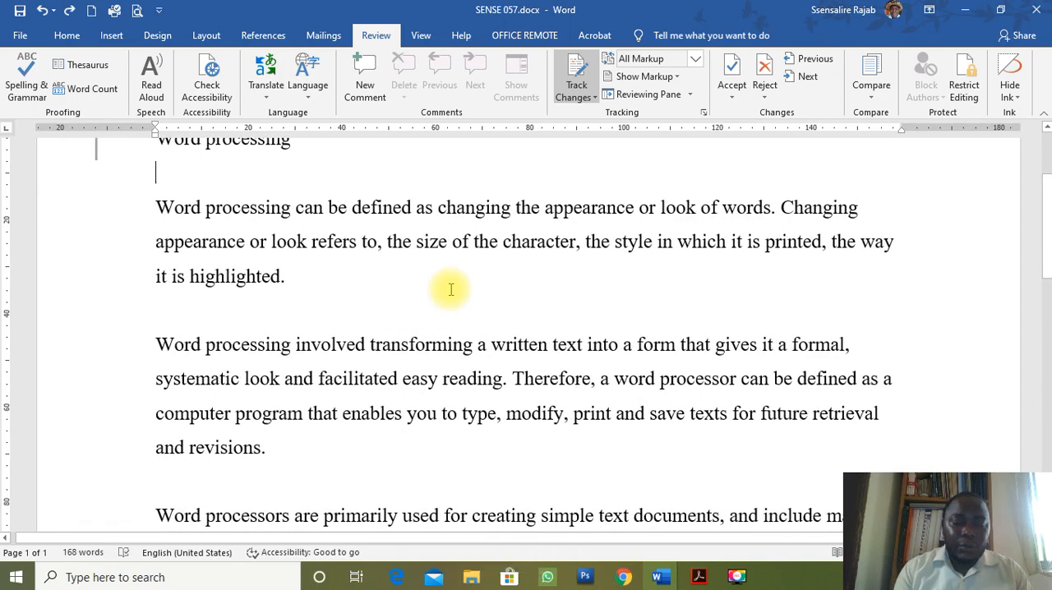
key("ctrl+z")
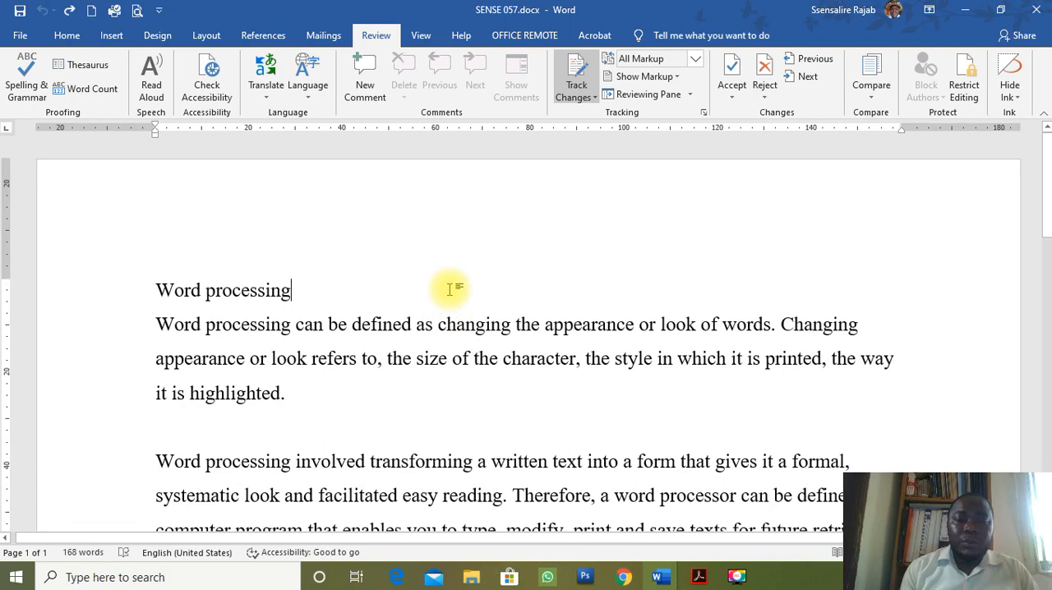
left_click(581, 73)
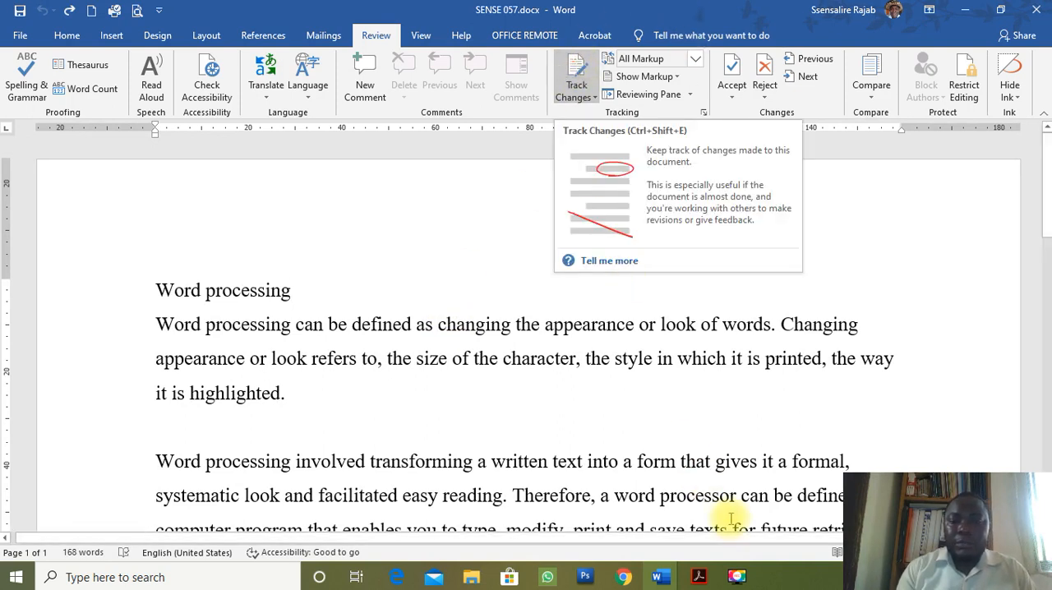
Switch to the exam PDF to read part c of question 1, and return to the Word document.
left_click(703, 577)
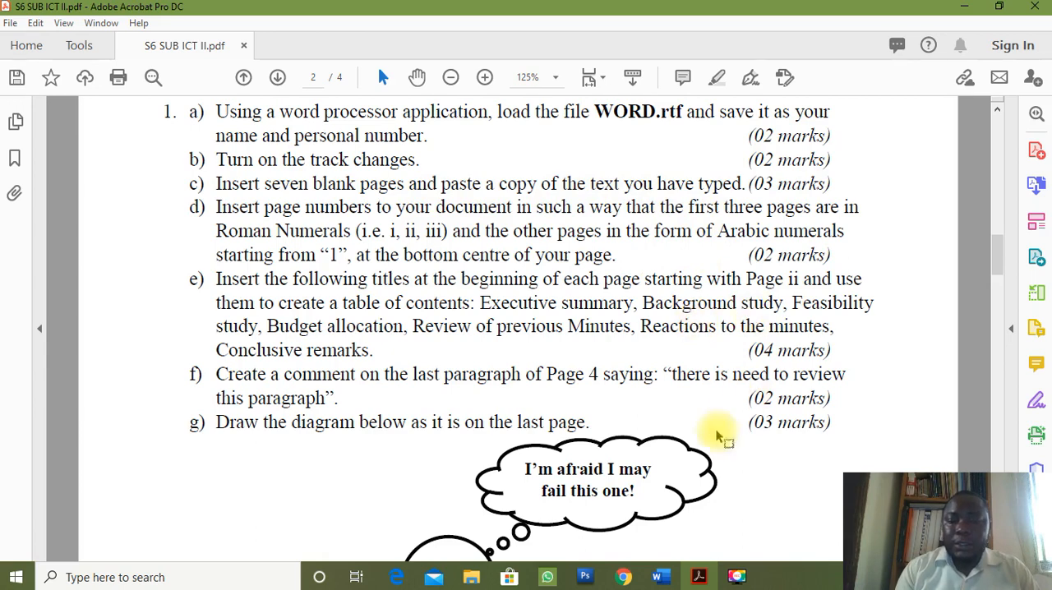
mouse_move(659, 574)
left_click(723, 530)
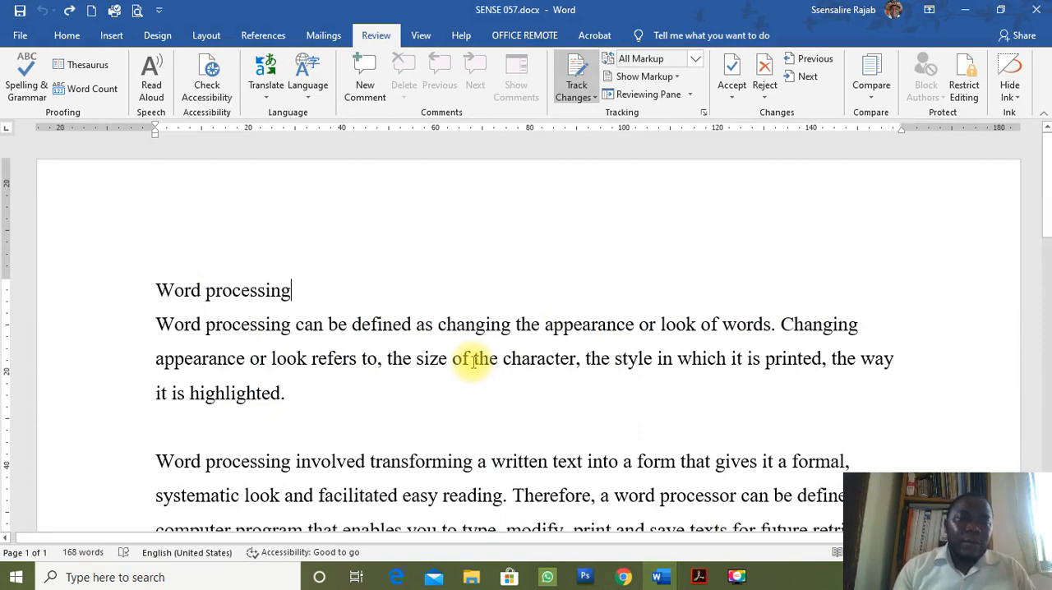
Add empty lines after the last paragraph until the insertion point reaches a second page.
scroll(400, 364, "down", 3)
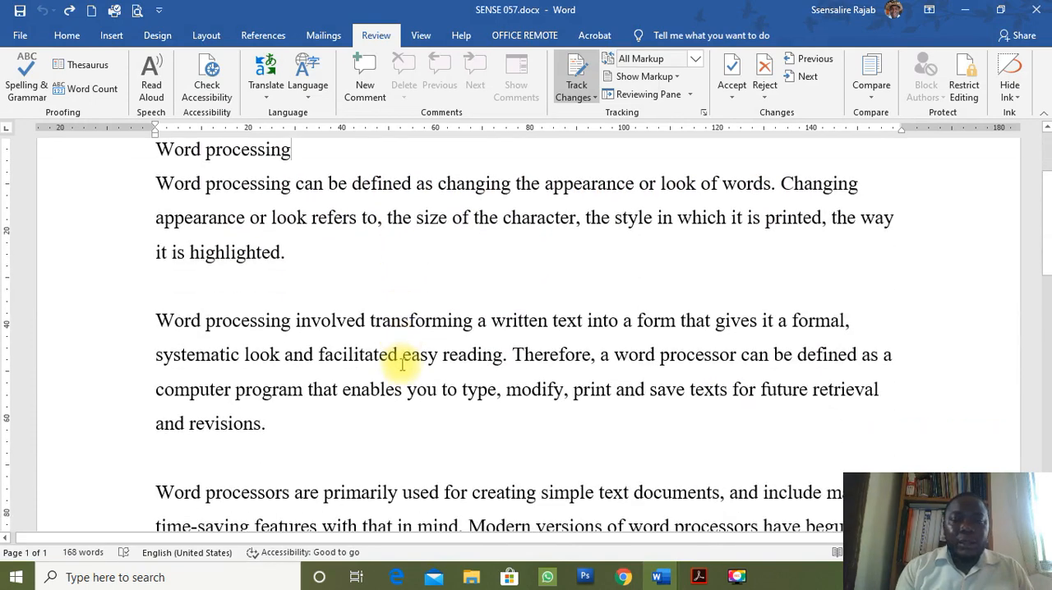
scroll(402, 364, "down", 10)
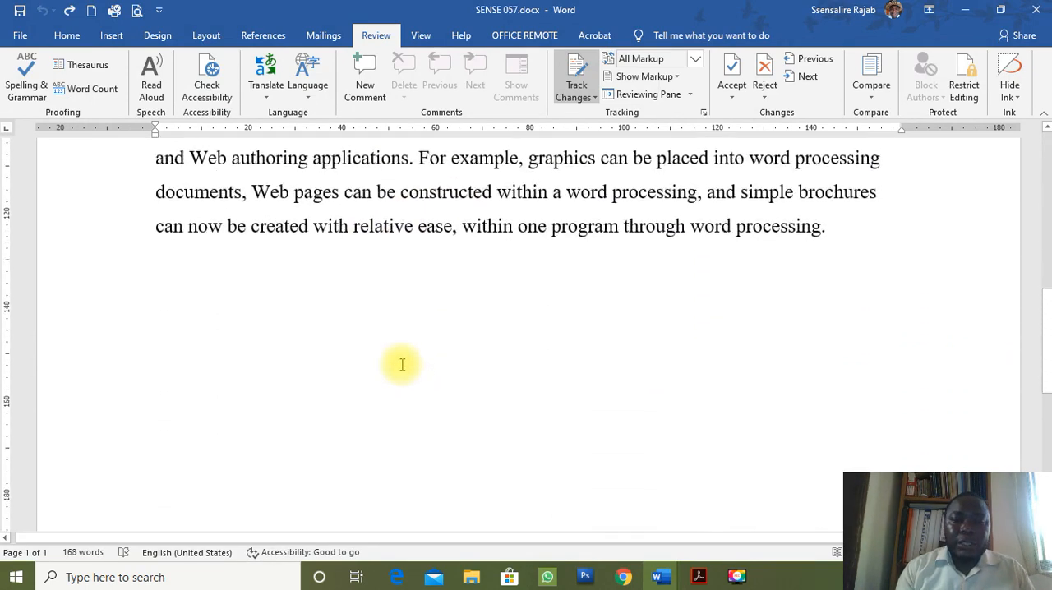
left_click(818, 244)
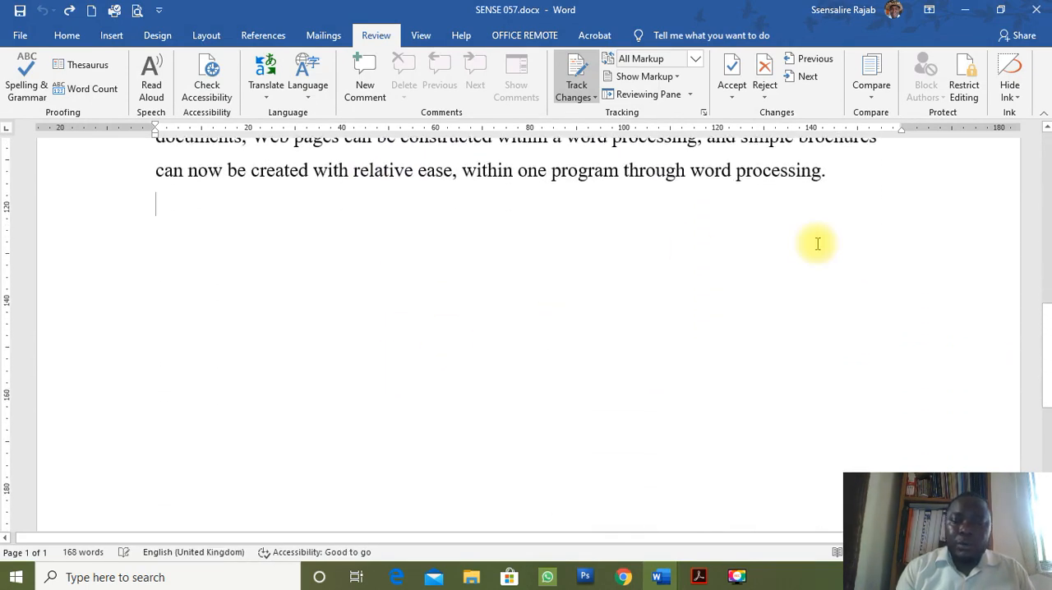
key("Return")
key("Return")
key("Return")
key("Return")
key("Return")
key("Return")
key("Return")
key("Return")
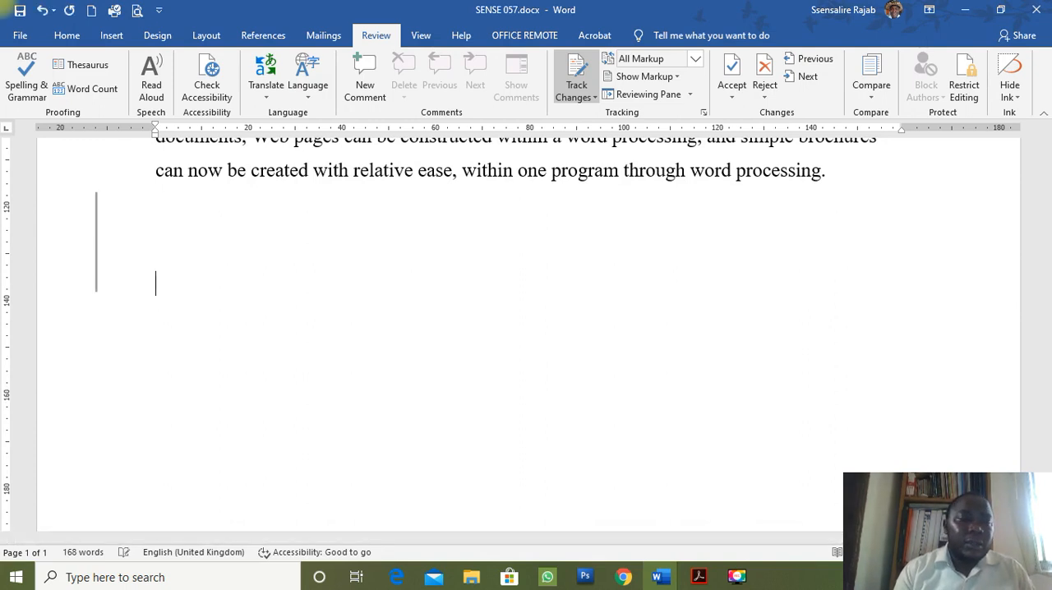
key("Return")
key("Return")
key("Return")
key("Return")
key("Return")
key("Return")
key("Return")
key("Return")
key("Return")
key("Return")
key("Return")
key("Return")
key("Return")
key("Return")
key("Return")
key("Return")
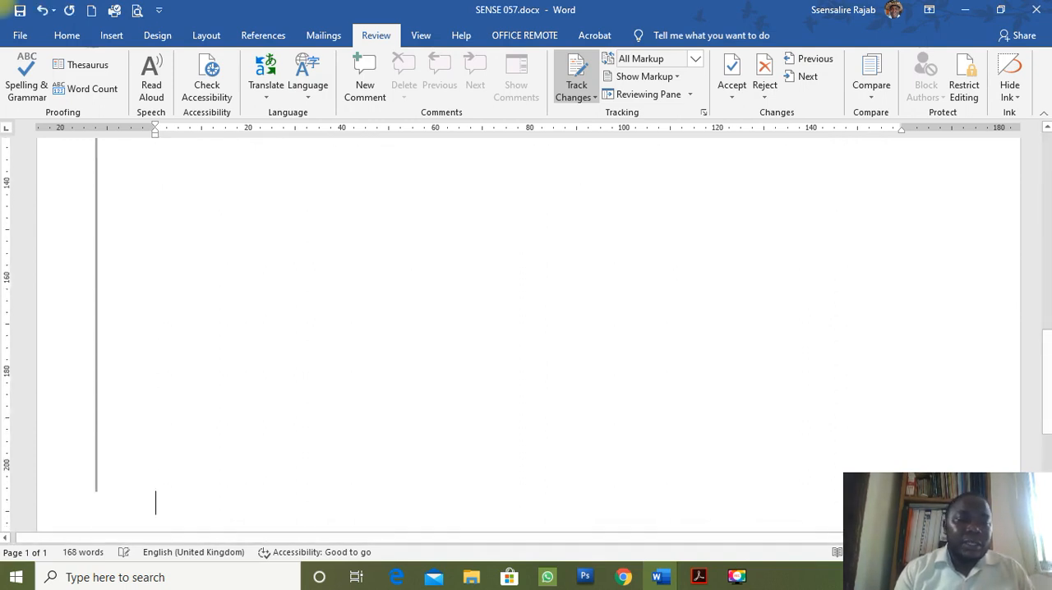
key("Return")
key("Return")
key("Return")
key("Return")
key("Return")
key("Return")
key("Return")
key("Return")
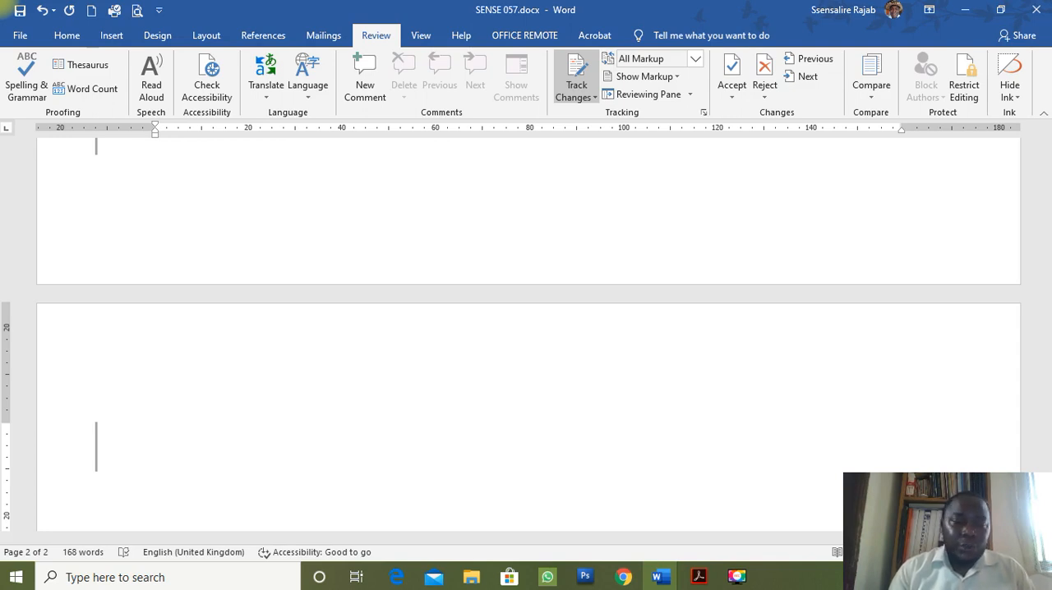
Copy the whole text from the "Word processing" heading to the last paragraph and paste it at the start of page 2.
scroll(529, 334, "up", 12)
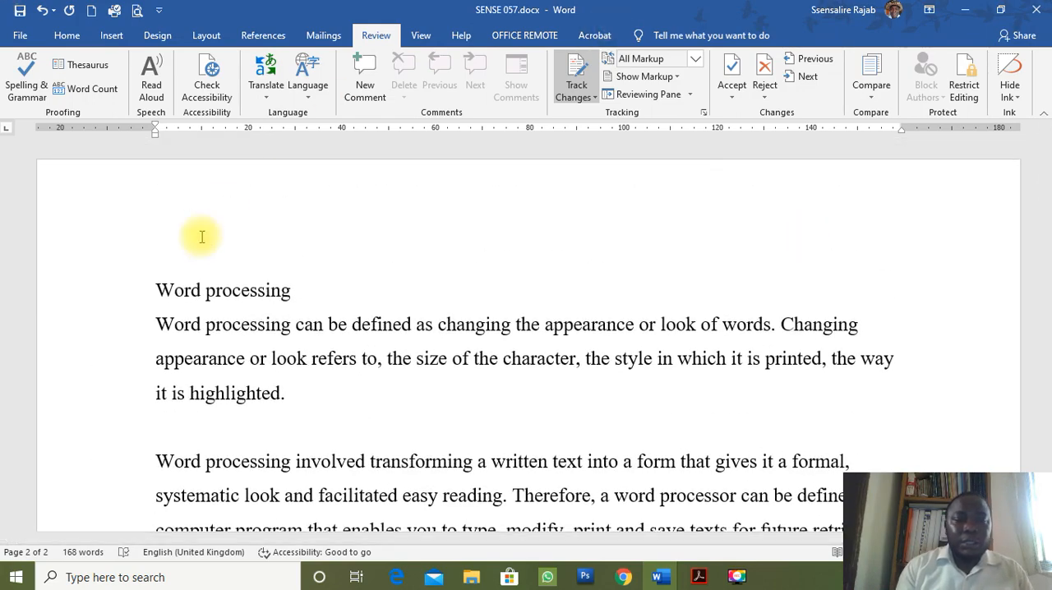
left_click_drag(72, 293, 224, 312)
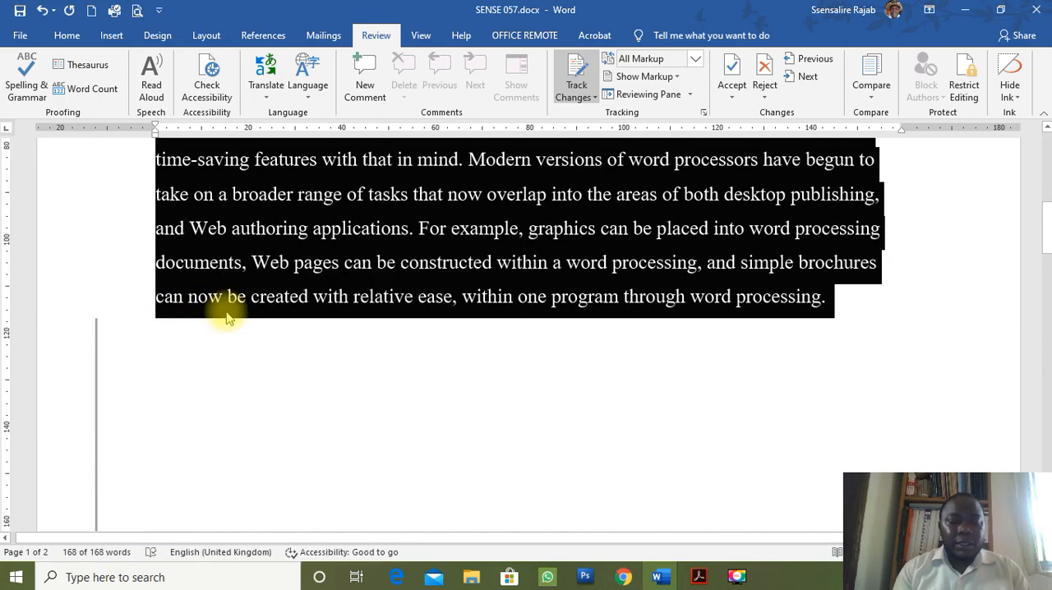
key("ctrl+c")
scroll(227, 310, "down", 10)
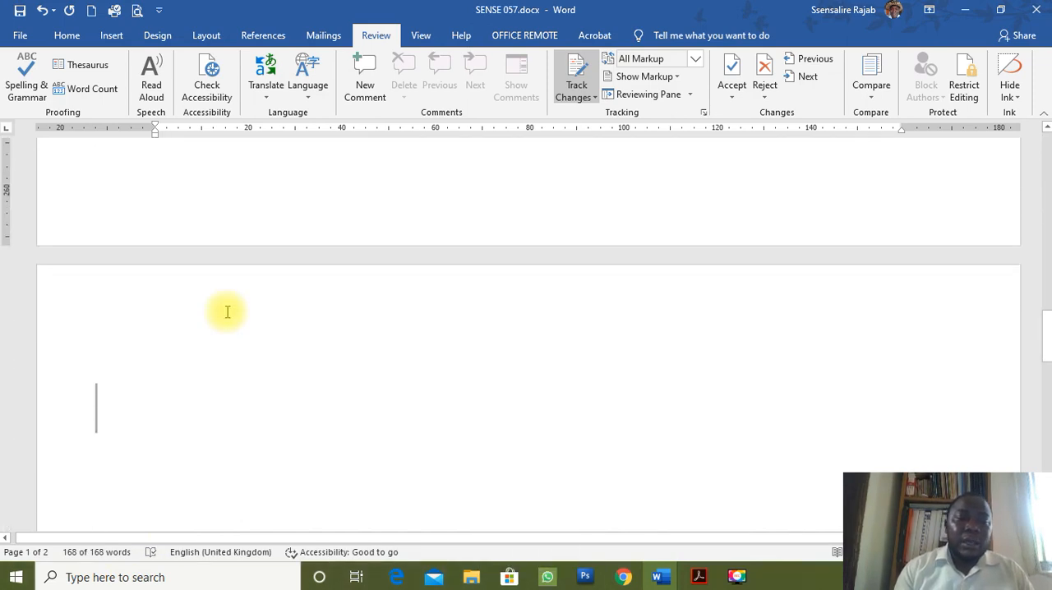
left_click(205, 357)
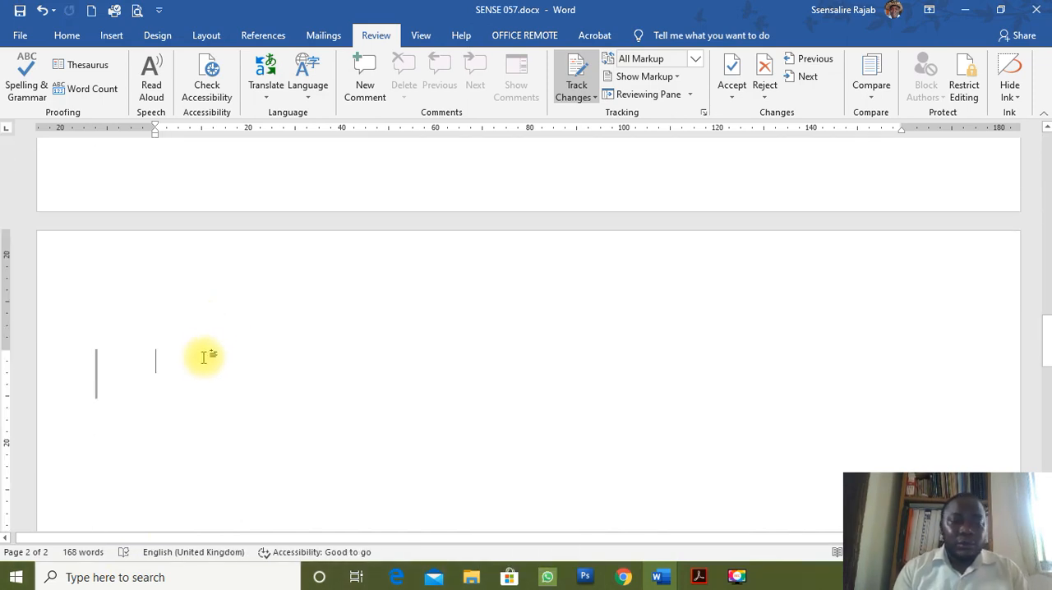
key("ctrl+v")
scroll(289, 359, "up", 5)
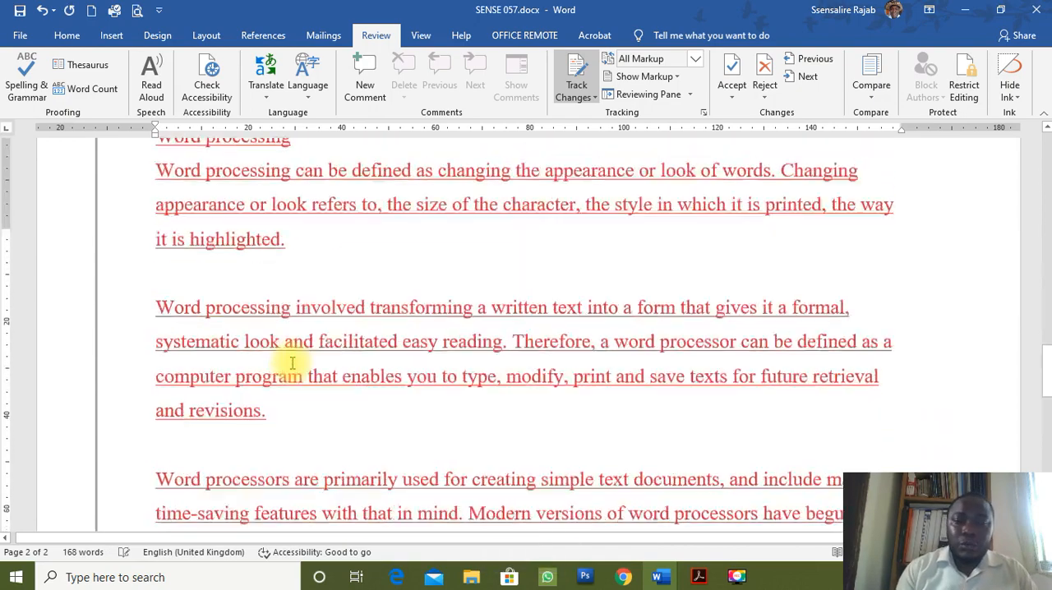
scroll(291, 362, "up", 3)
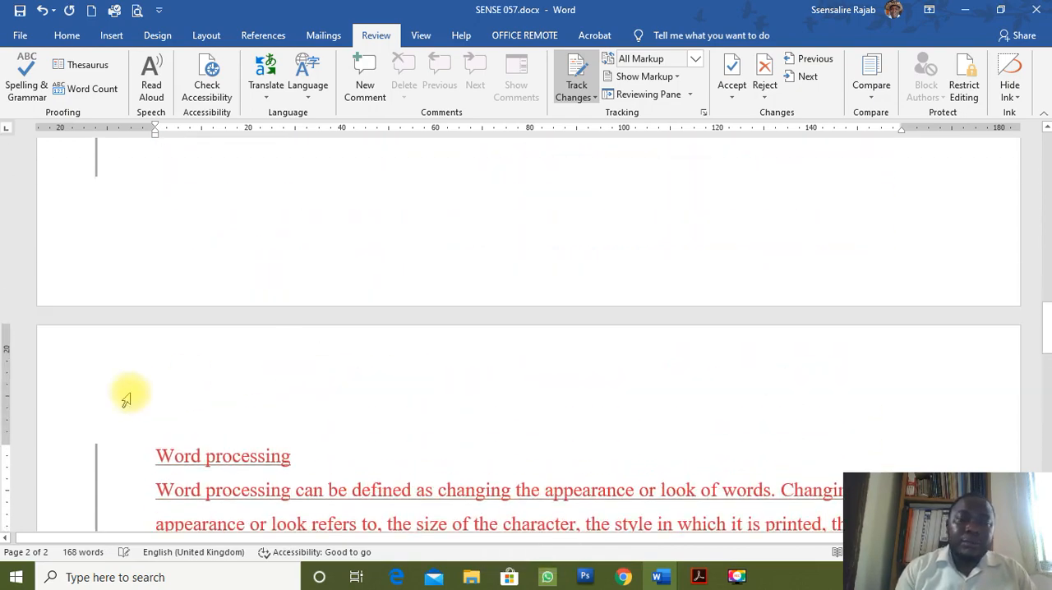
Switch the tracked changes display to Simple Markup and check the pasted copy on page 2.
left_click(96, 465)
scroll(270, 488, "down", 6)
scroll(269, 488, "up", 3)
scroll(270, 488, "up", 2)
scroll(270, 482, "down", 3)
scroll(270, 477, "up", 1)
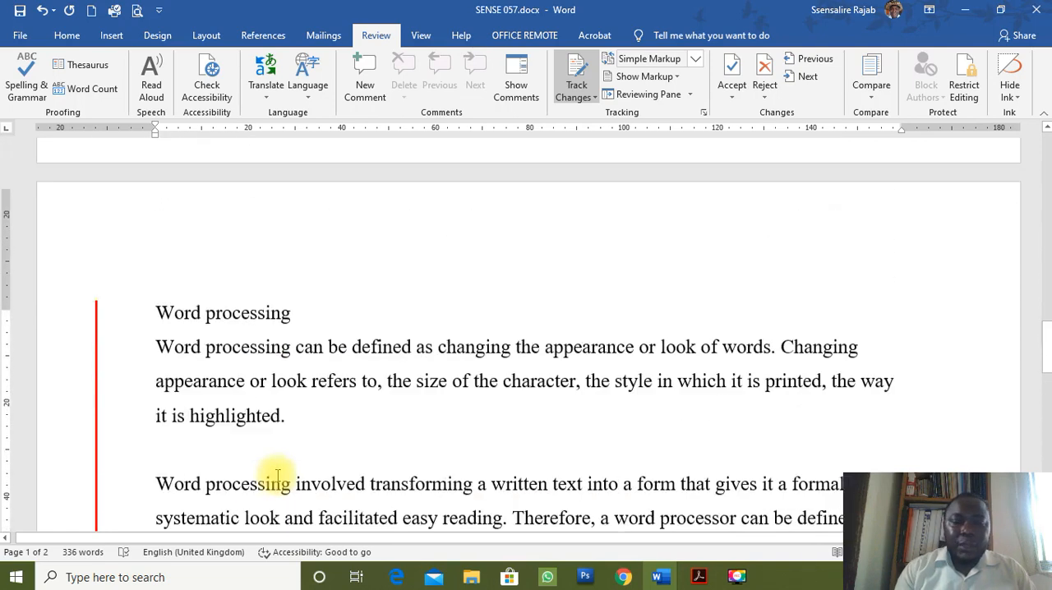
Below the last paragraph on page 1, enter a dashed list with JKREKJKER, HKRJKR and JBIKERKE, plus an empty fourth item.
scroll(277, 475, "up", 5)
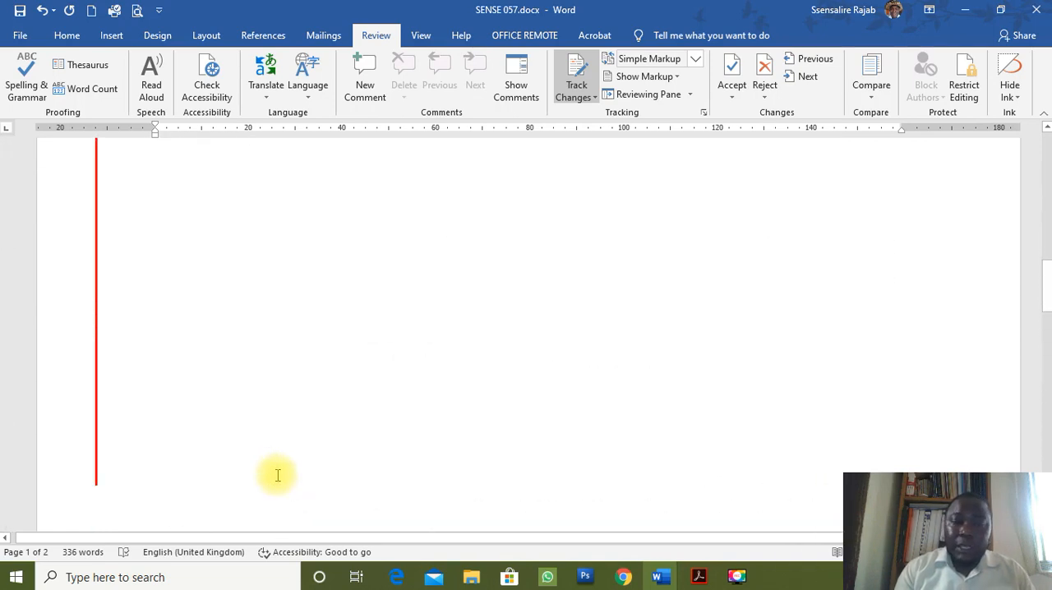
scroll(277, 475, "up", 2)
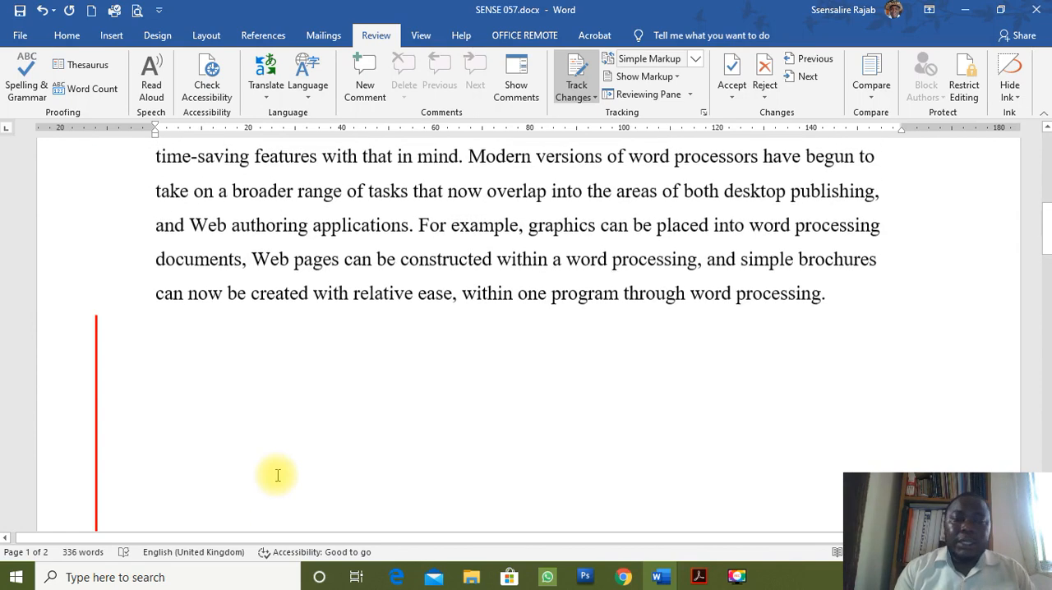
left_click(330, 351)
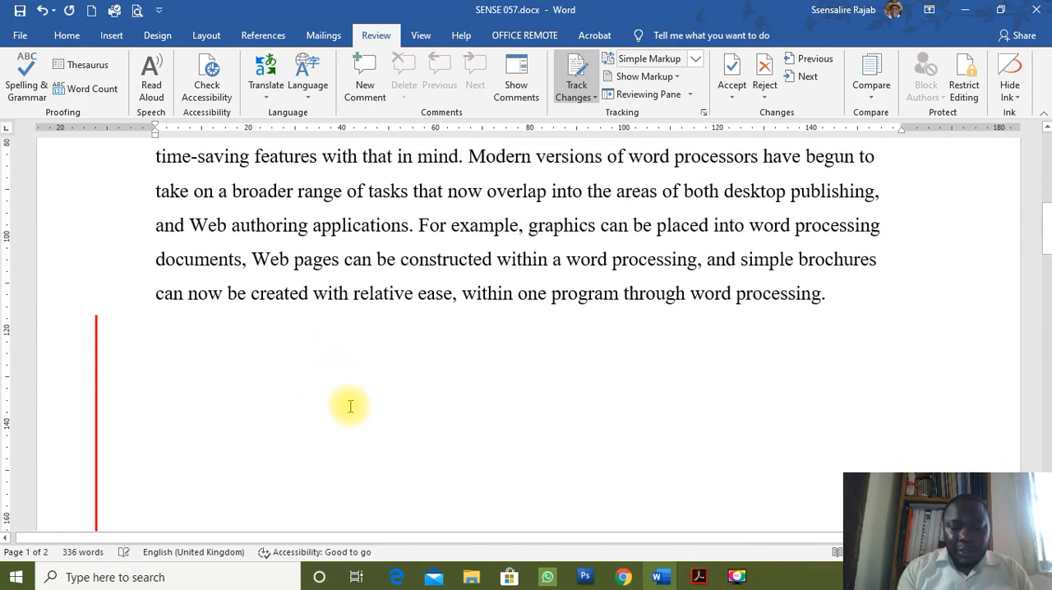
key("Return")
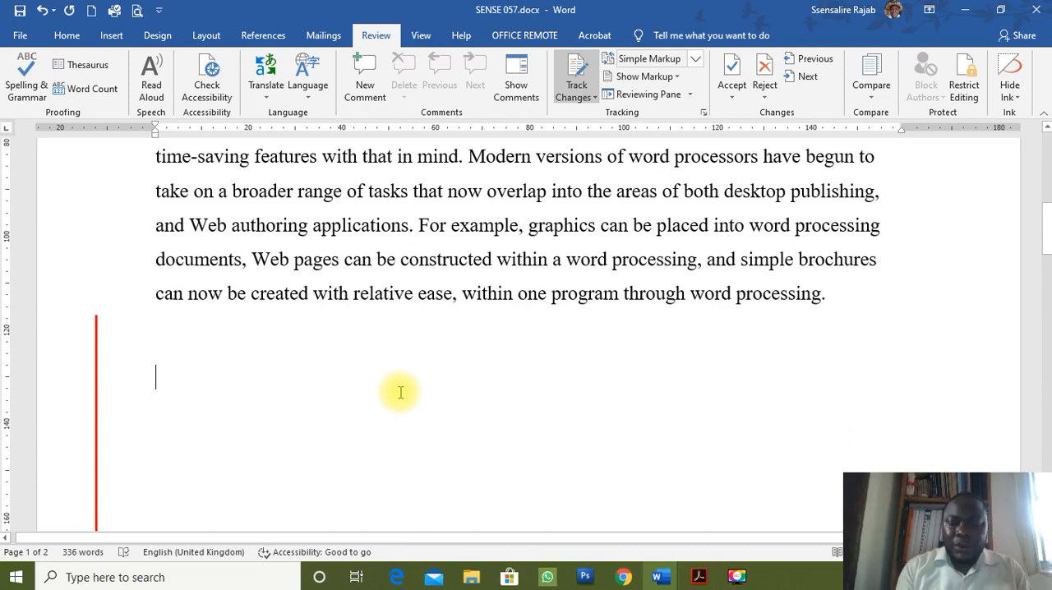
type("- JKREKJKER")
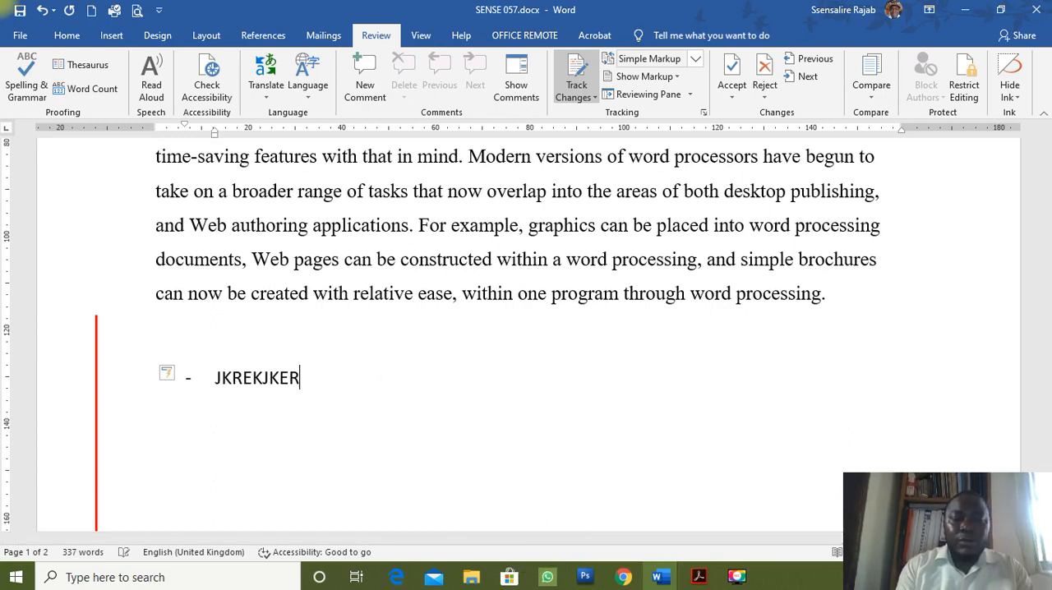
key("Return")
type("HKRJKR")
key("Return")
type("JBIKERKE")
key("Return")
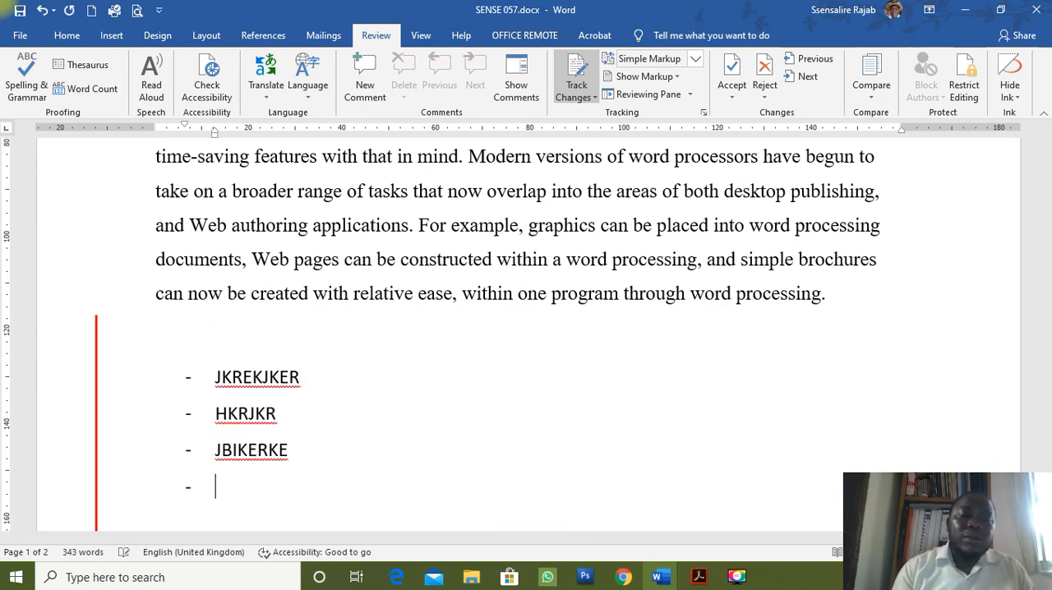
Examine how the added list affects the position of the pasted text on page 2 and the empty lines above it.
scroll(563, 414, "down", 5)
scroll(567, 414, "down", 4)
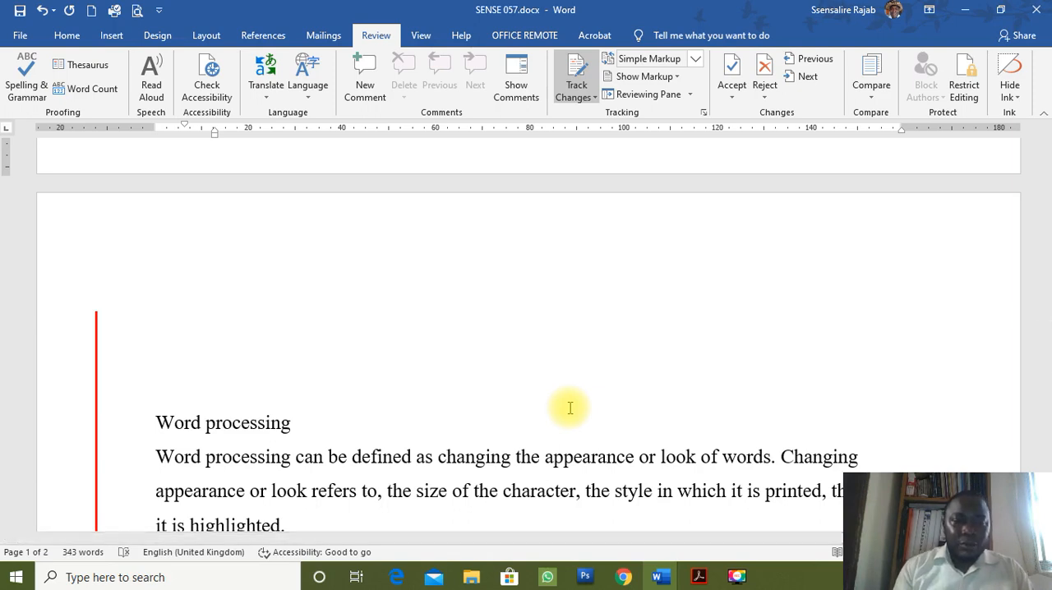
scroll(336, 436, "up", 10)
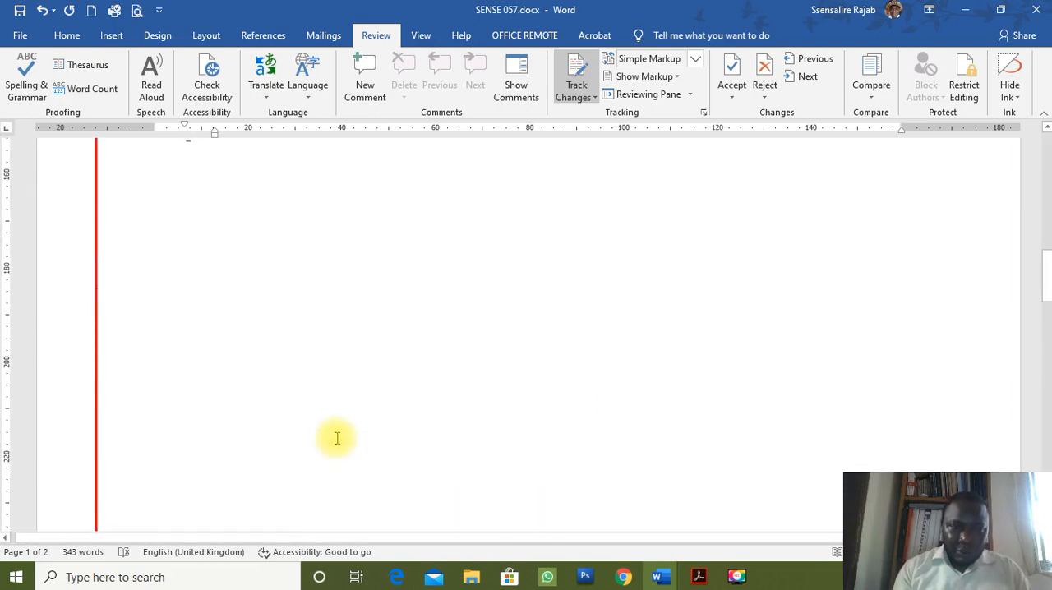
scroll(227, 412, "down", 5)
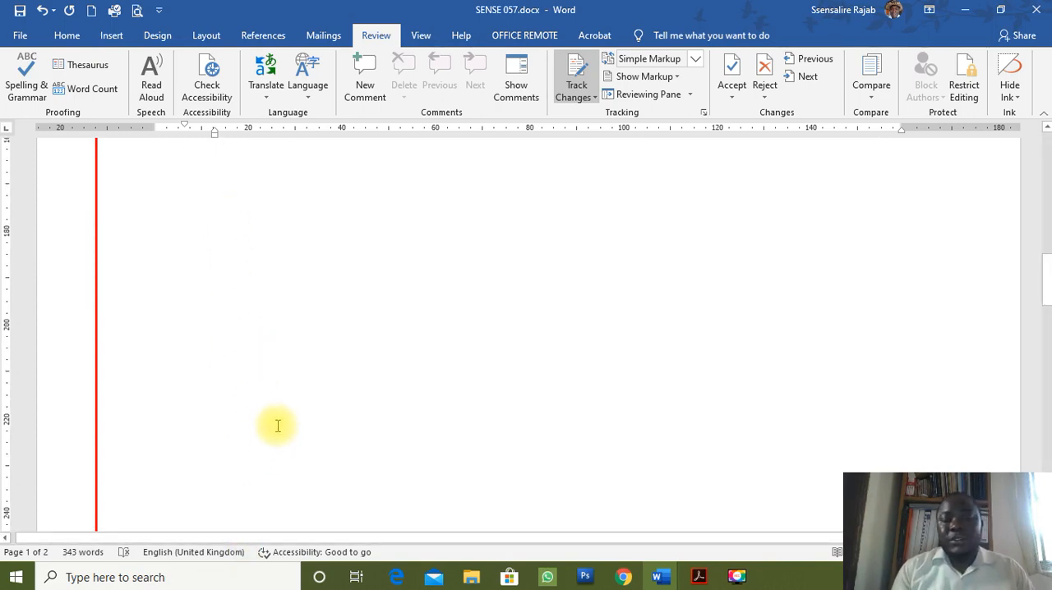
scroll(280, 415, "up", 5)
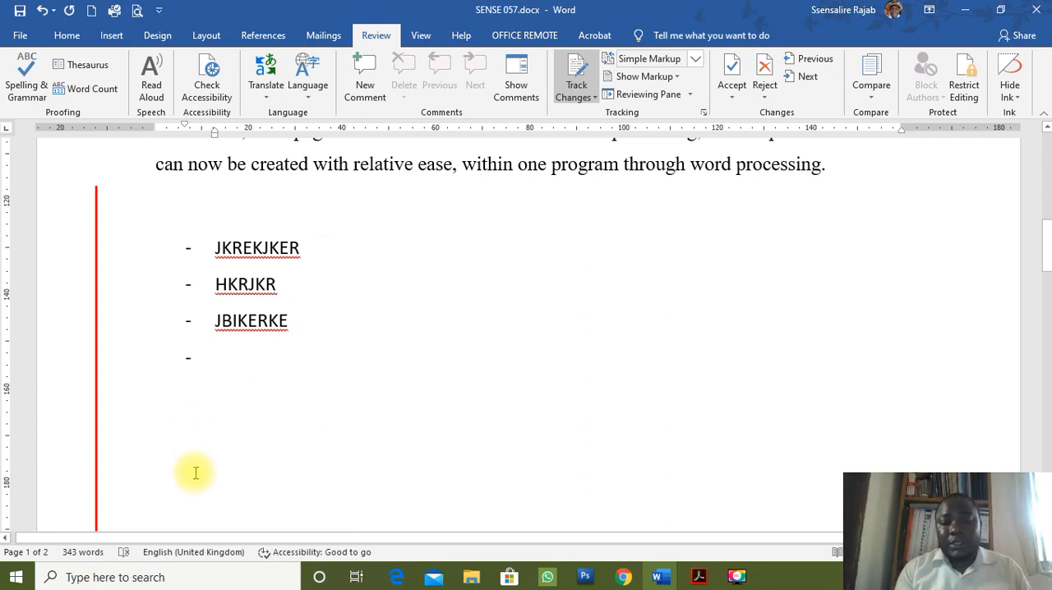
scroll(204, 470, "down", 3)
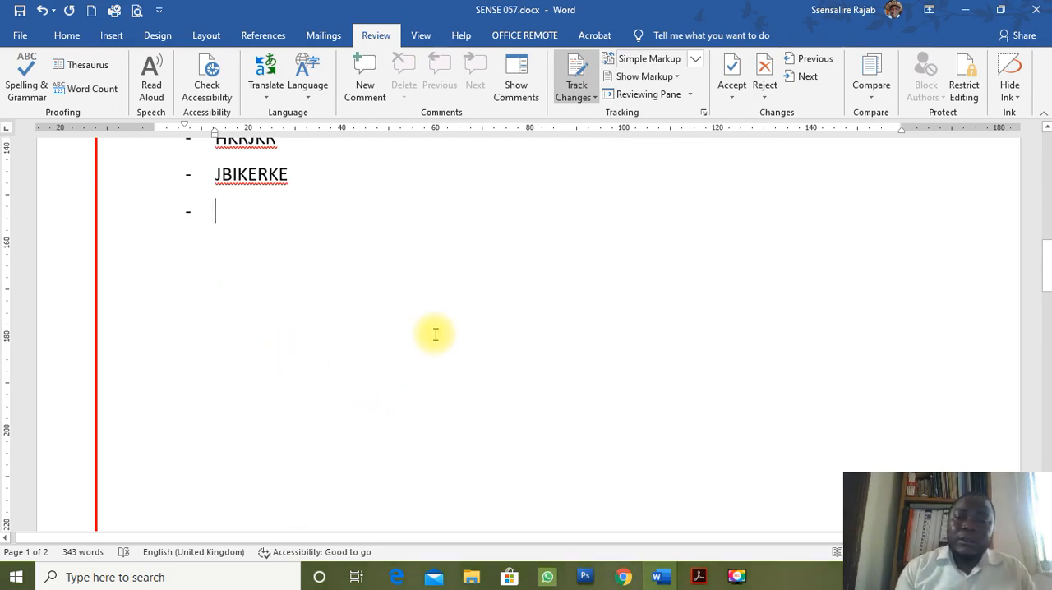
scroll(436, 335, "up", 3)
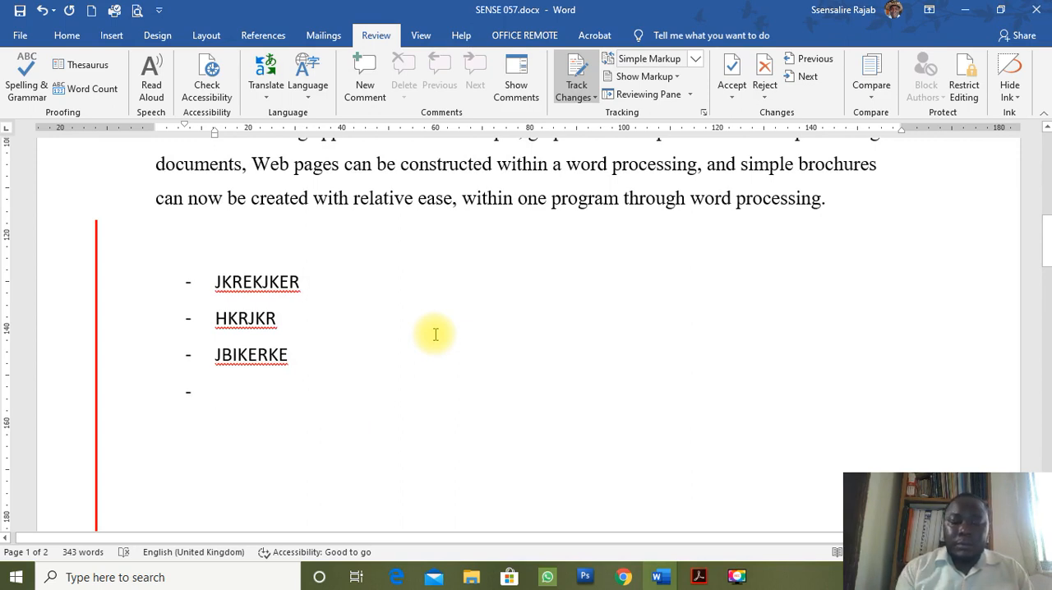
key("F9")
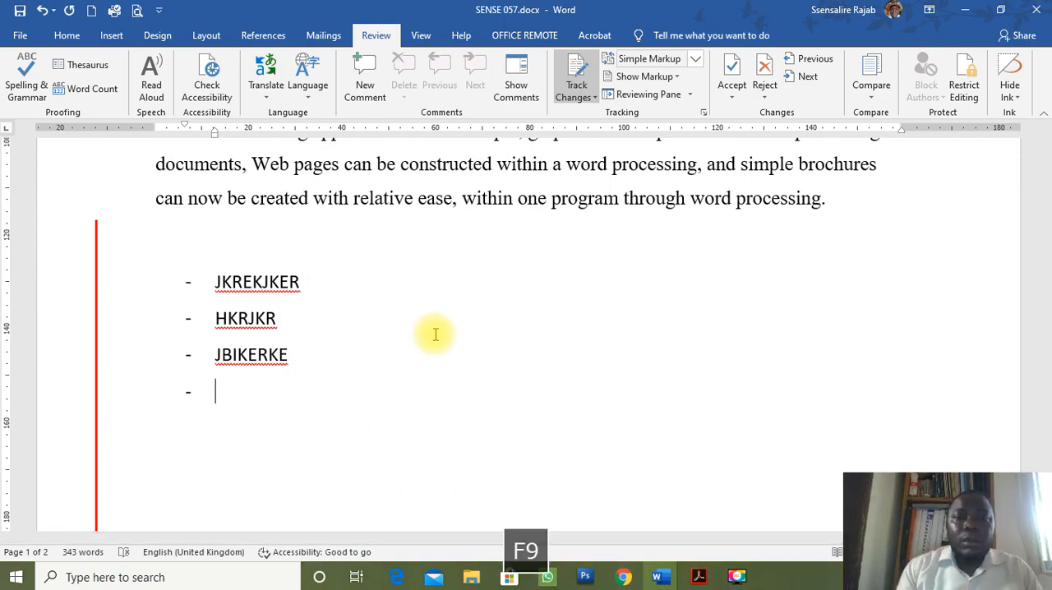
scroll(453, 371, "down", 1)
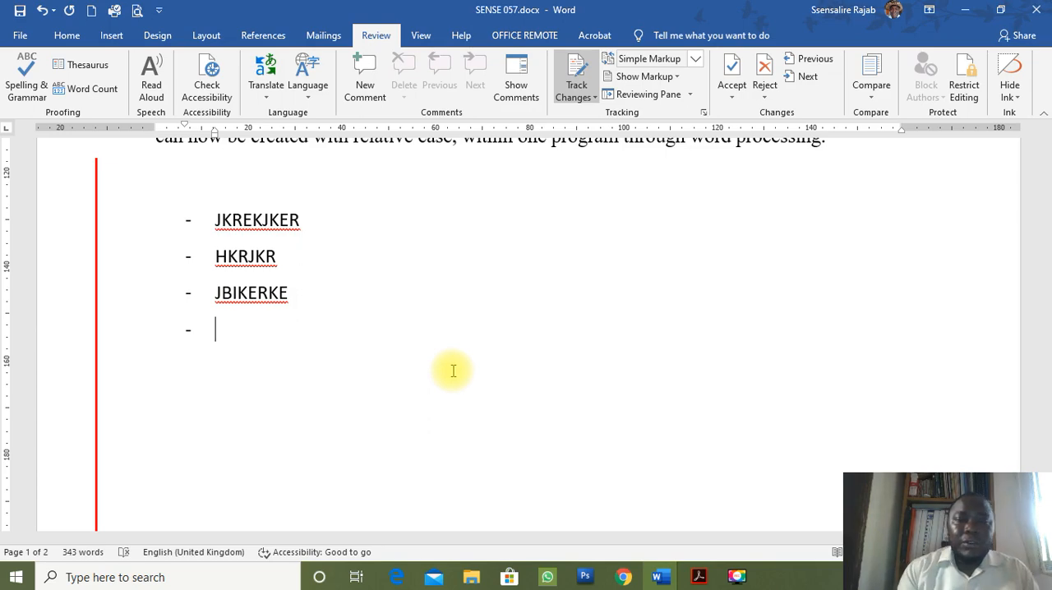
scroll(507, 352, "up", 5)
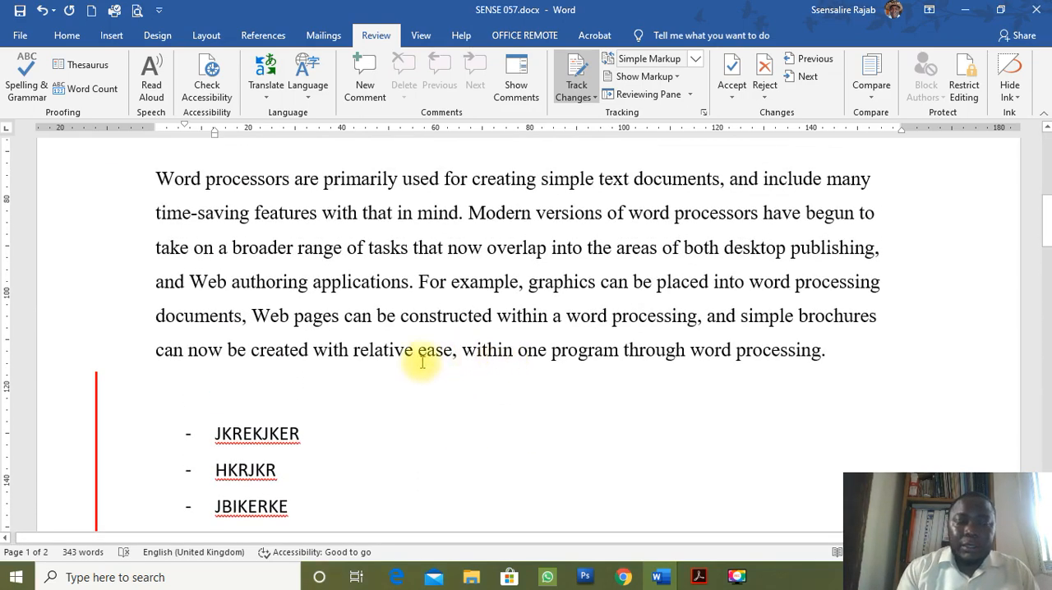
Undo the dashed list below the last paragraph and the pasted copy of the text on page 2.
scroll(477, 398, "down", 2)
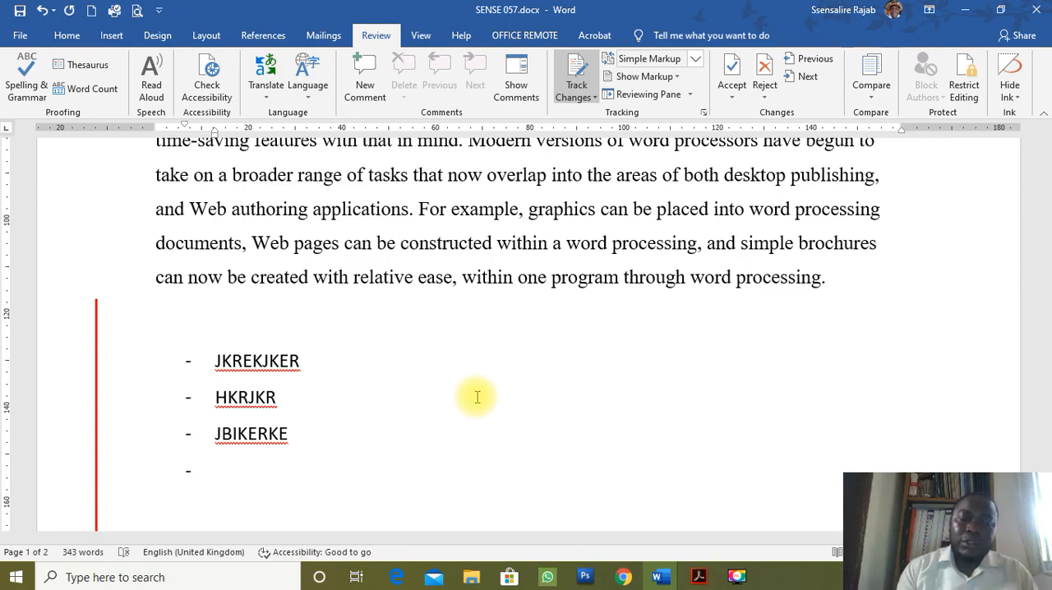
key("ctrl+z")
key("ctrl+z")
key("ctrl+z")
key("ctrl+z")
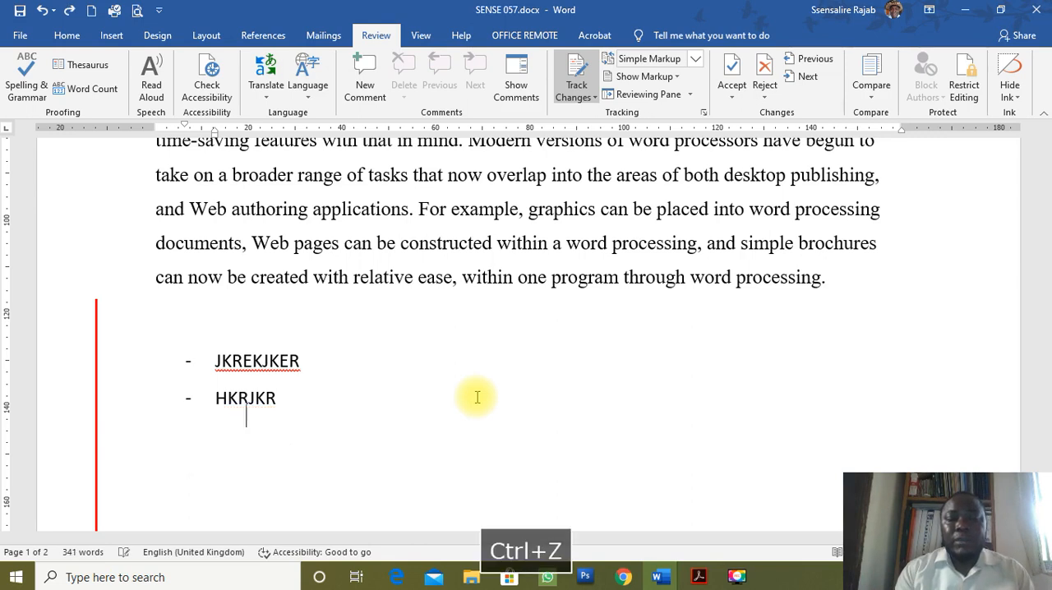
key("ctrl+z")
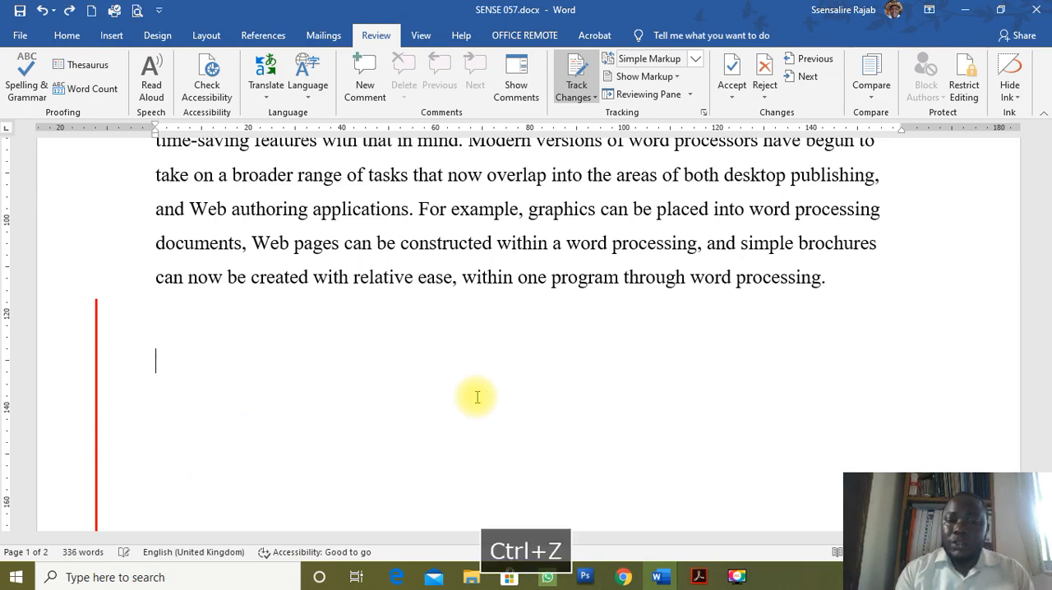
key("ctrl+z")
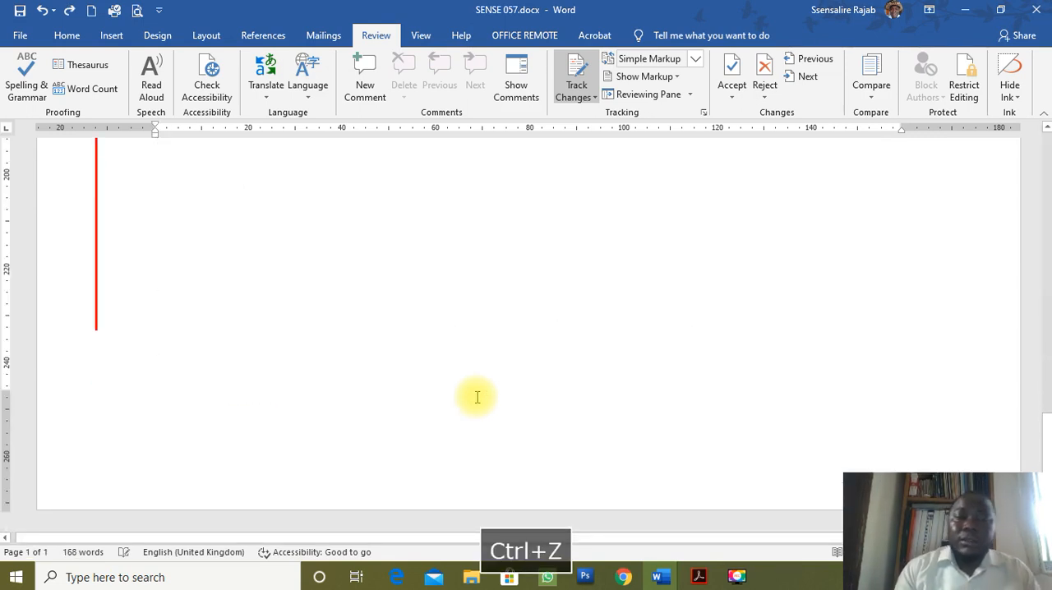
scroll(293, 320, "up", 6)
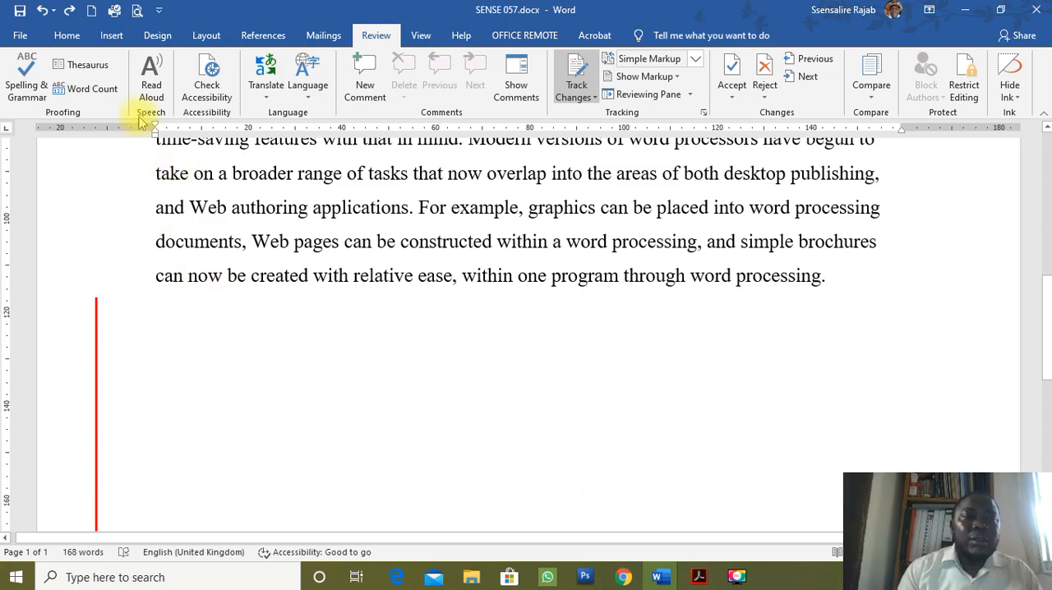
Show the formatting marks and examine the paragraph marks between the paragraphs and in the empty space below the text.
left_click(68, 37)
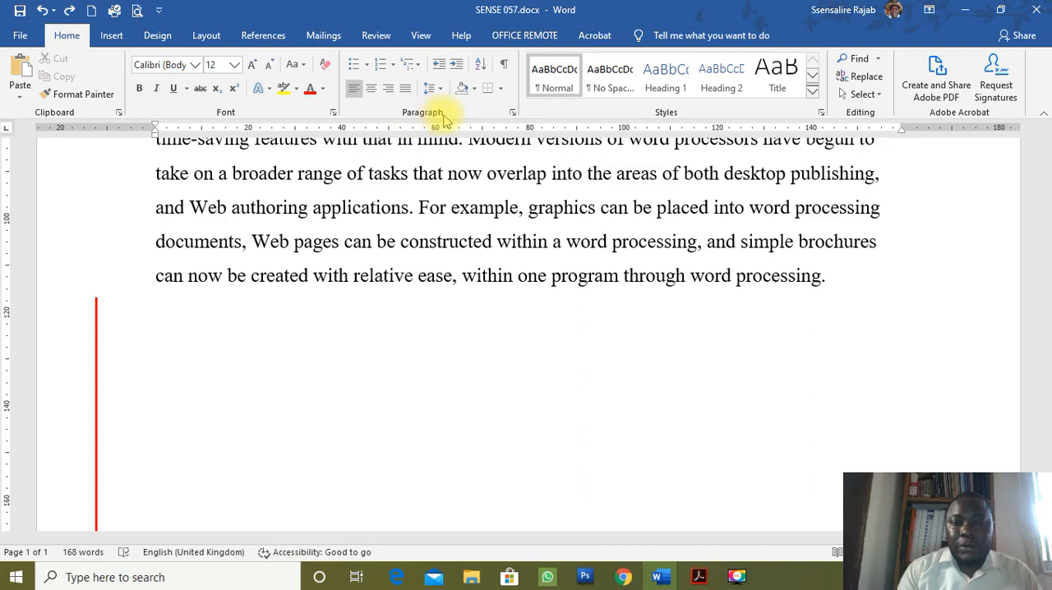
left_click(506, 69)
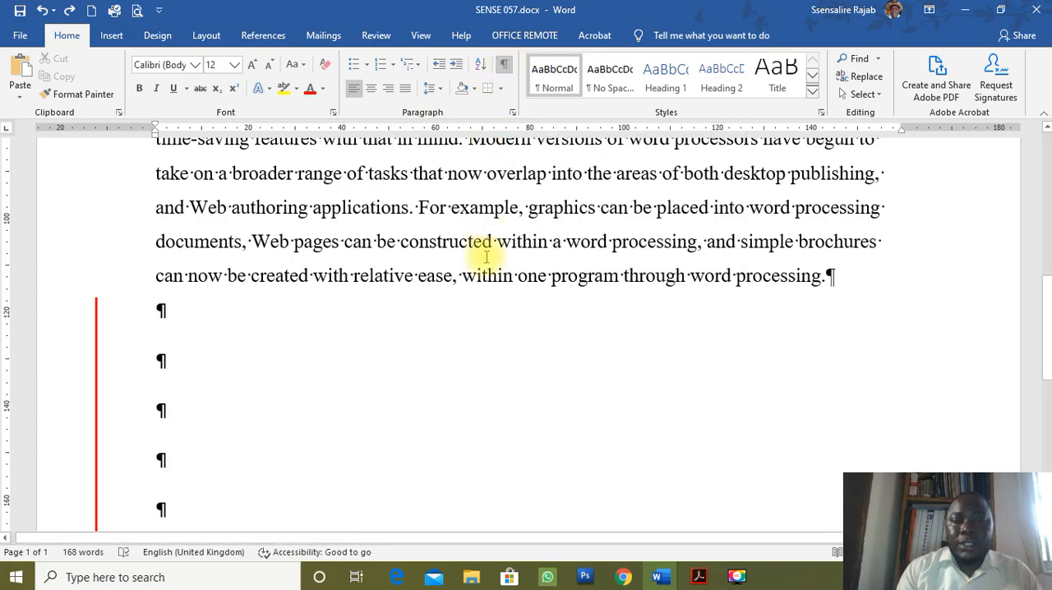
scroll(484, 313, "up", 4)
scroll(485, 310, "down", 3)
scroll(486, 313, "down", 3)
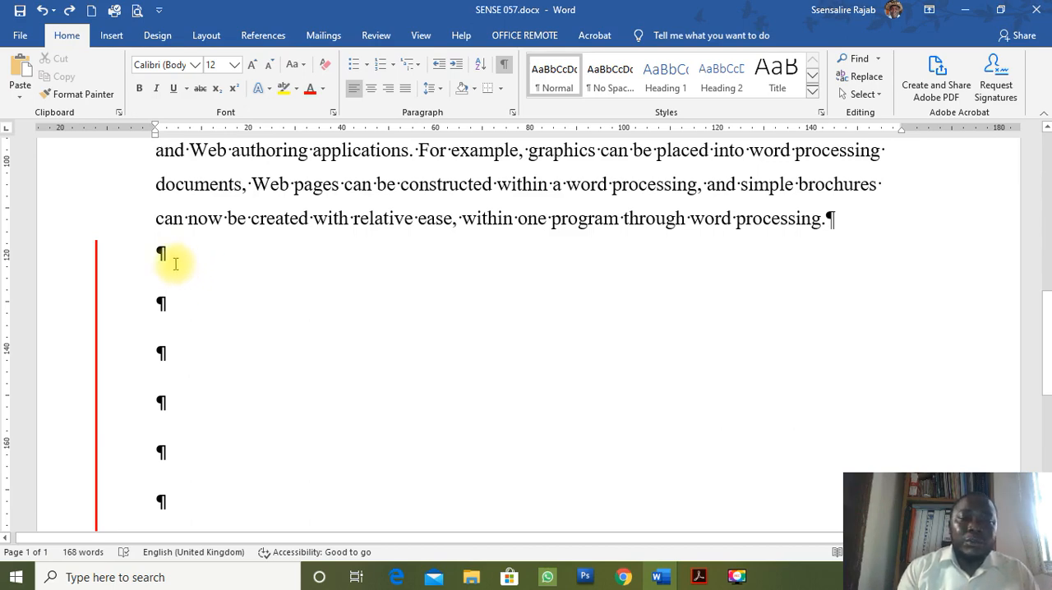
scroll(176, 263, "up", 7)
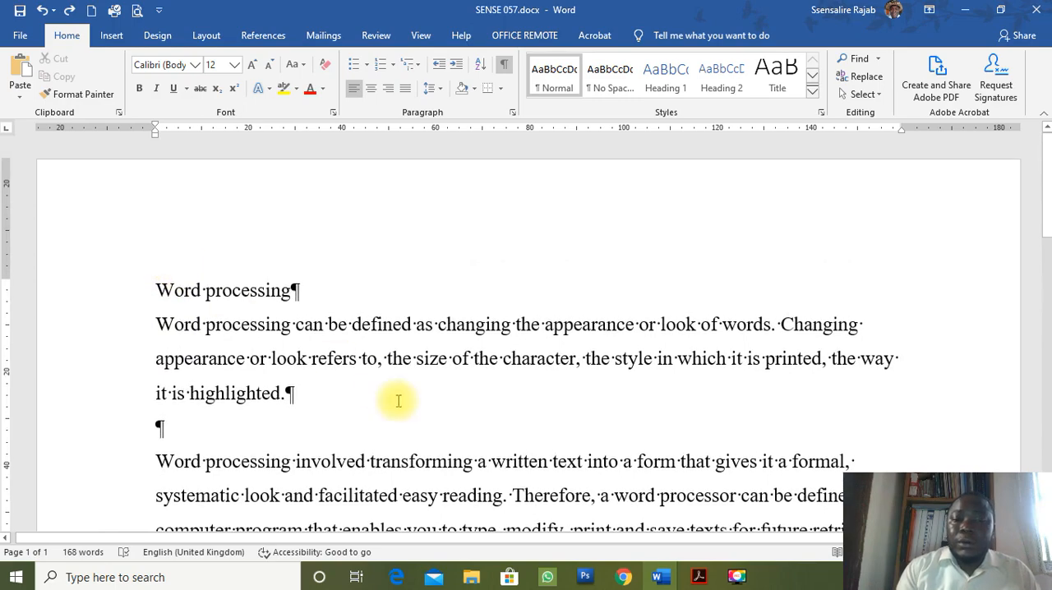
scroll(397, 401, "down", 7)
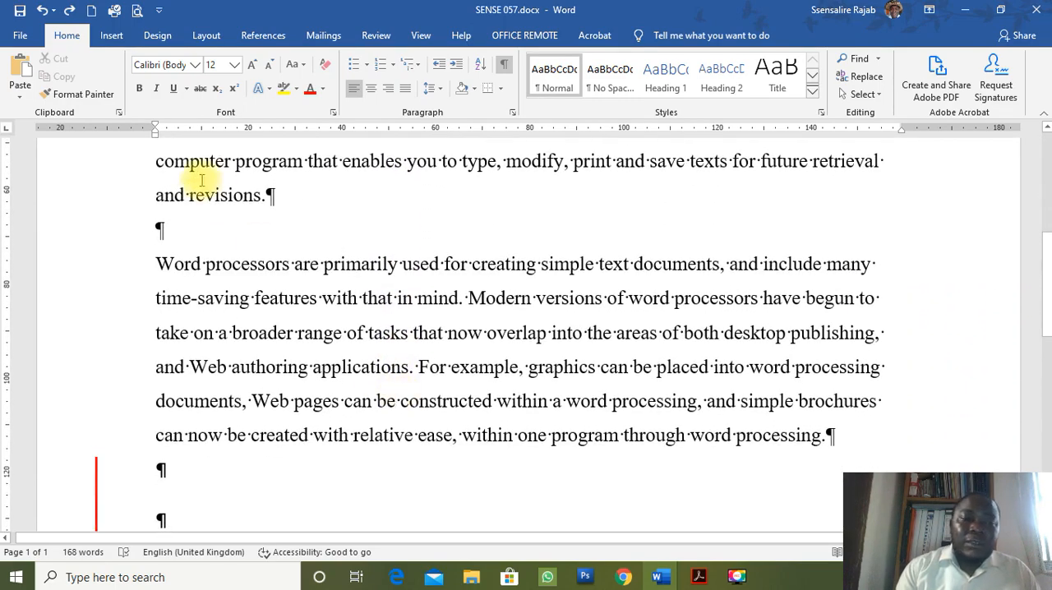
Add two empty lines above the paragraph starting "Word processors are primarily used" and remove them again.
left_click(197, 229)
key("Return")
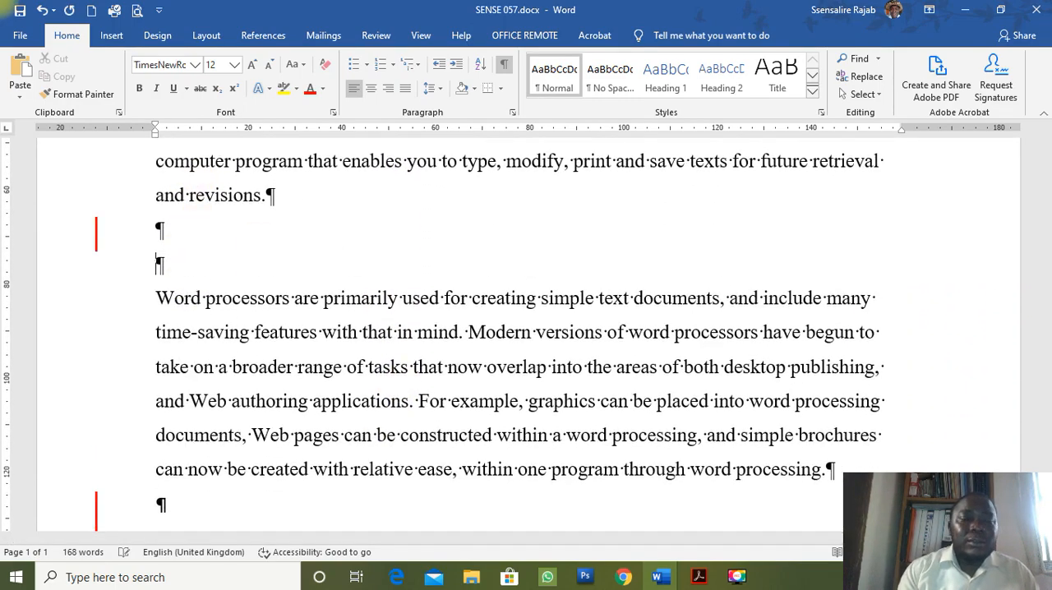
key("Return")
left_click(150, 231)
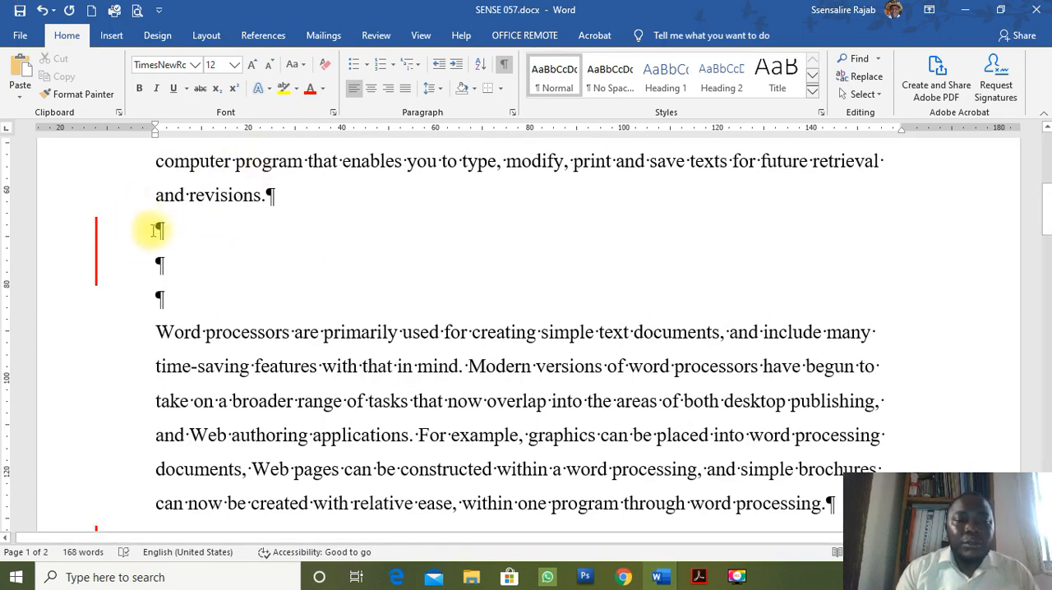
left_click(162, 291)
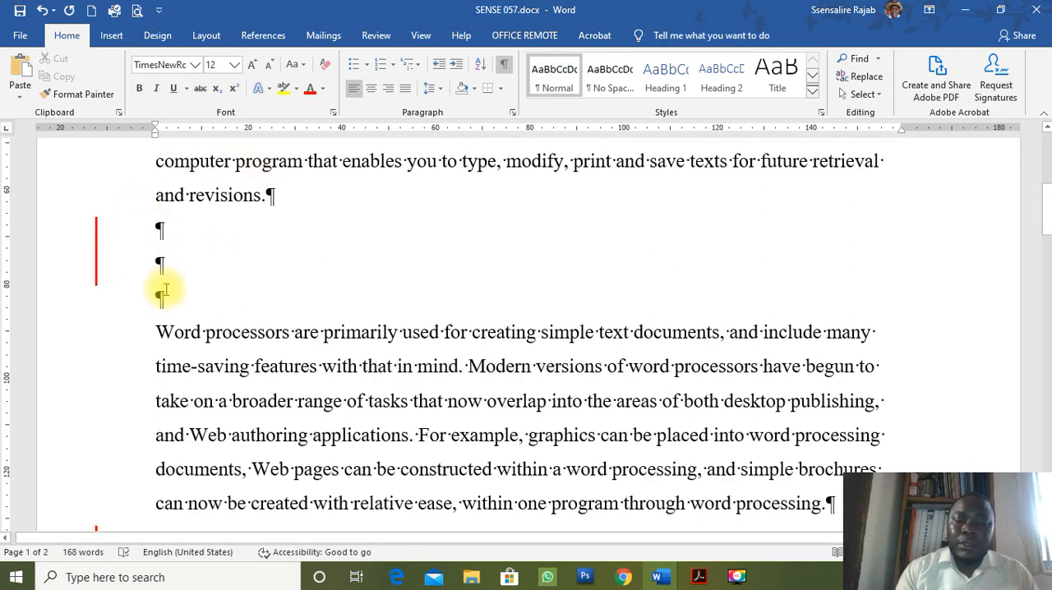
key("BackSpace")
key("BackSpace")
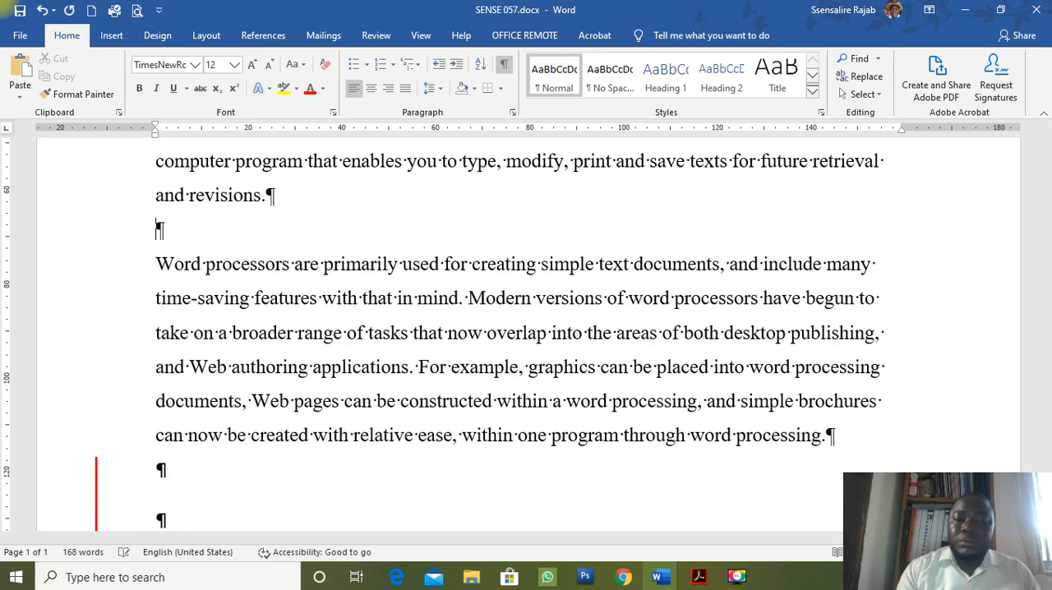
Delete the run of empty paragraphs below the last paragraph and hide the formatting marks.
scroll(258, 358, "down", 4)
left_click_drag(161, 282, 242, 446)
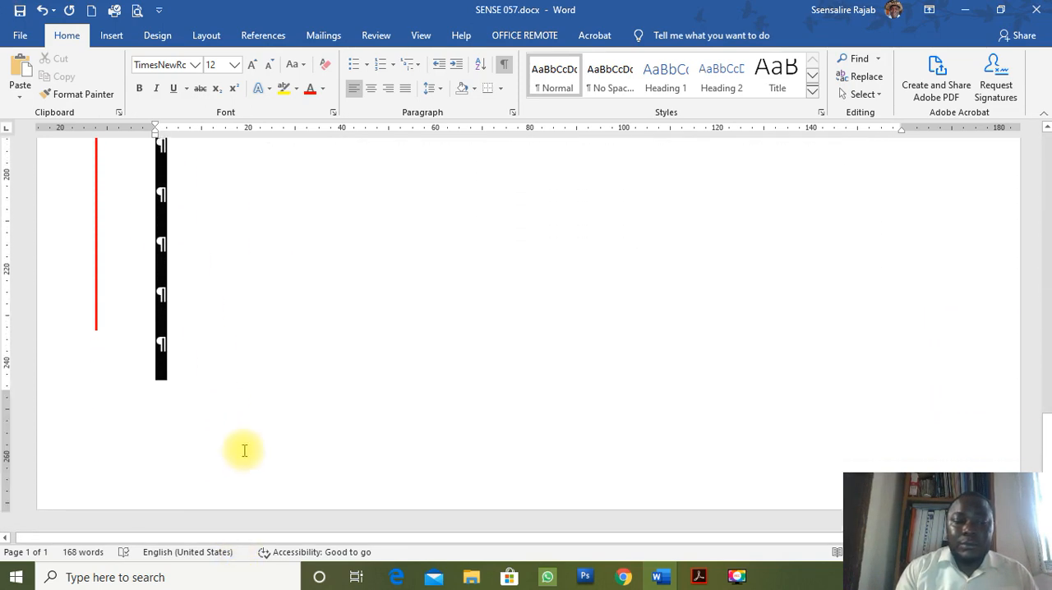
key("BackSpace")
scroll(324, 303, "up", 6)
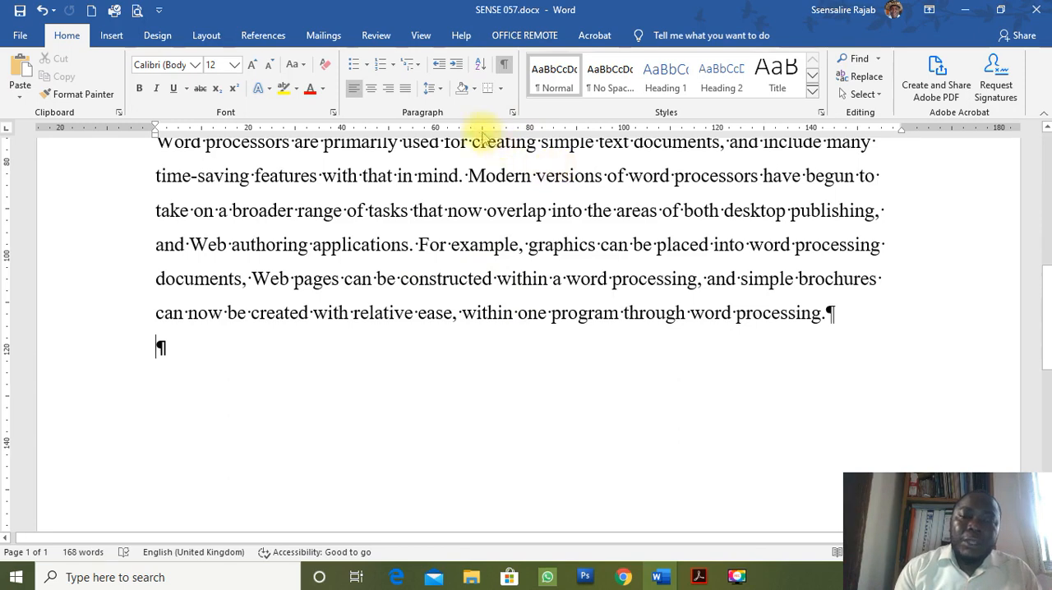
left_click(504, 64)
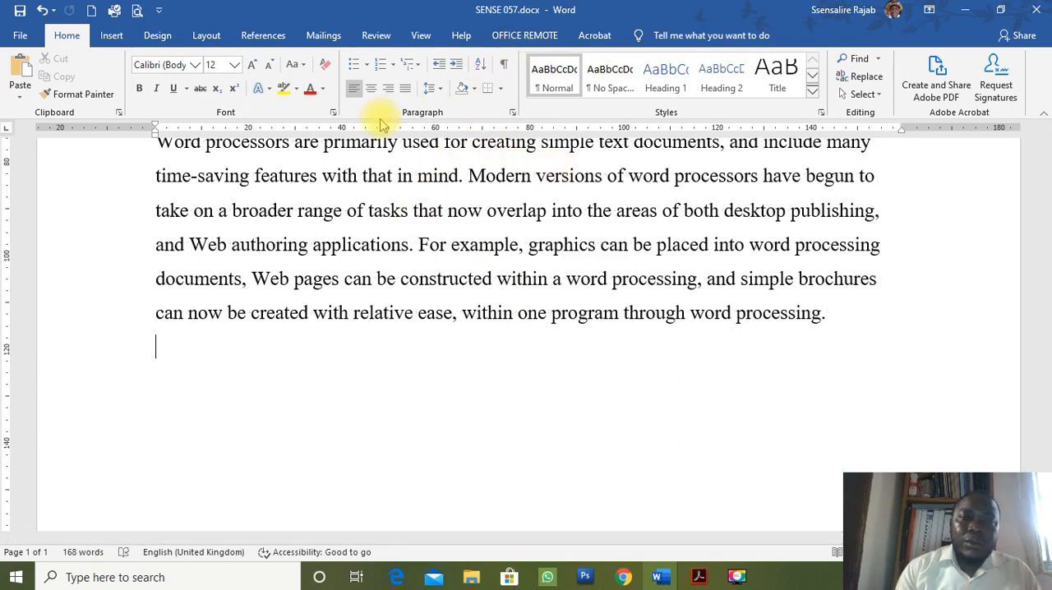
Insert two page breaks in succession, starting on the empty line below the last paragraph.
left_click(206, 37)
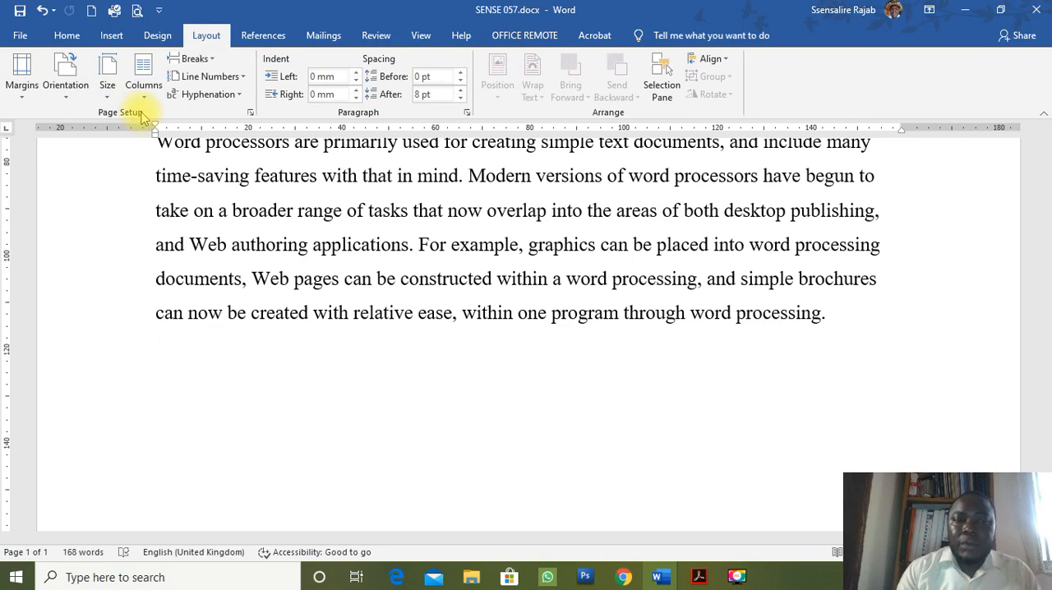
left_click(217, 65)
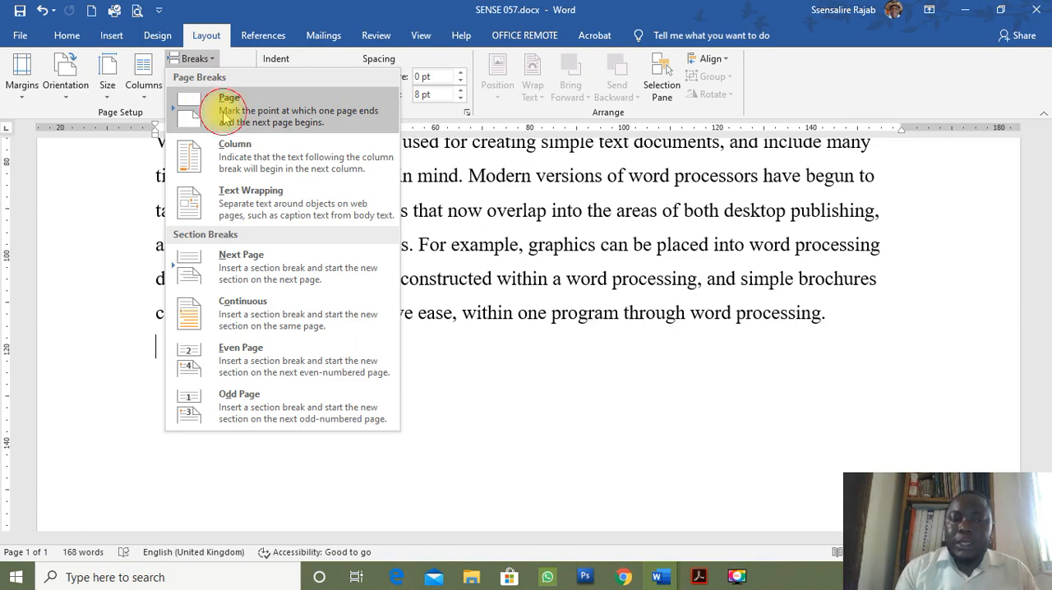
left_click(224, 117)
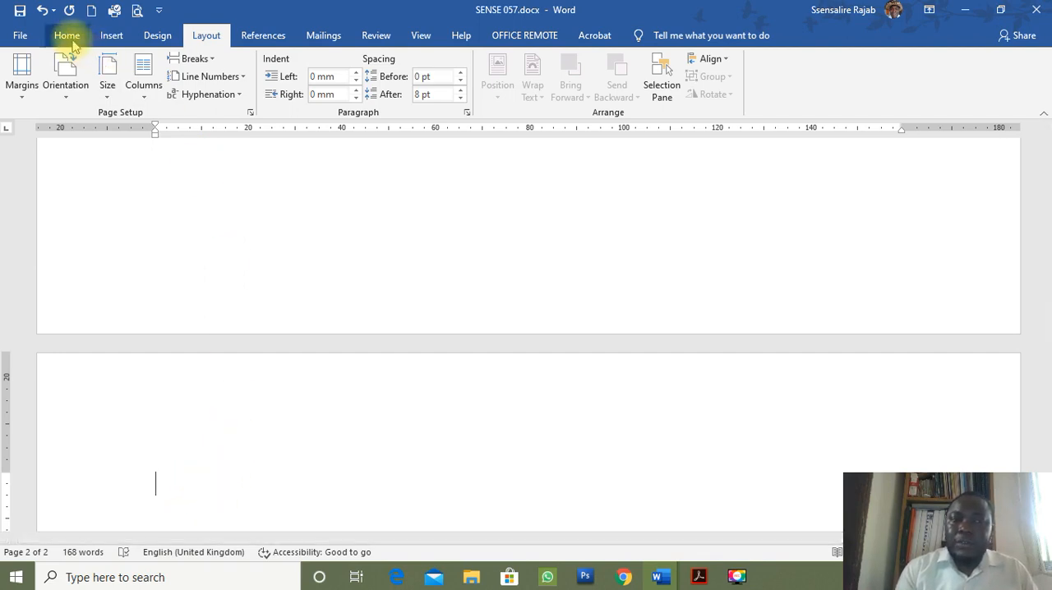
left_click(194, 58)
left_click(207, 115)
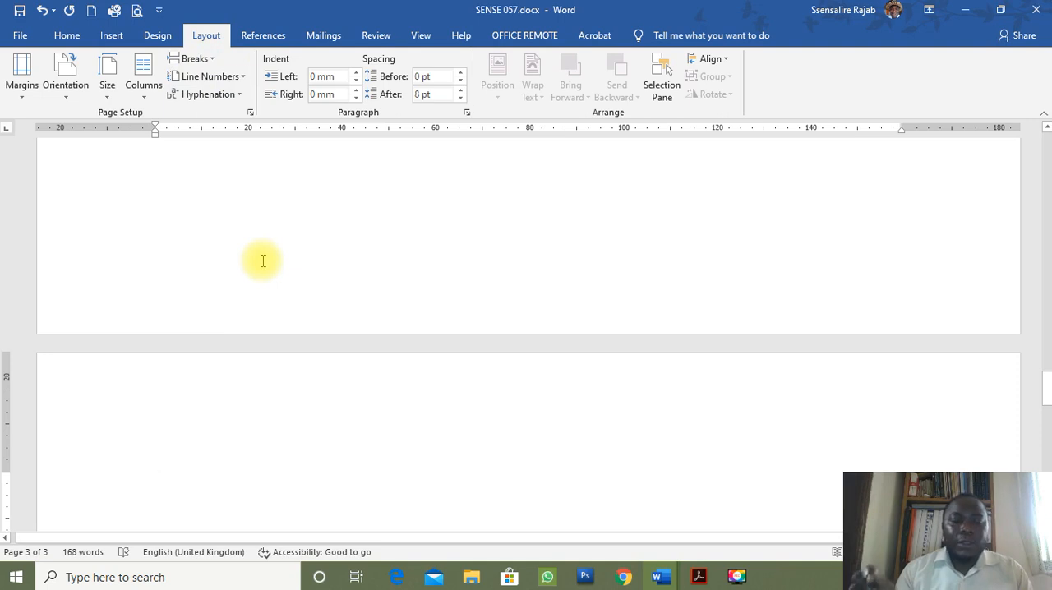
Insert five more page breaks in succession at the end of the document.
key("ctrl+Return")
key("ctrl+Return")
key("ctrl+Return")
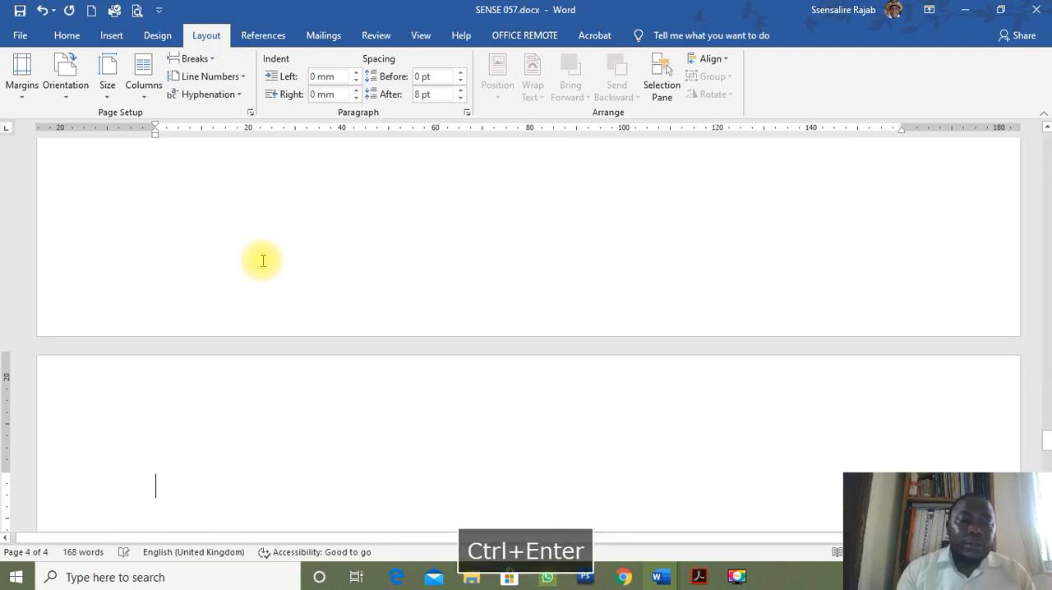
key("ctrl+Return")
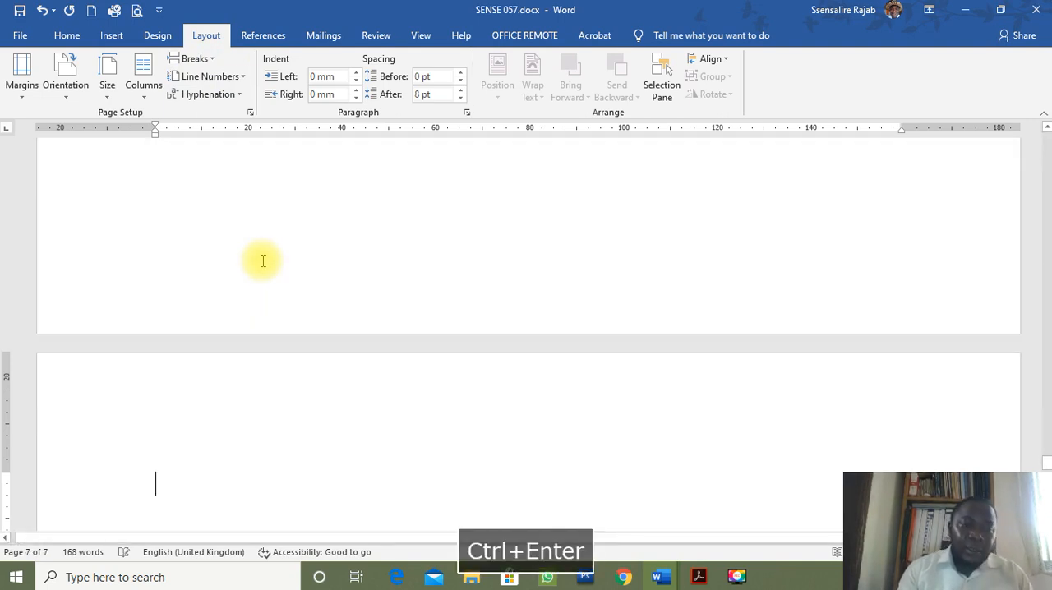
key("ctrl+Return")
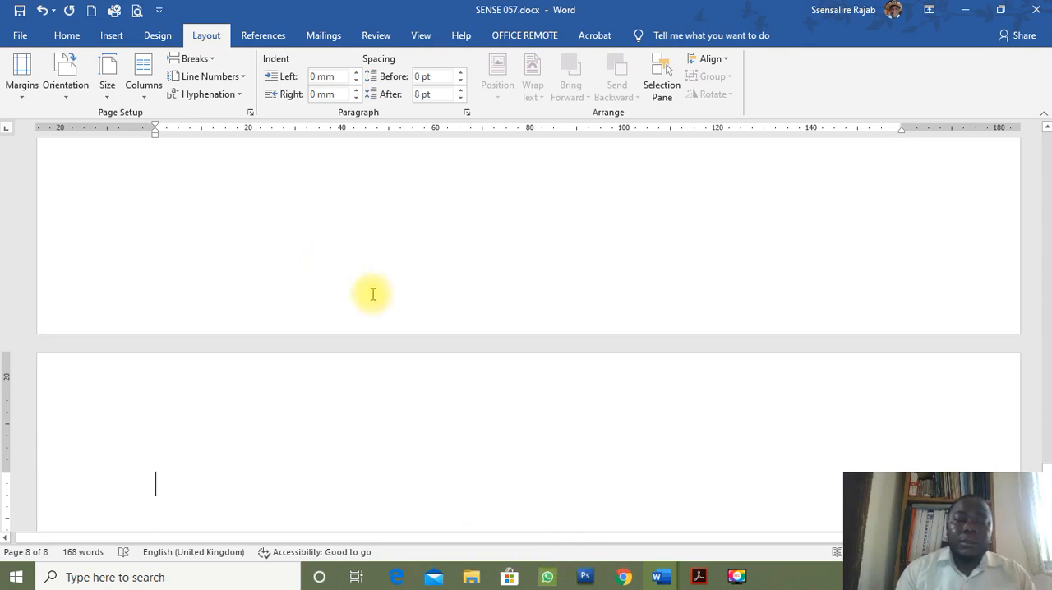
Look through the blank pages from the end of the document back to the text on page 1.
scroll(365, 407, "down", 2)
scroll(363, 407, "up", 1)
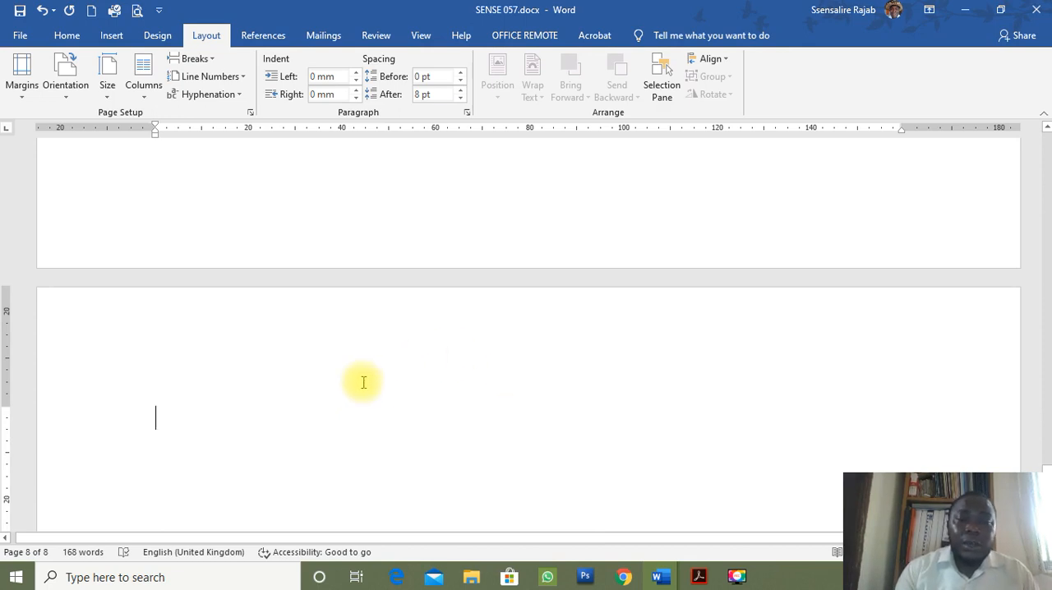
scroll(364, 380, "up", 4)
scroll(364, 382, "down", 2)
scroll(363, 381, "up", 3)
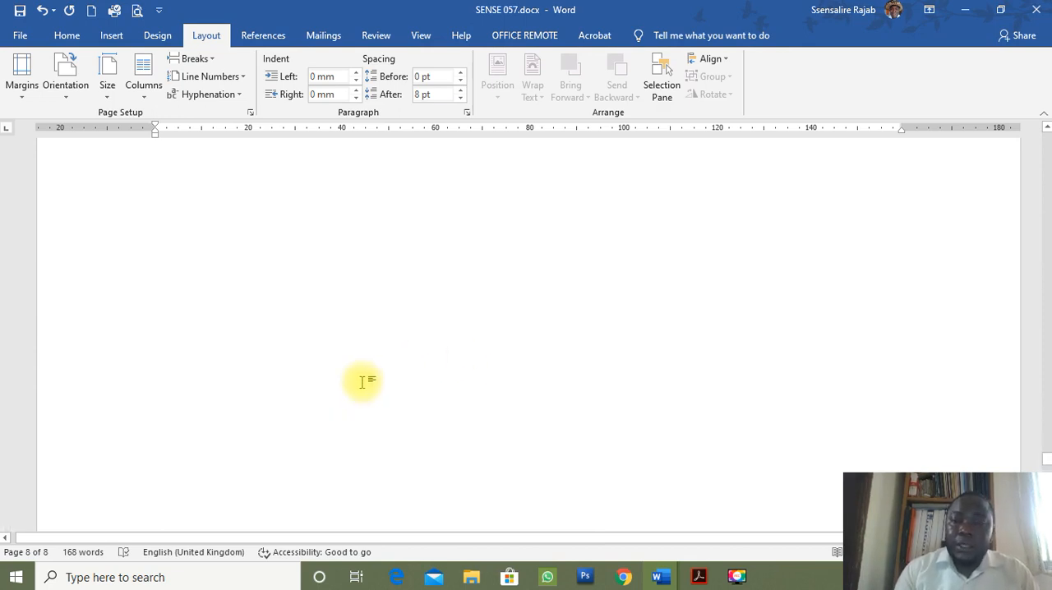
scroll(363, 382, "up", 5)
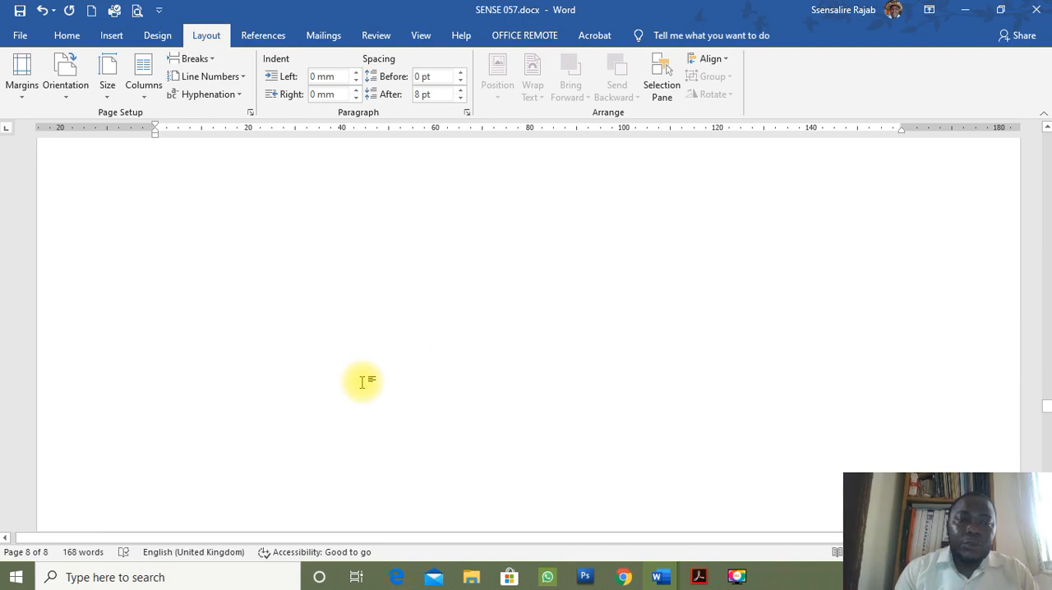
scroll(362, 382, "up", 6)
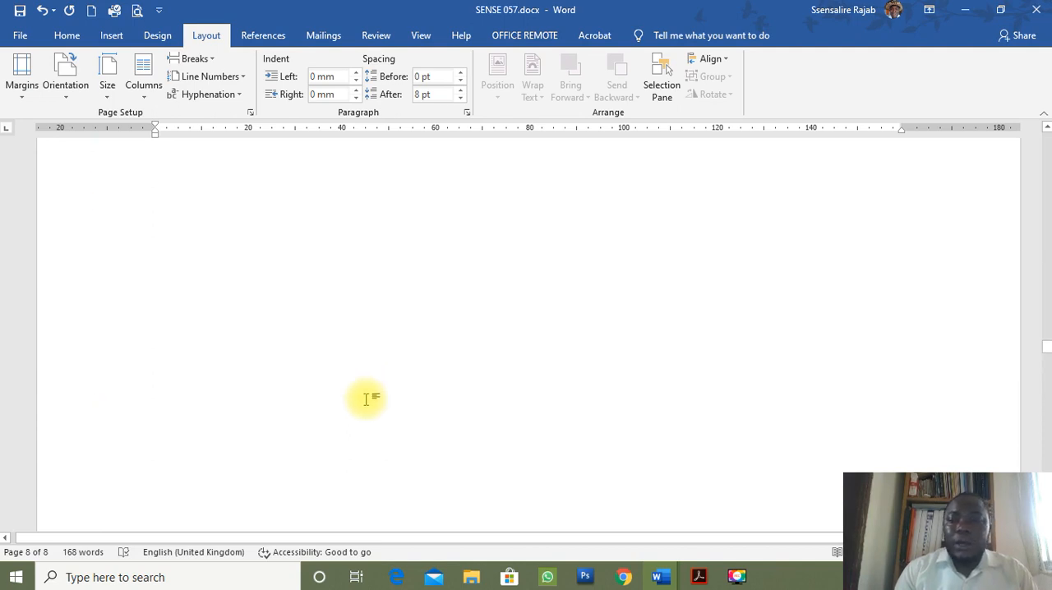
scroll(367, 407, "up", 6)
scroll(367, 407, "up", 6)
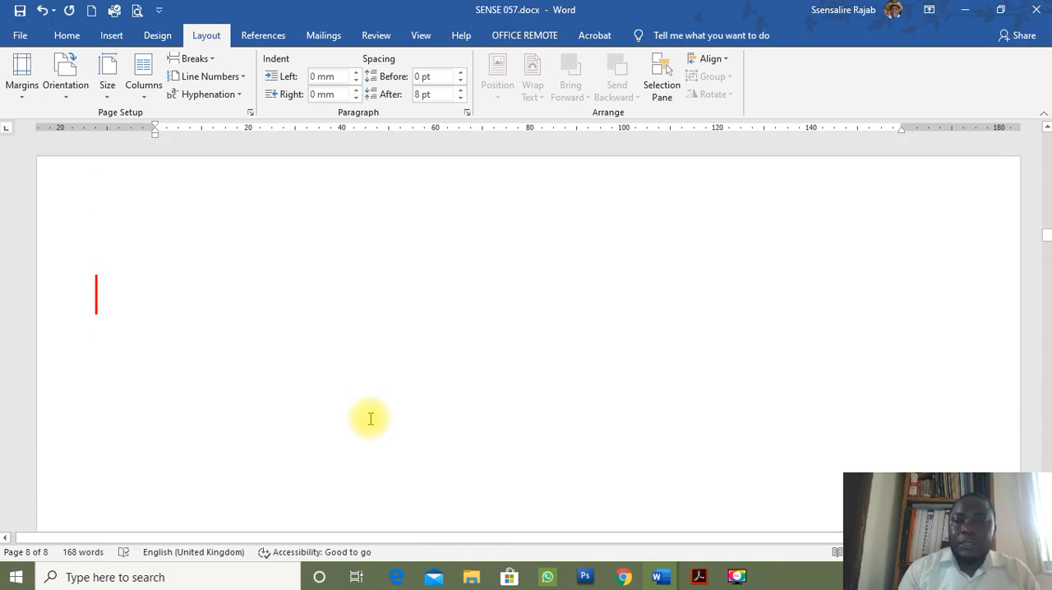
scroll(370, 419, "up", 6)
scroll(373, 429, "up", 8)
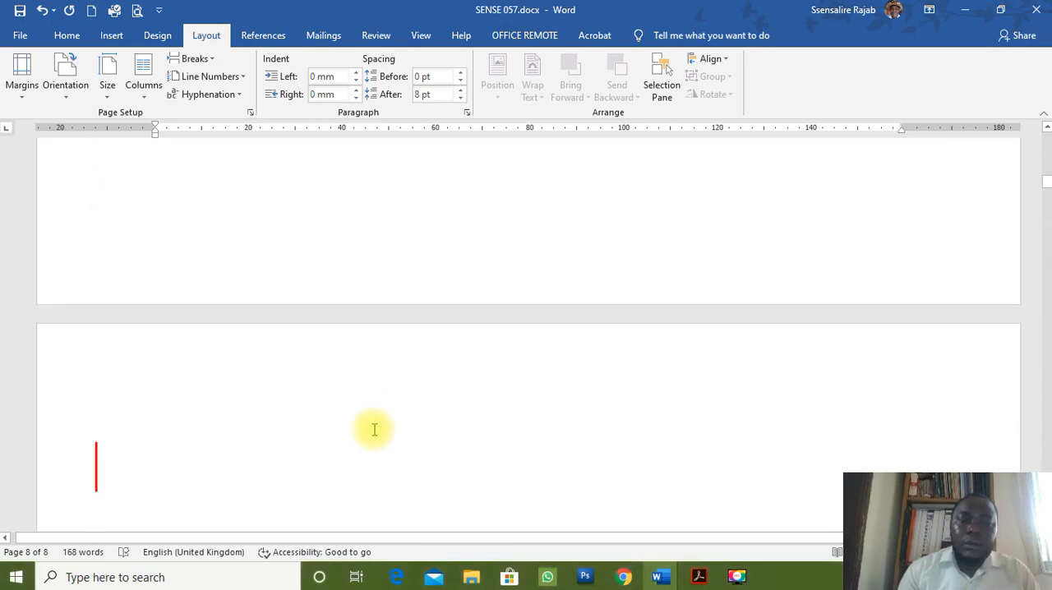
scroll(374, 435, "down", 3)
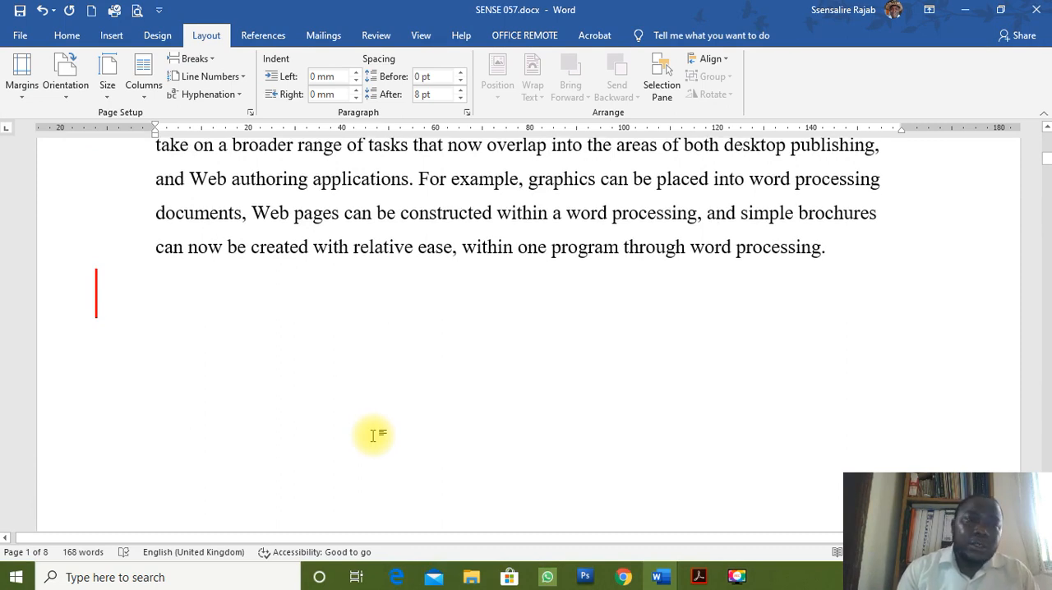
Show the formatting marks and examine the page break markers below the text and on the following pages.
left_click(65, 37)
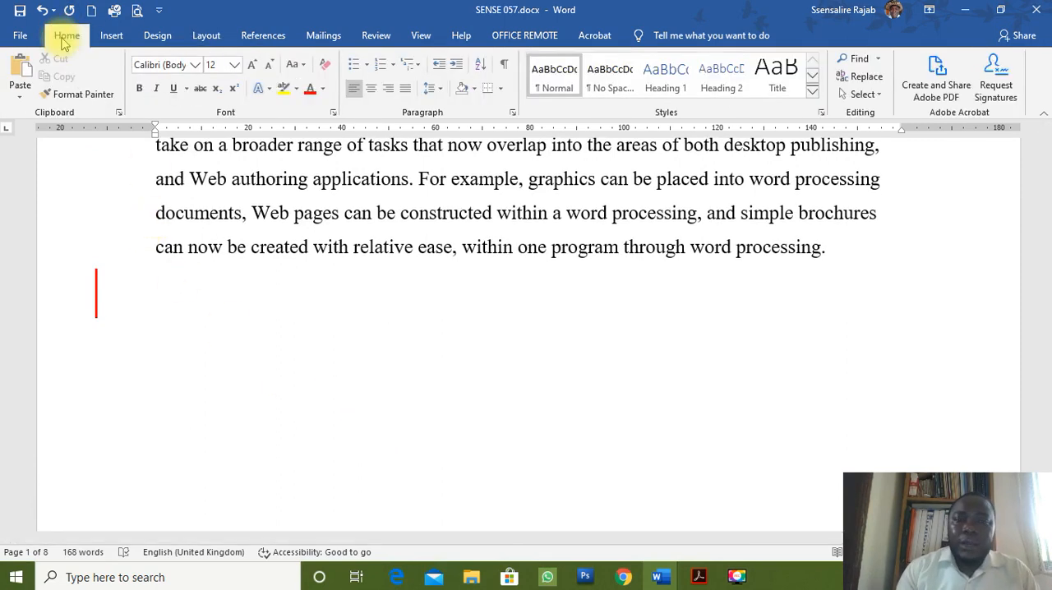
left_click(505, 66)
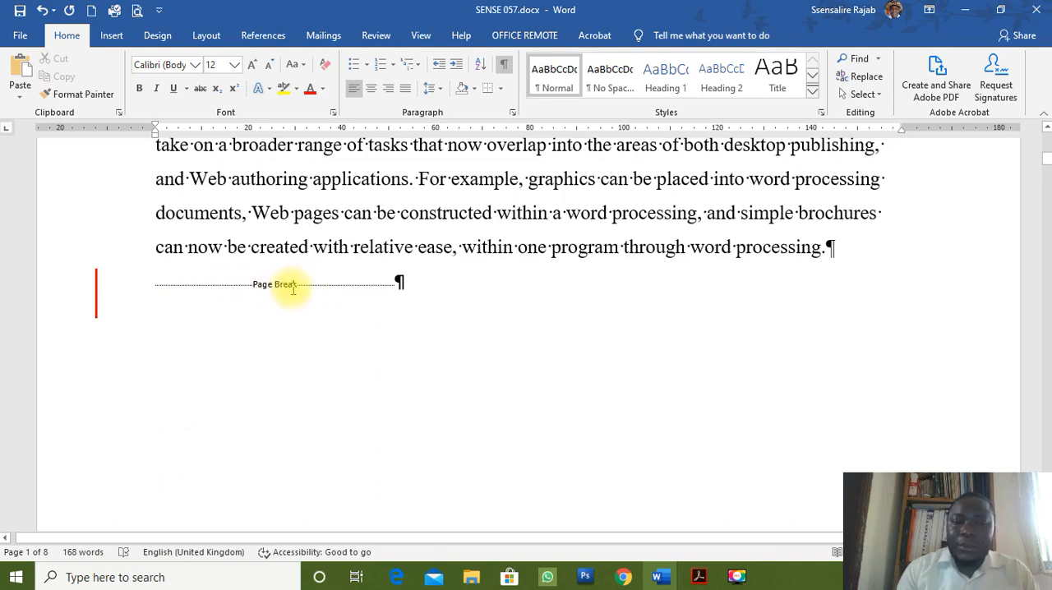
scroll(296, 378, "down", 10)
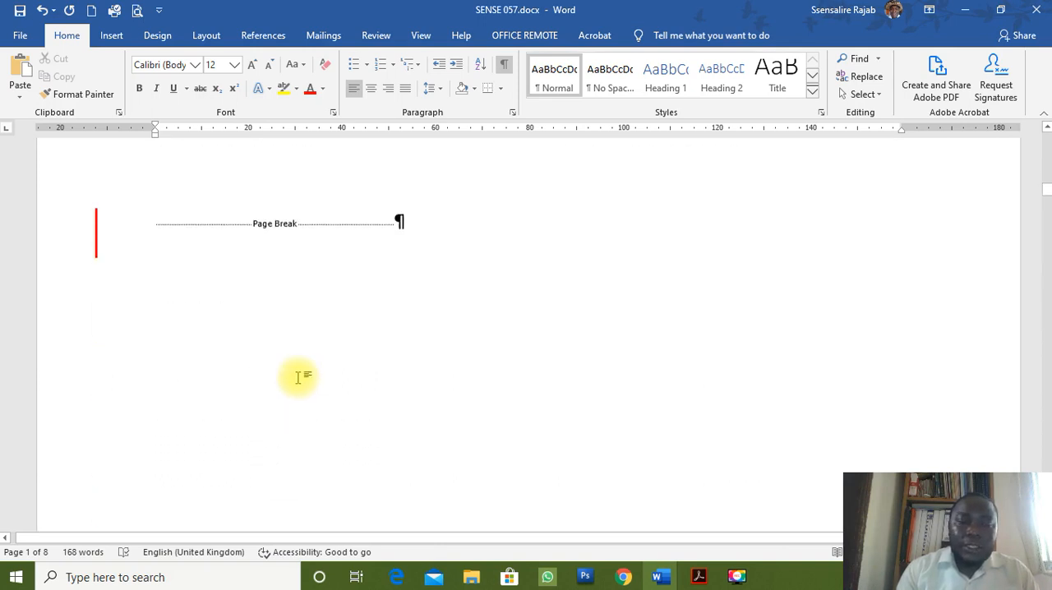
scroll(301, 386, "down", 3)
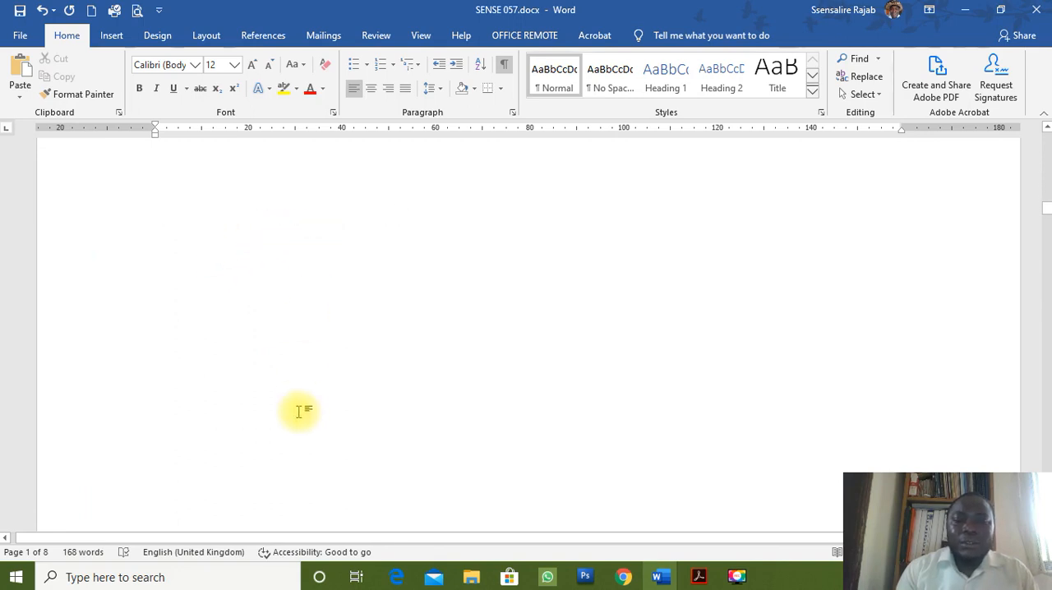
Check the remaining page break markers back to page 1, and hide the formatting marks.
scroll(298, 411, "up", 3)
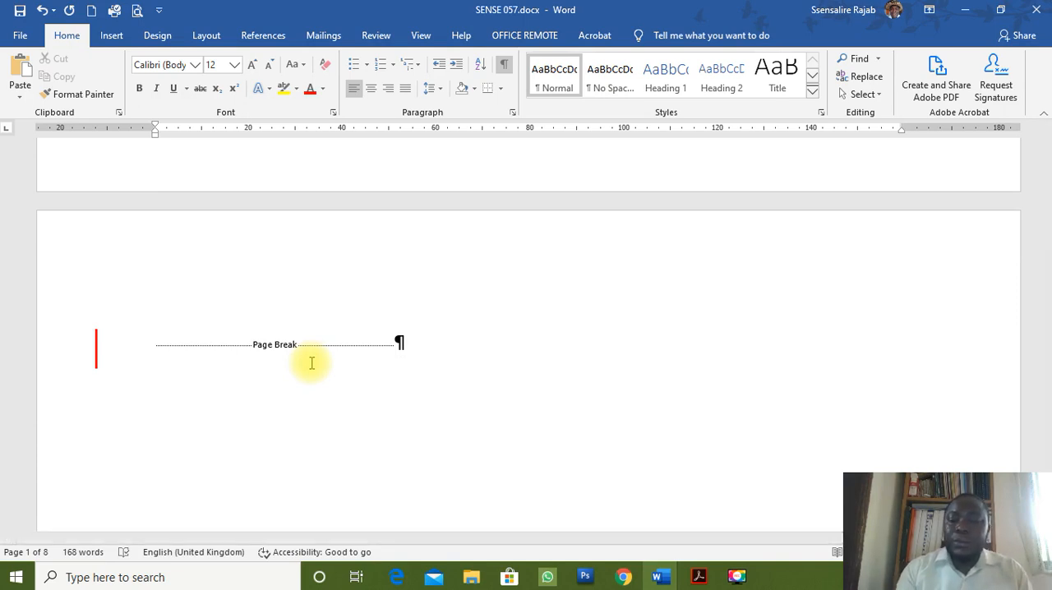
scroll(312, 364, "down", 3)
scroll(313, 366, "up", 10)
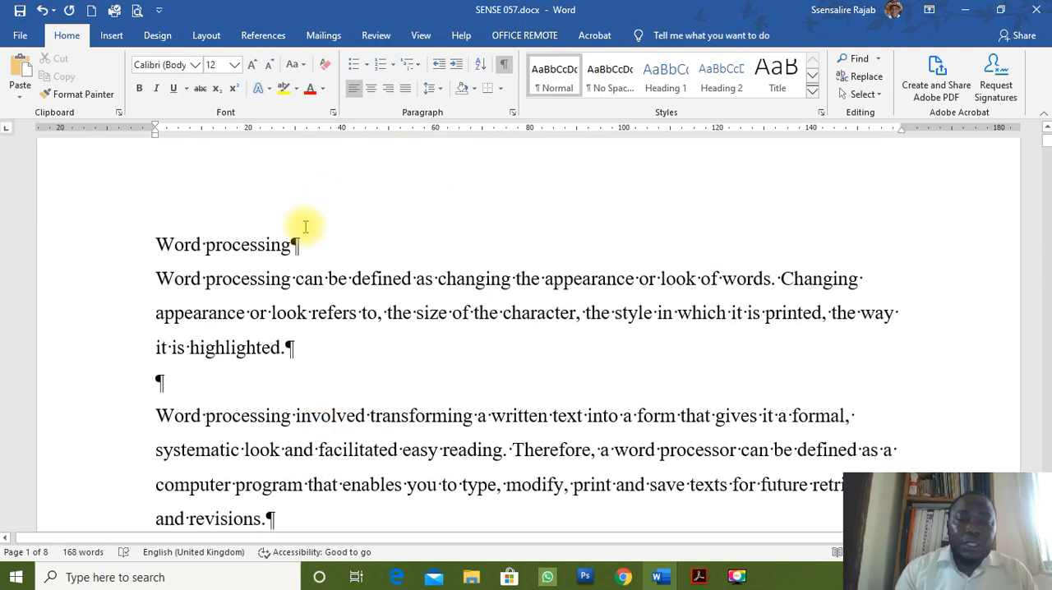
left_click(503, 70)
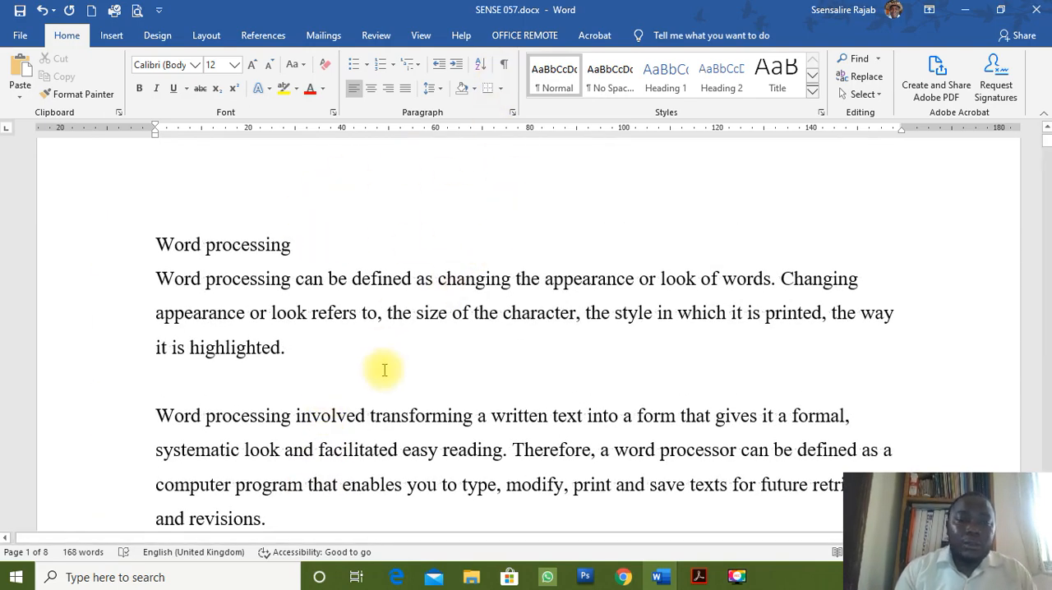
Select the whole "Word processing" text on page 1, from the title to the last paragraph, and copy it.
scroll(384, 366, "down", 4)
scroll(384, 370, "up", 5)
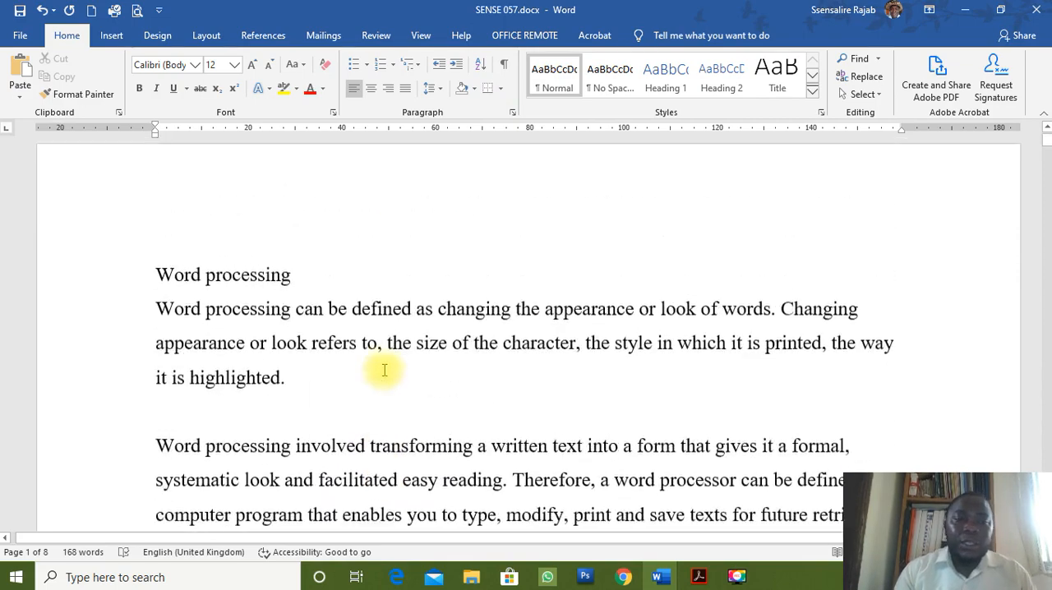
left_click_drag(126, 295, 262, 332)
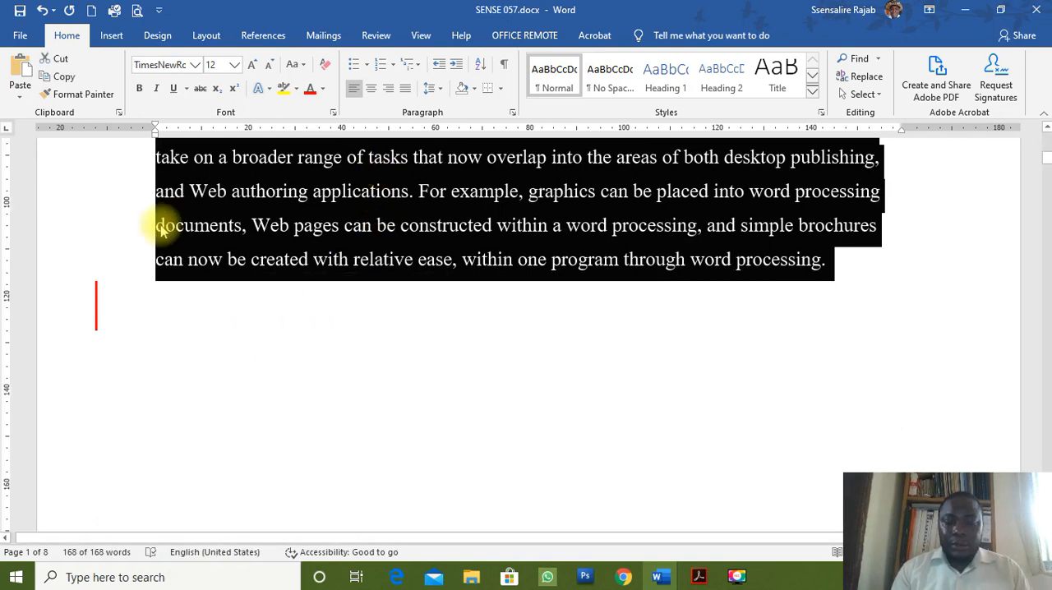
key("ctrl+c")
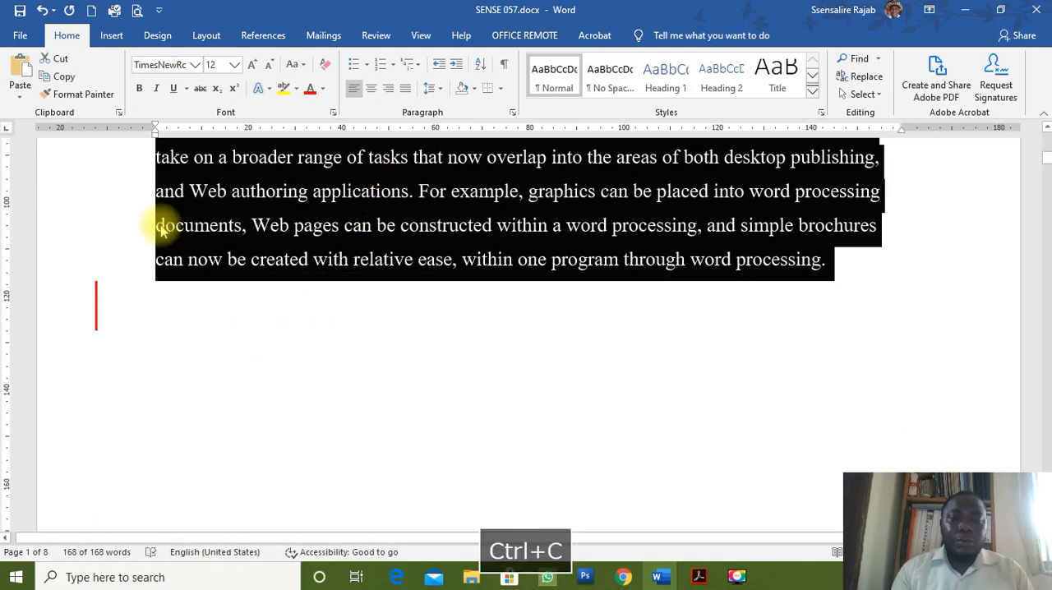
Paste the copied text at the start of the blank page 2.
scroll(392, 330, "down", 5)
scroll(392, 330, "down", 5)
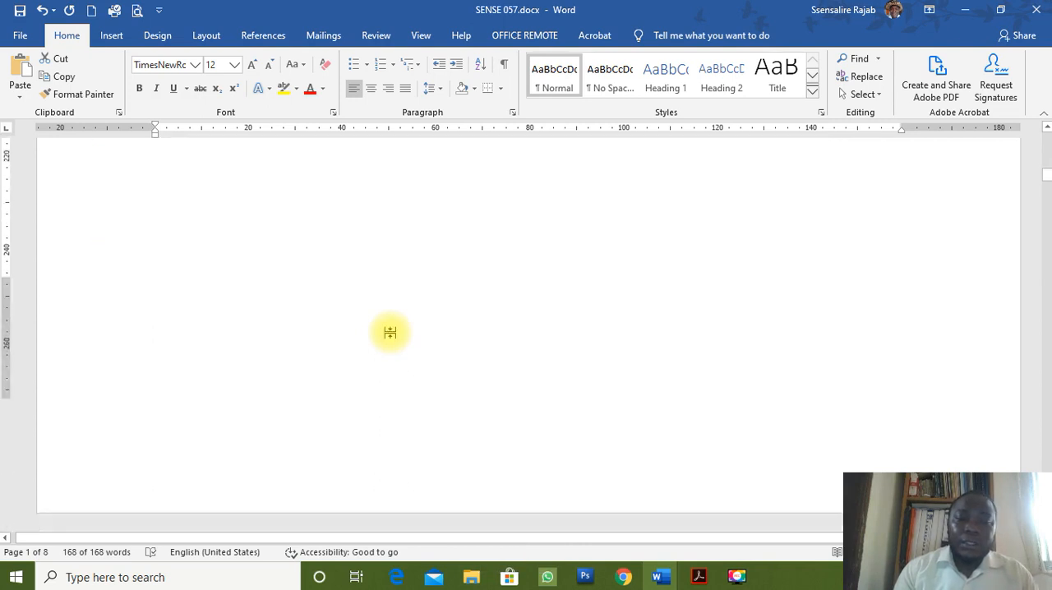
left_click(340, 236)
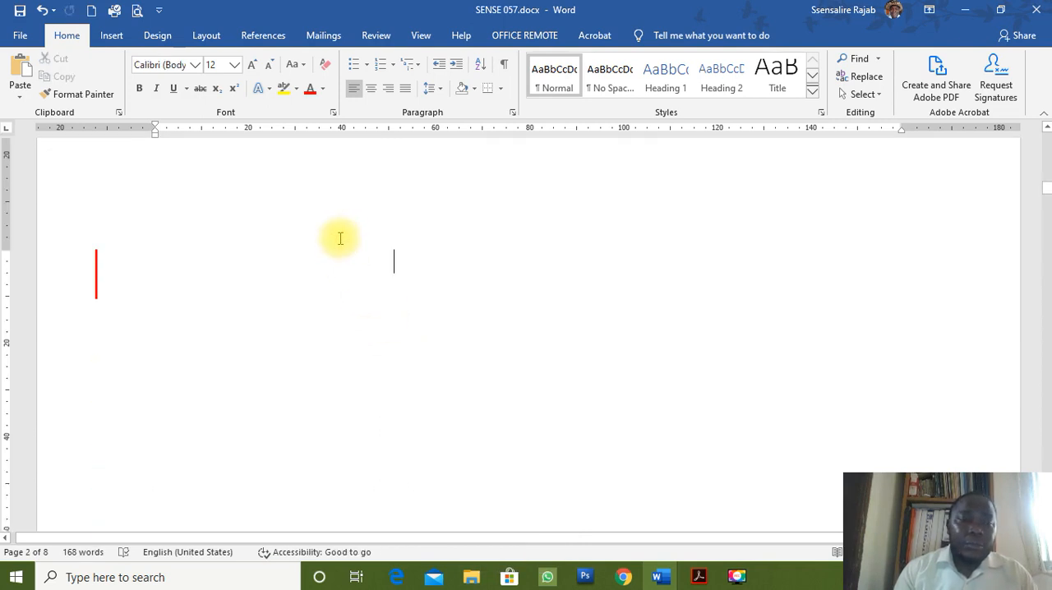
scroll(308, 316, "down", 5)
key("Right")
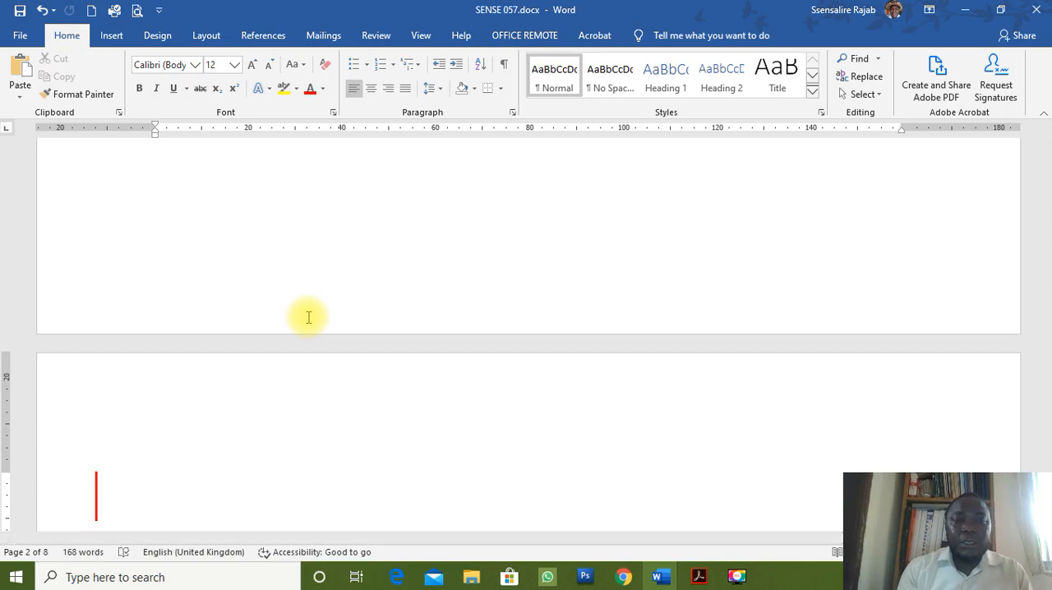
key("ctrl+v")
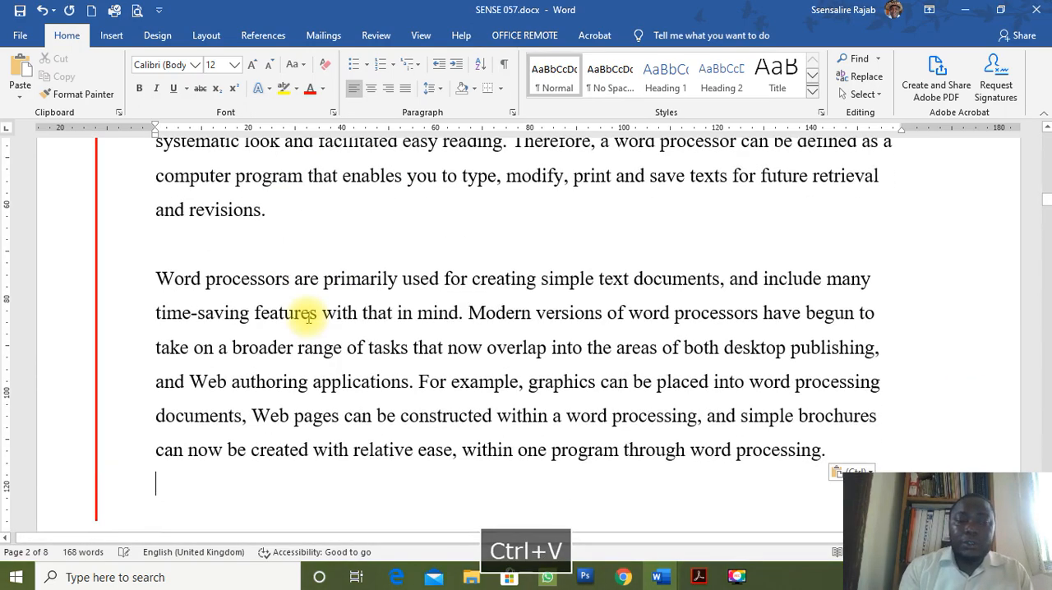
Paste the same text onto each remaining blank page in succession, from page 3 to page 8.
key("ctrl+Return")
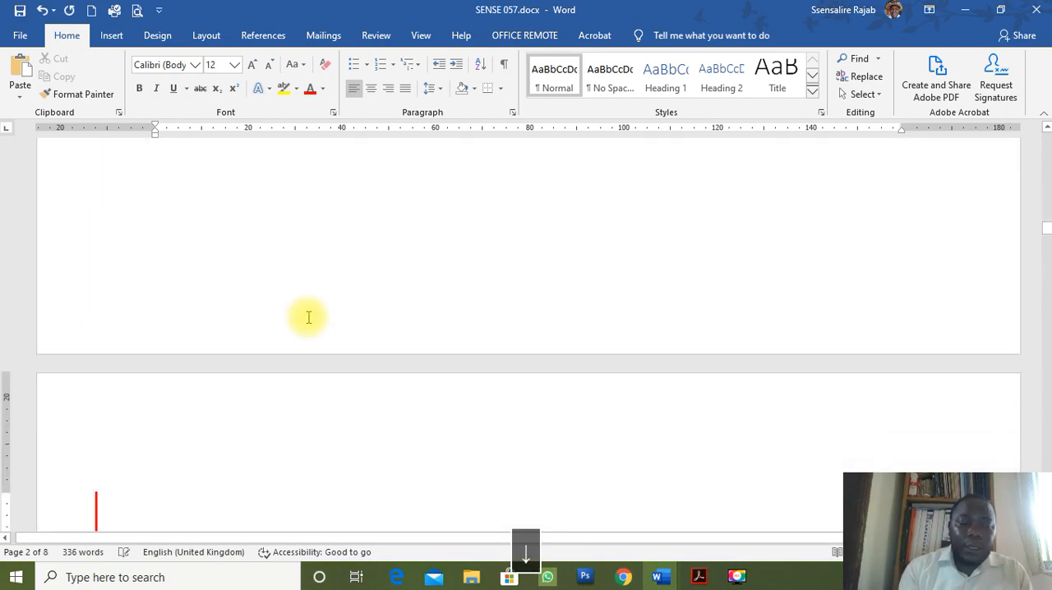
key("ctrl+v")
key("ctrl+Return")
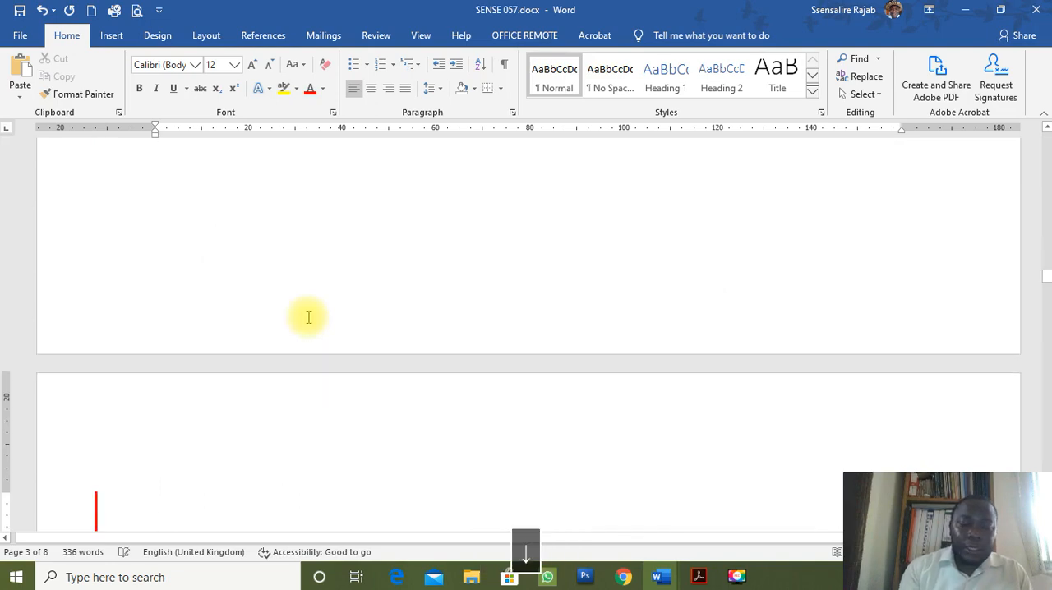
key("ctrl+v")
key("ctrl+Return")
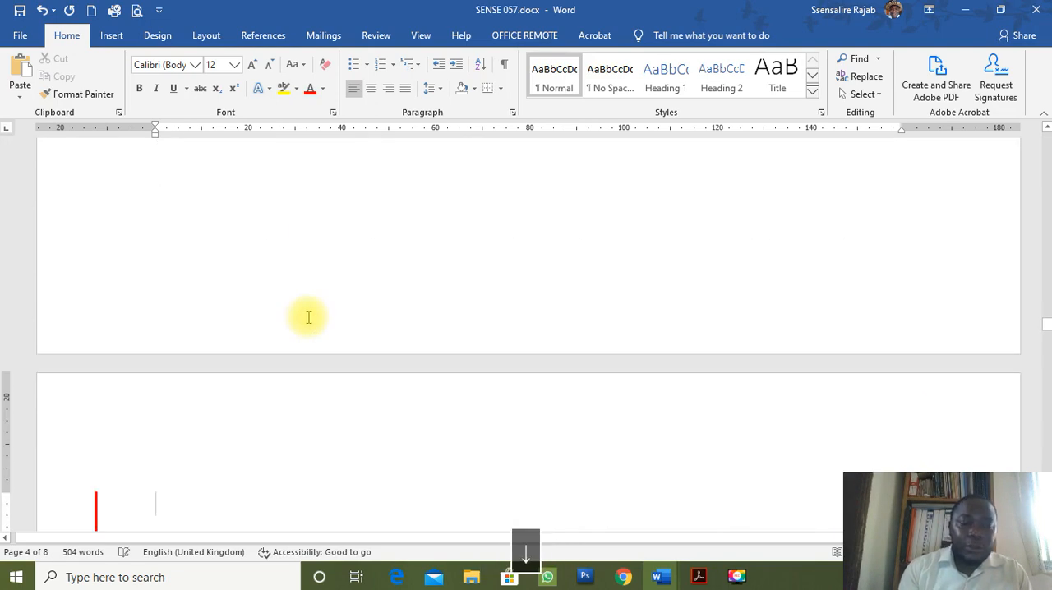
key("ctrl+v")
key("ctrl+Return")
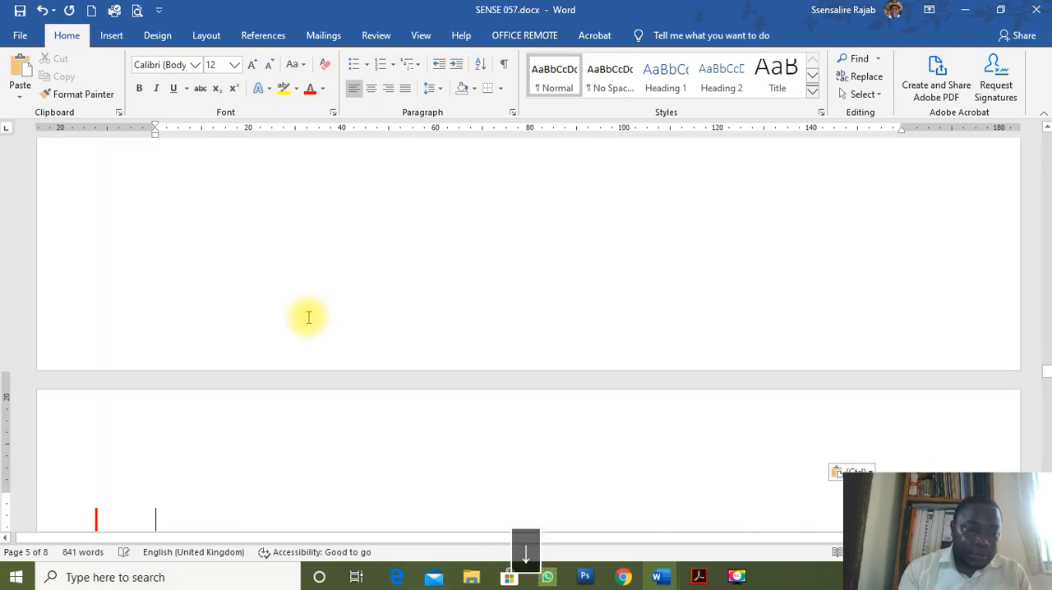
key("ctrl+v")
key("ctrl+Return")
key("ctrl+v")
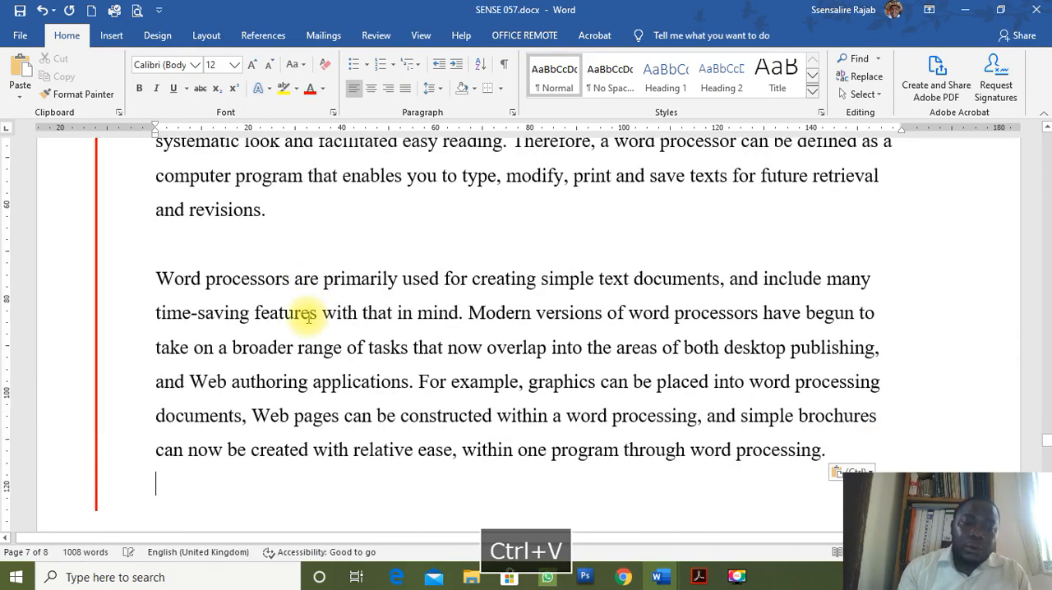
key("ctrl+Return")
key("ctrl+v")
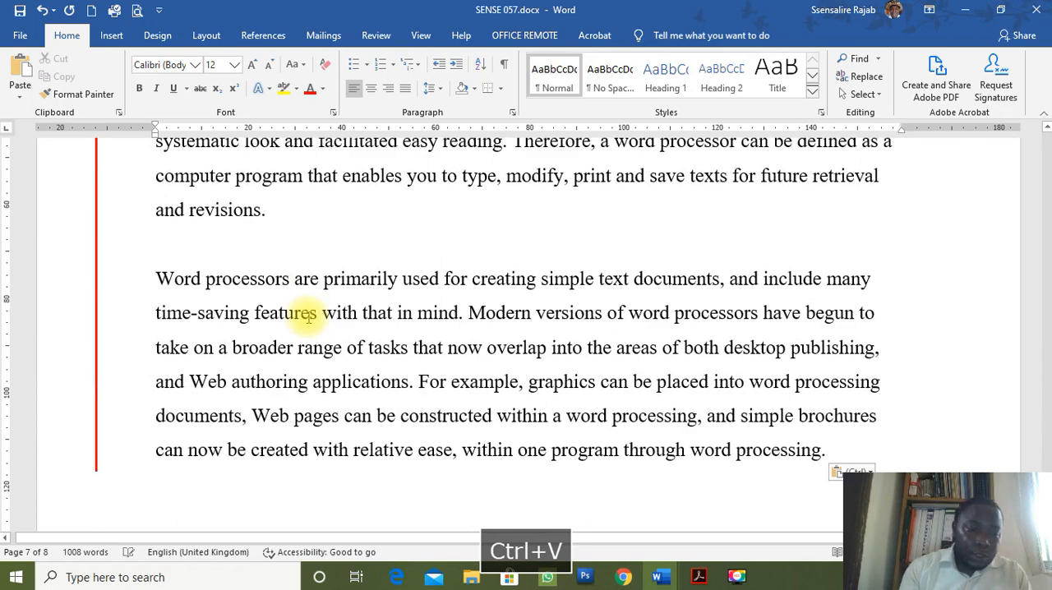
key("Down")
scroll(604, 329, "up", 7)
scroll(604, 329, "up", 14)
scroll(604, 328, "up", 15)
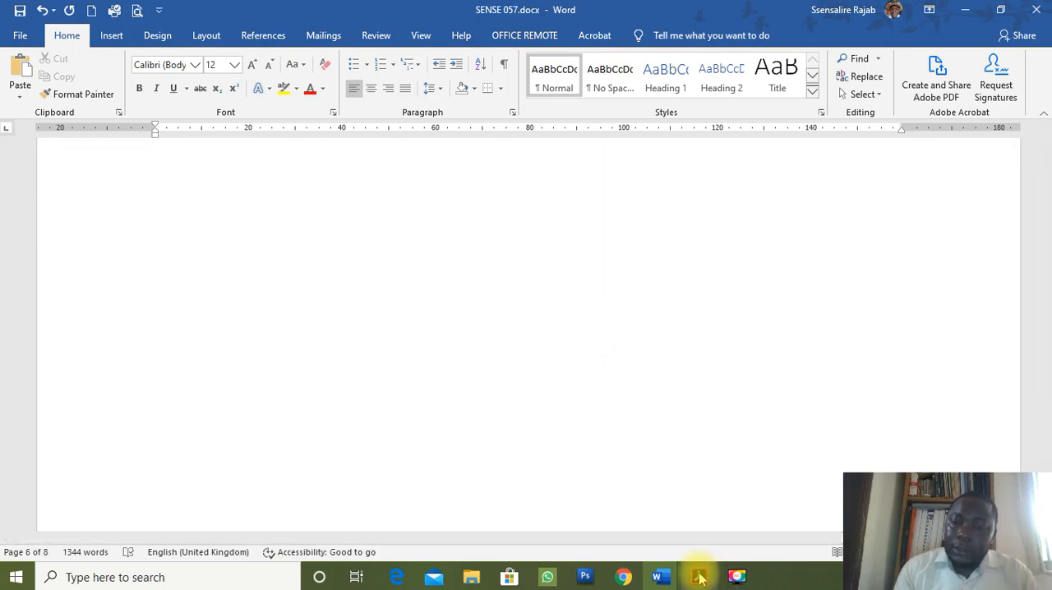
Switch to the exam paper in Acrobat and read part d on the Roman and Arabic page numbering.
left_click(699, 577)
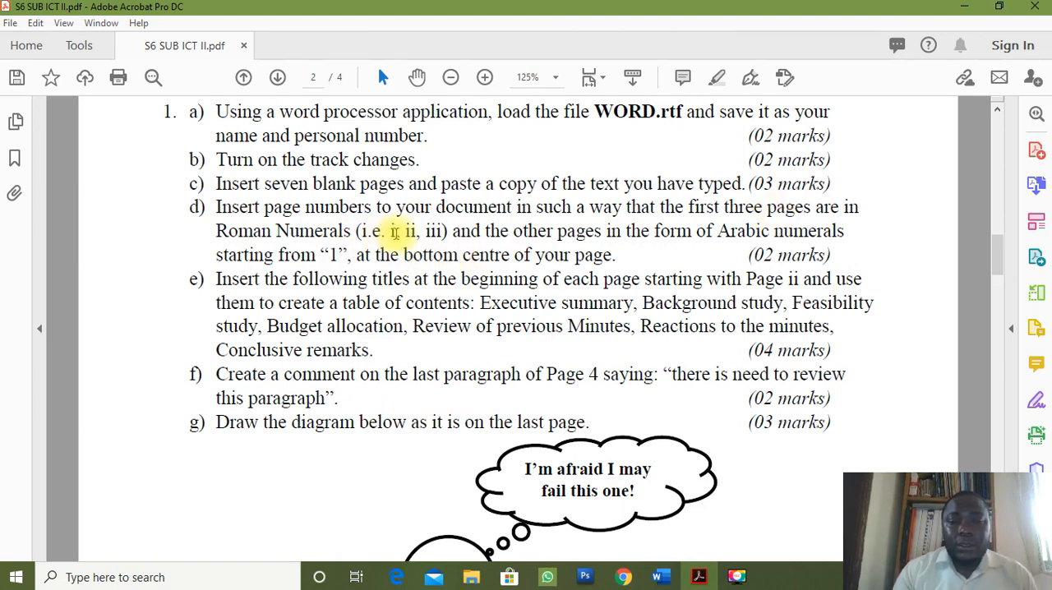
left_click_drag(390, 232, 428, 236)
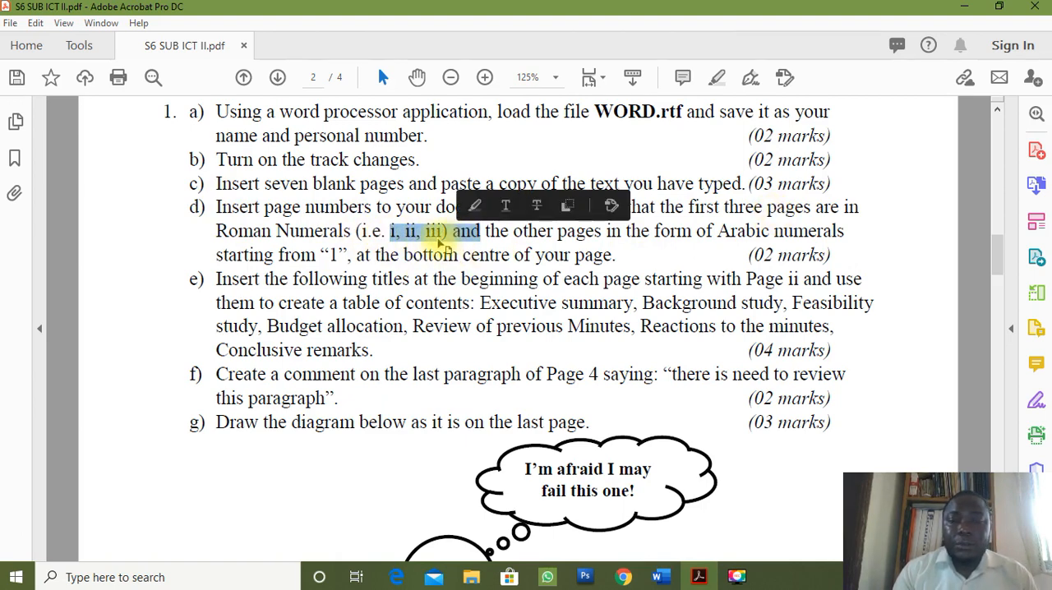
left_click(429, 235)
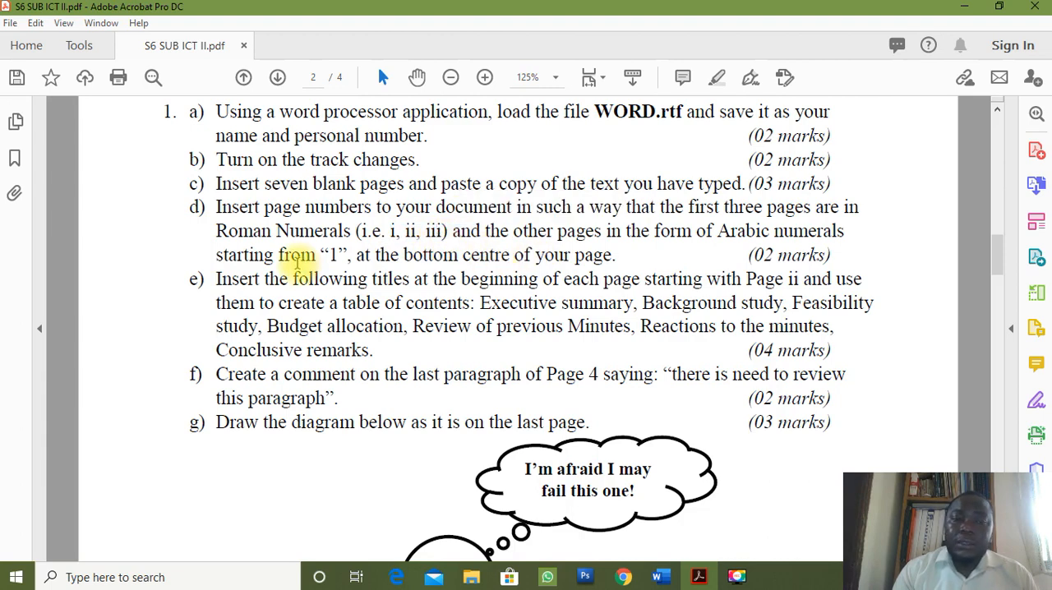
double_click(331, 256)
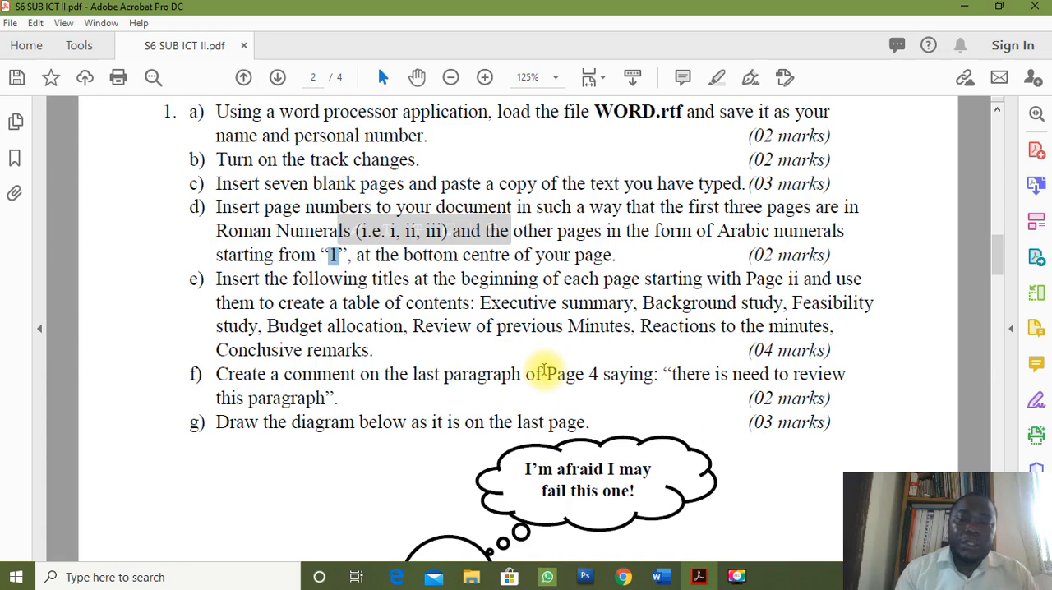
left_click(649, 321)
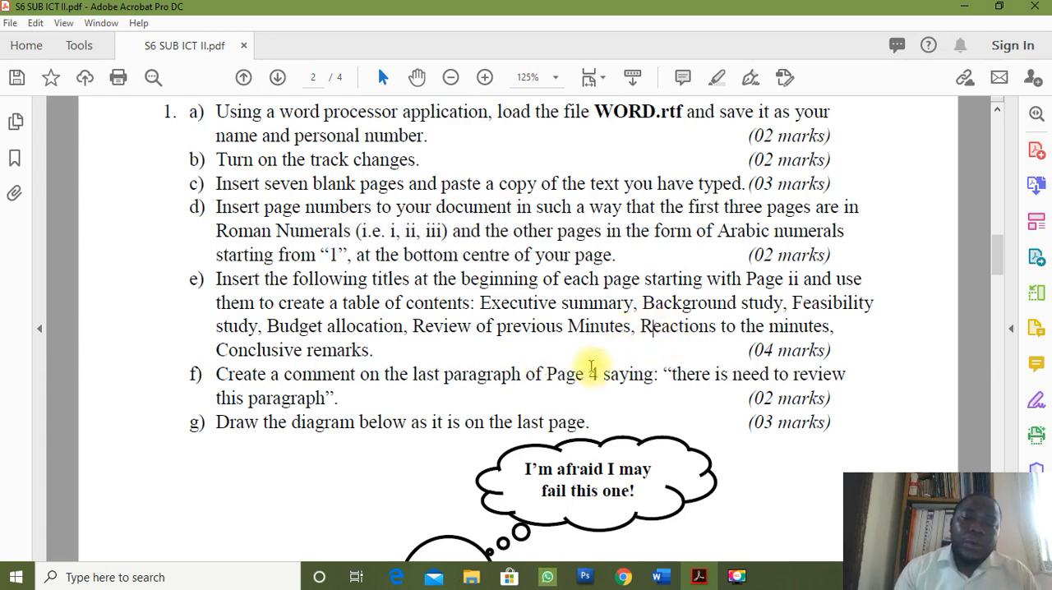
Switch to the topic outline in Document1 in Word and highlight the "Section breaks" item.
mouse_move(660, 580)
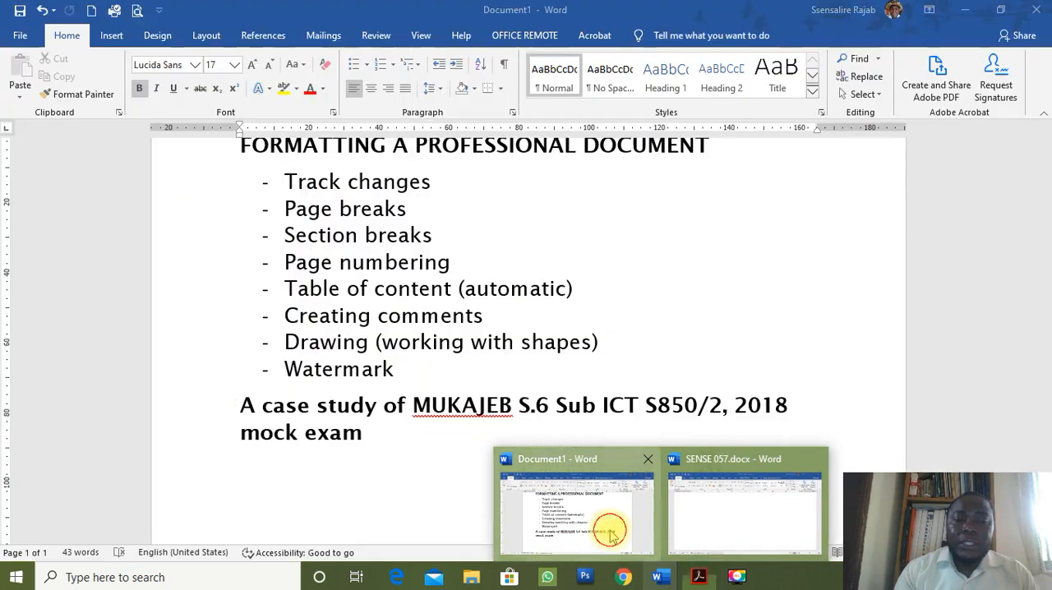
left_click(600, 530)
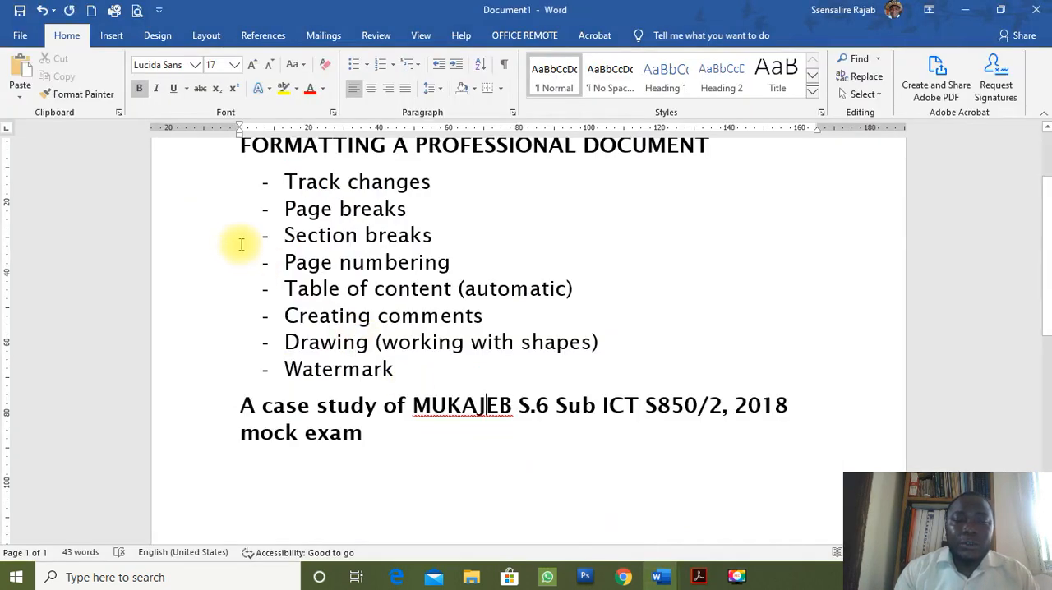
left_click(209, 240)
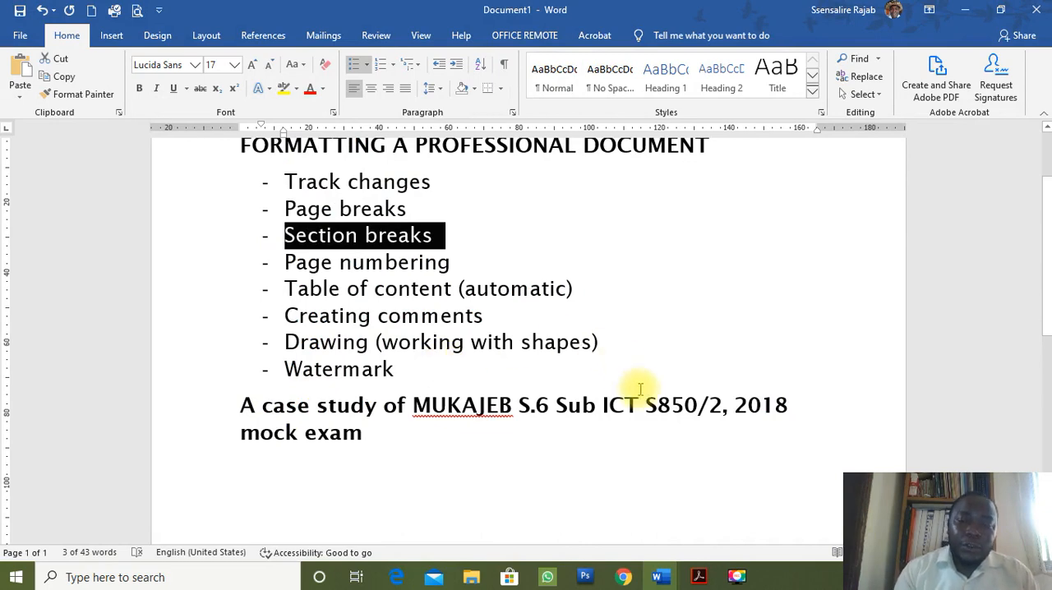
Return to SENSE 057.docx and look through the pasted pages, focusing on pages 1 and 2.
key("alt+Tab")
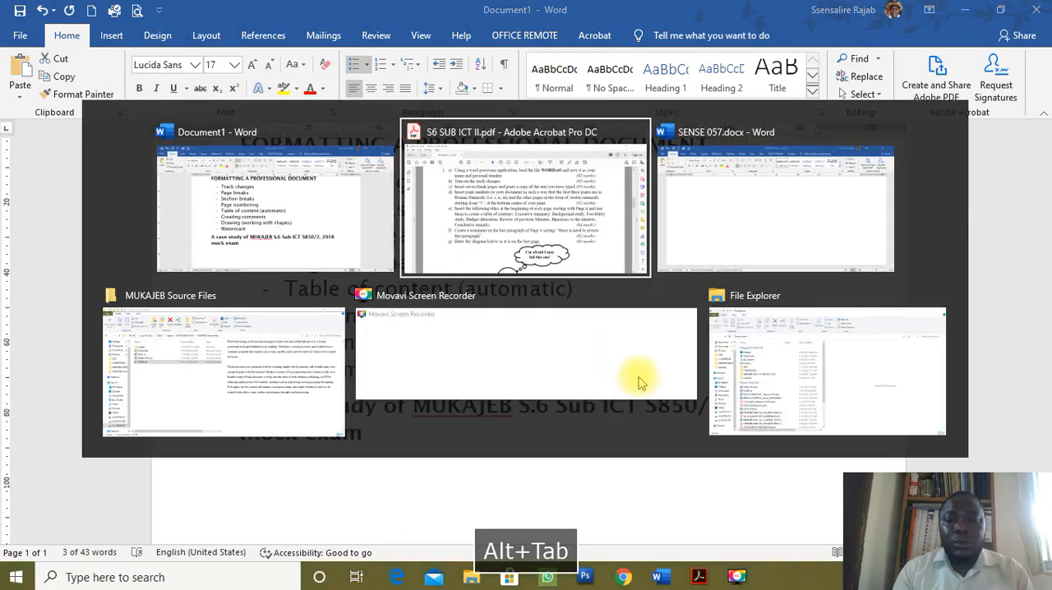
key("alt+Tab")
scroll(559, 267, "up", 15)
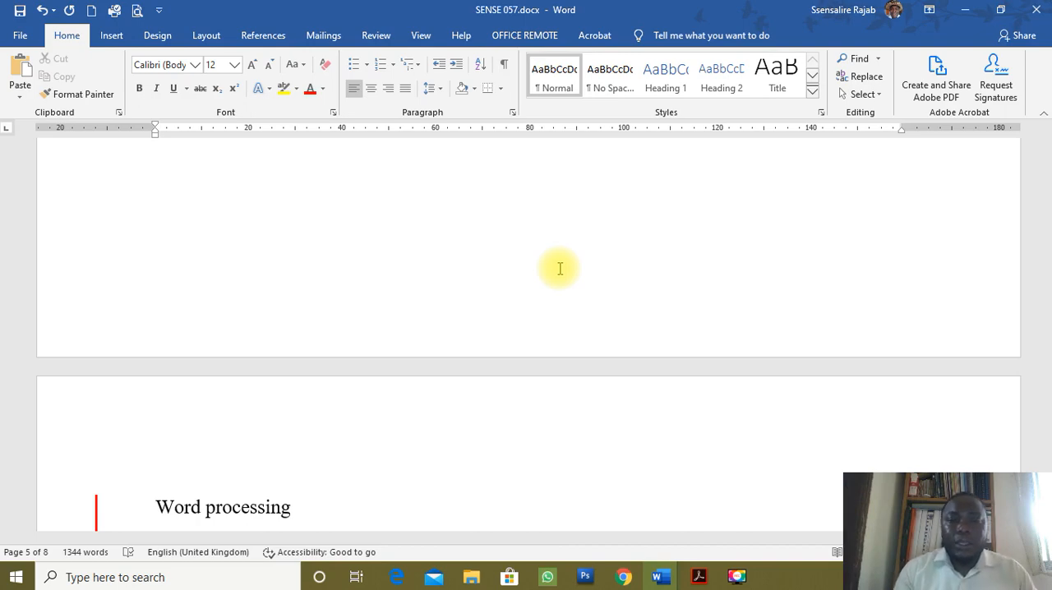
scroll(559, 326, "up", 3)
scroll(559, 326, "down", 7)
scroll(559, 326, "up", 7)
key("ctrl+Home")
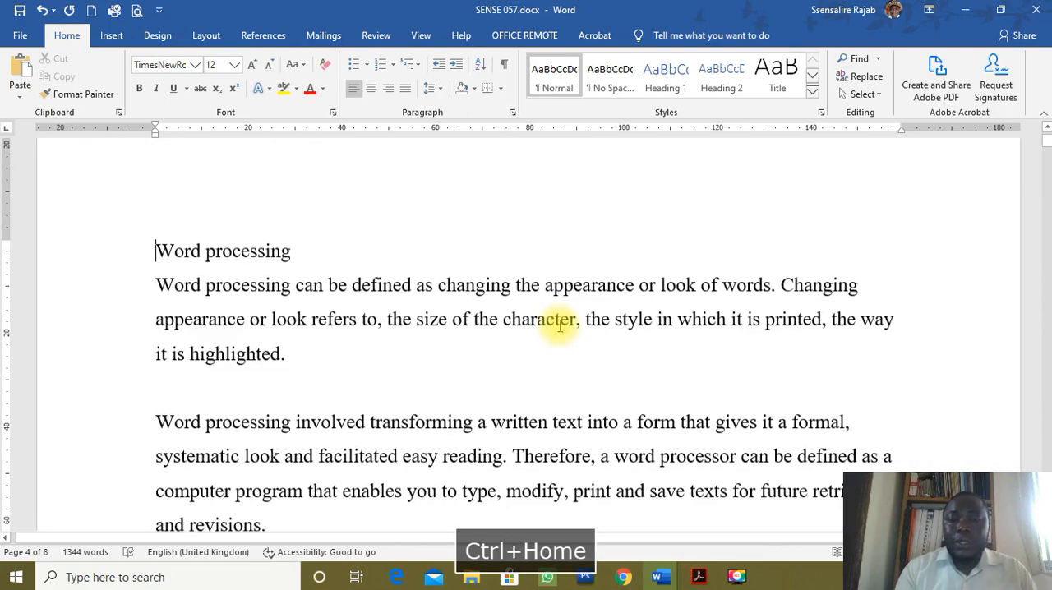
scroll(674, 362, "down", 4)
scroll(679, 358, "down", 8)
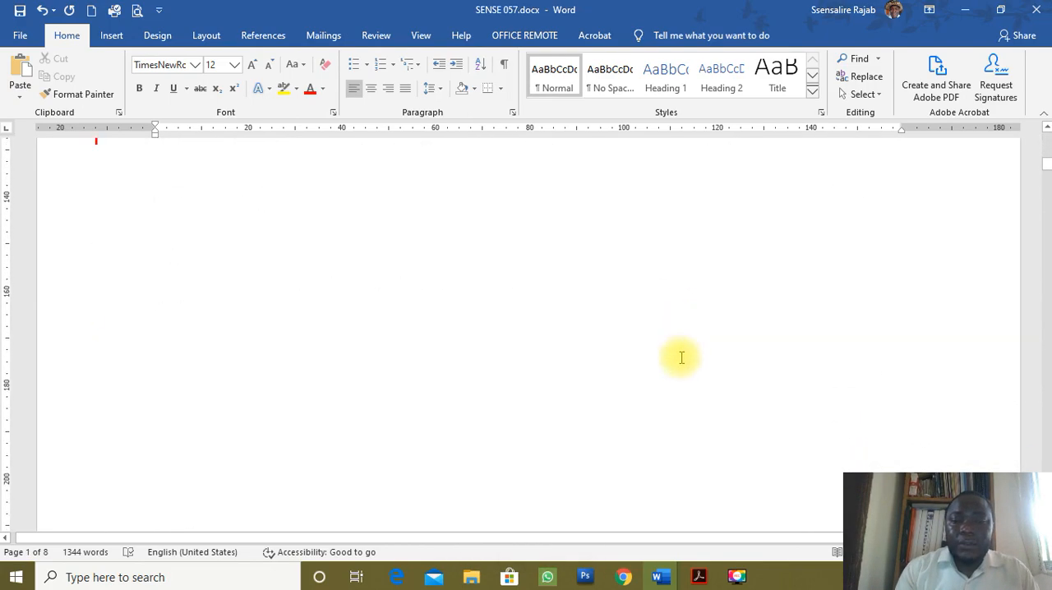
scroll(681, 359, "up", 5)
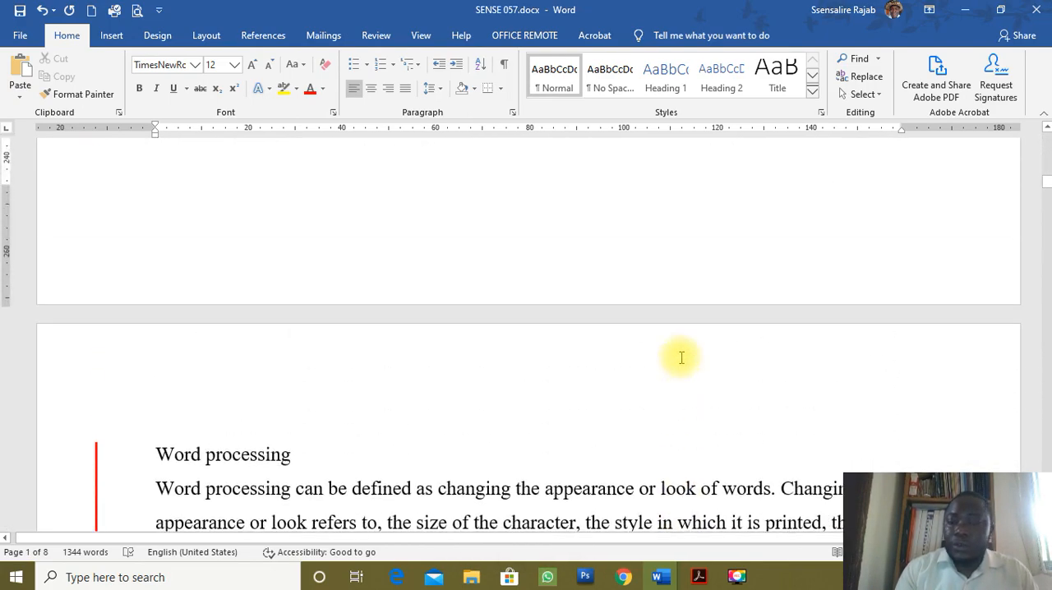
scroll(681, 358, "down", 5)
scroll(681, 358, "down", 1)
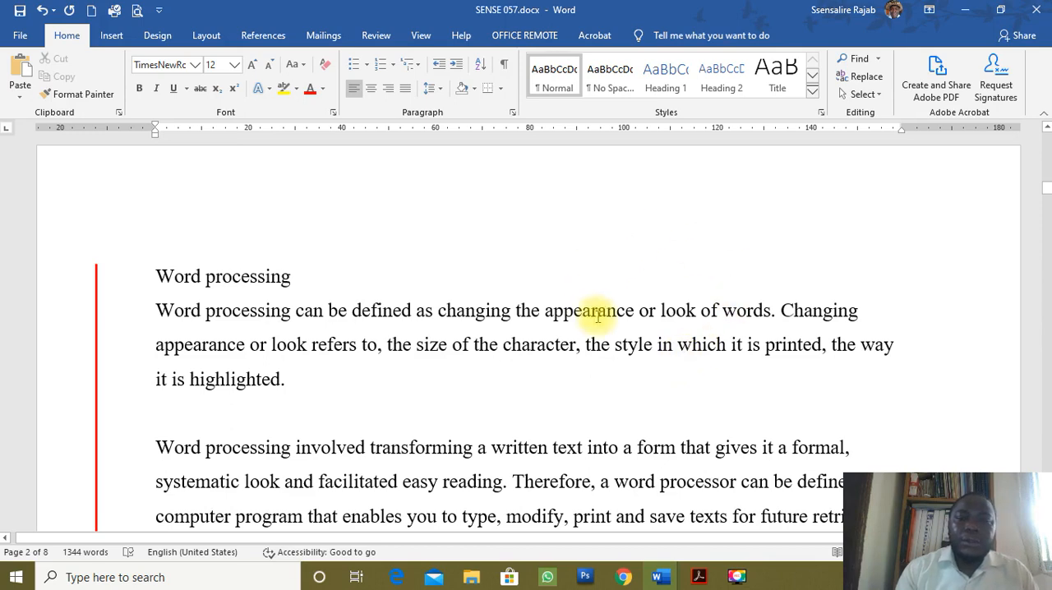
scroll(600, 312, "up", 3)
scroll(587, 470, "up", 10)
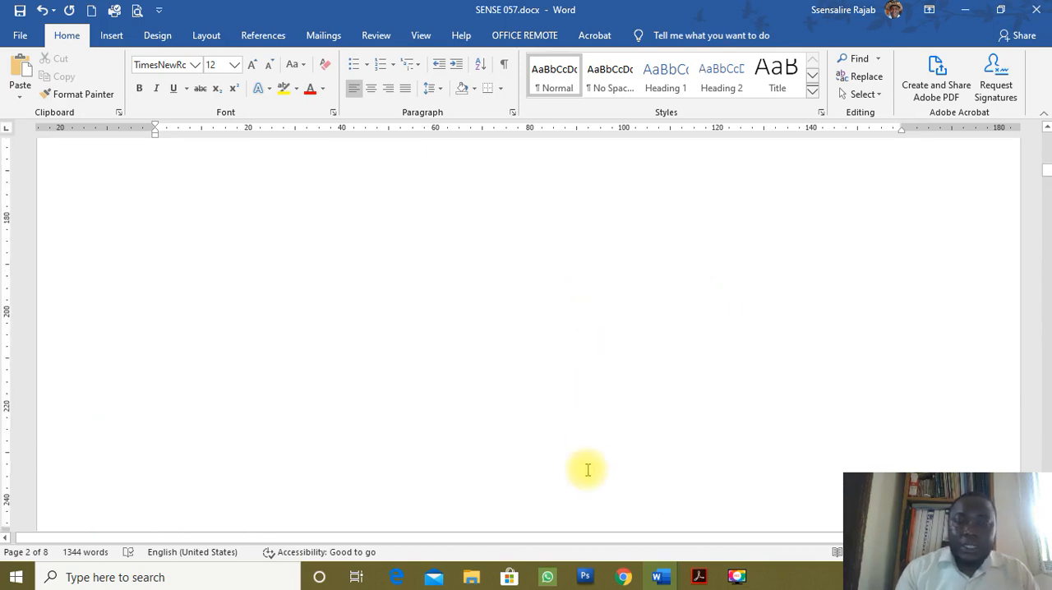
scroll(342, 300, "up", 3)
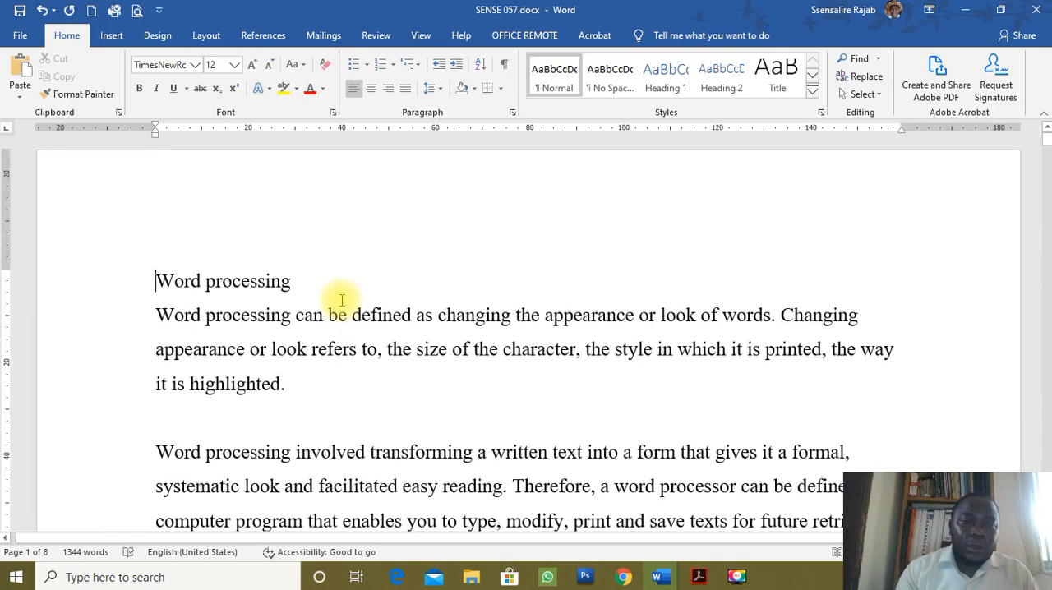
Insert page numbers centred at the bottom of the page using the Plain Number 2 style.
left_click(114, 43)
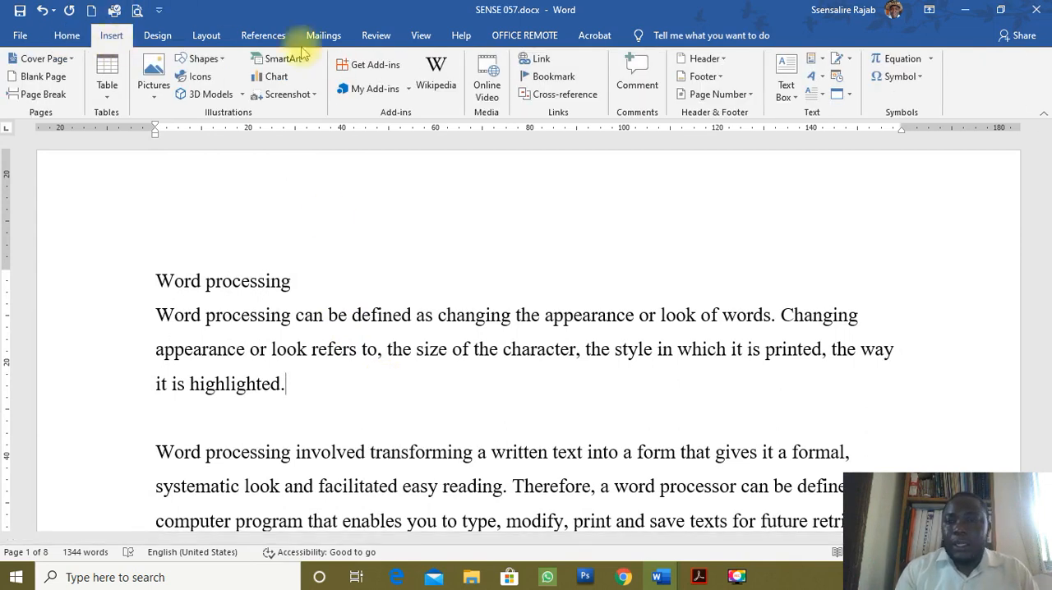
left_click(748, 96)
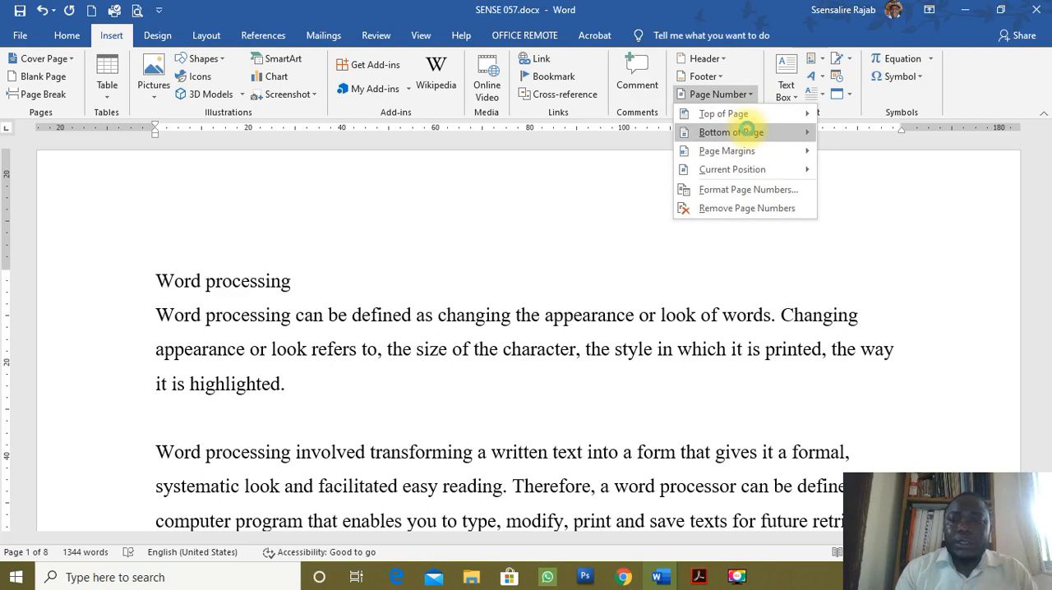
left_click(747, 131)
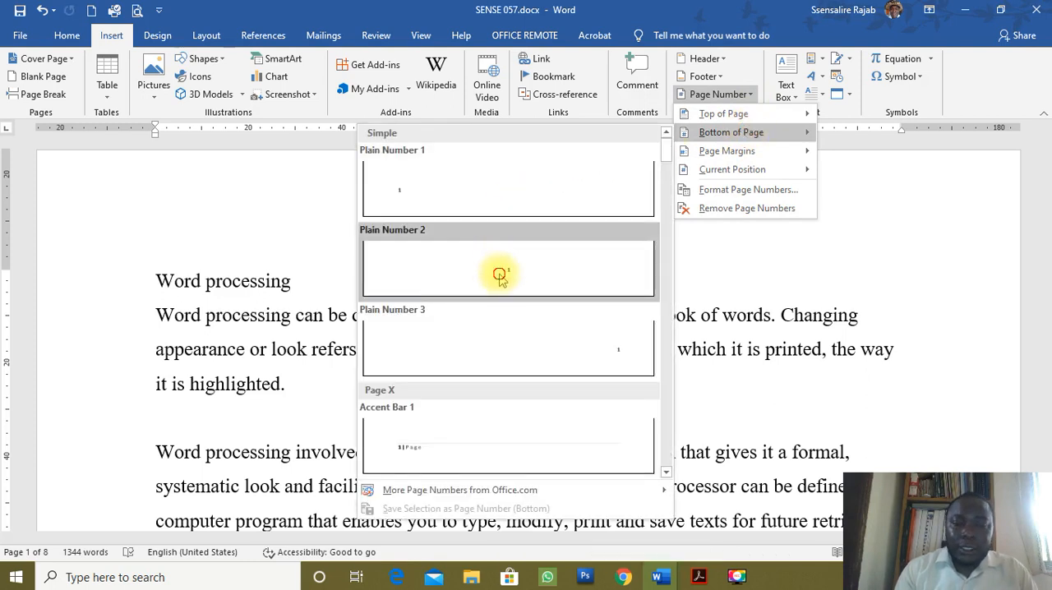
left_click(503, 278)
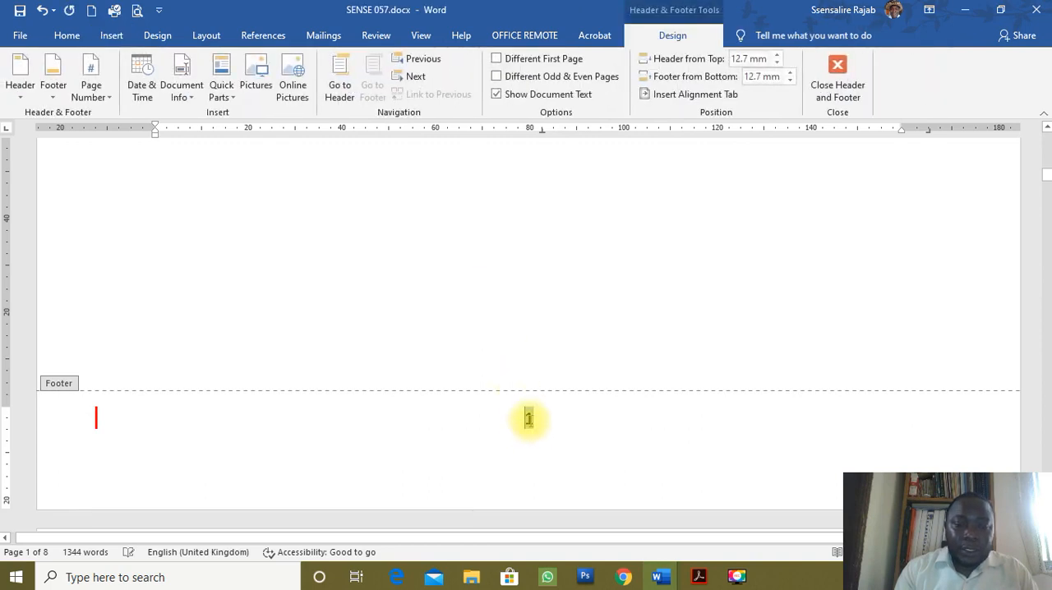
Change the footer page number format to i, ii, iii, … and close the header and footer view.
left_click(530, 419)
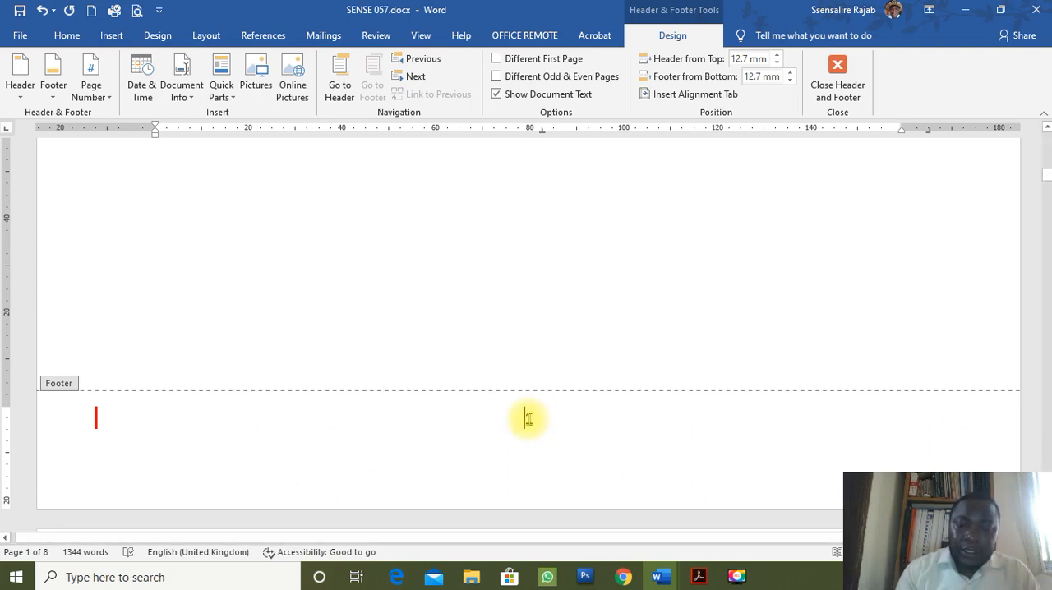
right_click(527, 420)
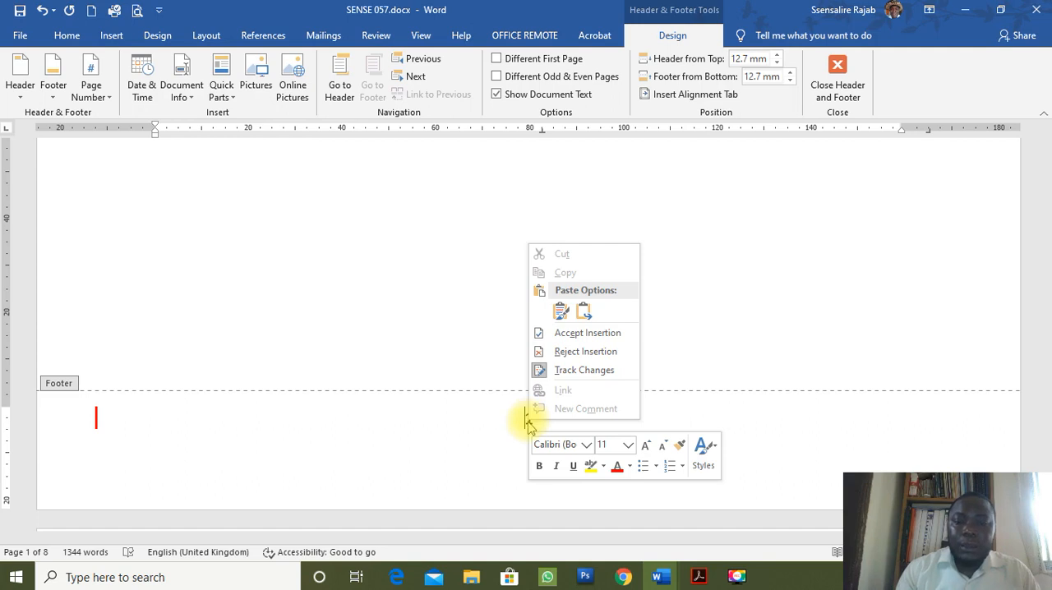
left_click(528, 420)
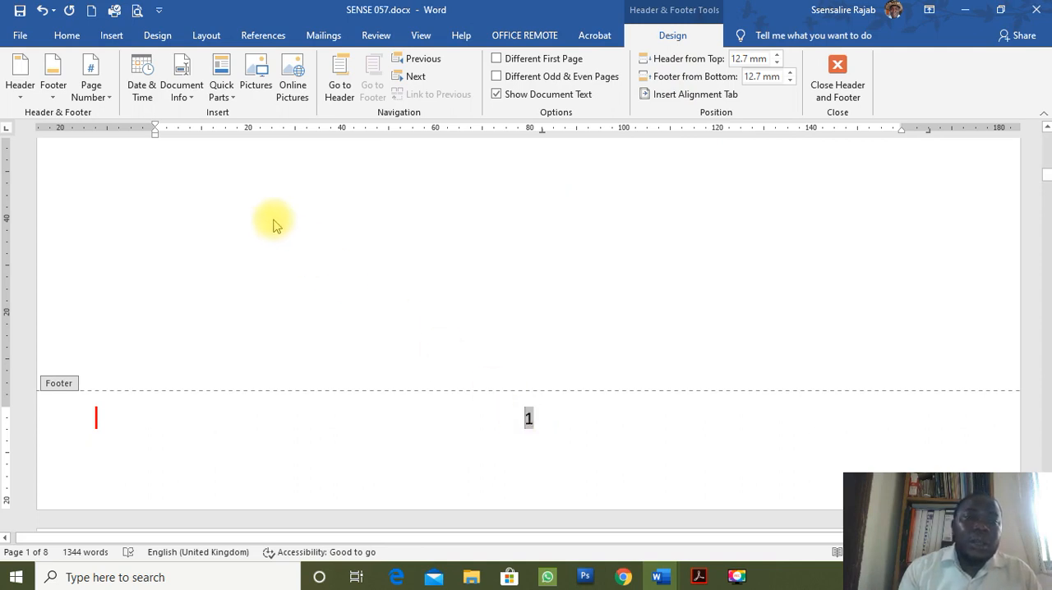
left_click(100, 103)
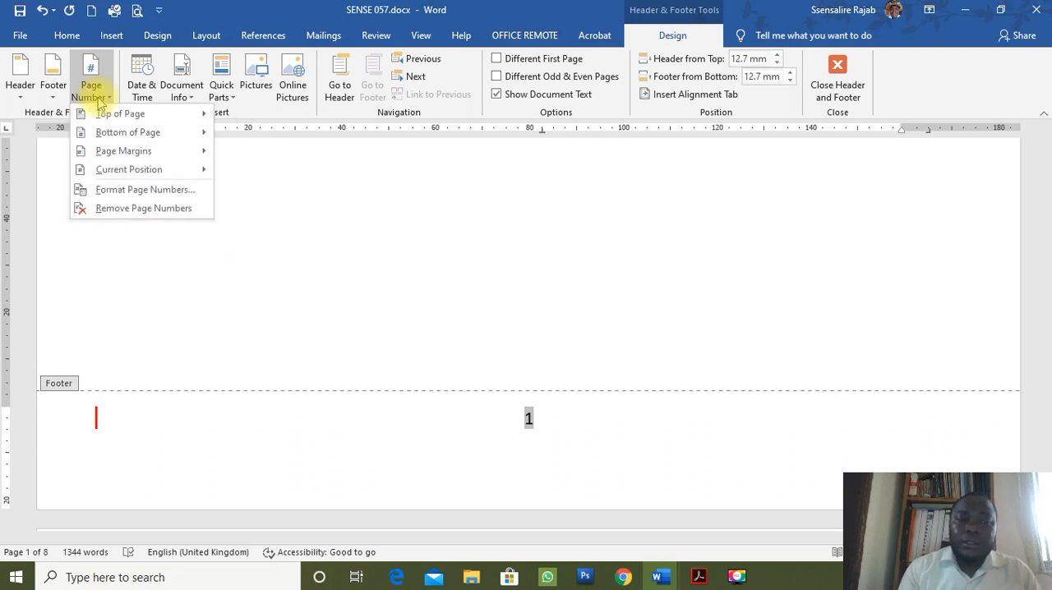
left_click(105, 190)
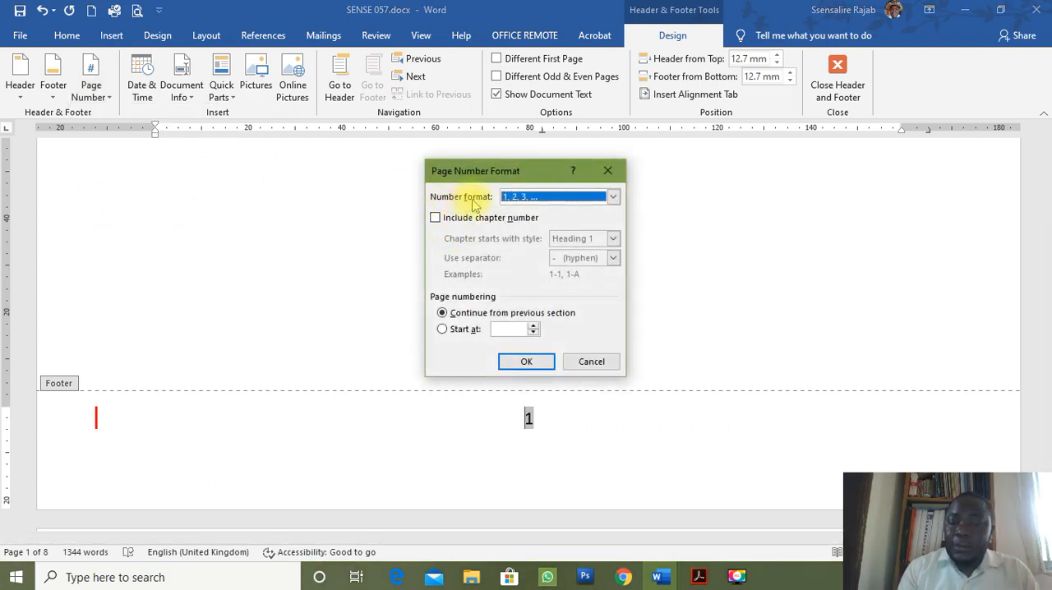
left_click(613, 196)
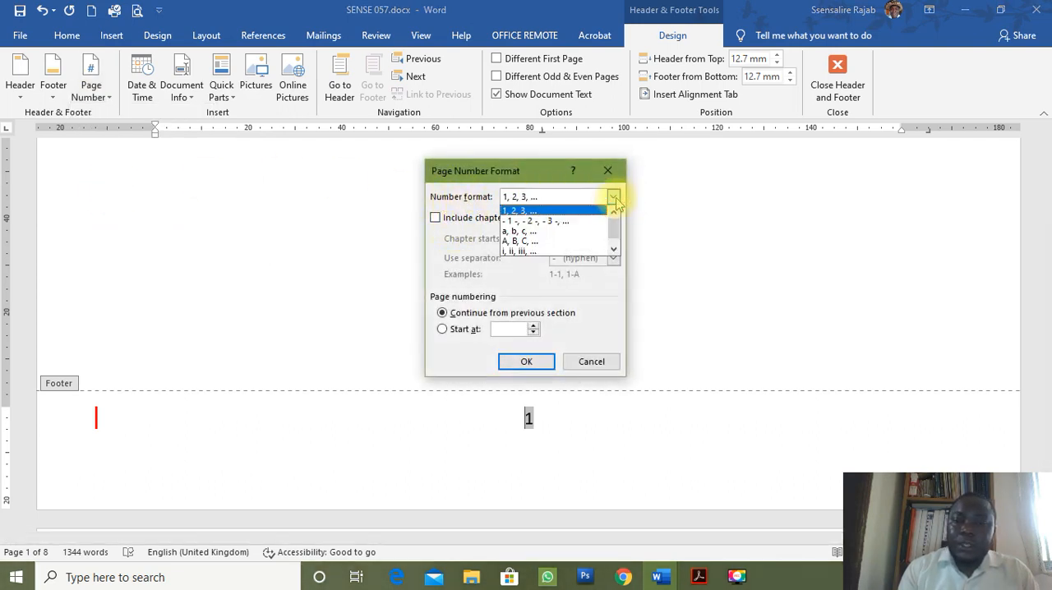
left_click(556, 252)
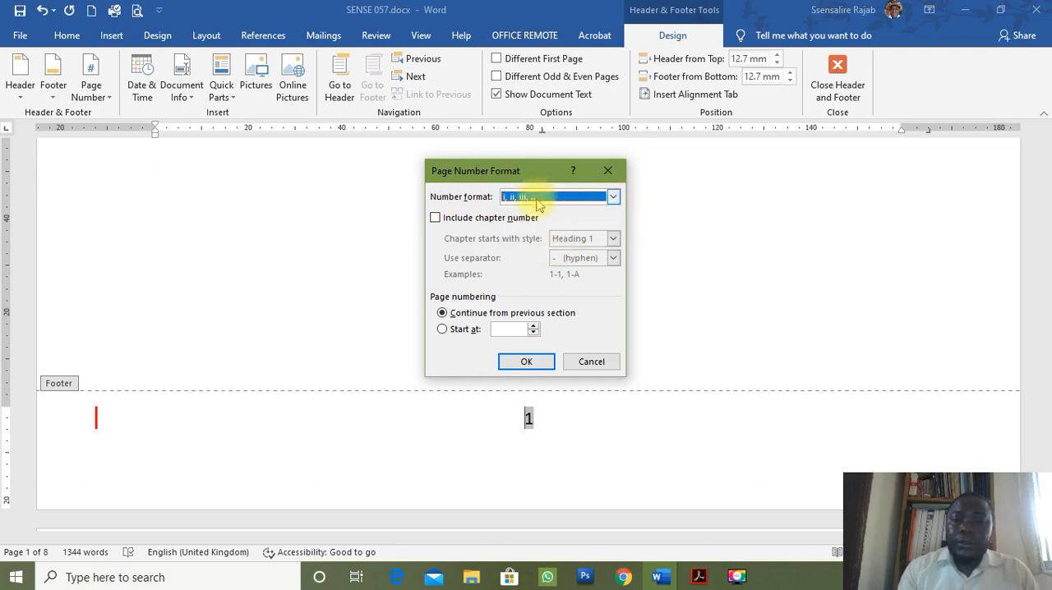
left_click(528, 363)
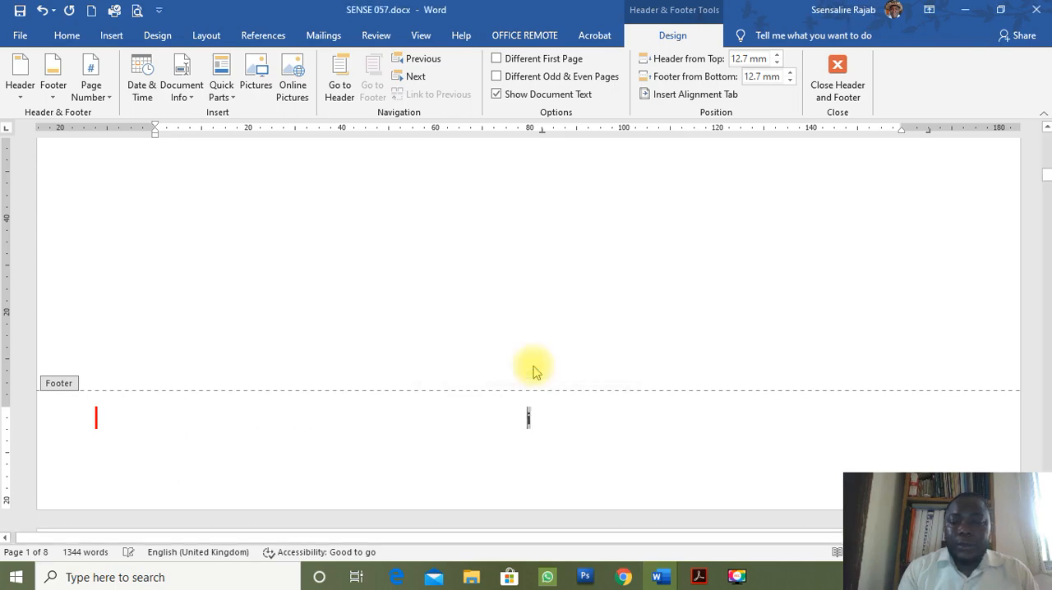
scroll(529, 421, "down", 15)
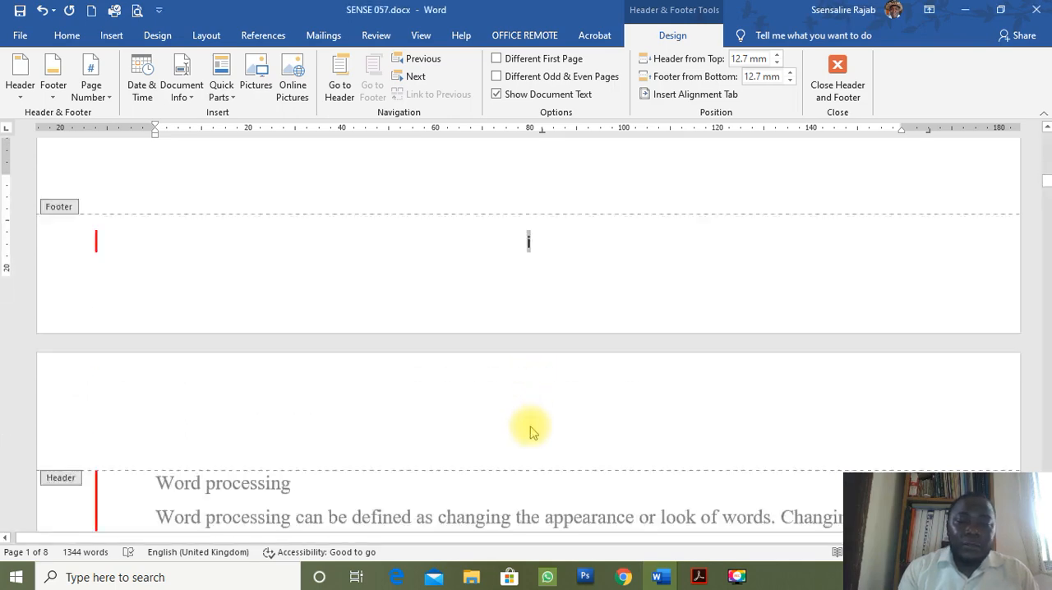
scroll(530, 425, "down", 5)
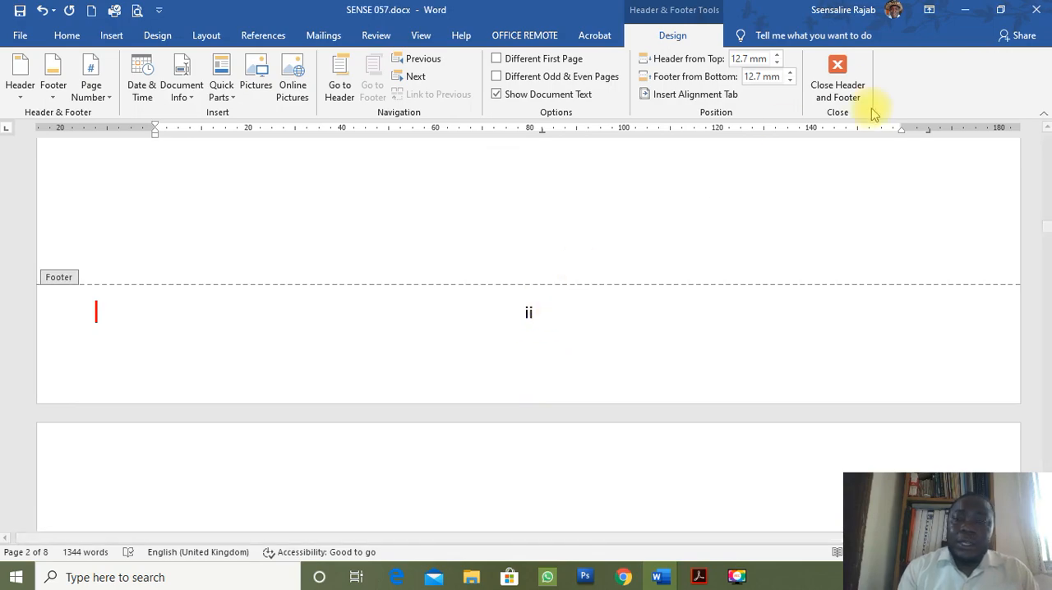
left_click(838, 82)
Look through the pages to check the Roman page numbers in the footers, focusing on pages 3 to 5.
scroll(552, 403, "up", 3)
scroll(552, 403, "down", 3)
scroll(552, 403, "up", 6)
scroll(553, 402, "down", 12)
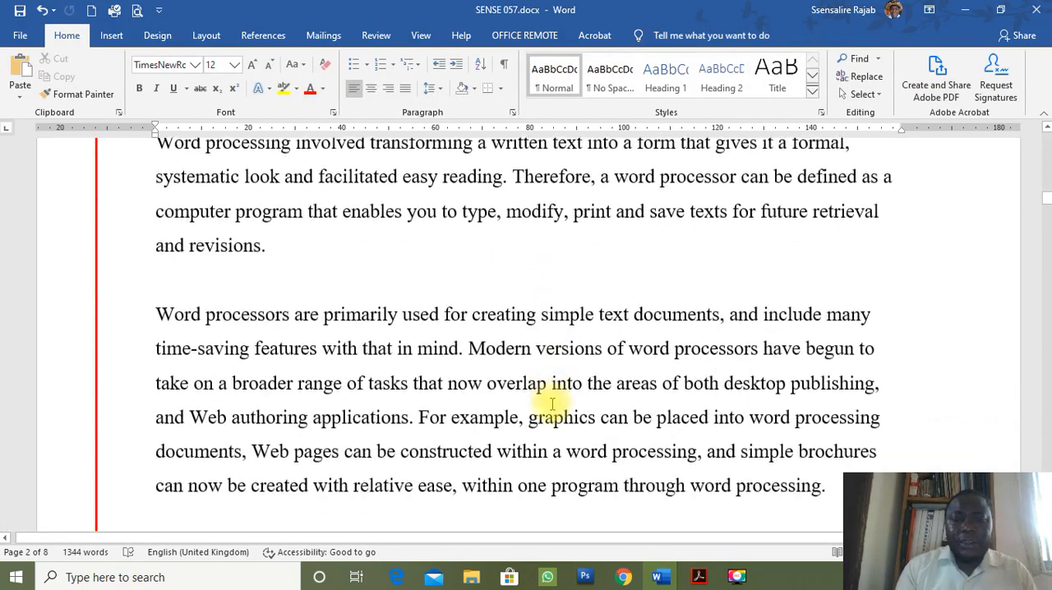
scroll(553, 405, "up", 10)
scroll(556, 400, "down", 9)
scroll(557, 396, "up", 3)
scroll(557, 395, "down", 9)
scroll(560, 388, "down", 10)
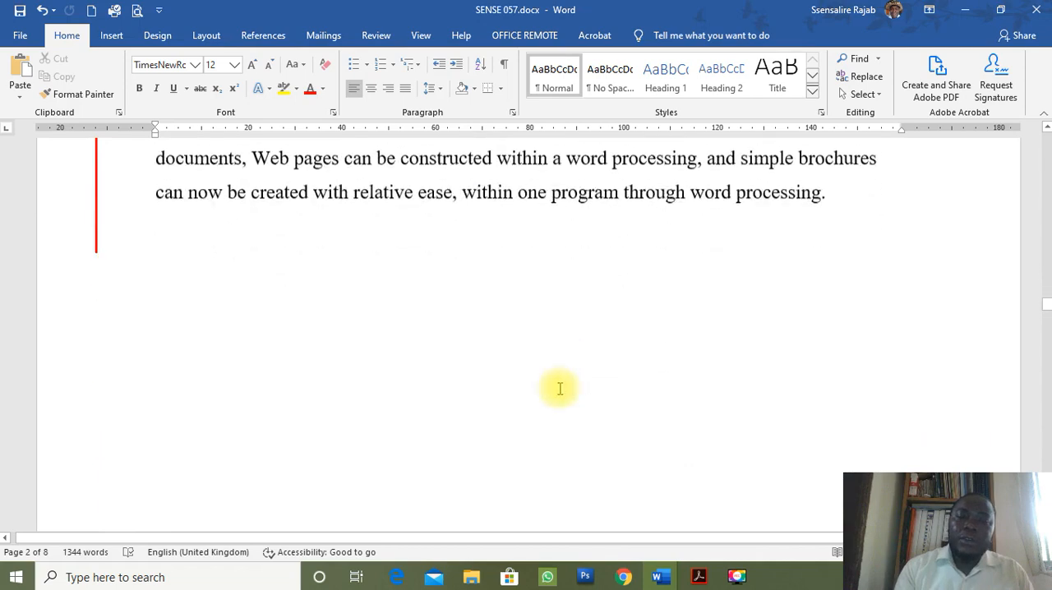
scroll(560, 388, "down", 2)
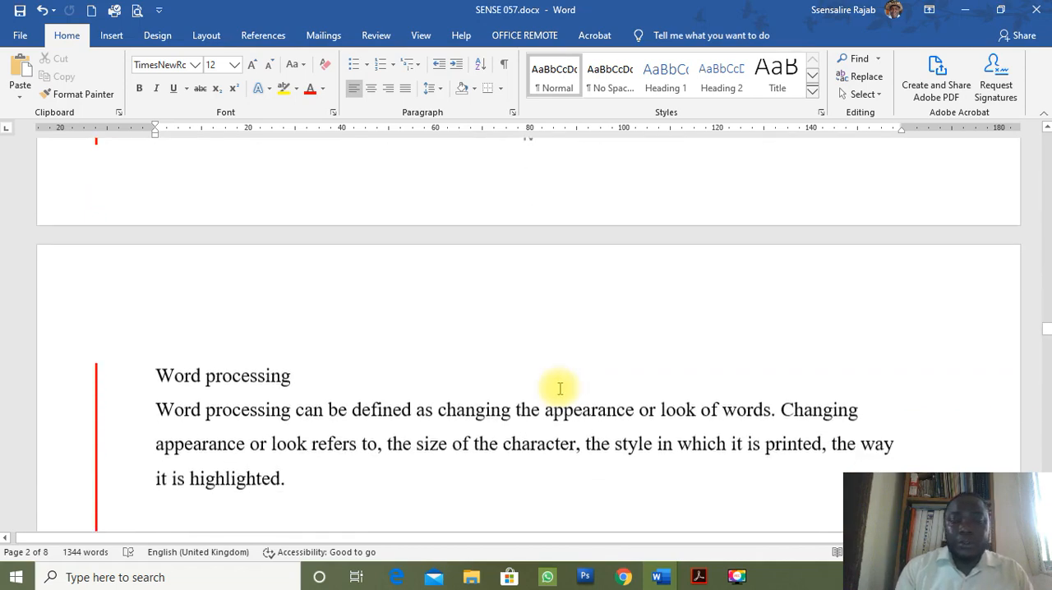
scroll(560, 388, "up", 3)
scroll(560, 388, "down", 5)
scroll(560, 388, "down", 15)
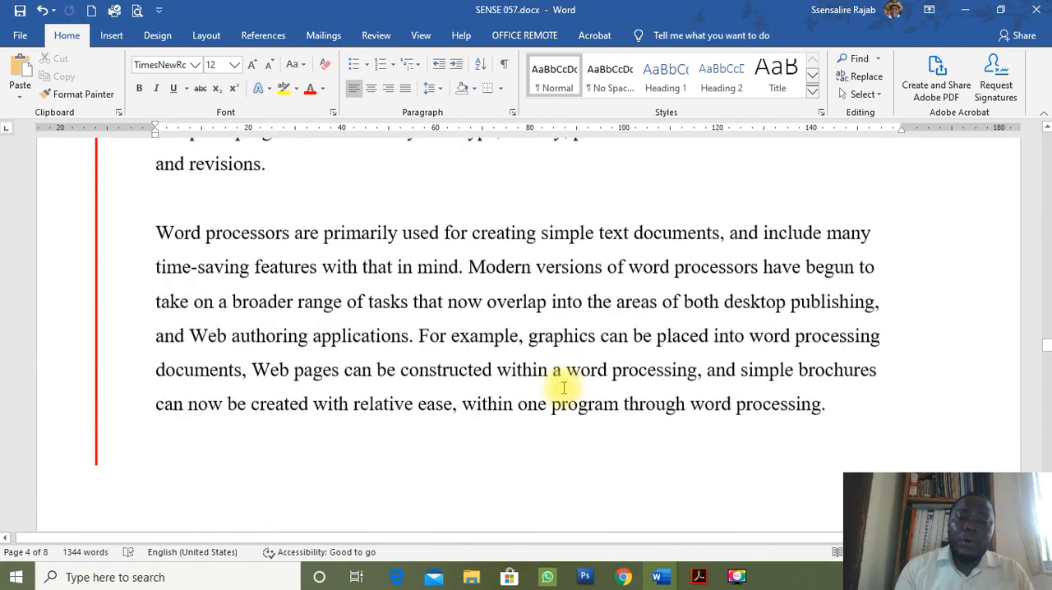
scroll(564, 389, "down", 1)
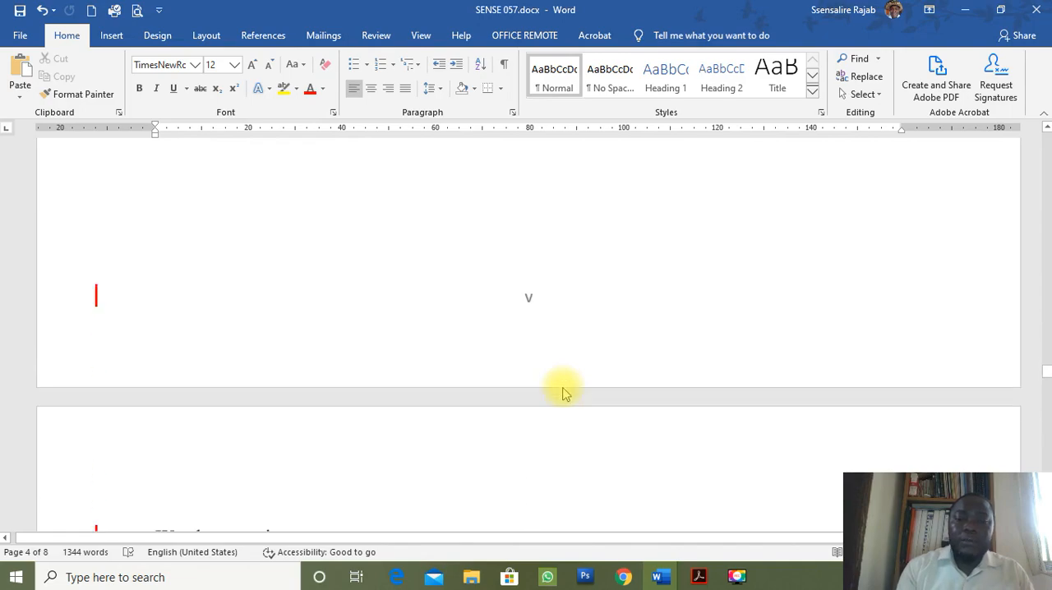
scroll(540, 296, "down", 5)
scroll(540, 292, "up", 8)
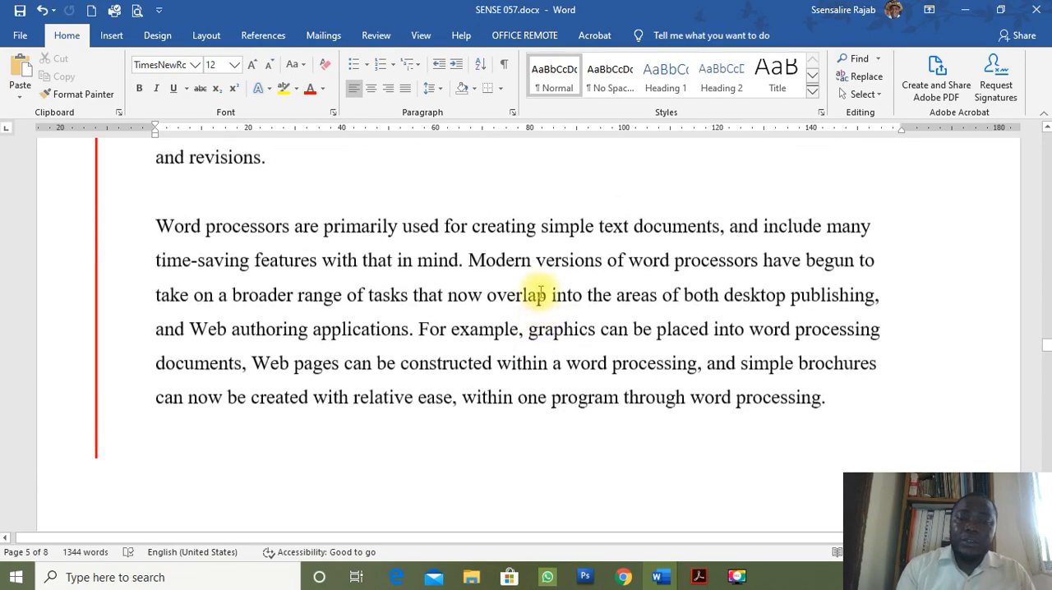
scroll(540, 292, "down", 5)
scroll(540, 292, "up", 10)
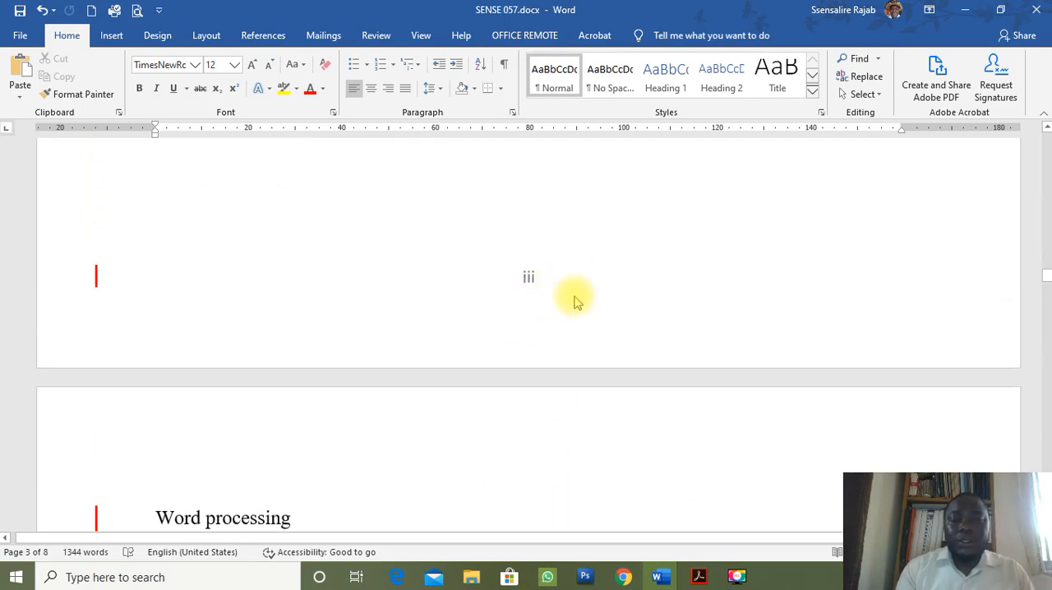
scroll(557, 395, "down", 5)
scroll(556, 397, "down", 5)
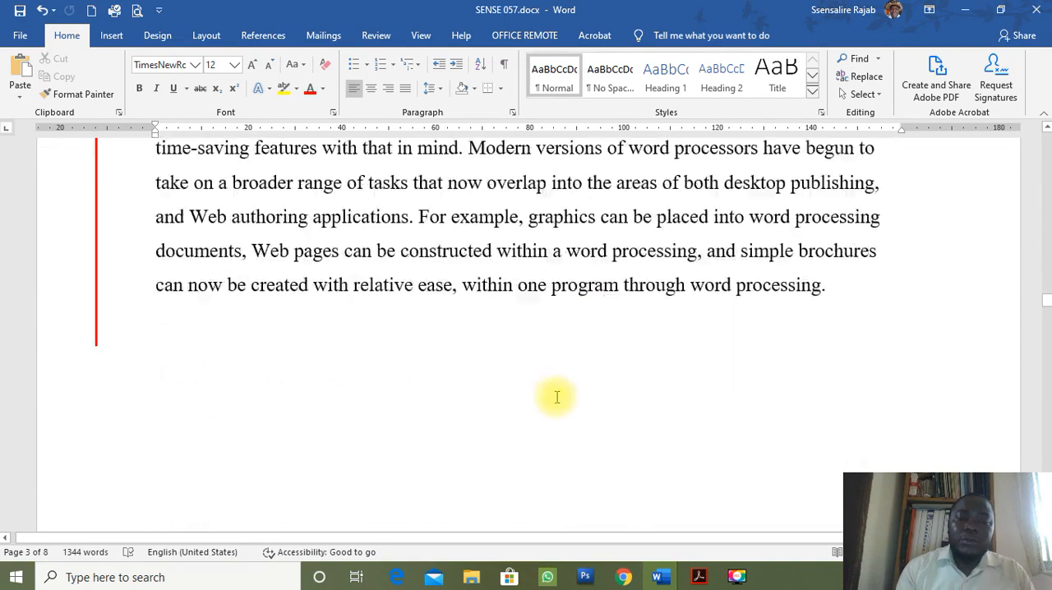
scroll(557, 397, "up", 10)
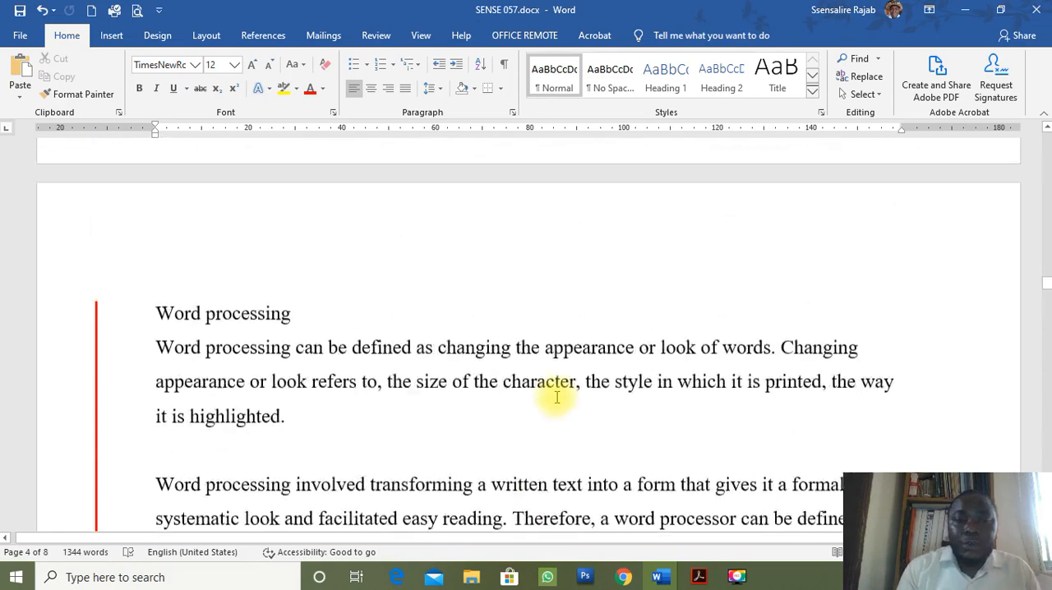
scroll(557, 397, "up", 2)
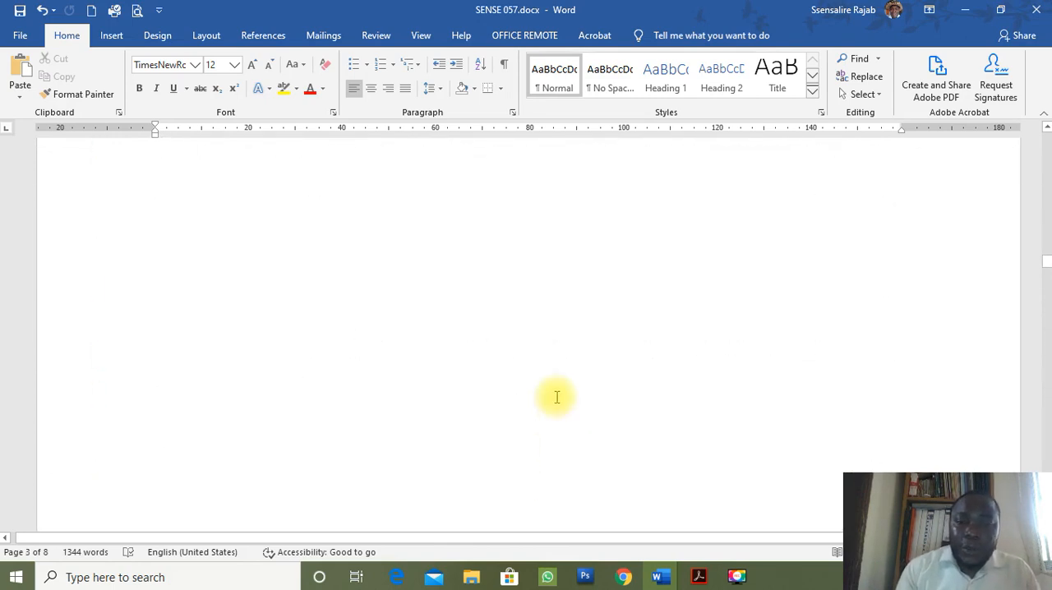
scroll(556, 397, "down", 2)
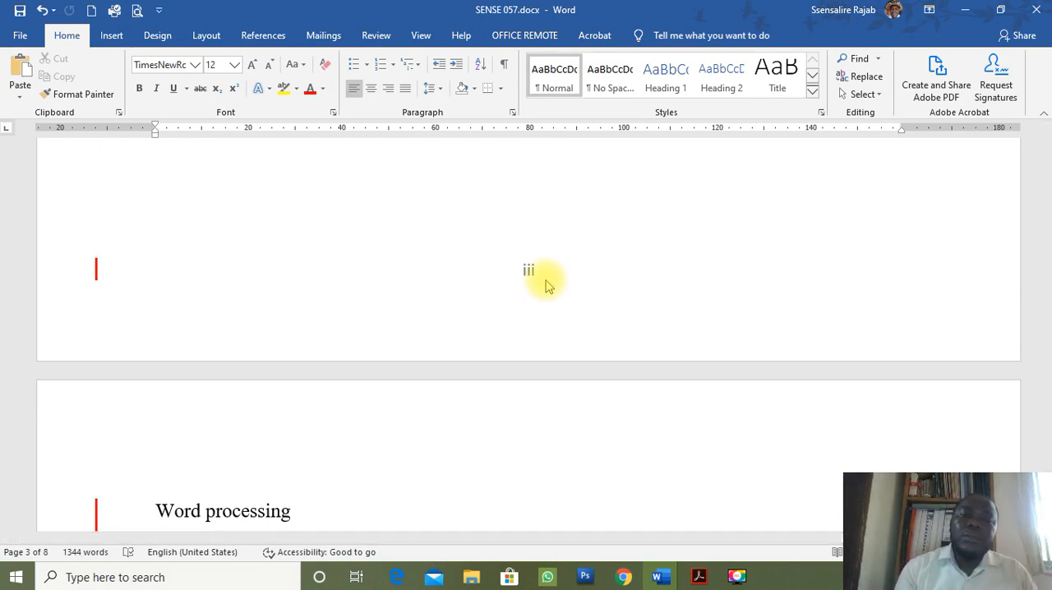
Insert a Next Page section break below the last paragraph on page 3.
scroll(548, 253, "up", 5)
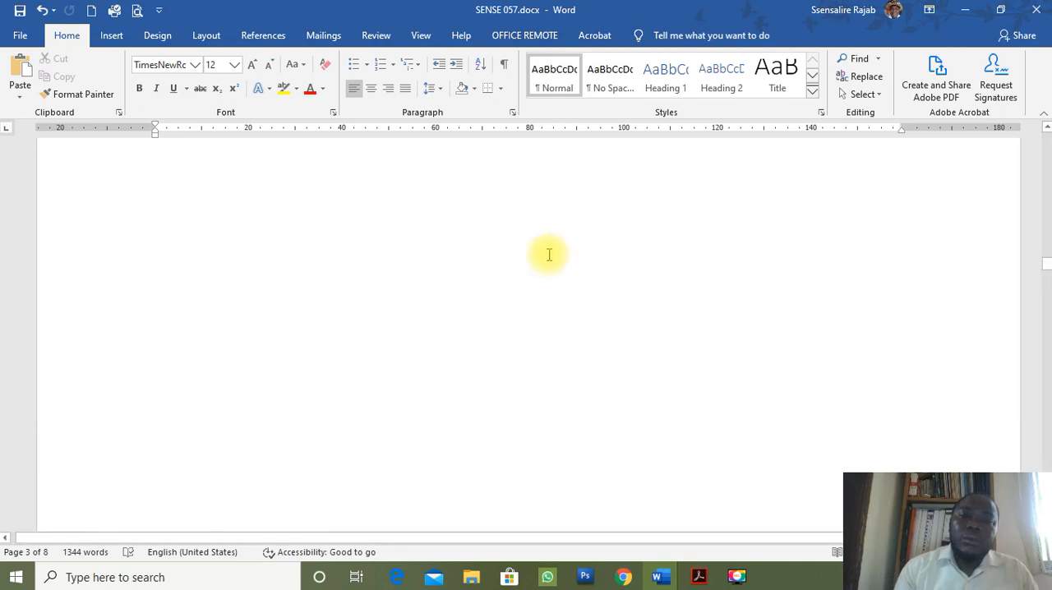
scroll(548, 253, "up", 2)
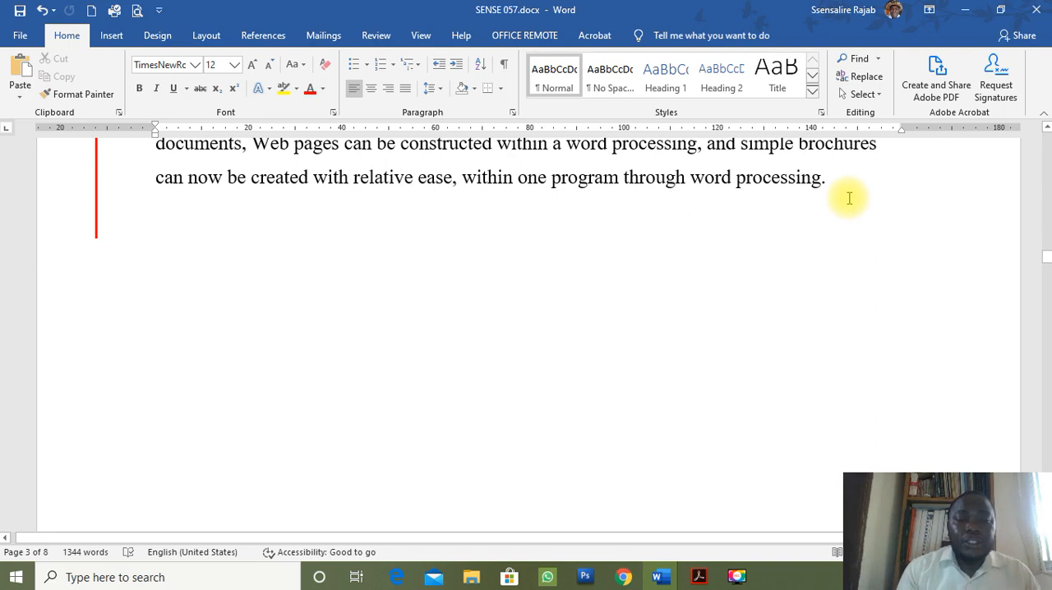
double_click(846, 205)
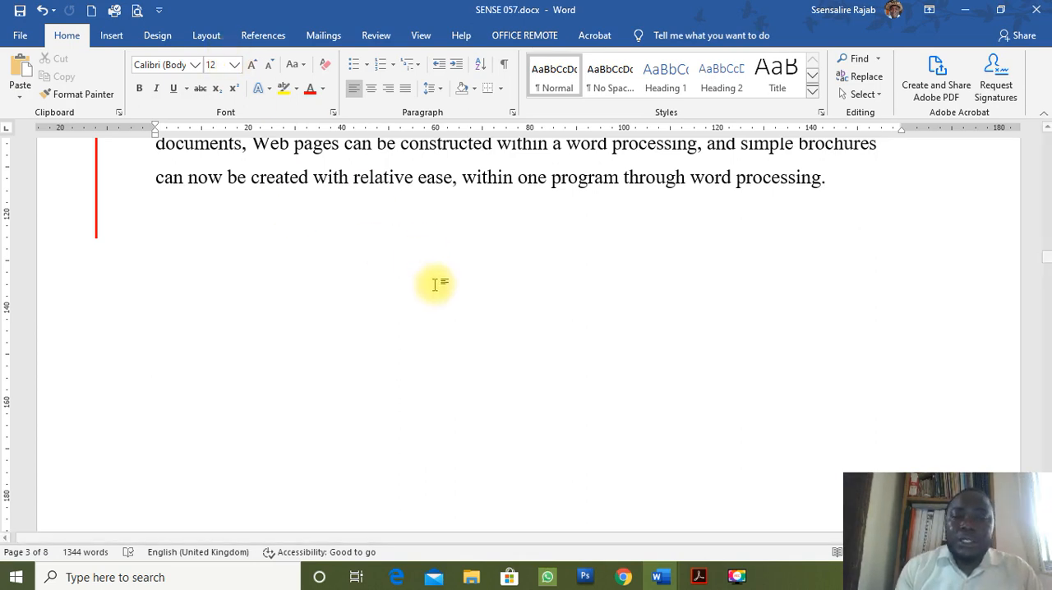
left_click(206, 37)
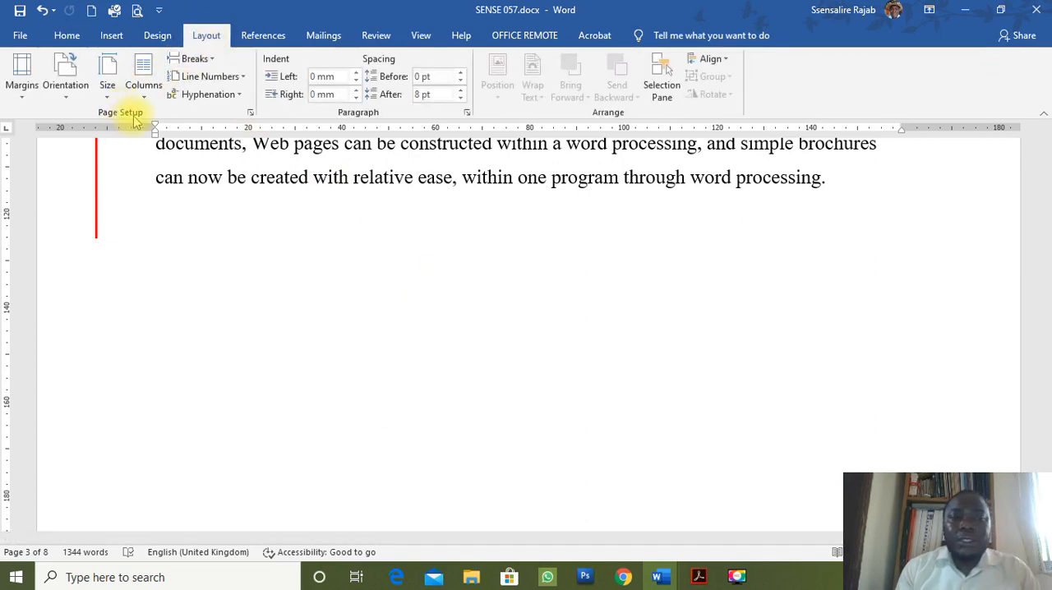
left_click(211, 60)
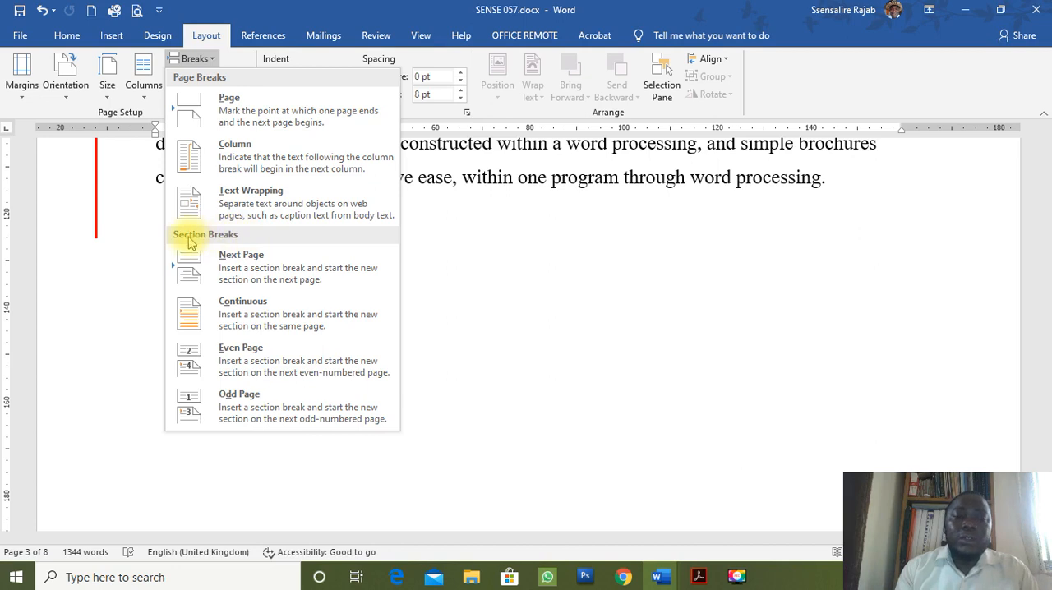
left_click(215, 272)
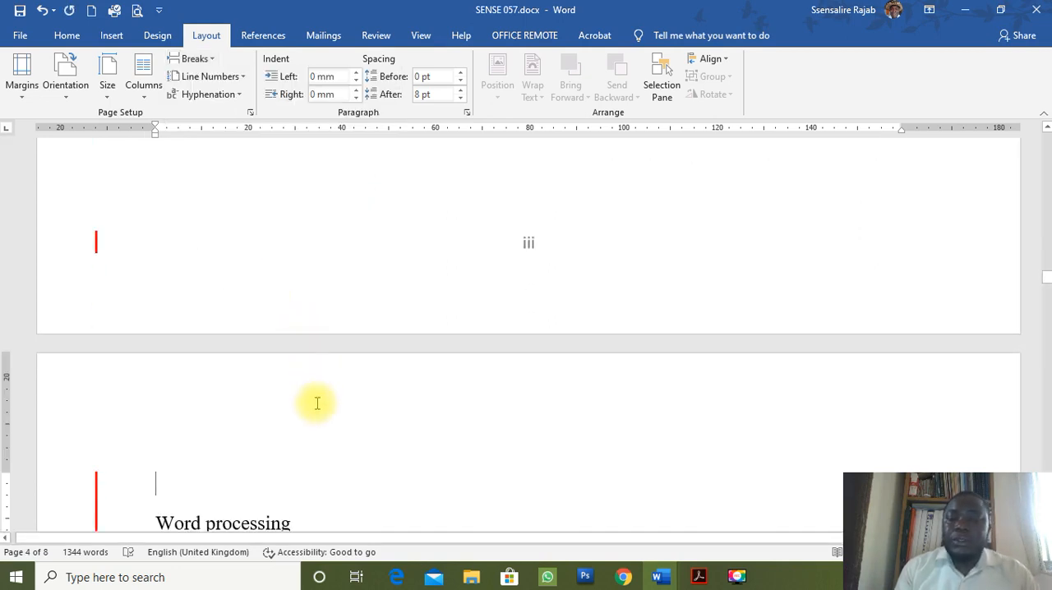
Delete the empty line above the "Word processing" heading on page 4 and check the text around the section break.
key("Delete")
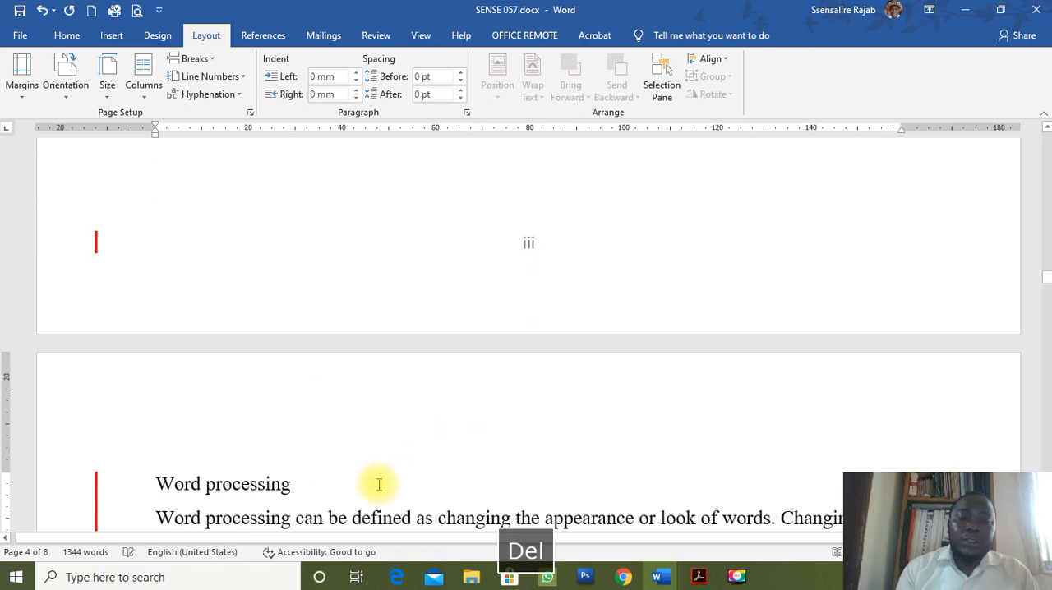
scroll(379, 485, "down", 2)
scroll(379, 485, "down", 1)
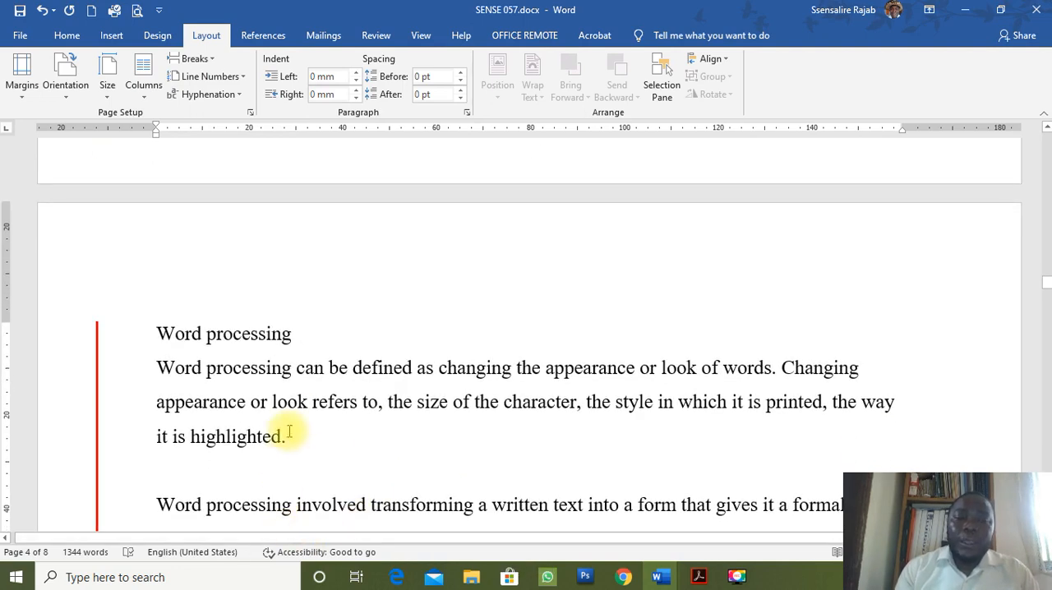
scroll(298, 414, "up", 3)
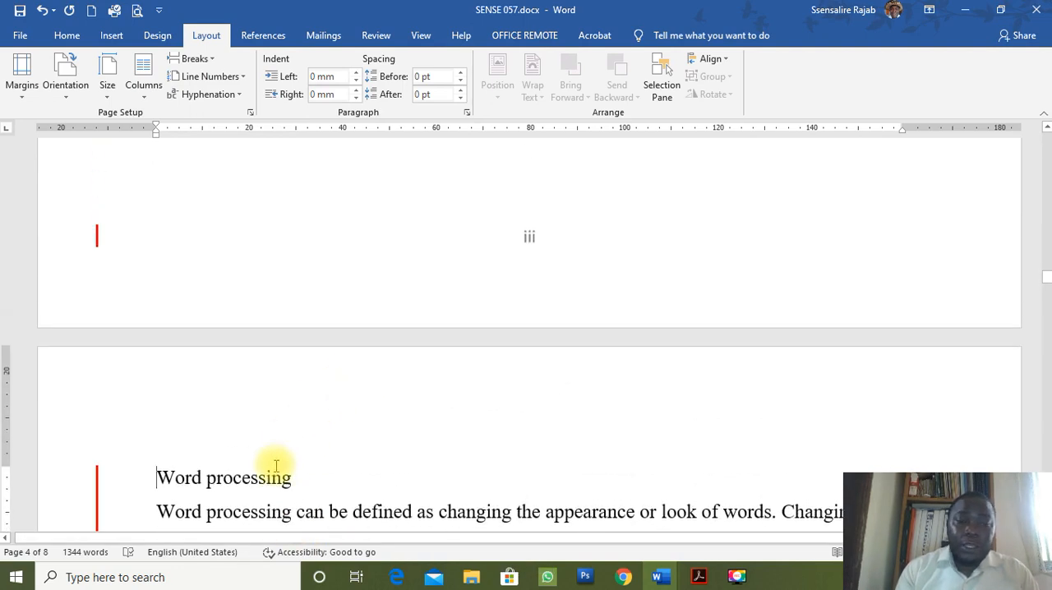
scroll(276, 466, "up", 5)
scroll(275, 466, "up", 4)
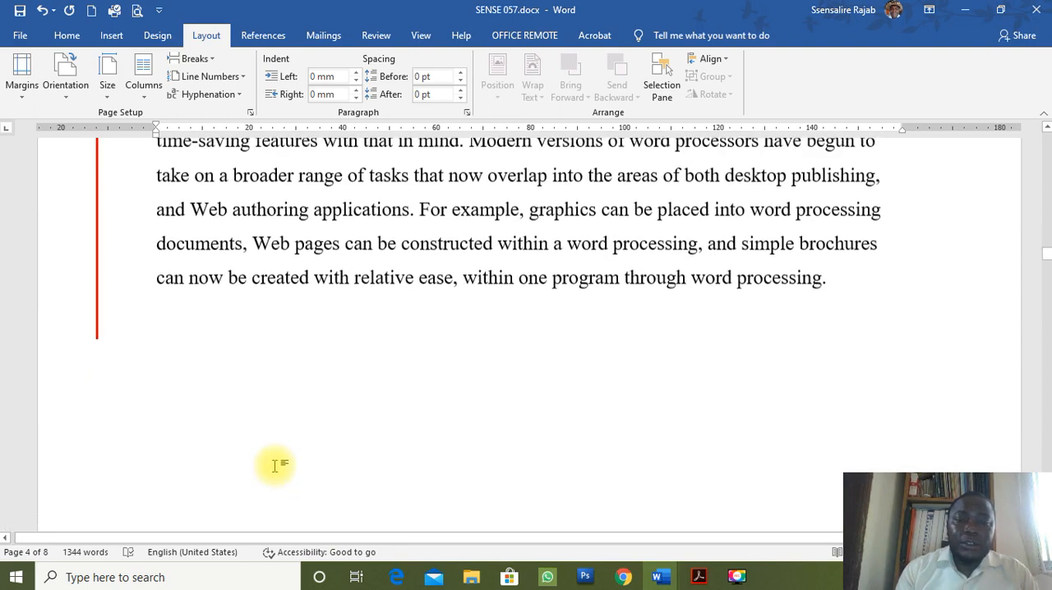
Show the formatting marks to check the breaks below the last paragraph on page 3, and hide them again.
left_click(67, 35)
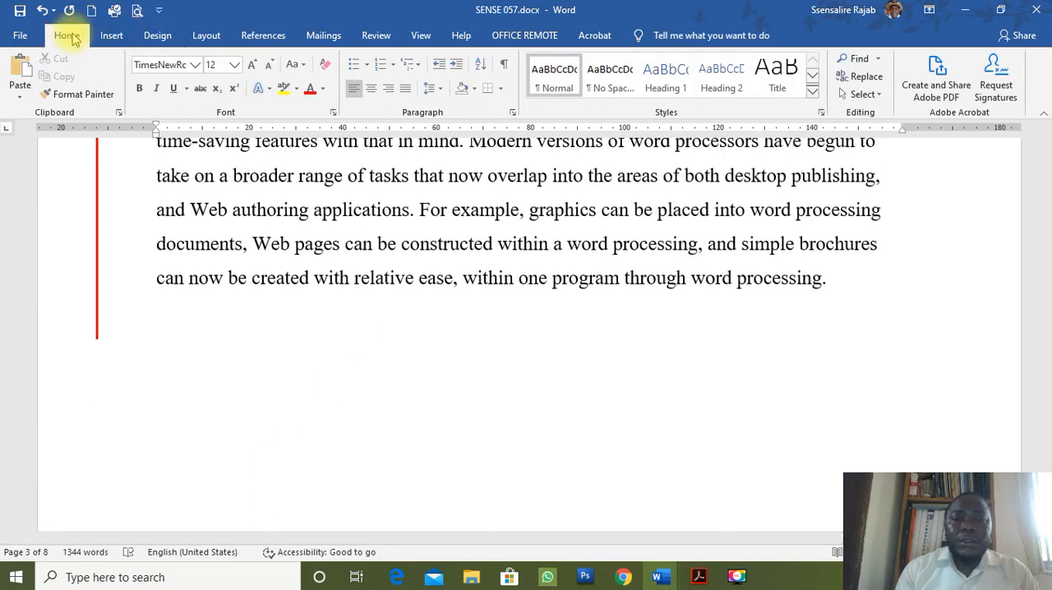
left_click(505, 66)
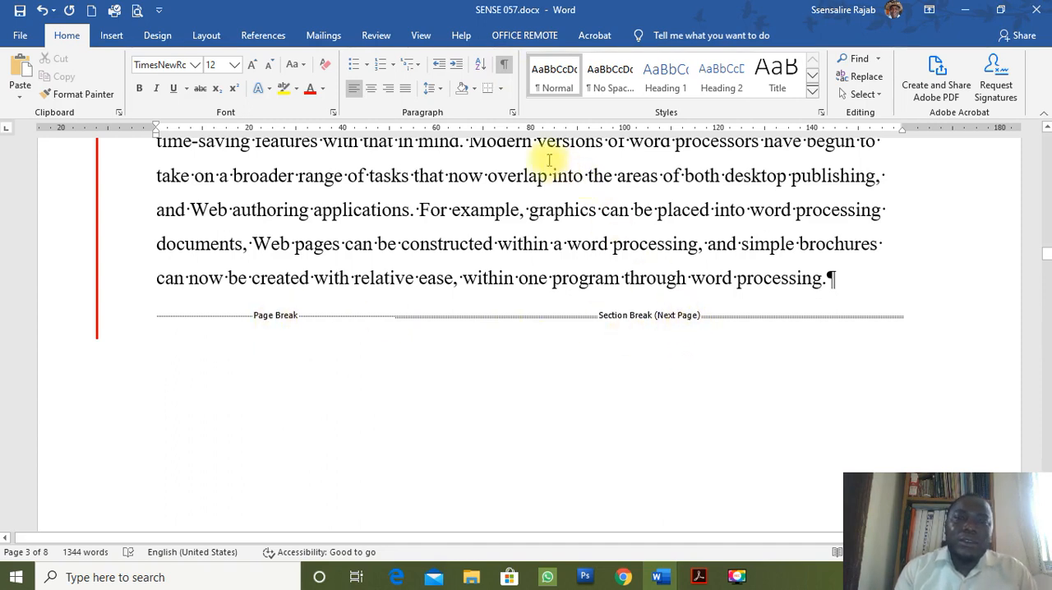
left_click(503, 65)
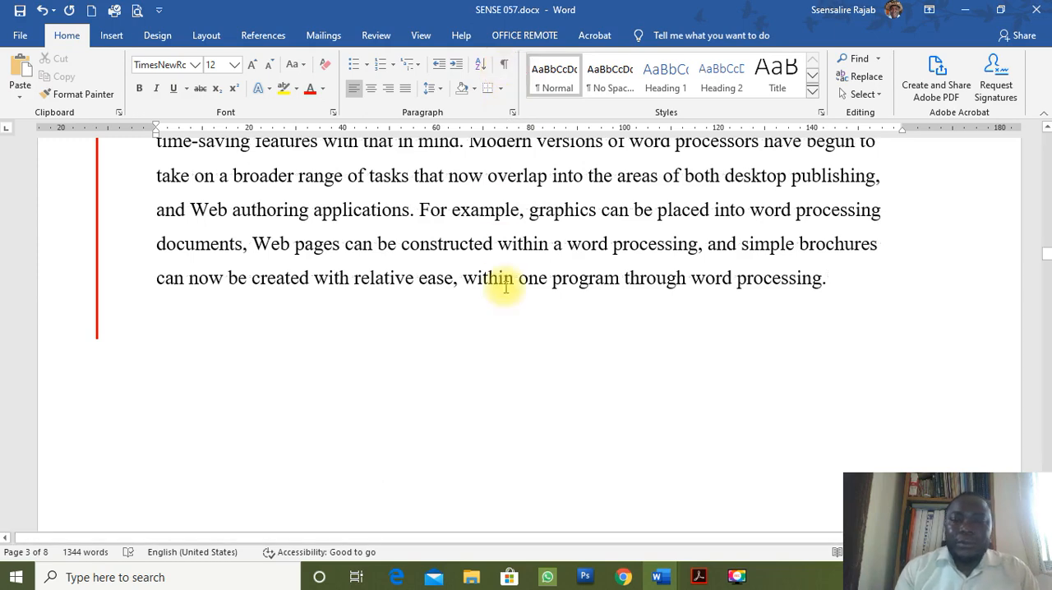
Set the page number format in the section 2 footer to 1, 2, 3, … with numbering starting at 1.
scroll(513, 271, "down", 6)
scroll(520, 263, "down", 10)
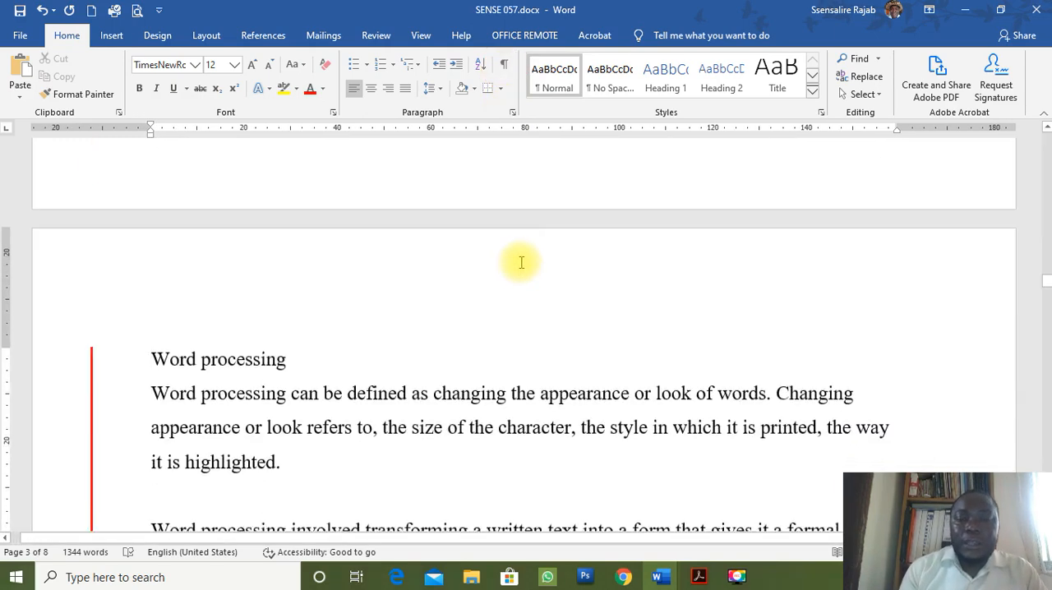
scroll(523, 260, "down", 5)
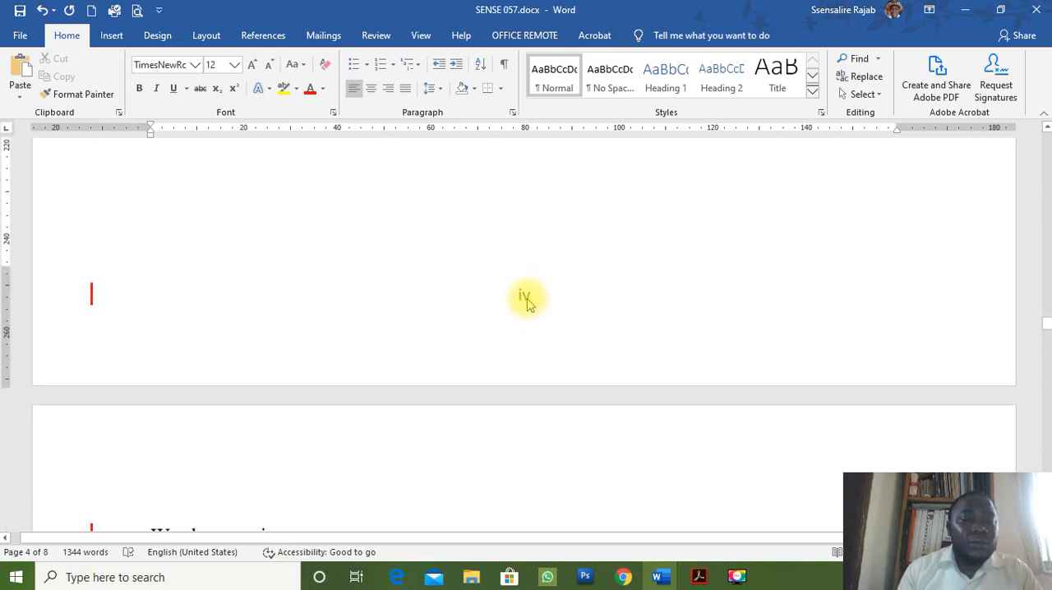
left_click(527, 300)
double_click(524, 298)
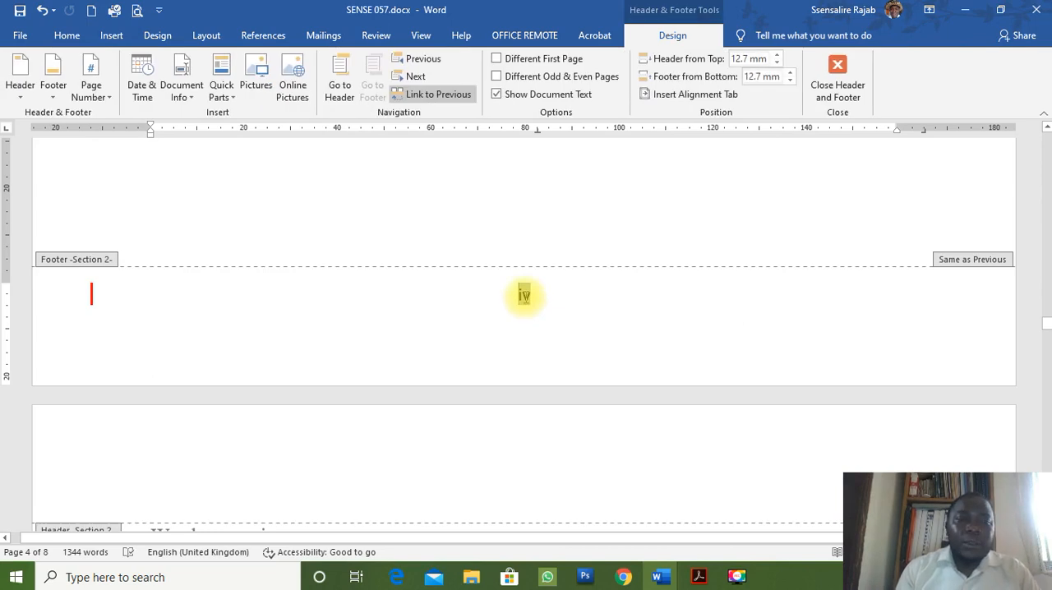
left_click(108, 97)
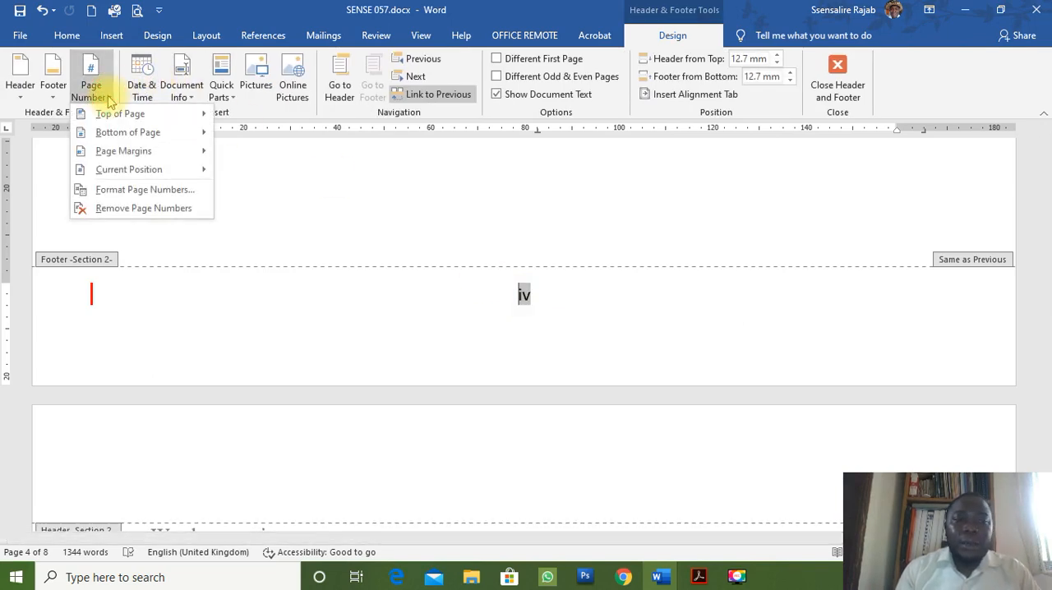
left_click(151, 192)
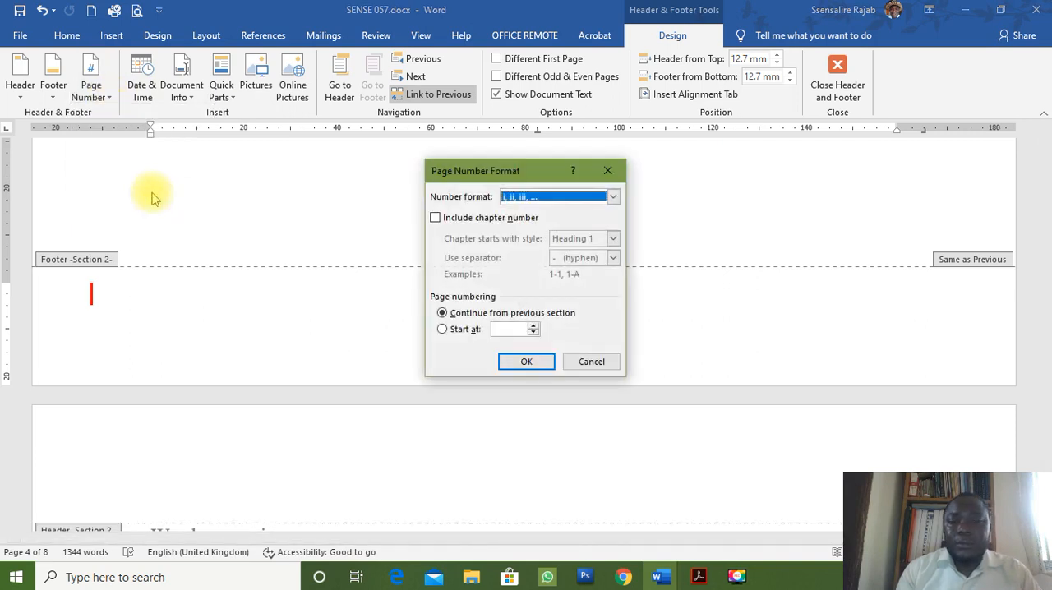
left_click(613, 198)
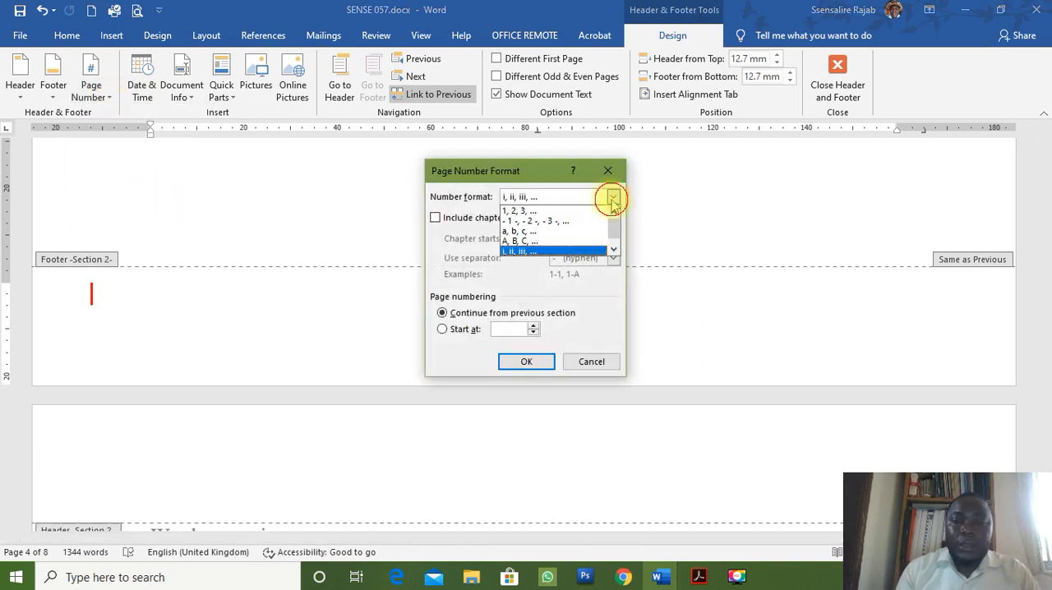
left_click(569, 211)
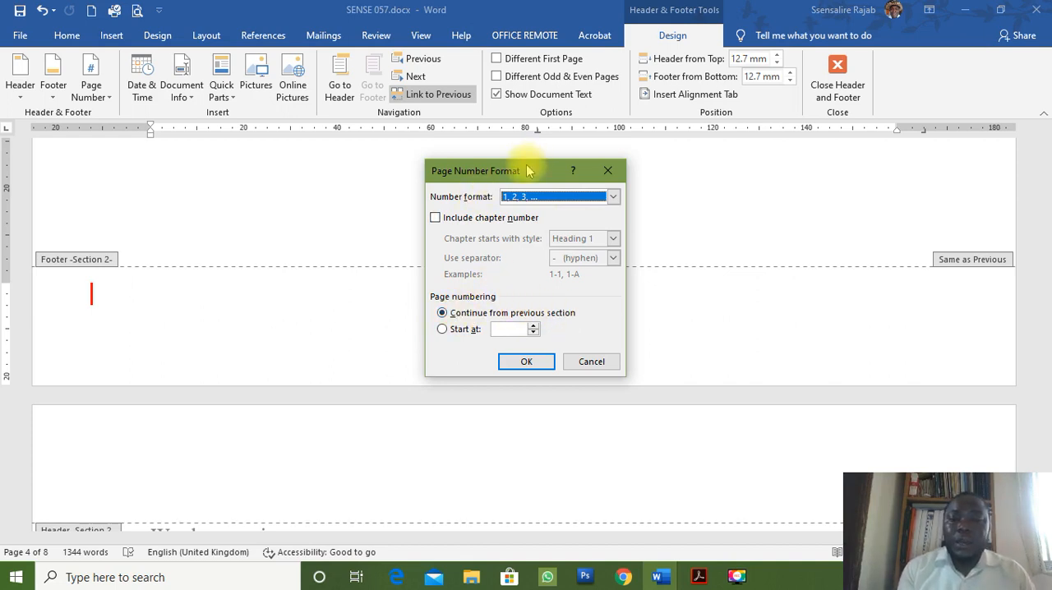
left_click_drag(527, 171, 776, 200)
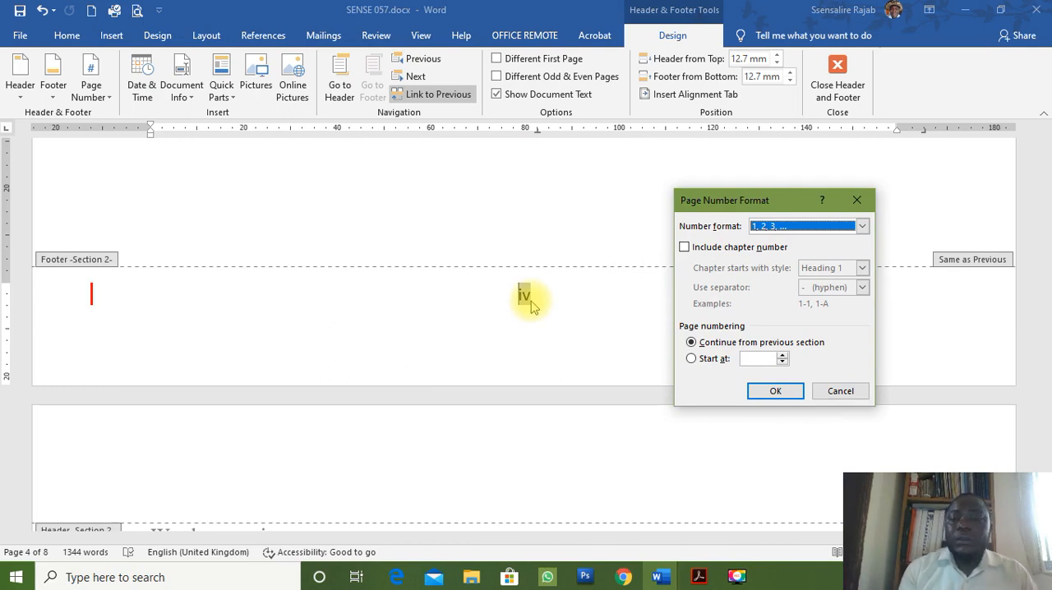
left_click(692, 359)
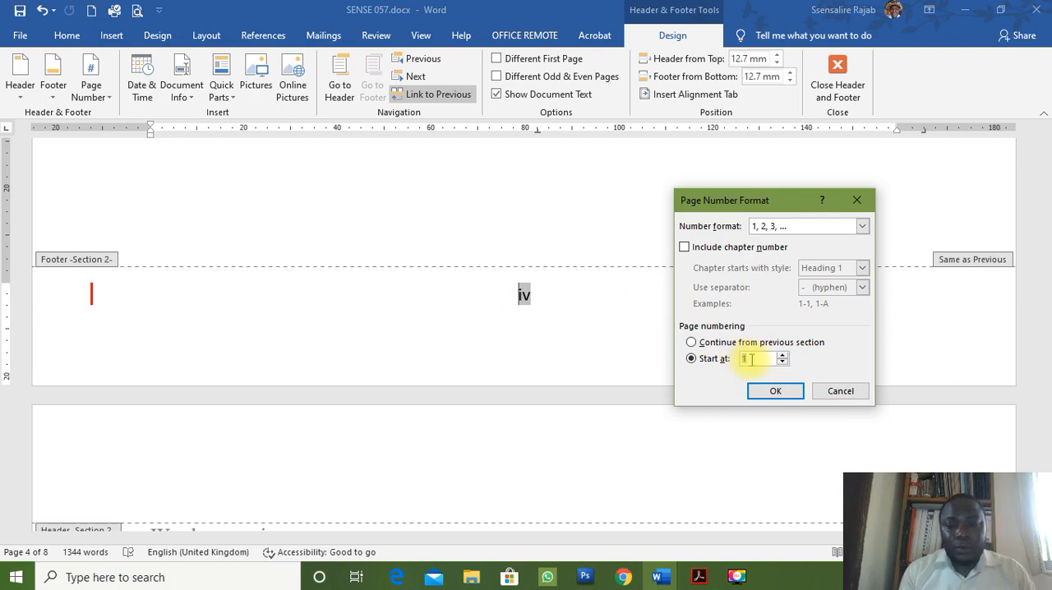
left_click(776, 392)
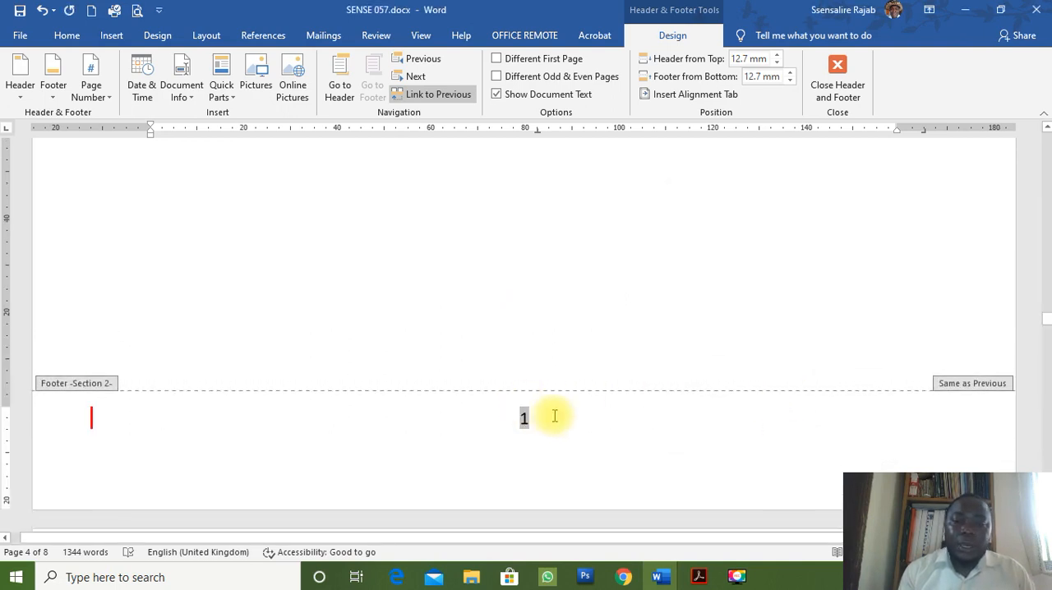
Check the page numbers in the footers of both sections and close the header and footer view.
scroll(555, 416, "down", 15)
scroll(555, 417, "down", 6)
scroll(555, 416, "up", 10)
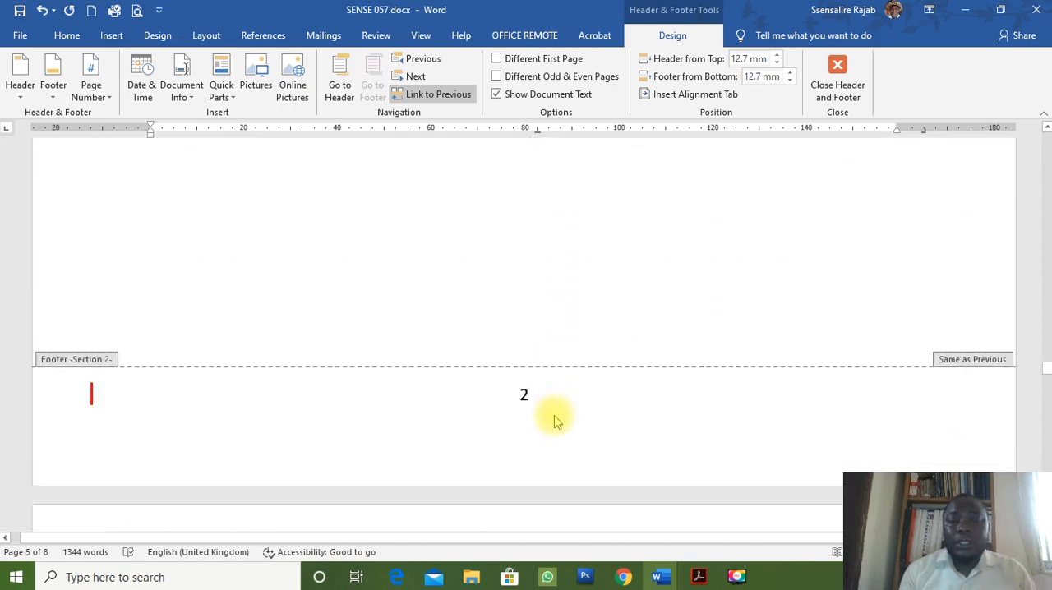
scroll(555, 421, "down", 5)
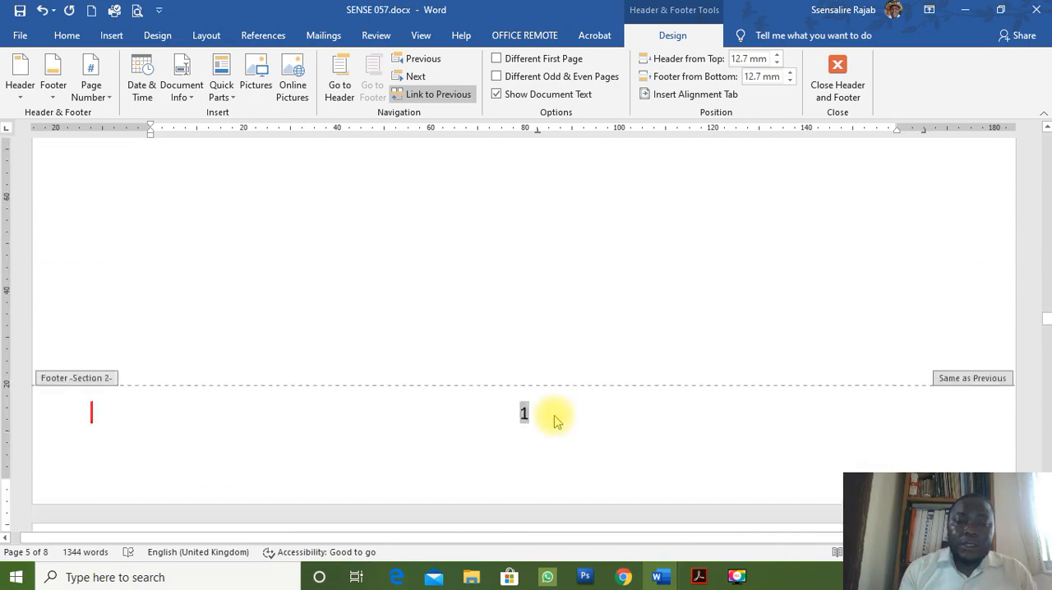
scroll(555, 421, "up", 10)
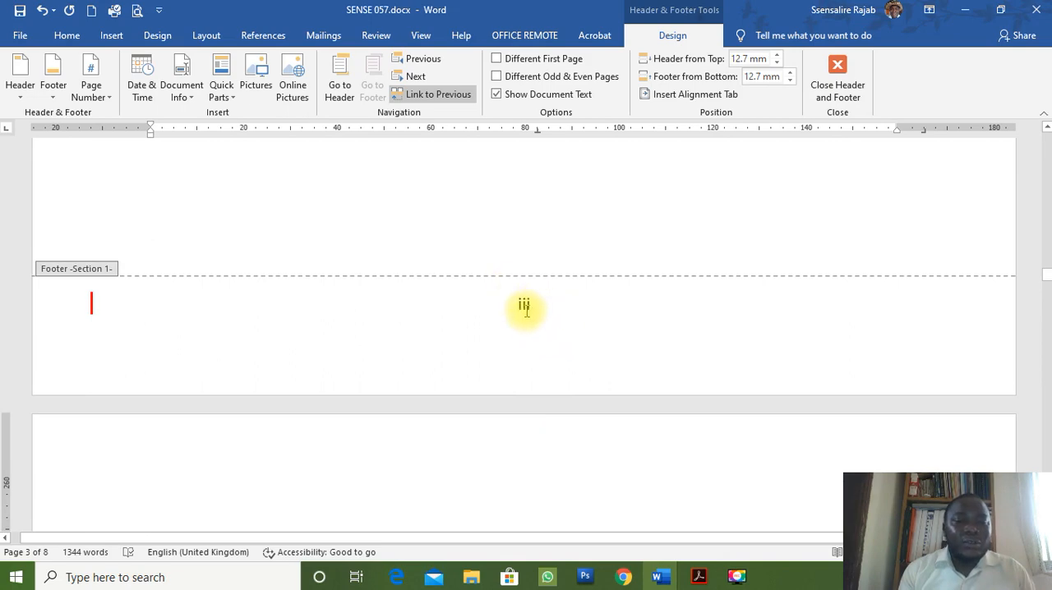
scroll(528, 315, "up", 10)
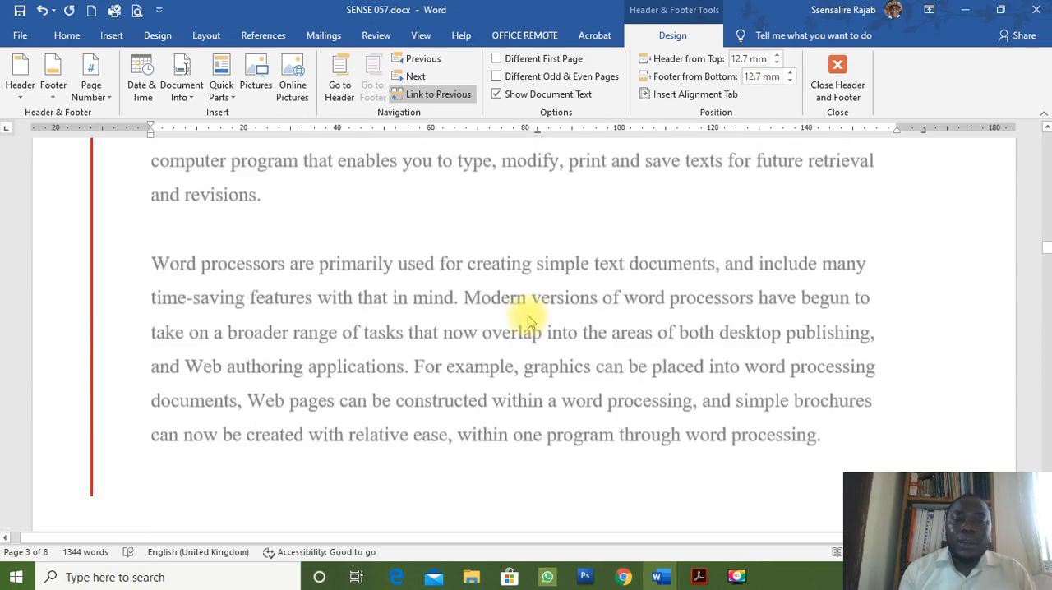
left_click(837, 76)
scroll(614, 374, "down", 8)
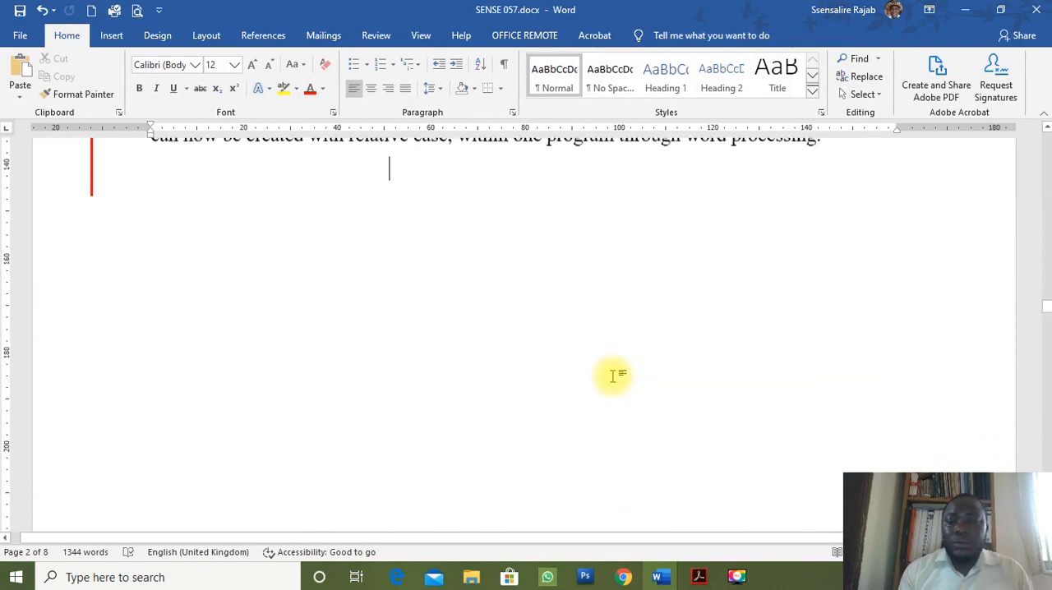
scroll(614, 376, "down", 1)
scroll(614, 376, "up", 1)
scroll(614, 375, "down", 1)
scroll(615, 375, "down", 2)
scroll(614, 376, "up", 3)
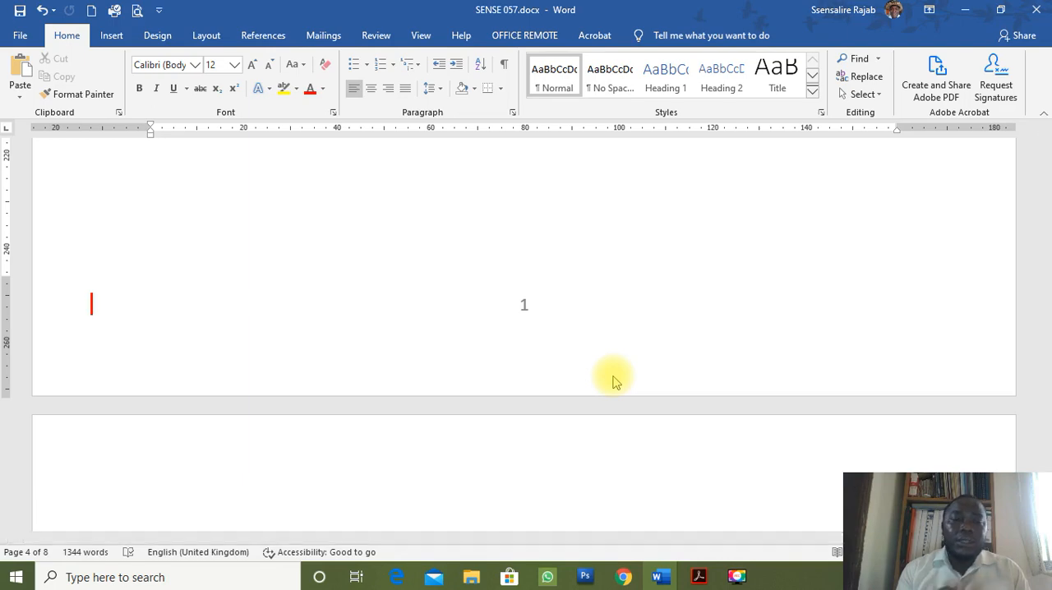
Switch to S6 SUB ICT II.pdf in Acrobat and highlight the list of titles in question 1 e) for reading.
left_click(699, 577)
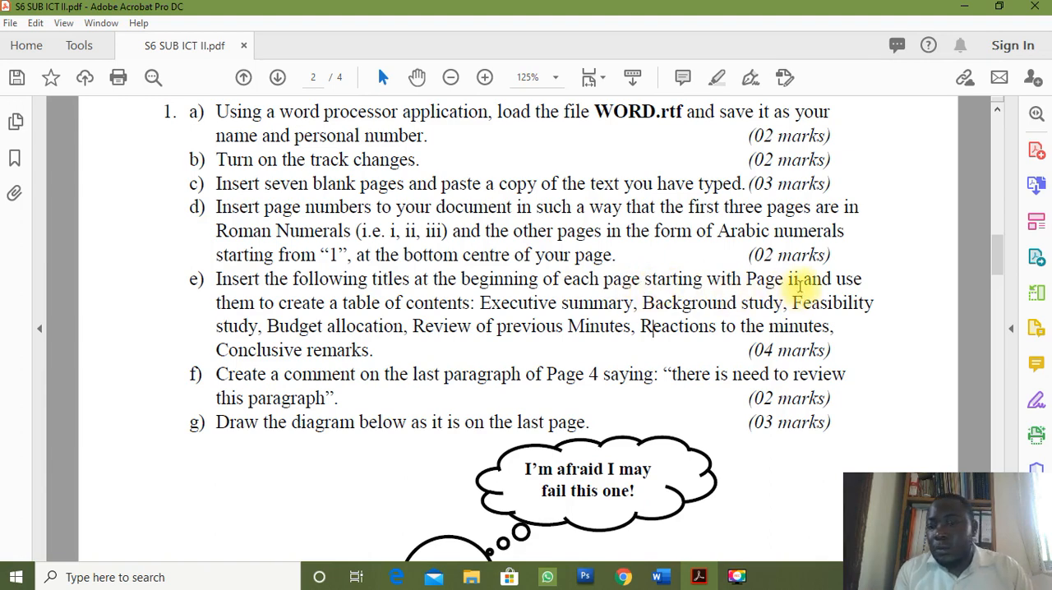
scroll(802, 284, "up", 1)
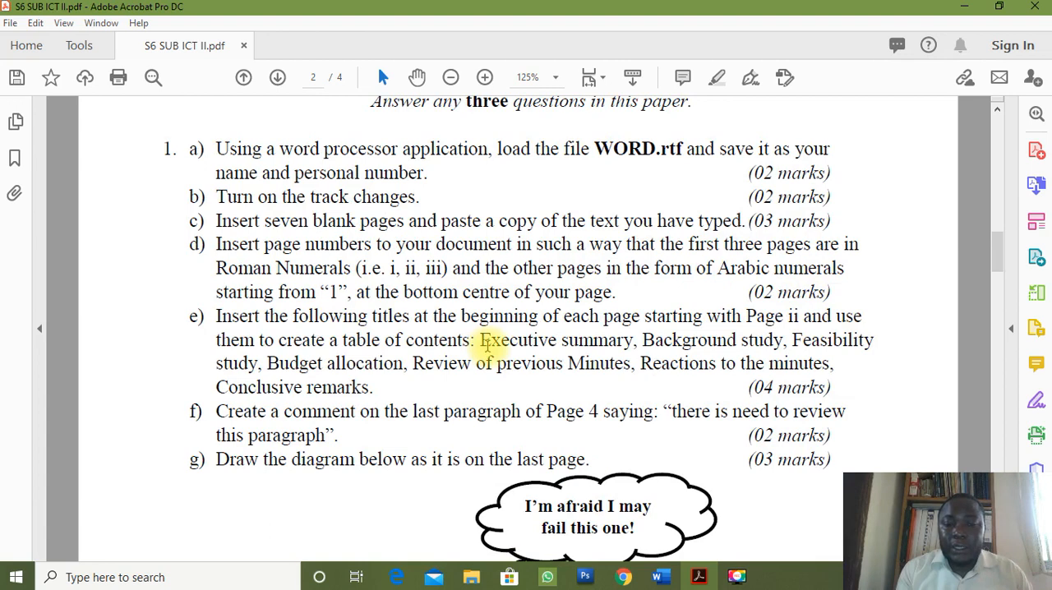
left_click_drag(485, 346, 783, 369)
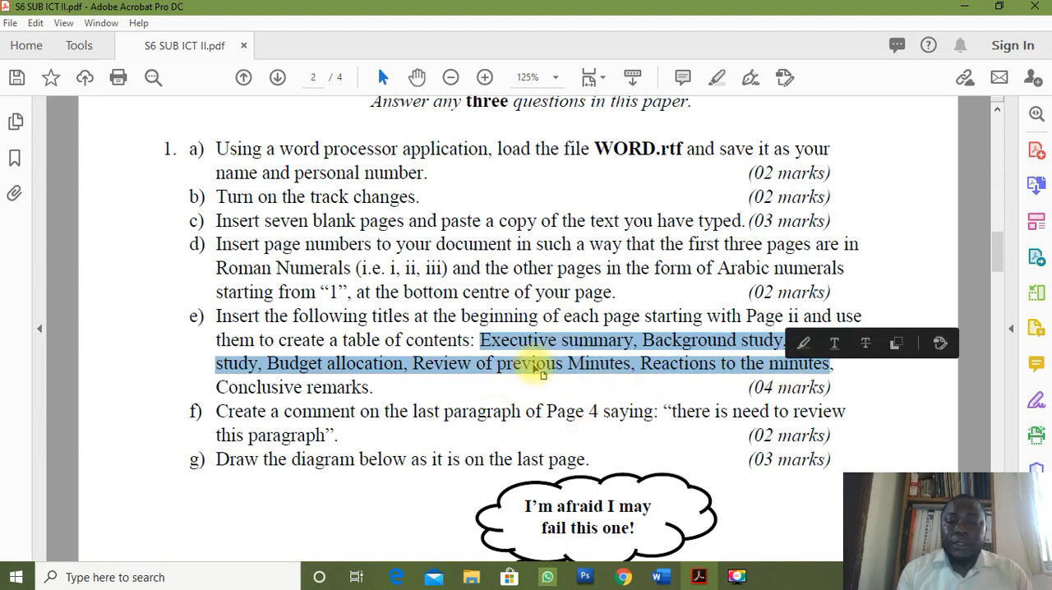
left_click(613, 350)
Switch back to Word and go back through the pages to examine the titles, including "Conclusive remarks" and "Reactions to the minutes".
key("alt+Tab")
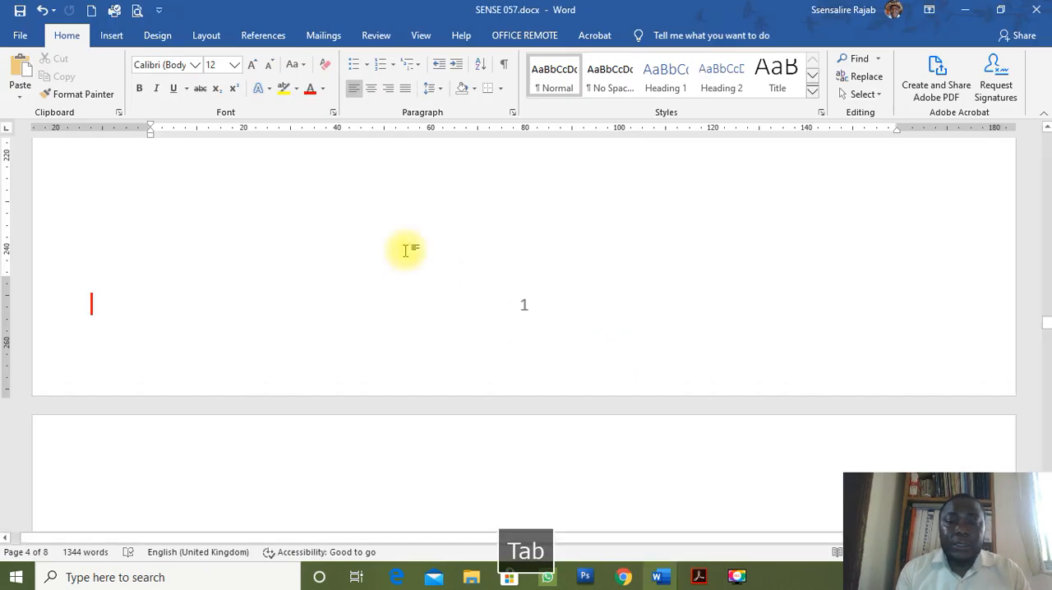
scroll(434, 379, "up", 15)
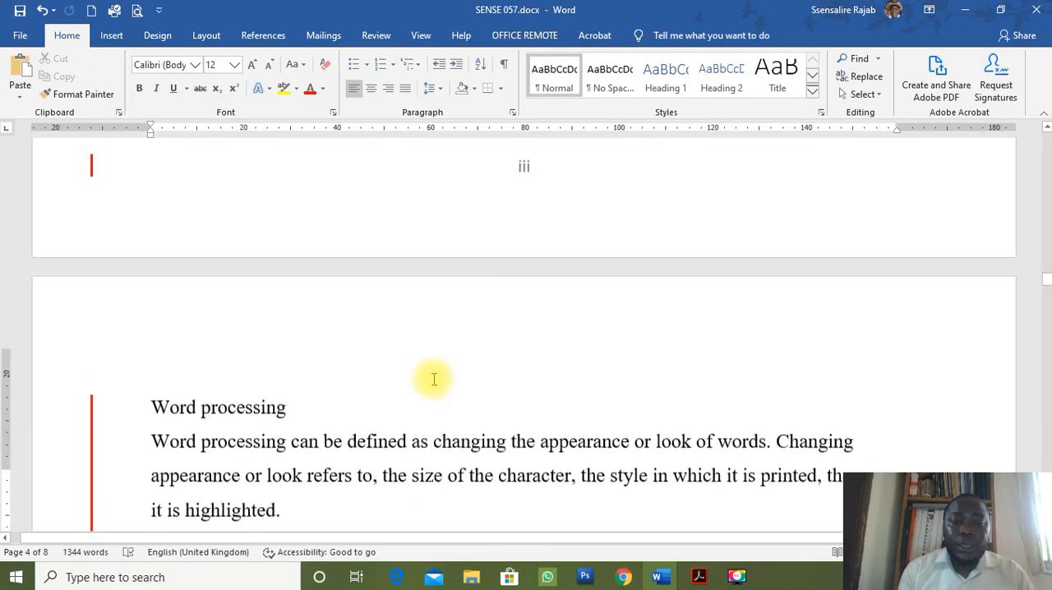
scroll(434, 381, "up", 4)
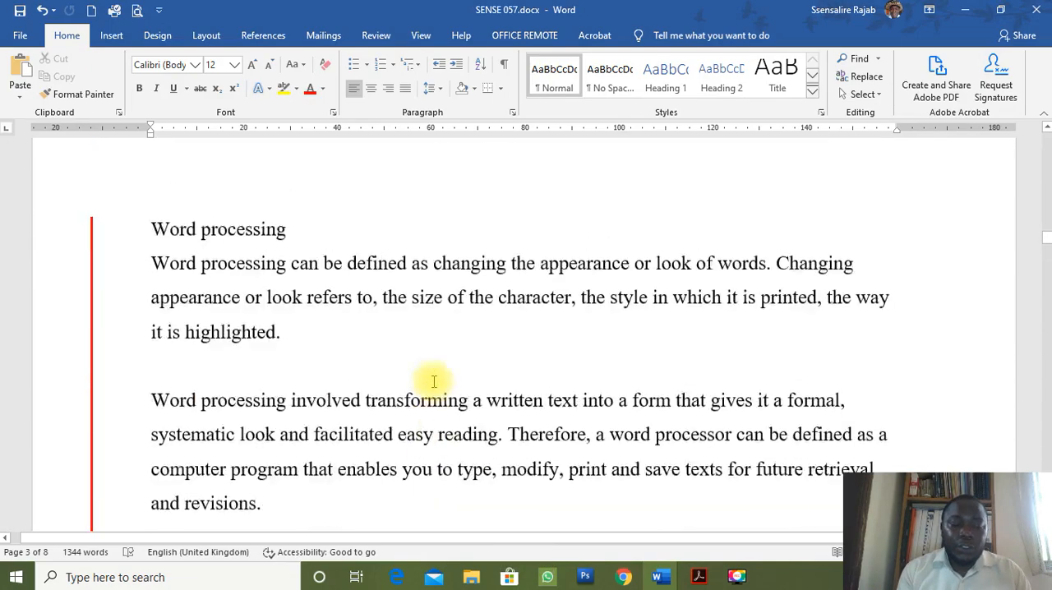
key("F9")
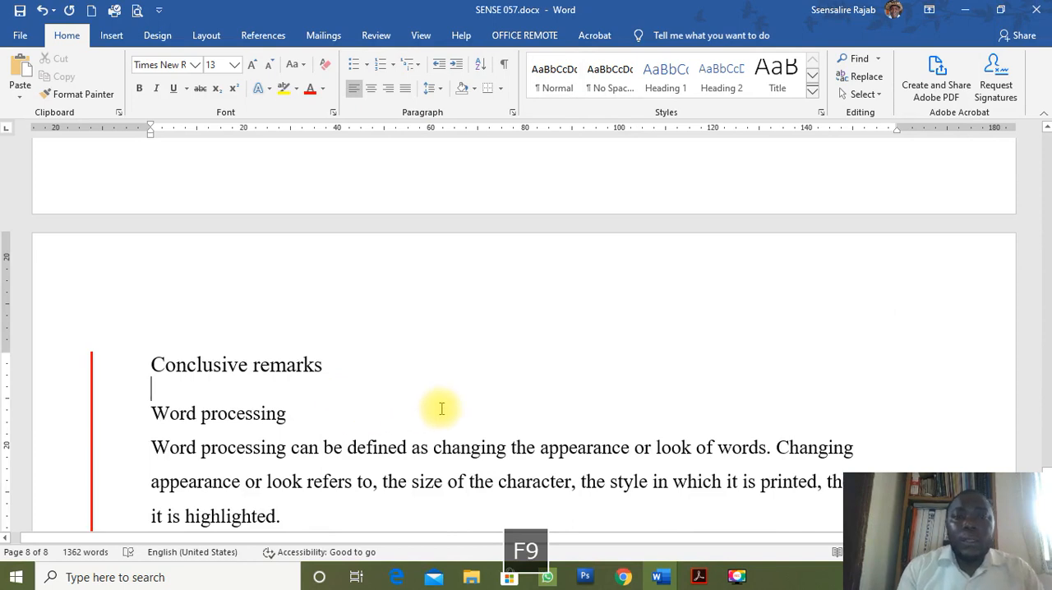
scroll(452, 411, "up", 3)
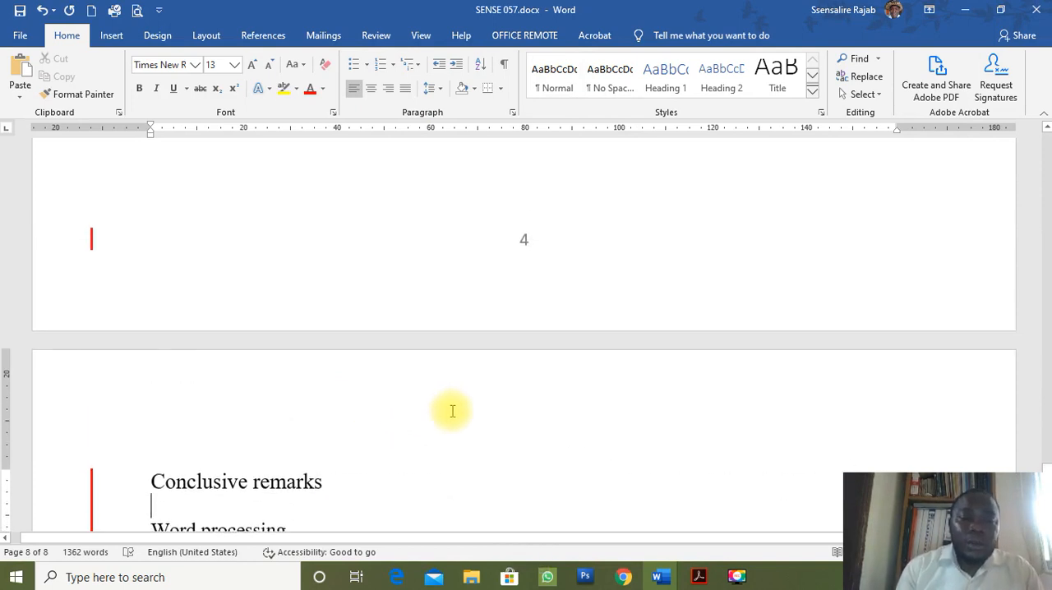
left_click(122, 481)
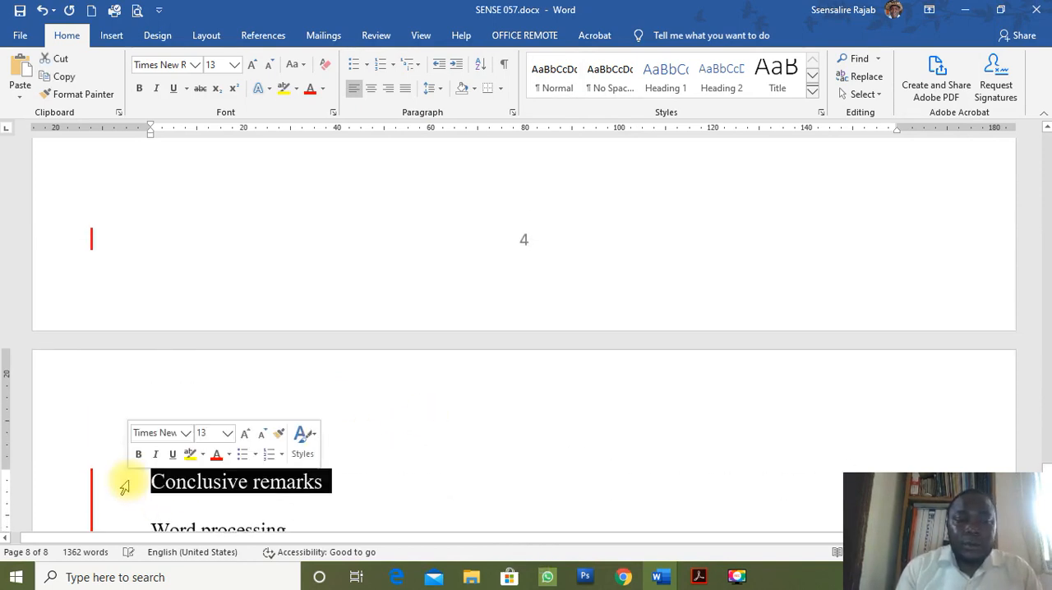
scroll(304, 490, "up", 2)
scroll(304, 490, "up", 15)
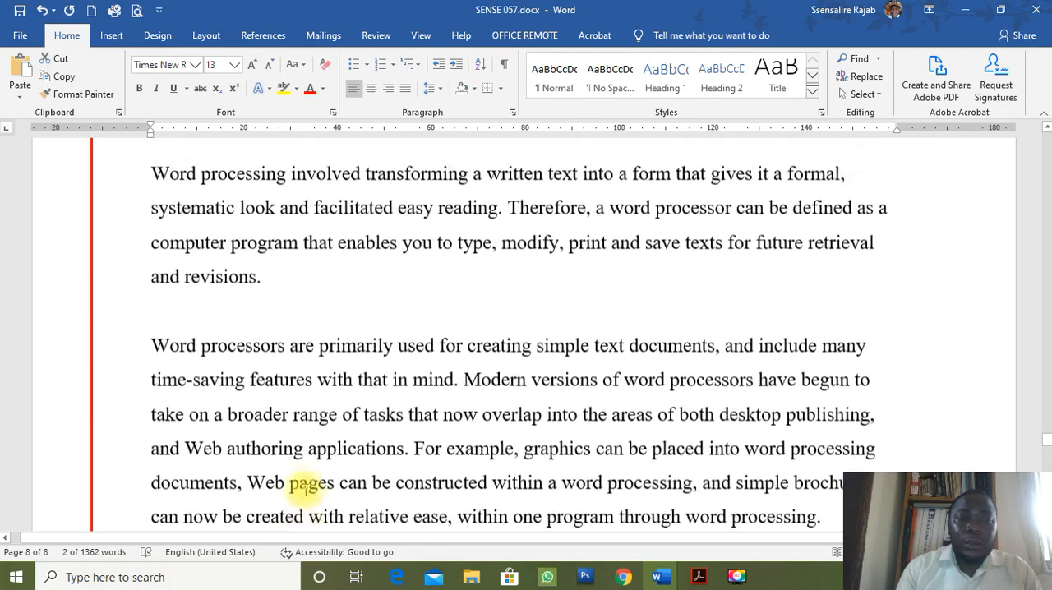
left_click(122, 353)
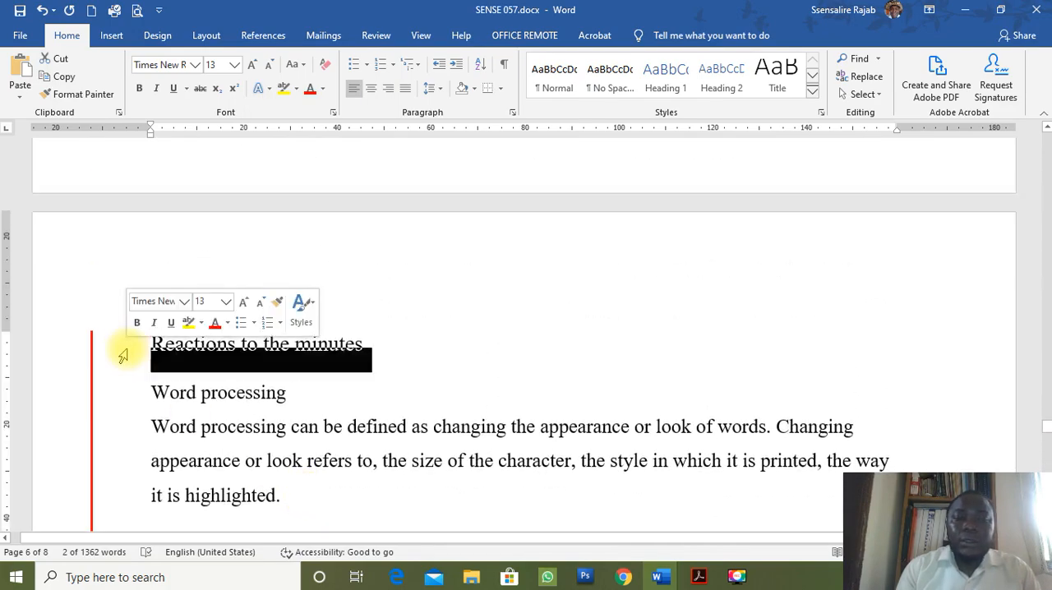
scroll(127, 356, "up", 5)
scroll(128, 352, "up", 5)
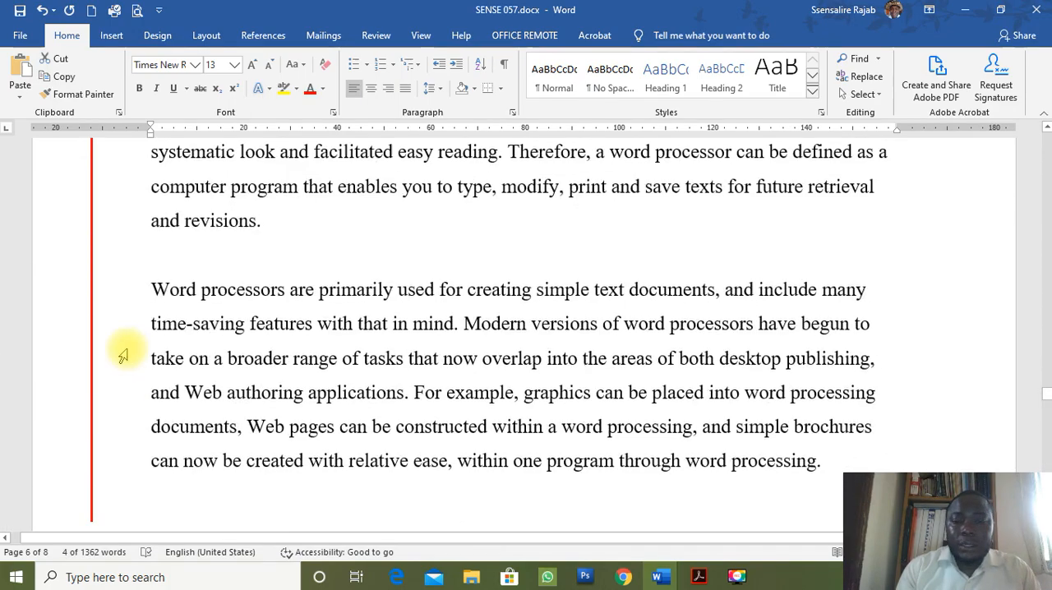
Consult the title list in question 1 e) of the PDF in Acrobat, and return to Word to examine the earlier pages' titles.
left_click(697, 577)
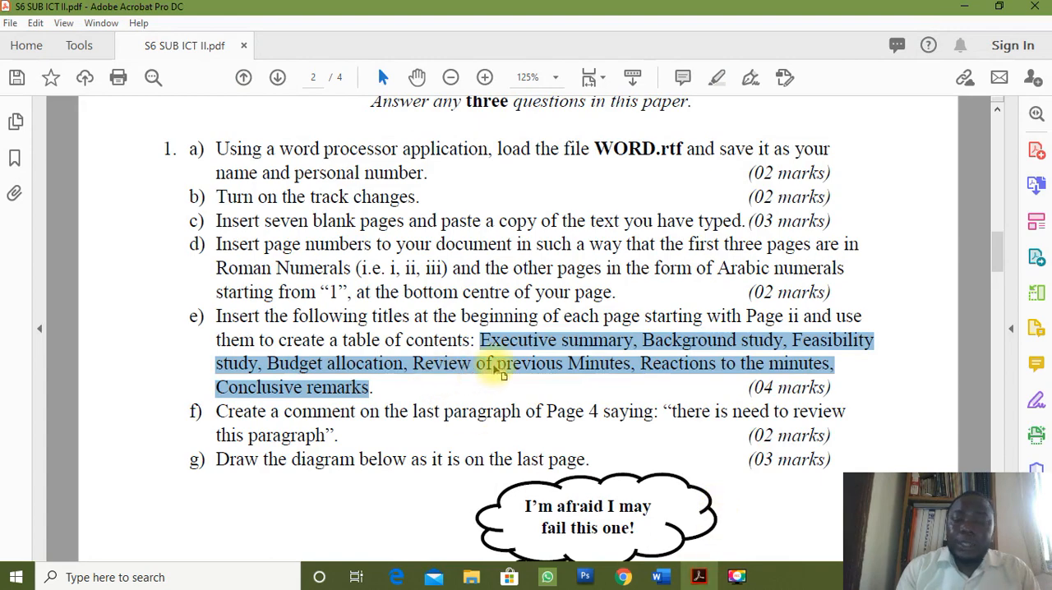
left_click(659, 577)
left_click(743, 500)
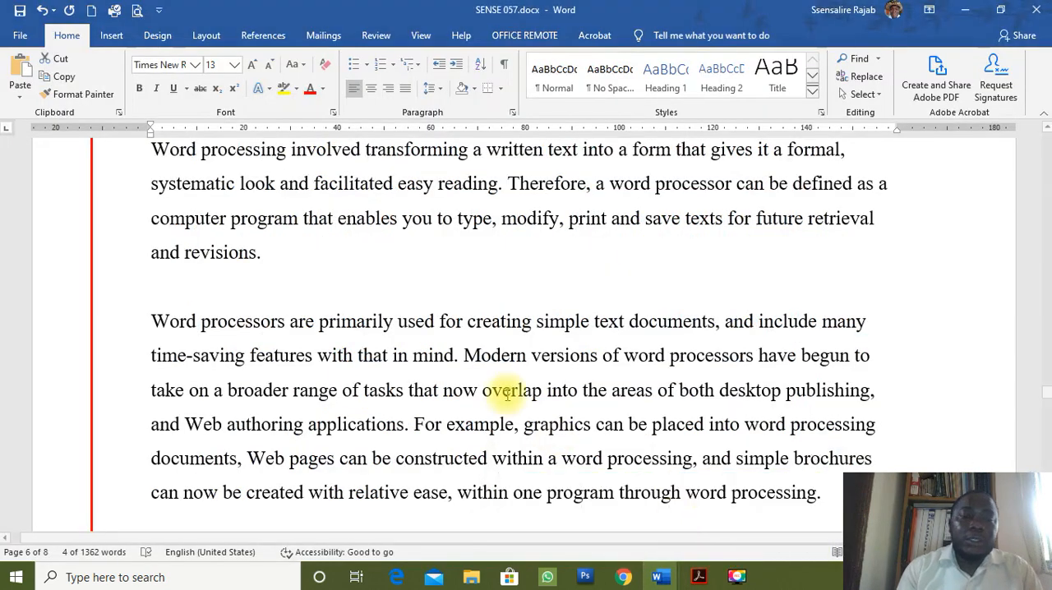
scroll(488, 381, "up", 16)
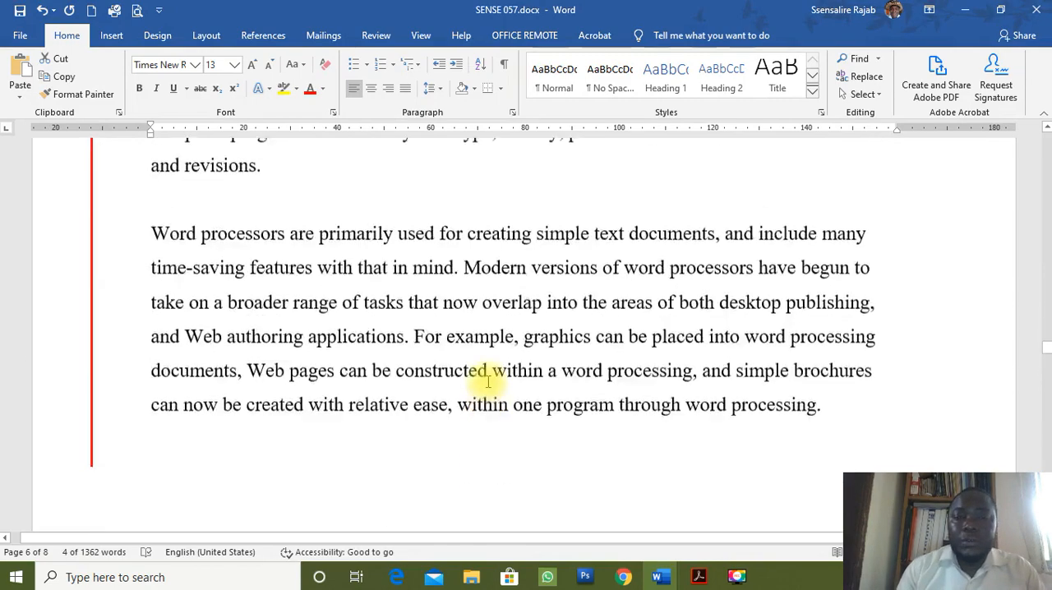
scroll(489, 389, "up", 20)
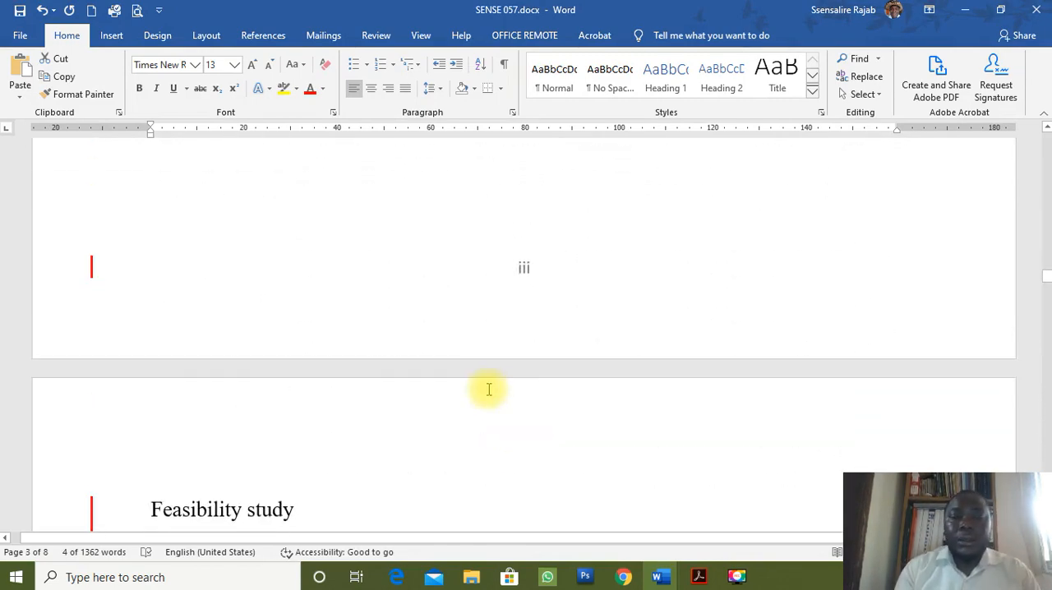
Go back through the Roman-numbered pages to the document's first page and examine its content and the earlier pages' titles.
scroll(488, 389, "up", 3)
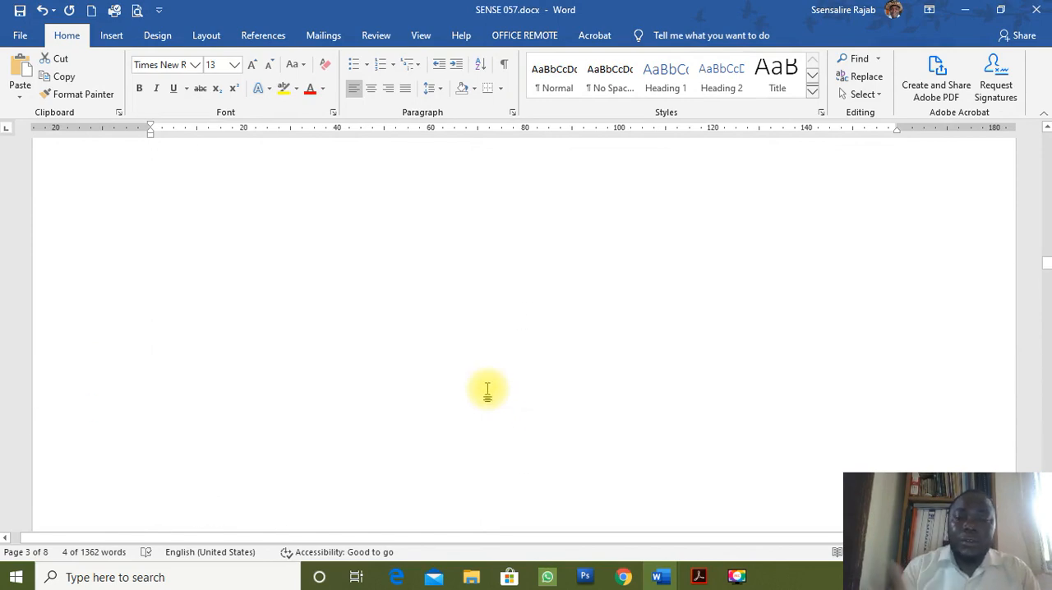
scroll(487, 392, "up", 15)
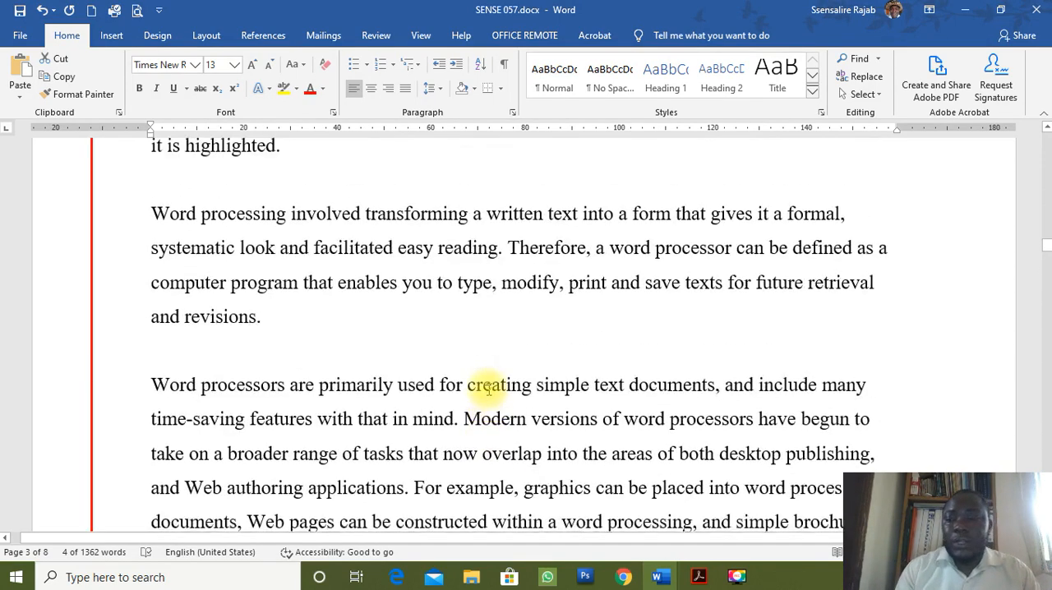
scroll(488, 390, "up", 15)
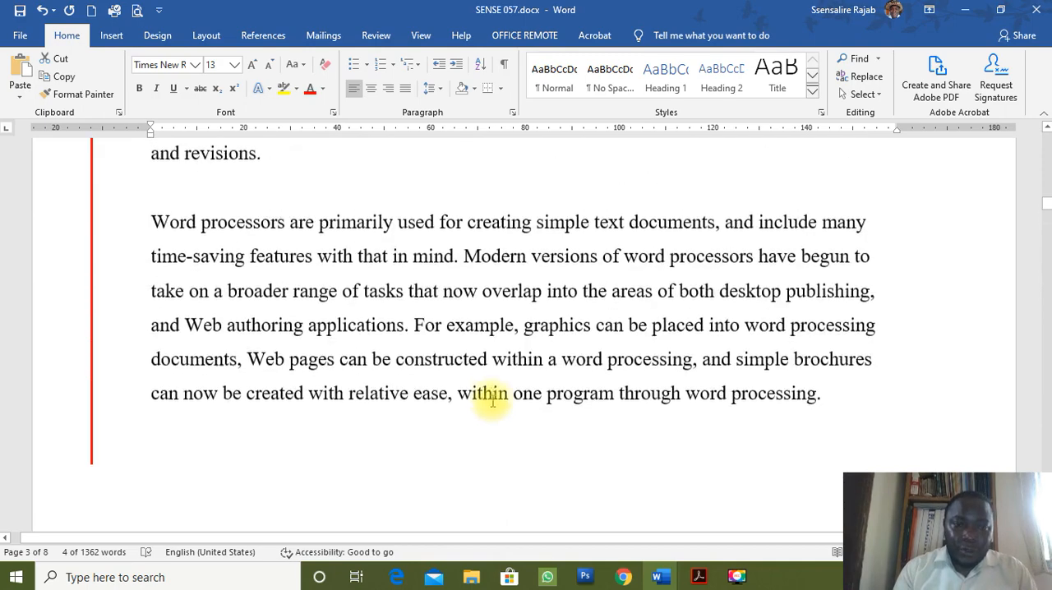
scroll(497, 425, "up", 1)
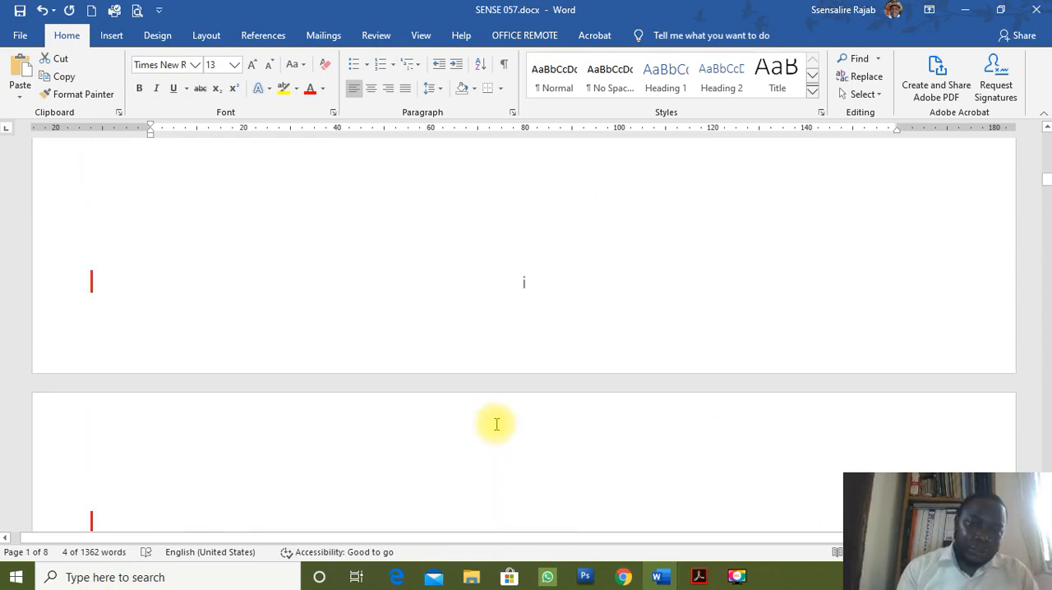
scroll(496, 424, "up", 10)
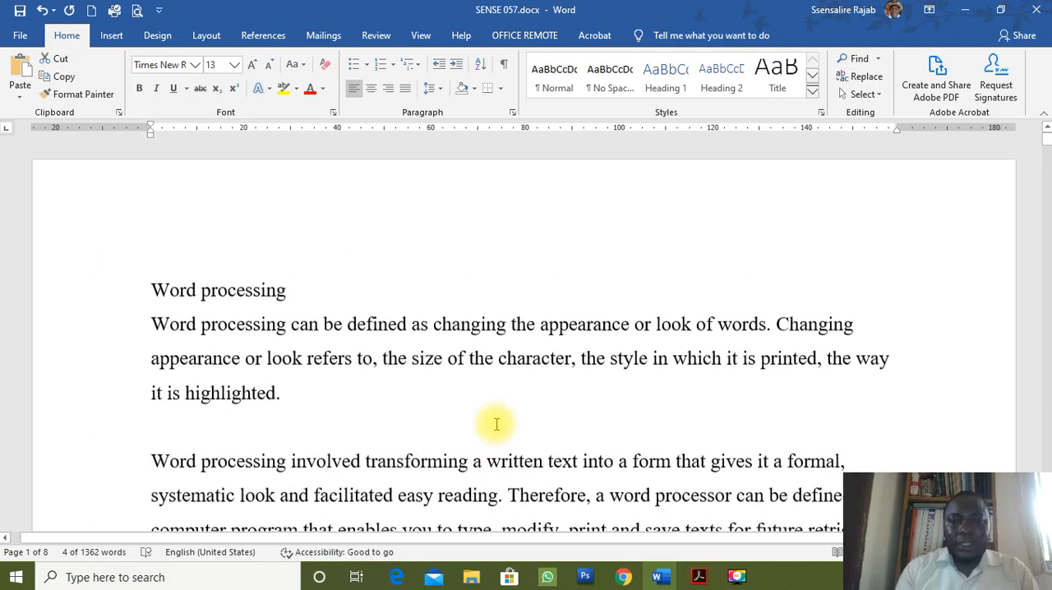
scroll(497, 424, "down", 10)
scroll(495, 424, "down", 6)
scroll(496, 424, "up", 2)
scroll(495, 426, "up", 10)
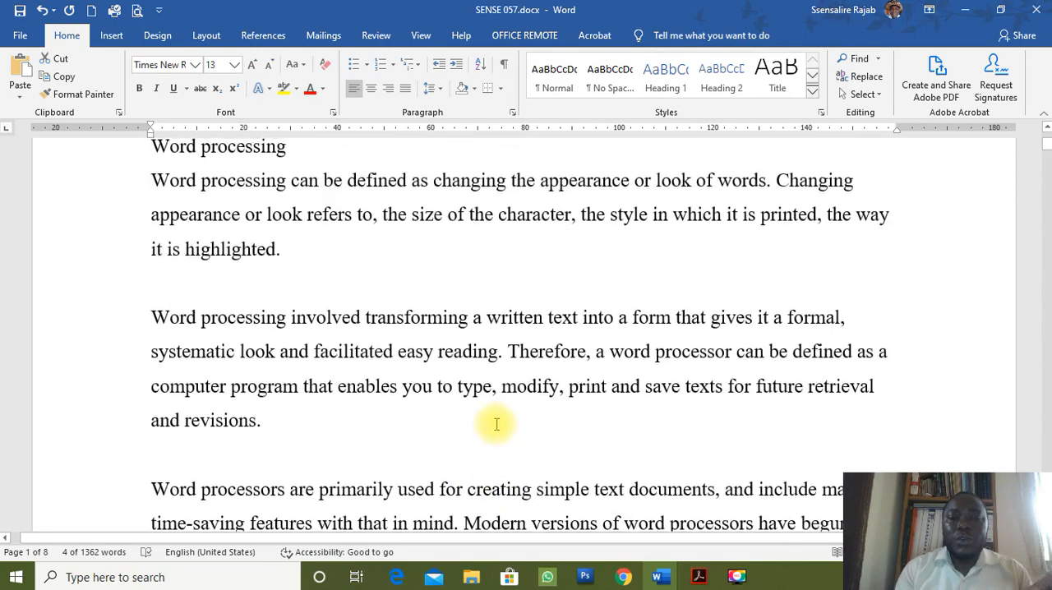
scroll(496, 424, "up", 2)
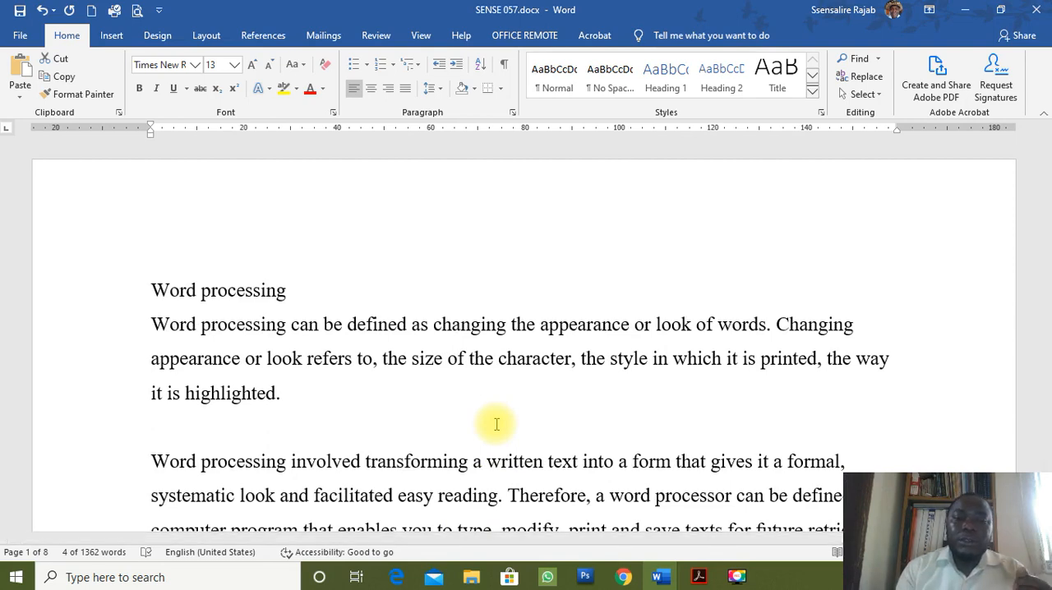
Apply the Heading 1 style to the "Executive summary" title on the second page.
scroll(497, 425, "down", 10)
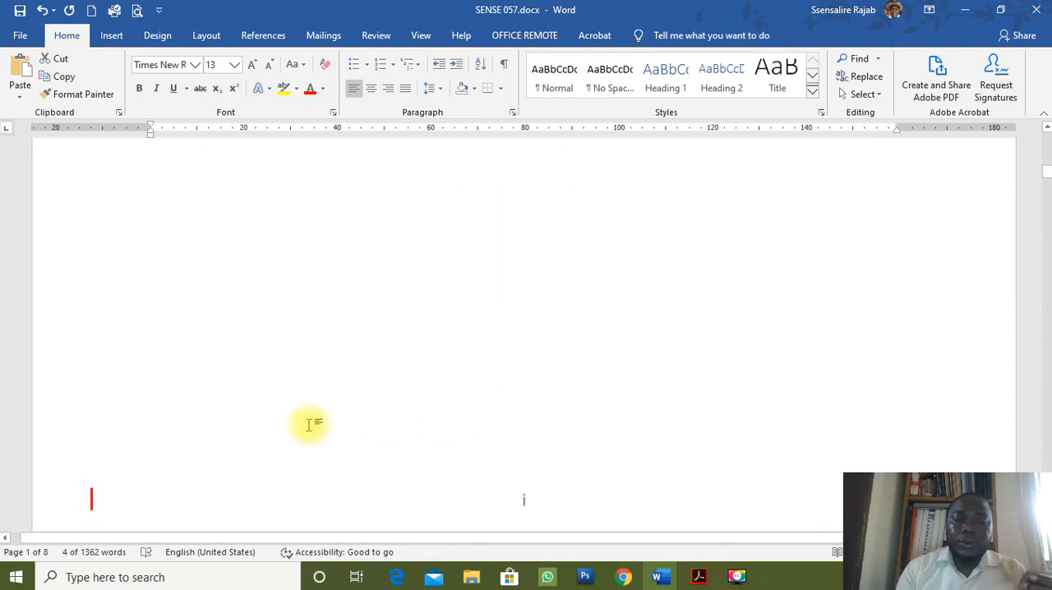
scroll(211, 426, "down", 10)
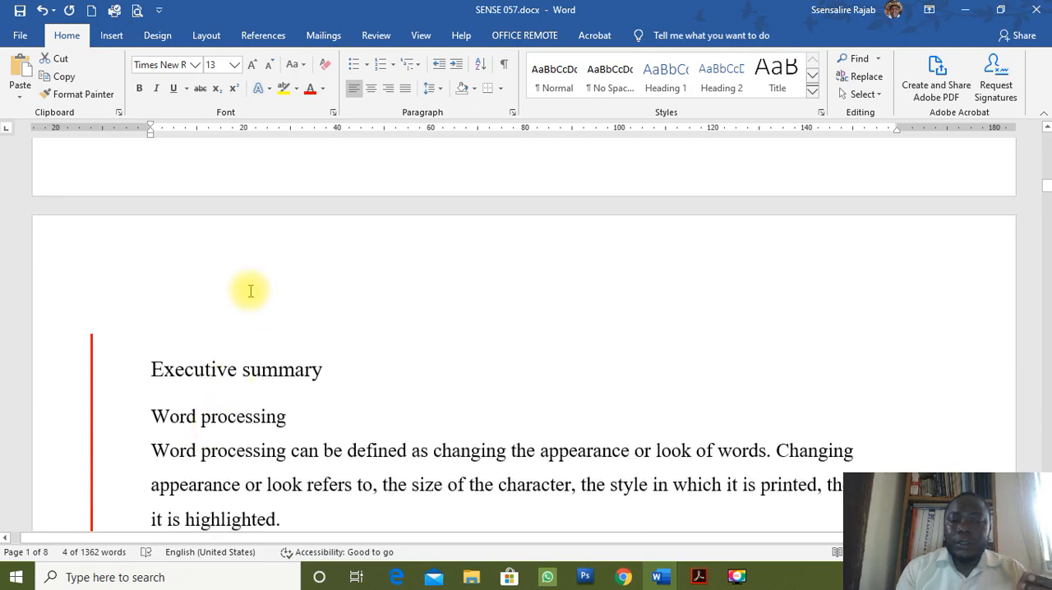
left_click(222, 339)
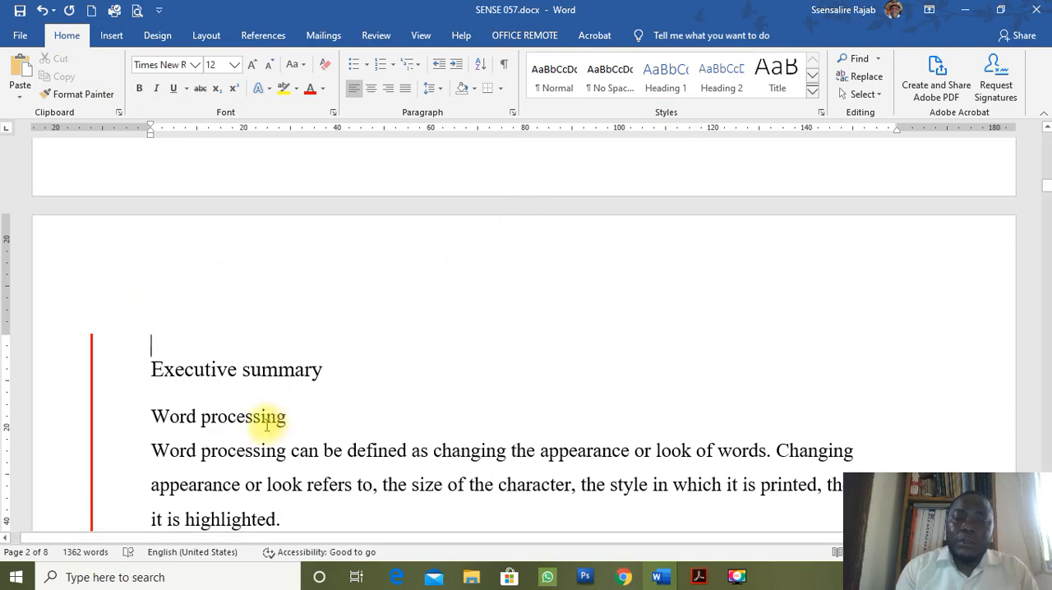
left_click(312, 372)
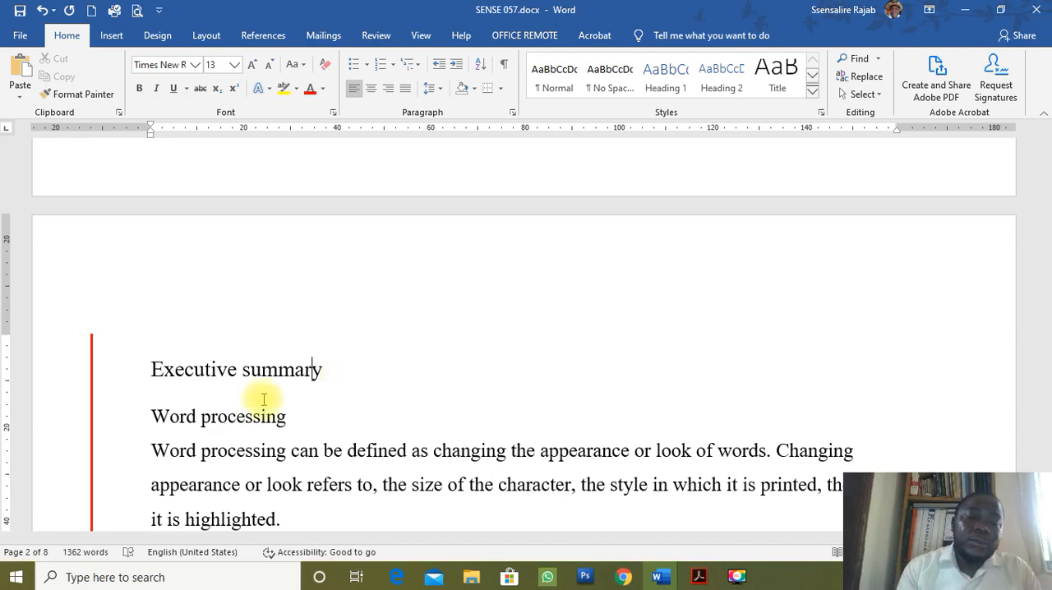
left_click(261, 372)
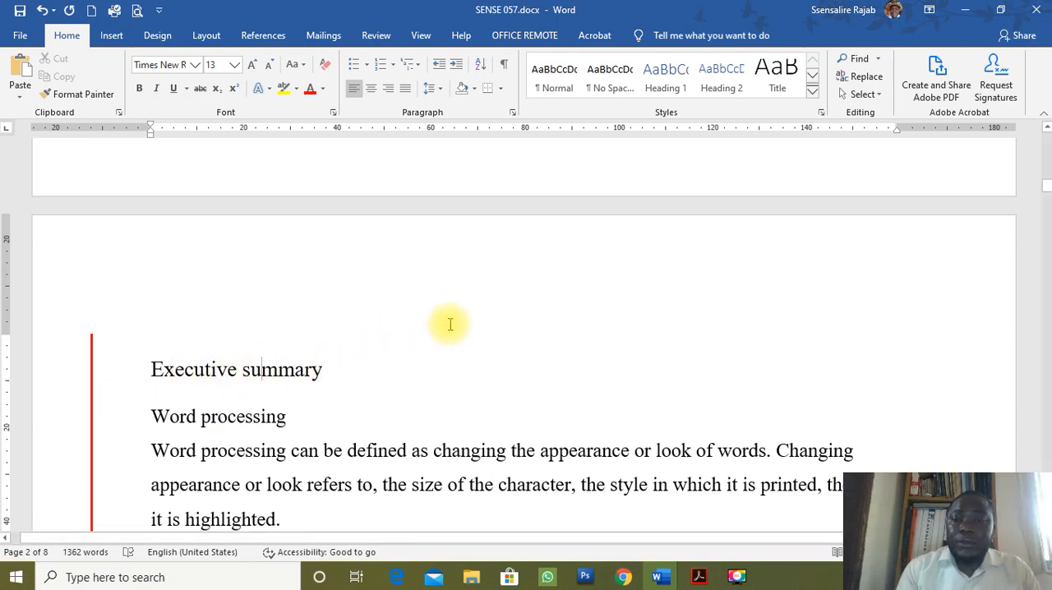
left_click(673, 90)
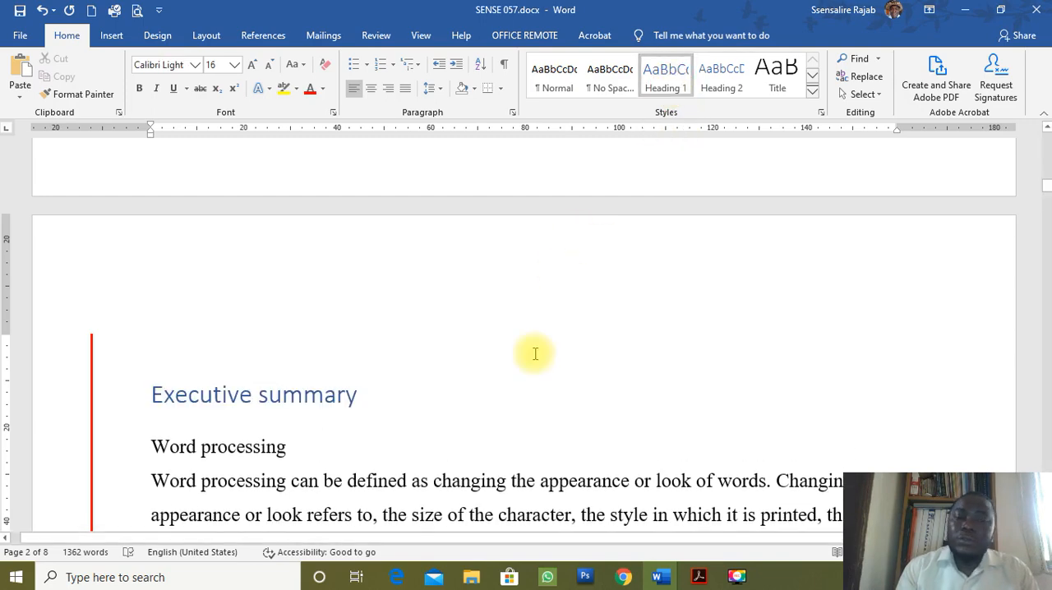
Apply the Heading 1 style to the "Background study" and "Feasibility study" titles on the following two pages.
scroll(536, 353, "down", 8)
scroll(543, 345, "down", 6)
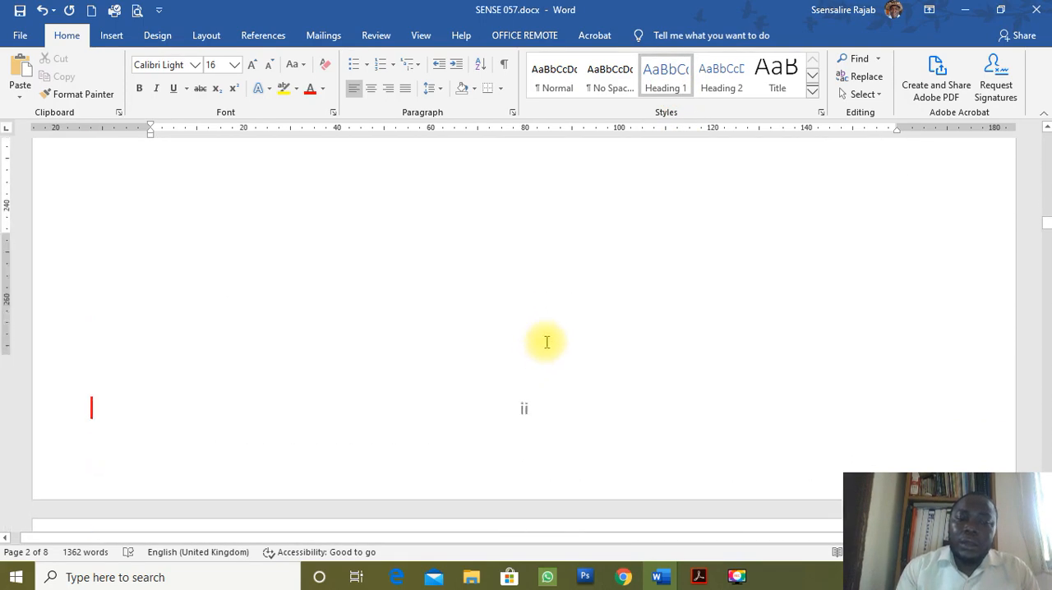
left_click(388, 199)
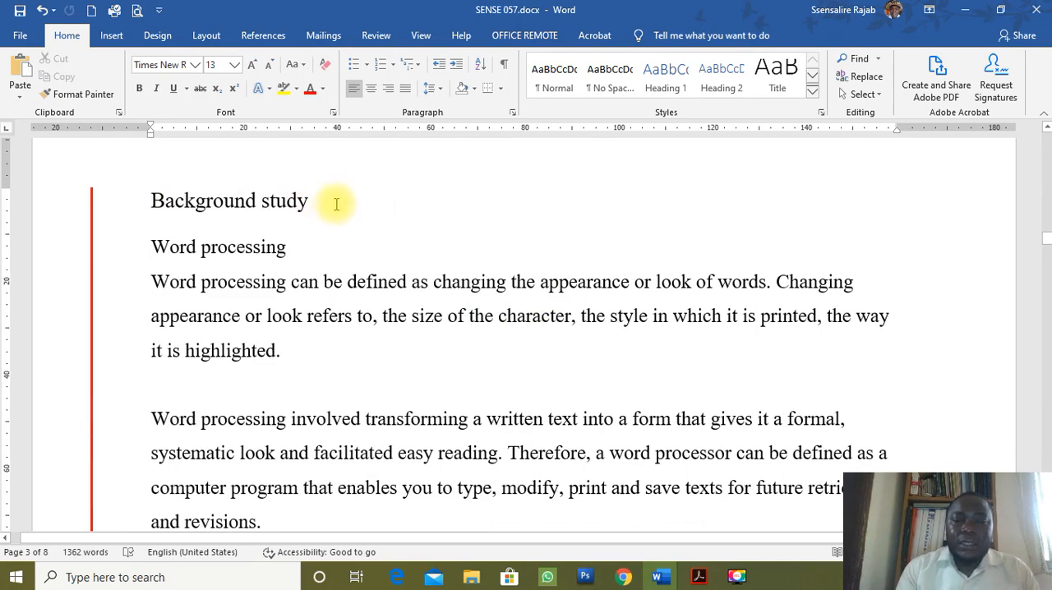
left_click(665, 82)
scroll(522, 313, "down", 4)
scroll(522, 313, "up", 4)
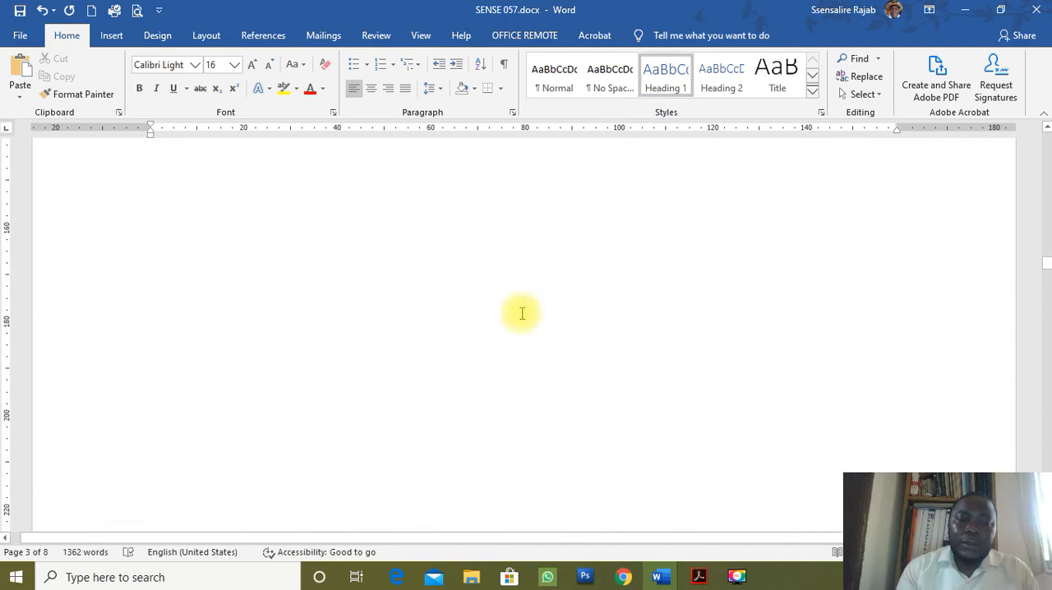
left_click(356, 169)
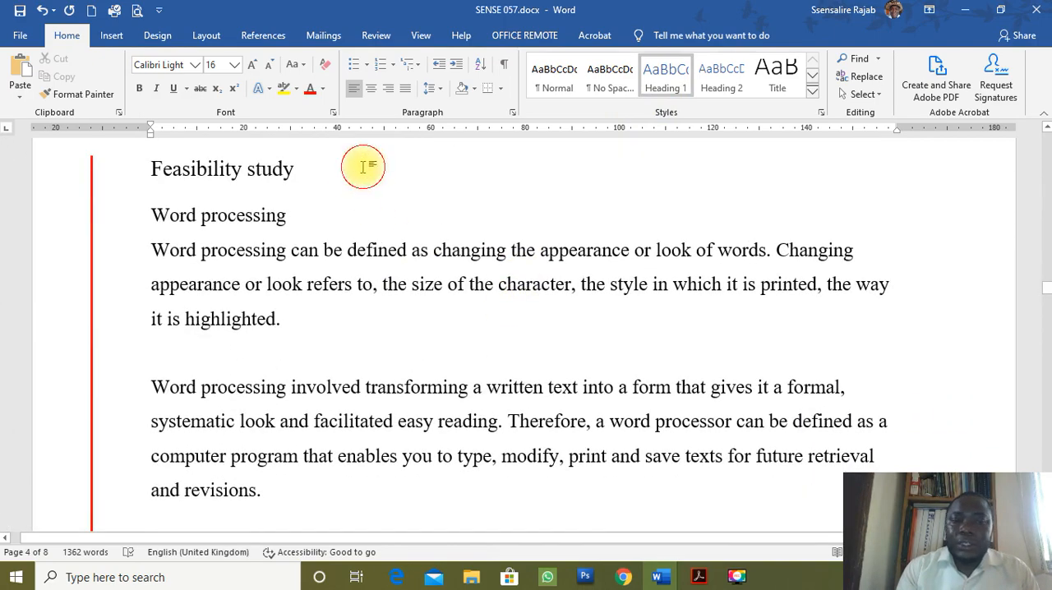
left_click(662, 82)
Apply the Heading 1 style to the "Budget allocation" and "Review of previous Minutes" titles.
scroll(505, 371, "down", 10)
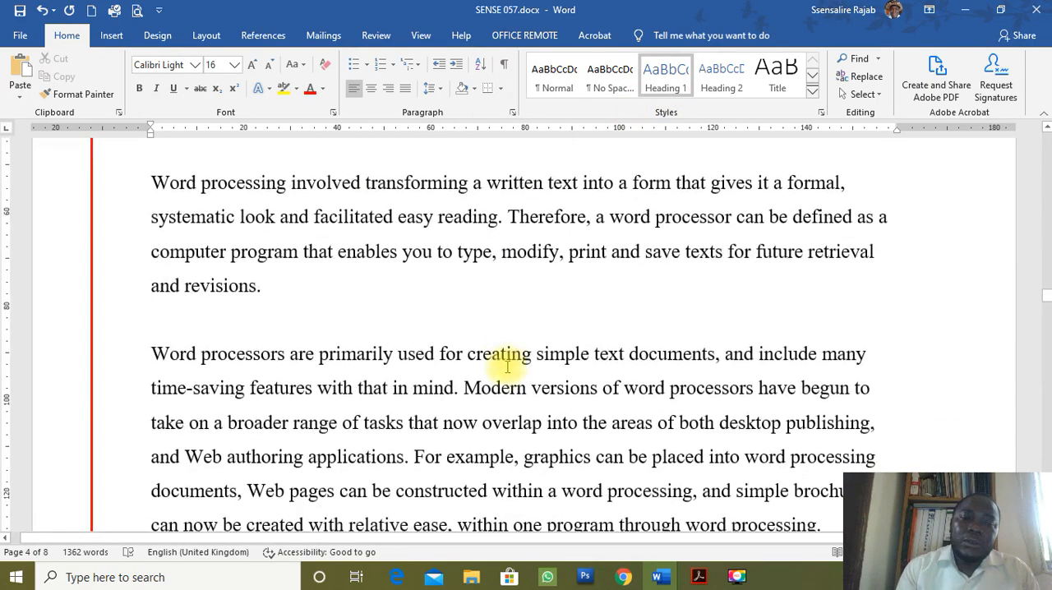
left_click(434, 405)
left_click(660, 80)
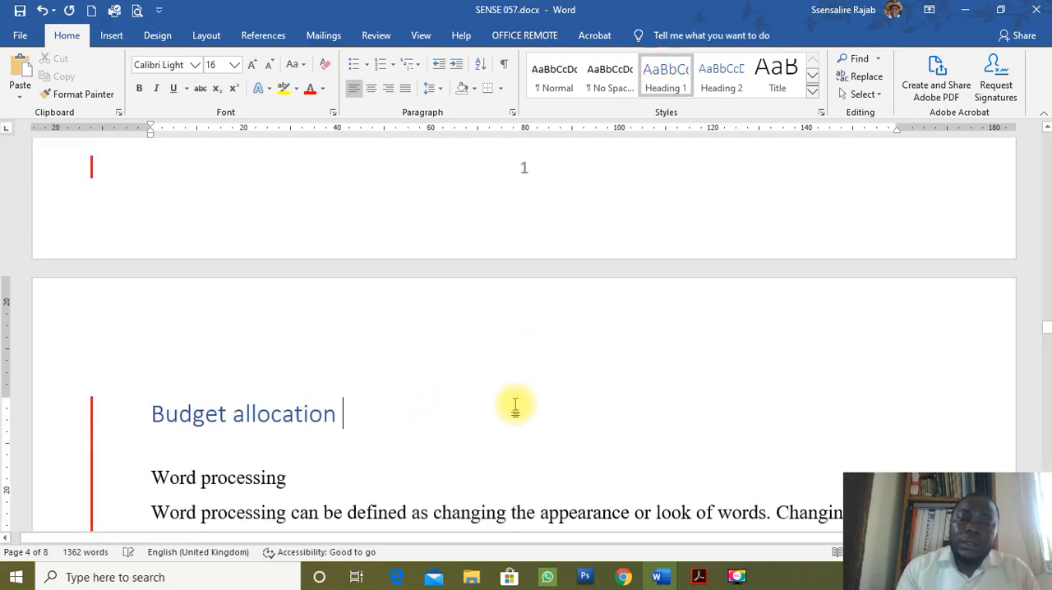
scroll(517, 405, "down", 10)
scroll(535, 388, "down", 6)
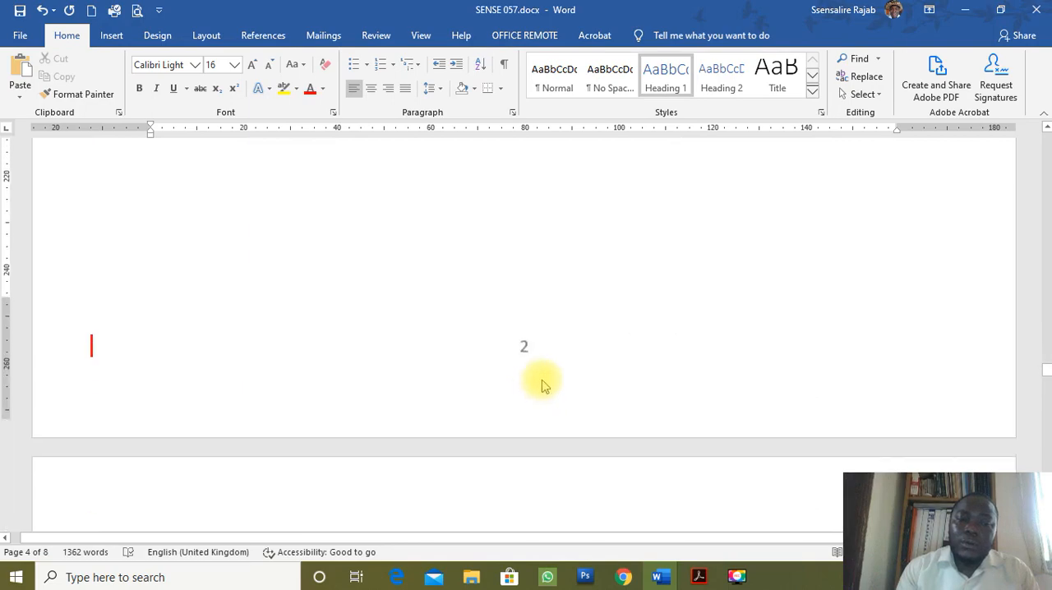
left_click(480, 334)
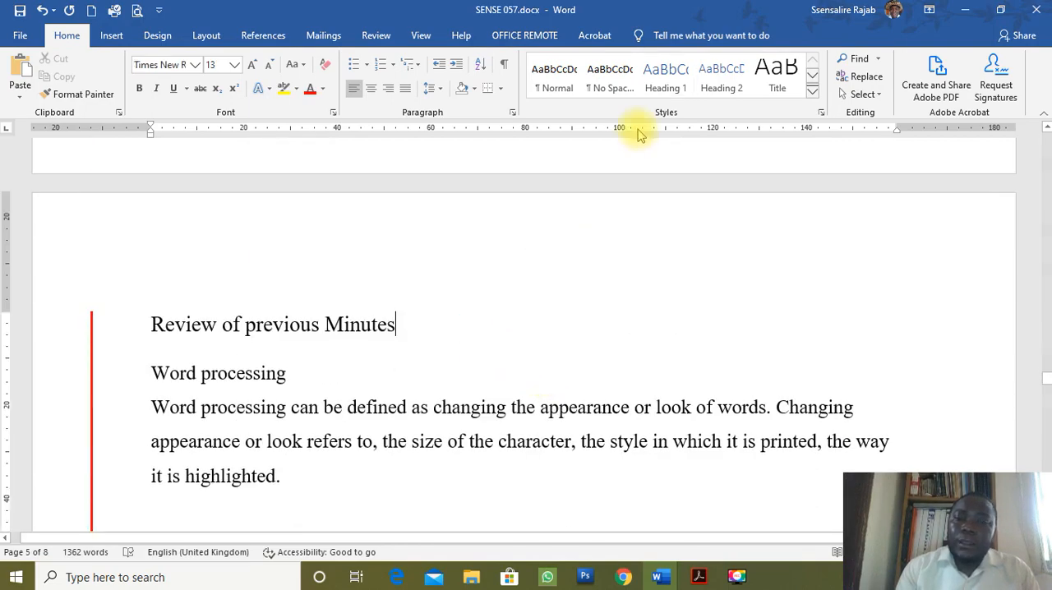
left_click(666, 78)
Apply the Heading 1 style to the "Reactions to the minutes" and "Conclusive remarks" titles on the last two pages.
scroll(551, 415, "down", 15)
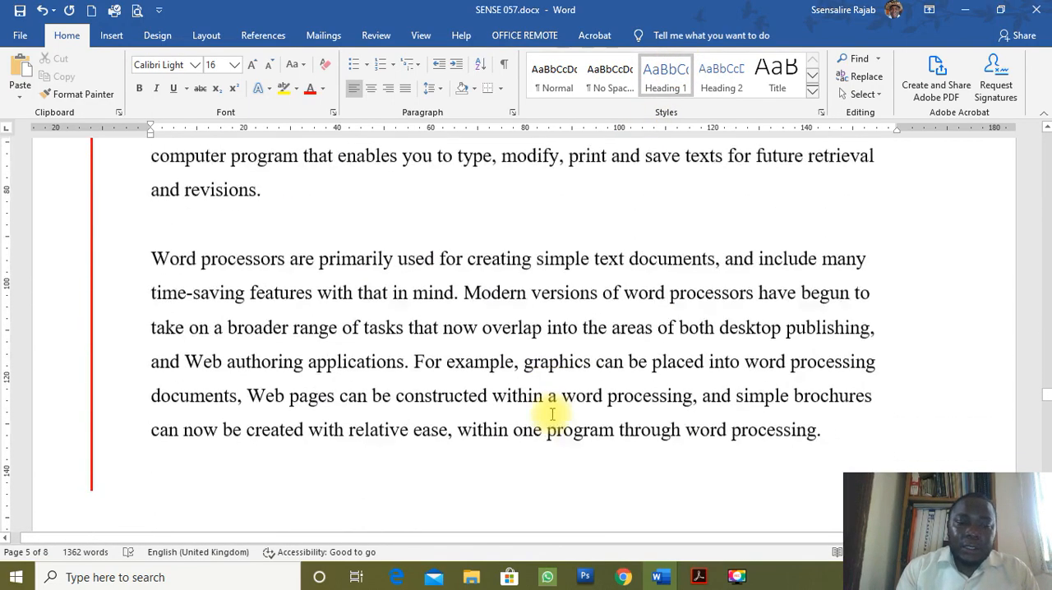
scroll(555, 411, "down", 1)
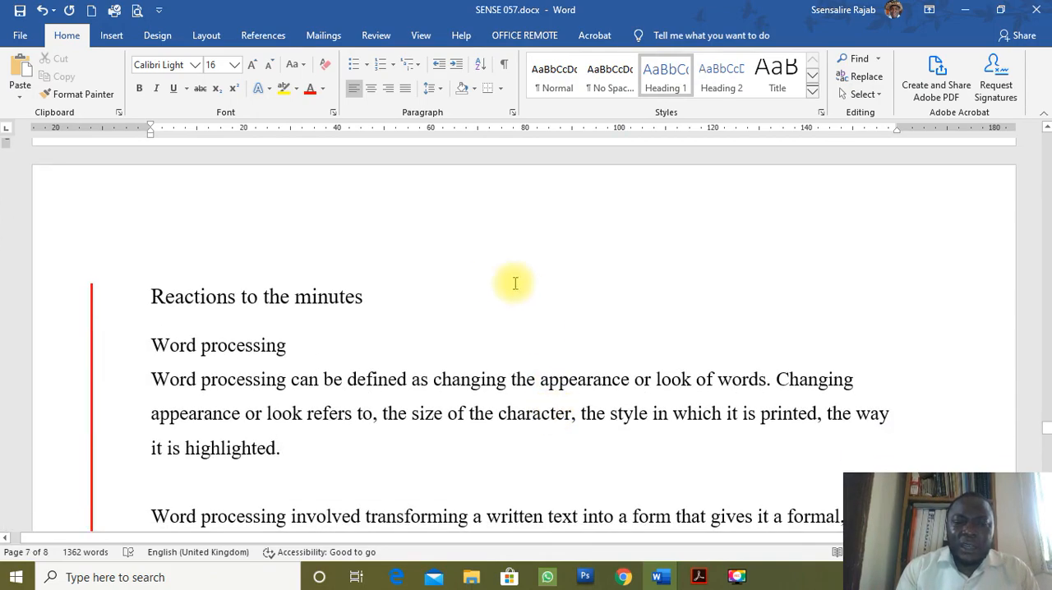
left_click(470, 302)
left_click(665, 70)
scroll(476, 381, "down", 5)
scroll(484, 376, "down", 10)
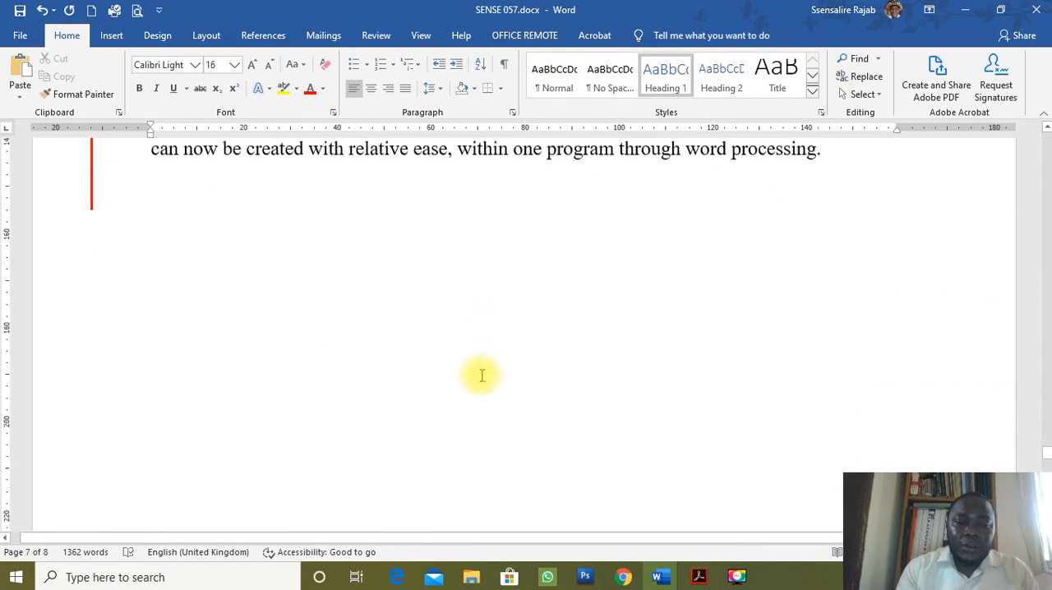
left_click(488, 328)
left_click(723, 74)
left_click(670, 70)
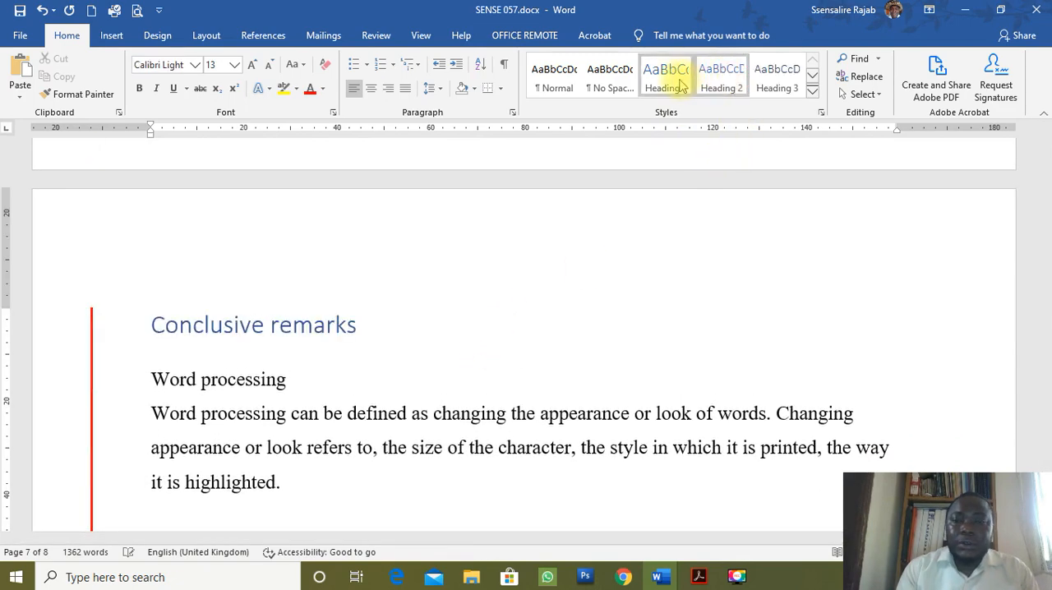
Review the title styling on every page, from "Conclusive remarks" back to "Executive summary".
scroll(494, 402, "down", 3)
scroll(494, 402, "down", 8)
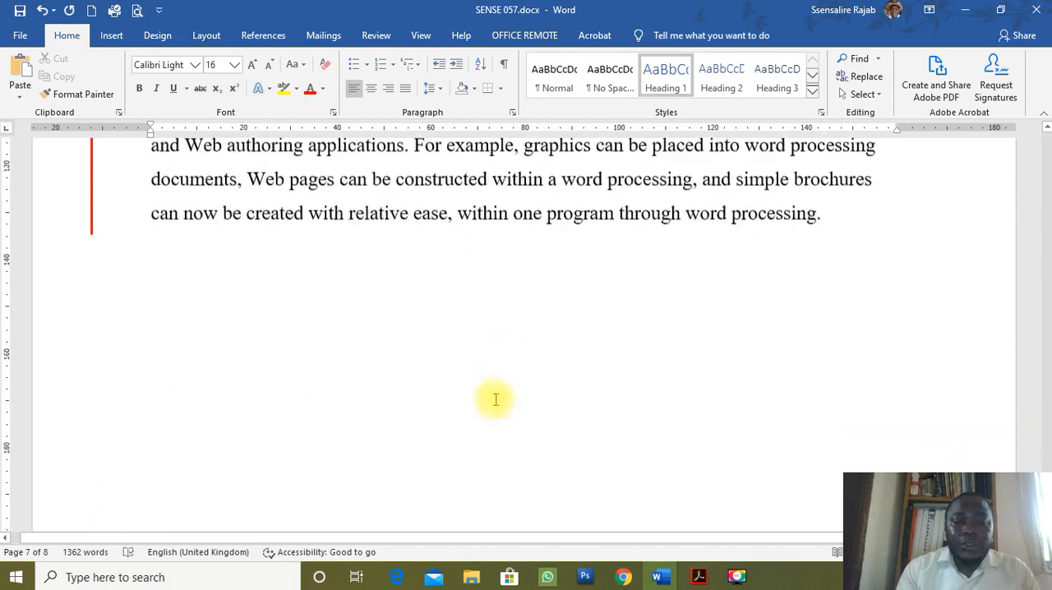
scroll(497, 398, "up", 10)
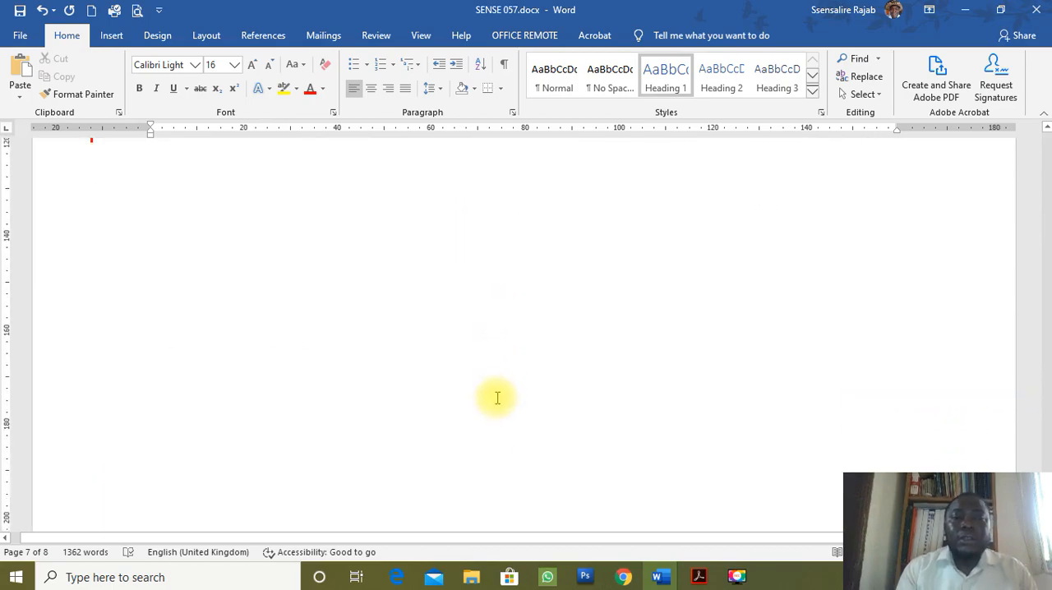
scroll(498, 401, "up", 2)
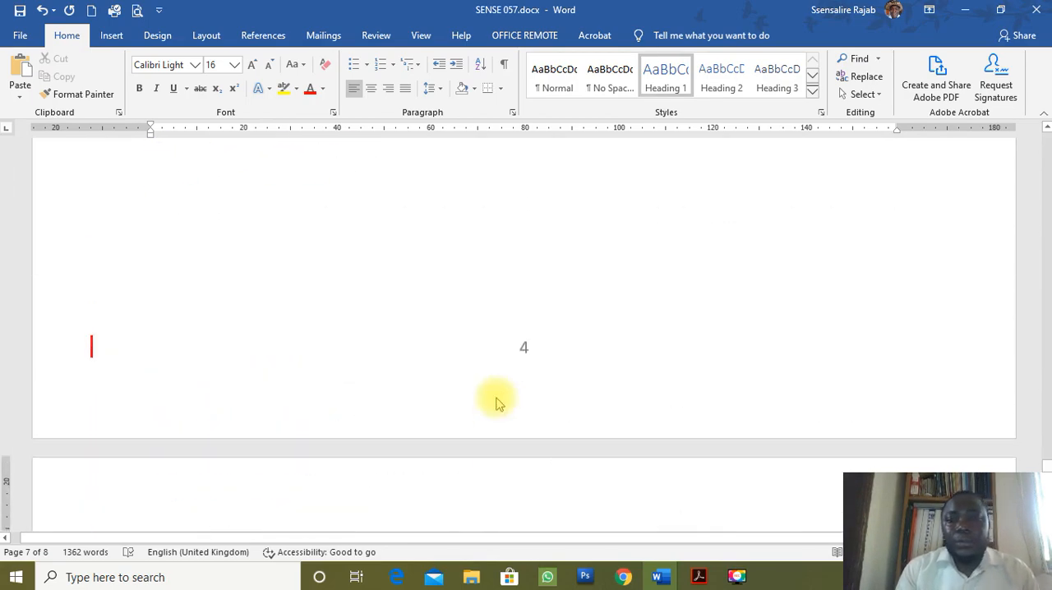
scroll(500, 390, "down", 4)
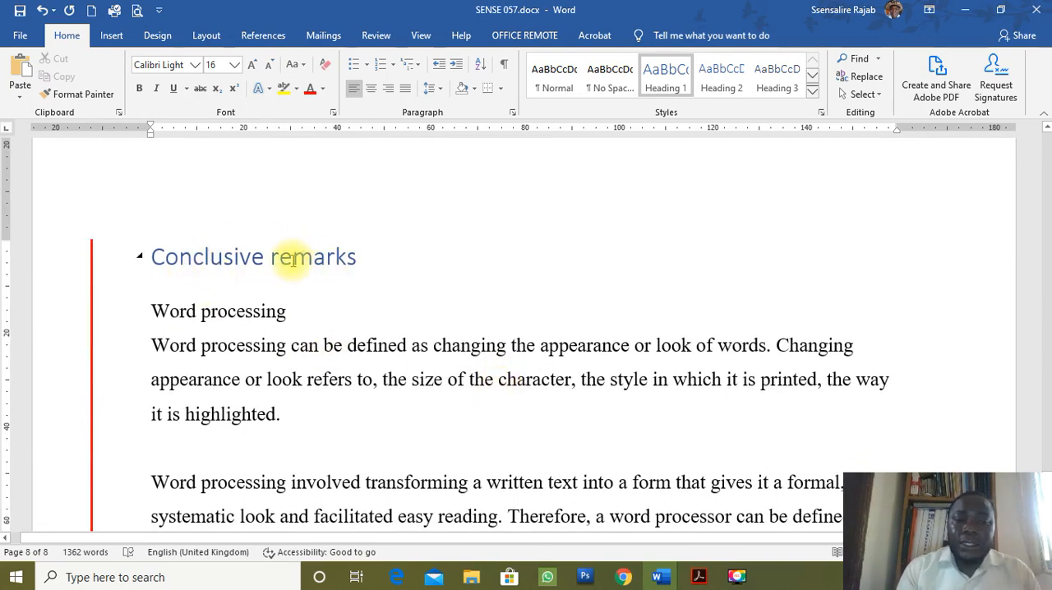
scroll(292, 259, "up", 1)
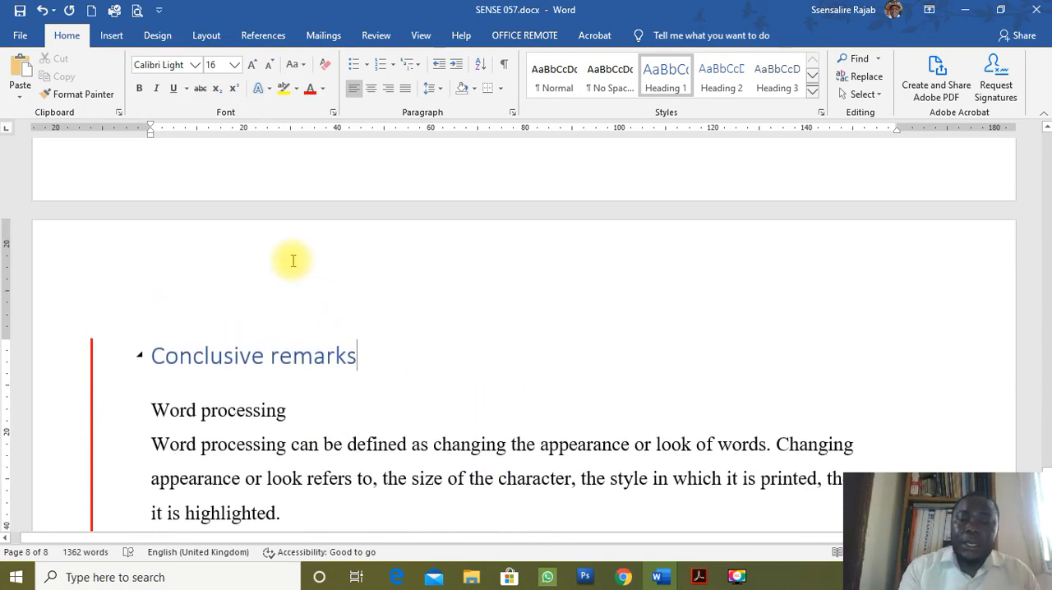
key("Page_Up")
key("Page_Up")
key("Page_Up")
key("Page_Up")
key("Page_Up")
key("Page_Up")
key("Page_Up")
key("Page_Up")
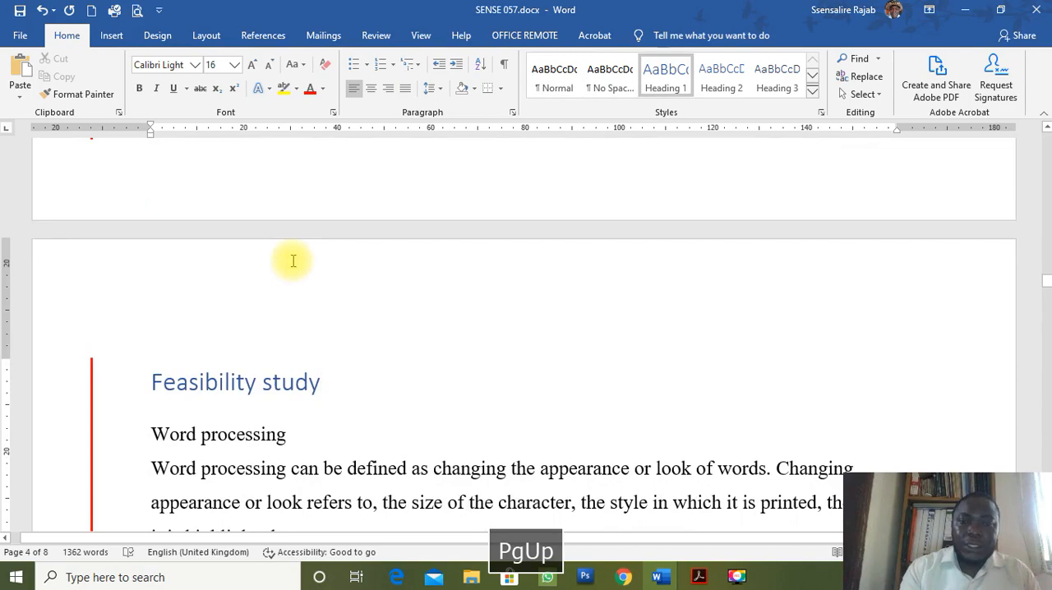
key("Page_Up")
key("Page_Up")
key("Page_Up")
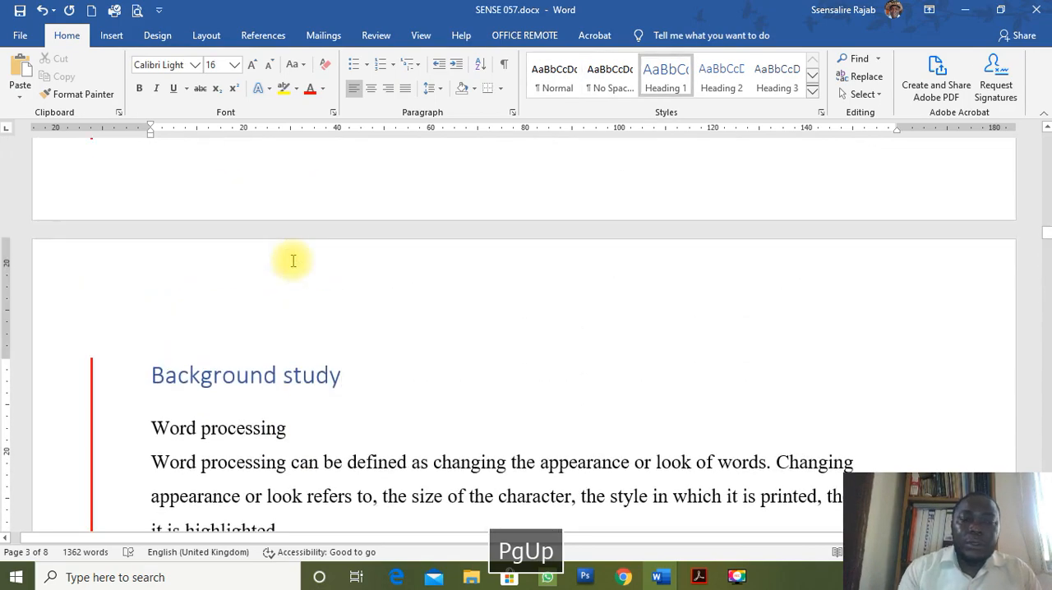
key("Page_Up")
key("Page_Up")
key("Page_Up")
key("Page_Up")
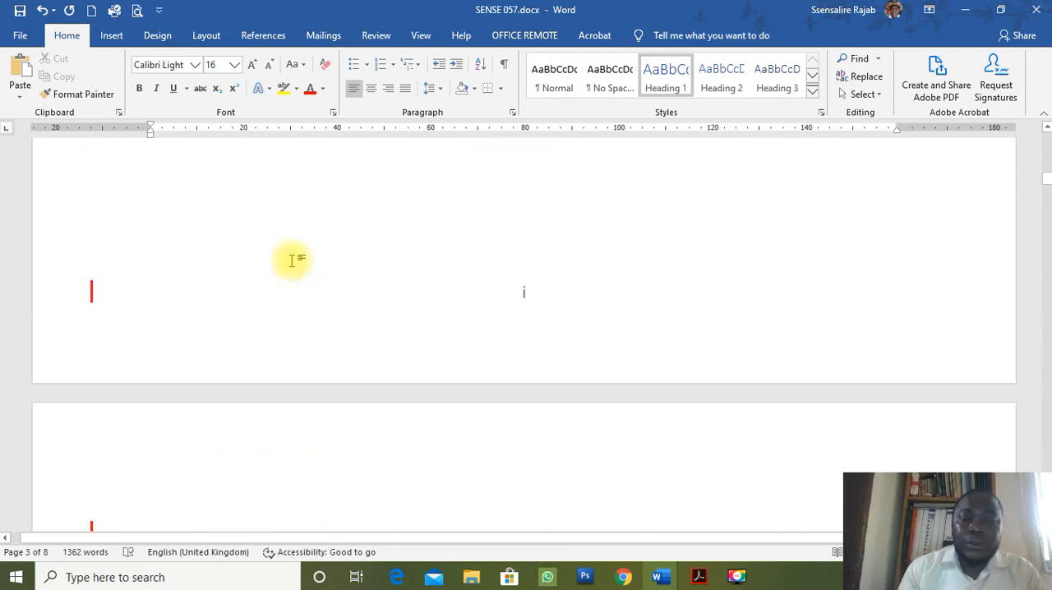
scroll(293, 265, "down", 6)
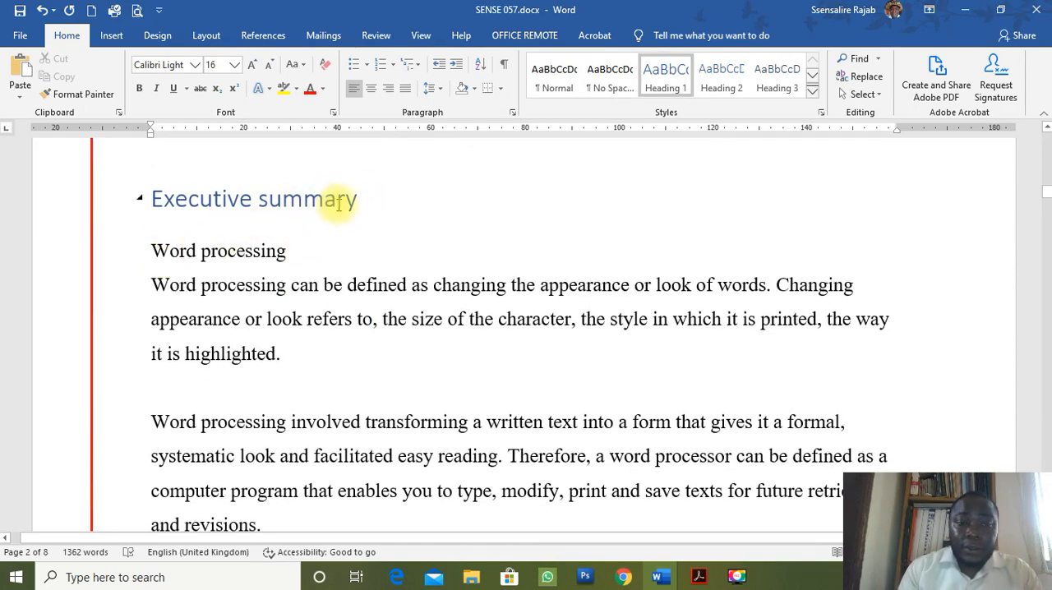
left_click(395, 199)
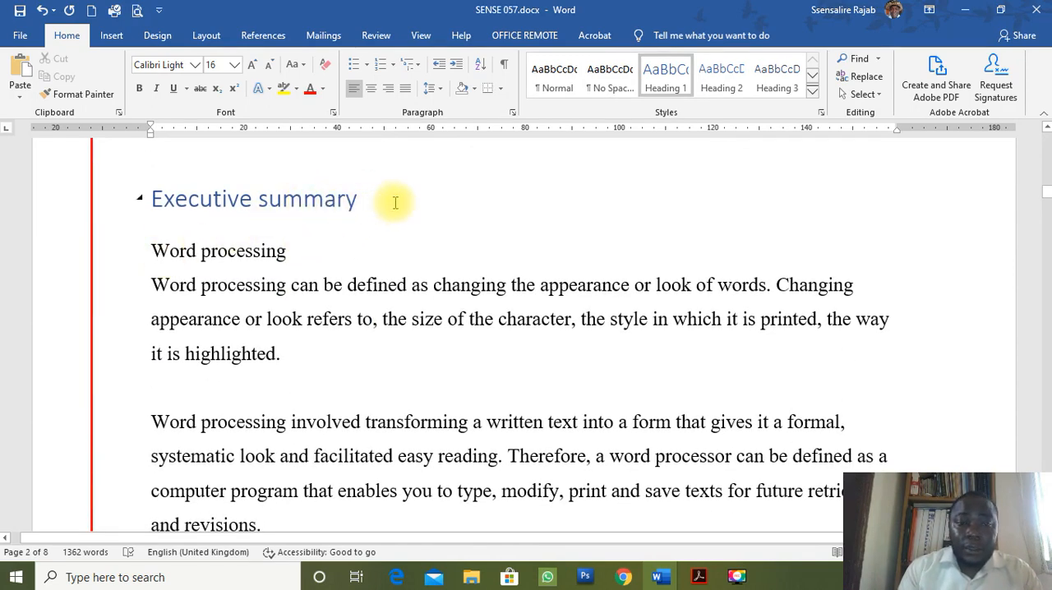
Modify the Heading 1 style to bold Times New Roman with Automatic font colour, and turn on automatic updating.
right_click(677, 88)
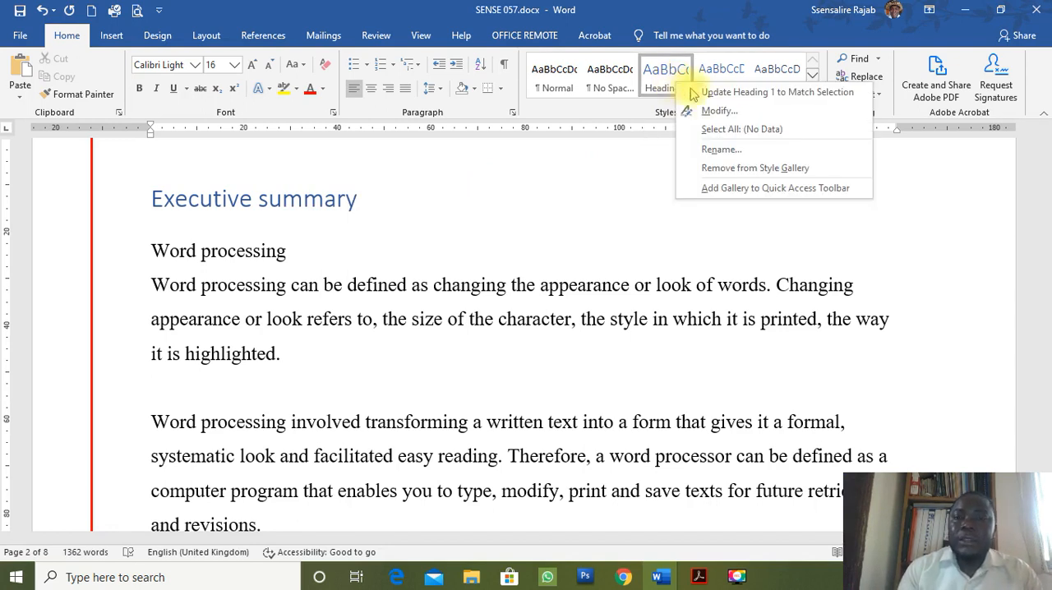
left_click(710, 110)
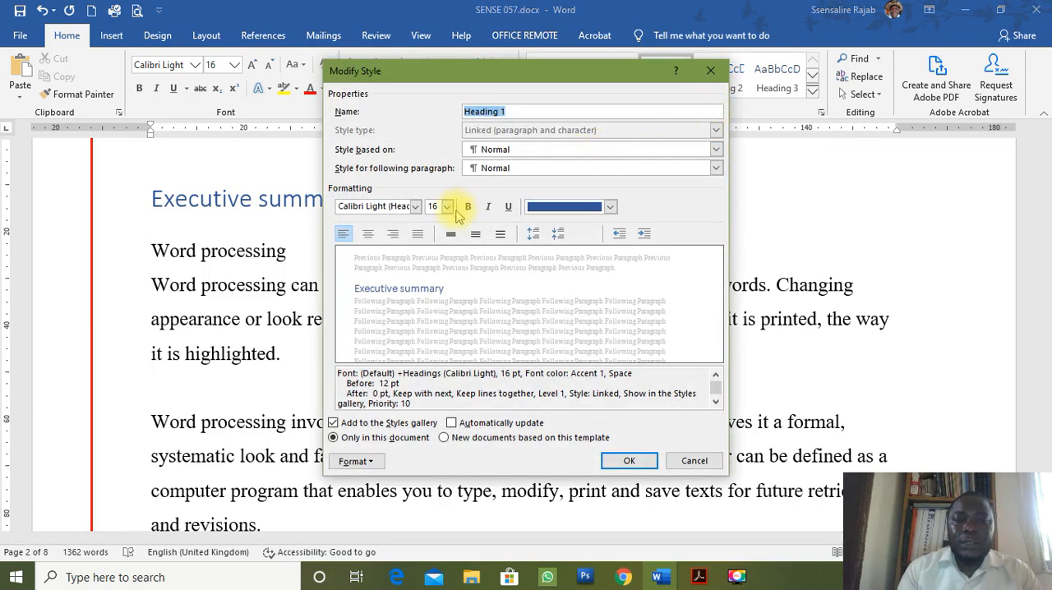
left_click(416, 206)
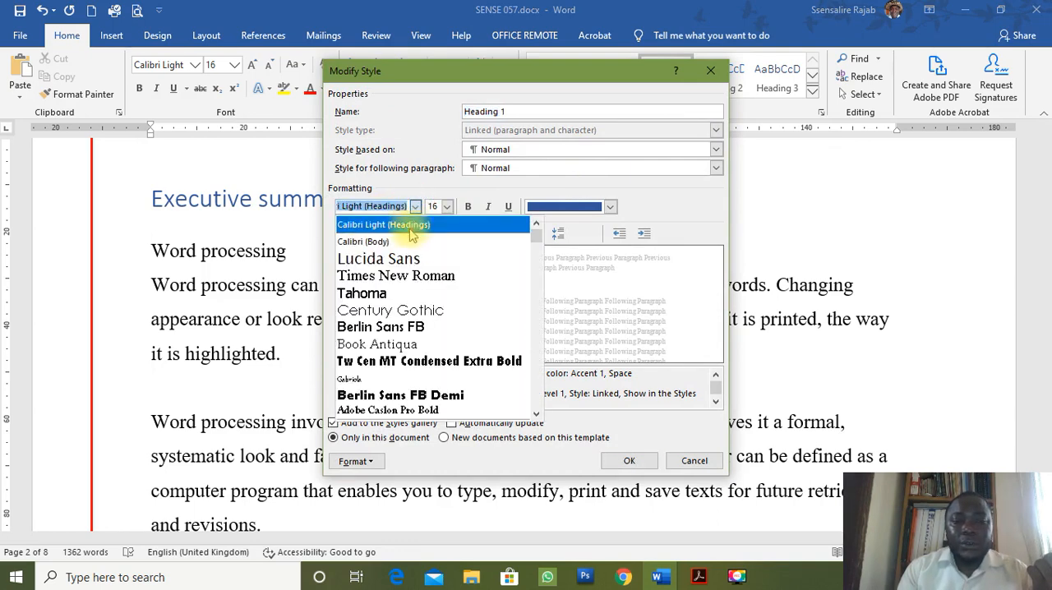
left_click(409, 277)
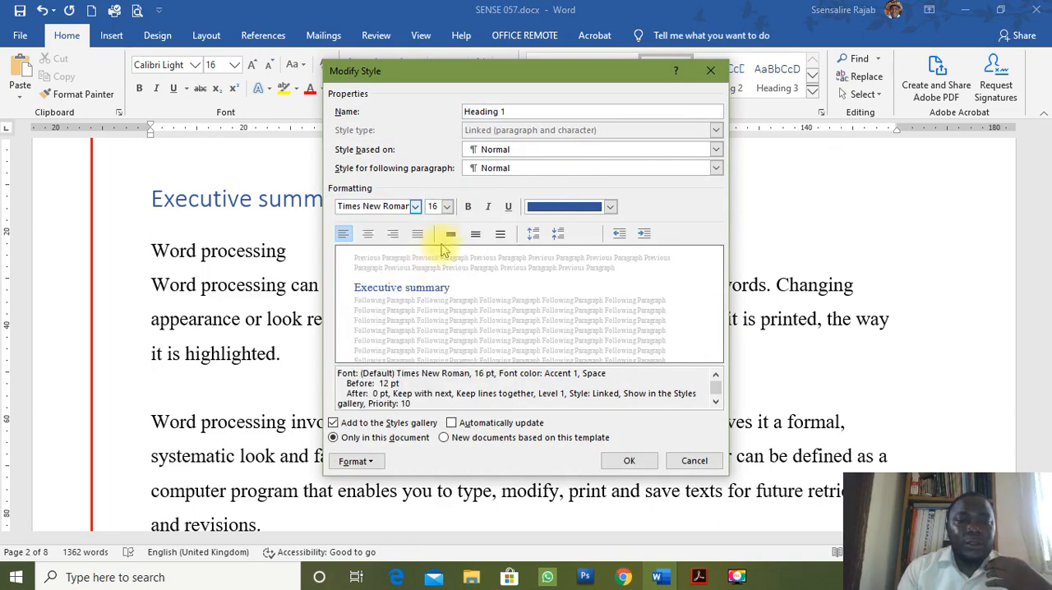
left_click(468, 207)
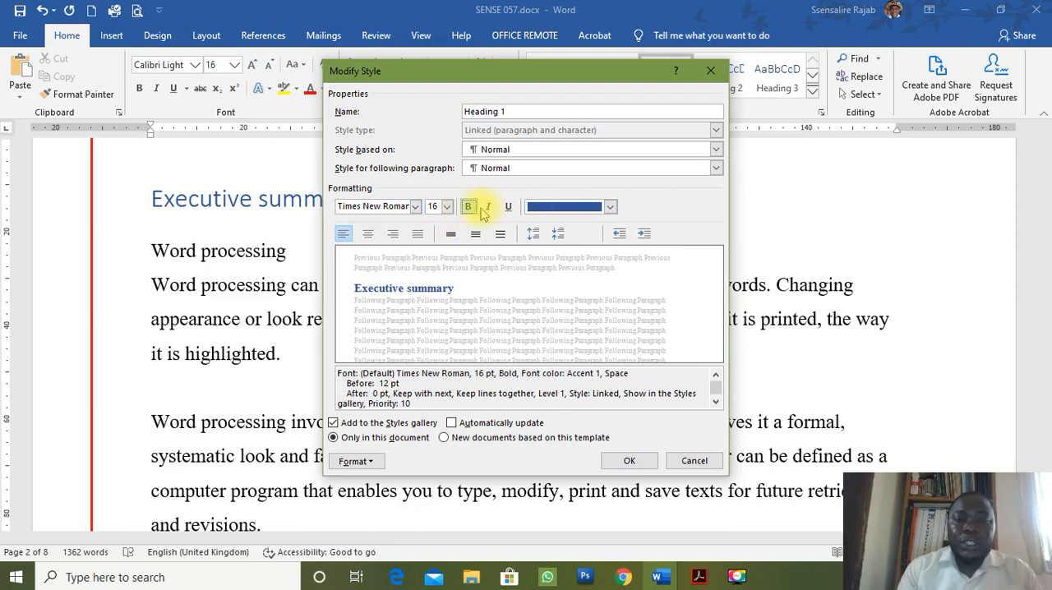
left_click(609, 207)
left_click(566, 226)
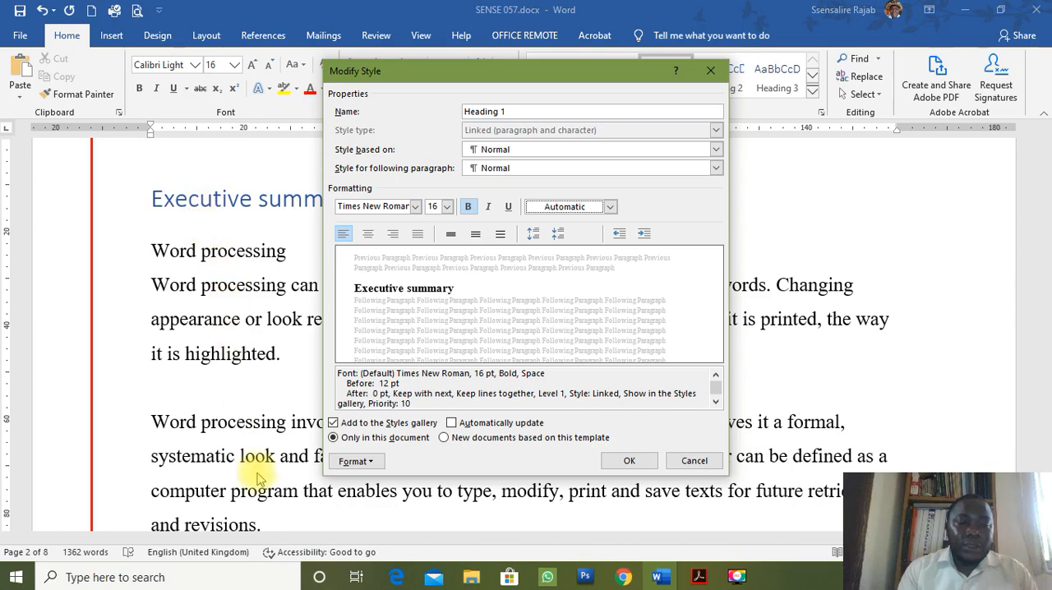
left_click(452, 424)
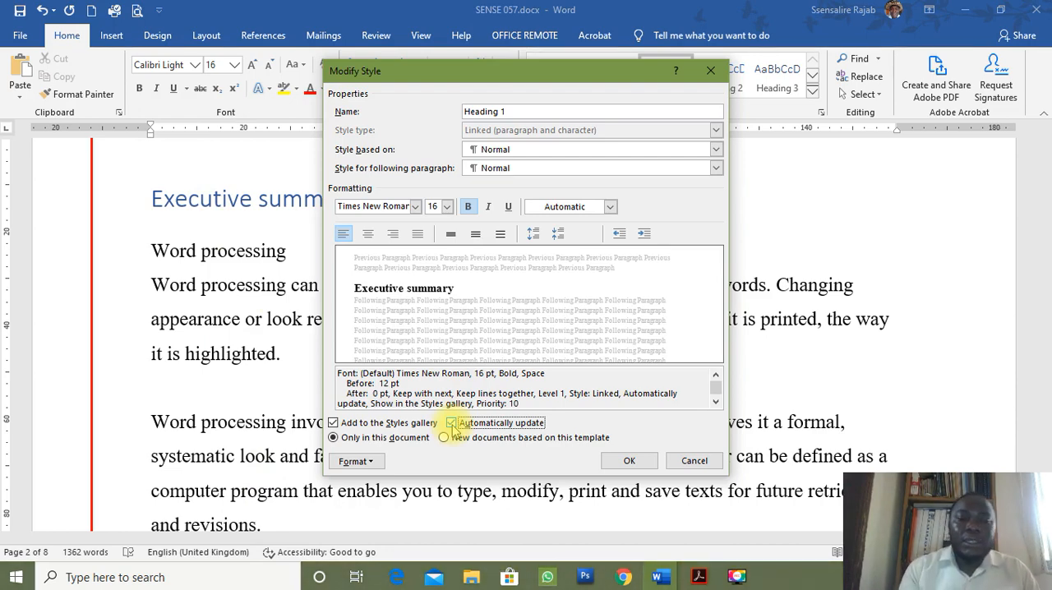
left_click(630, 461)
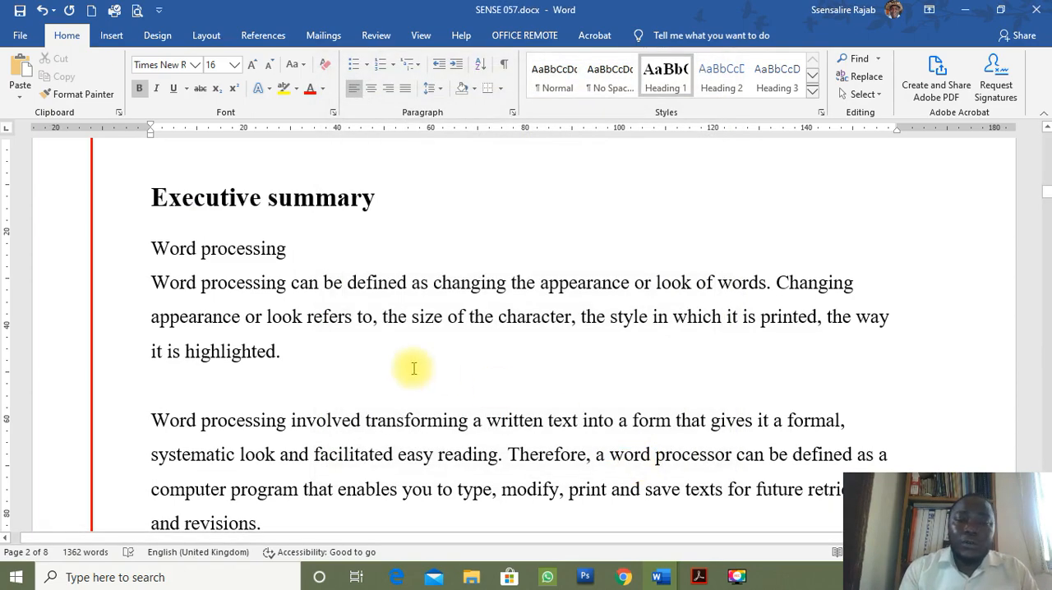
Check the updated title formatting on the "Background study" page and return to the start of the document.
scroll(414, 369, "down", 15)
scroll(415, 368, "down", 3)
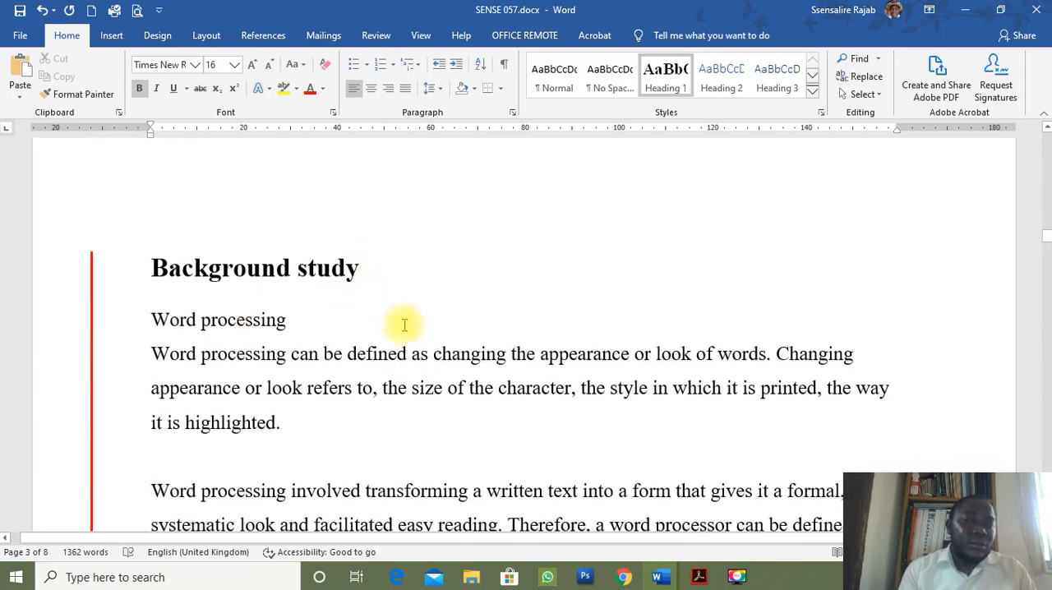
scroll(404, 326, "up", 20)
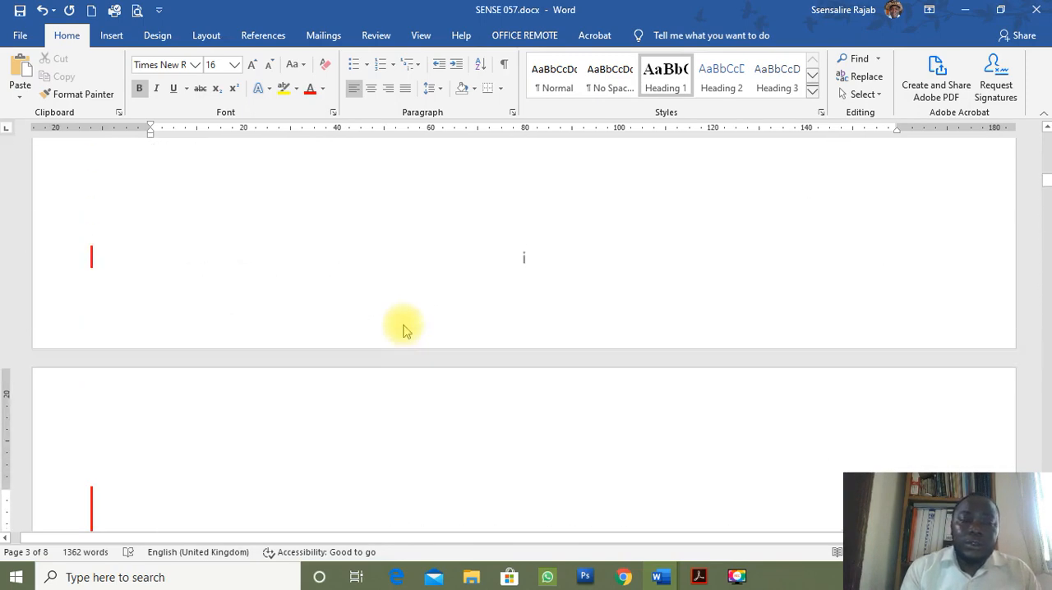
key("ctrl+Home")
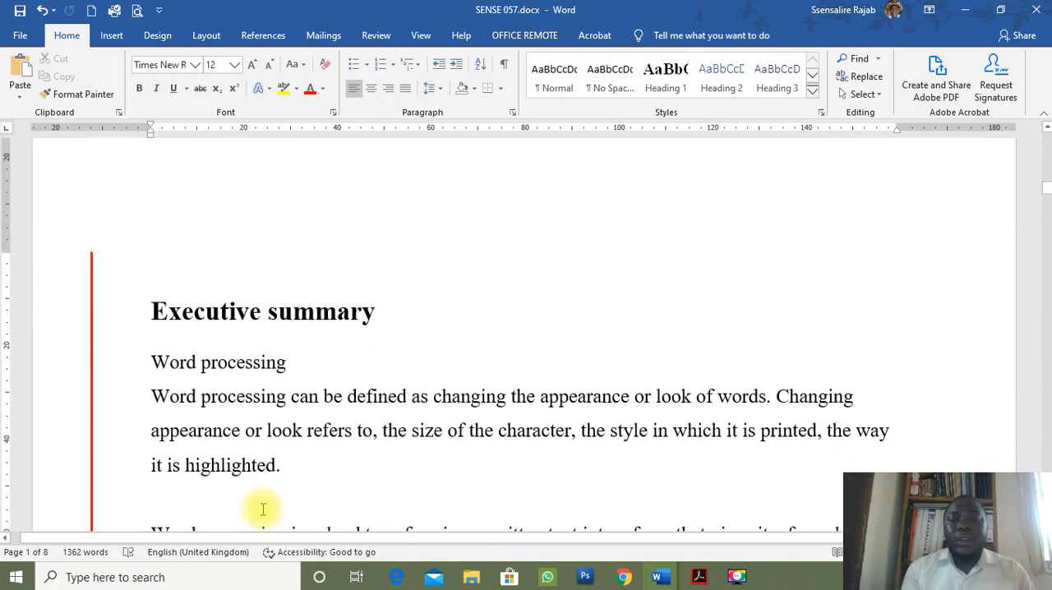
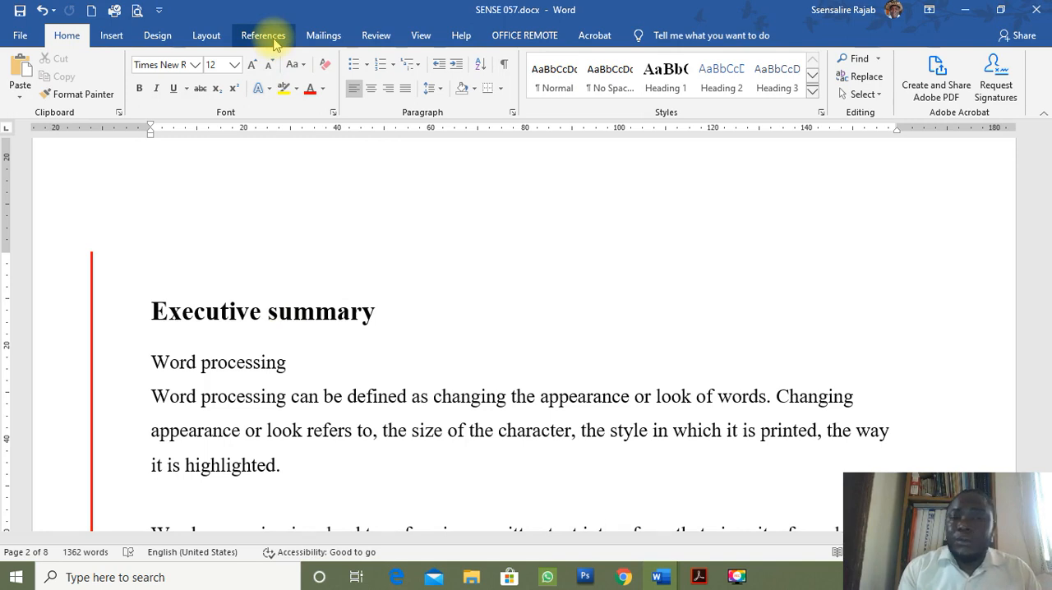
Insert an Automatic Table 2 table of contents above the "Executive summary" title on page ii.
left_click(276, 43)
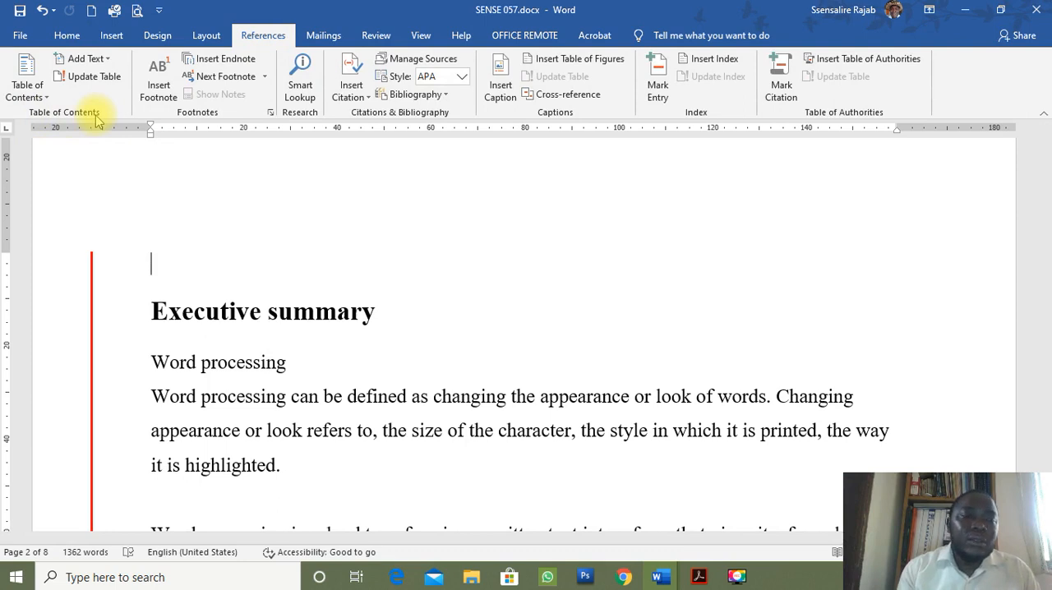
left_click(33, 72)
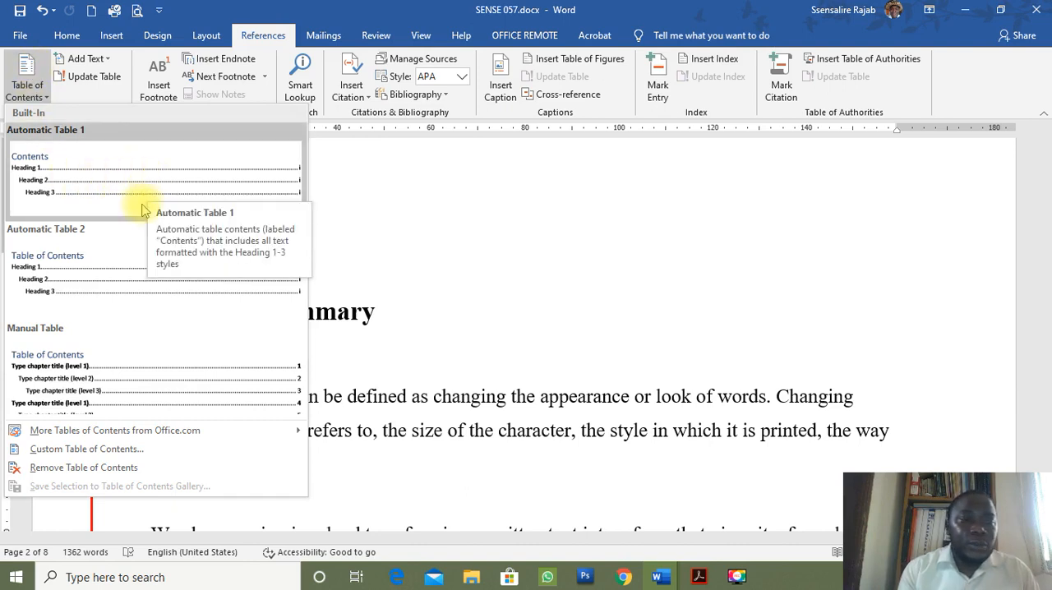
left_click(45, 281)
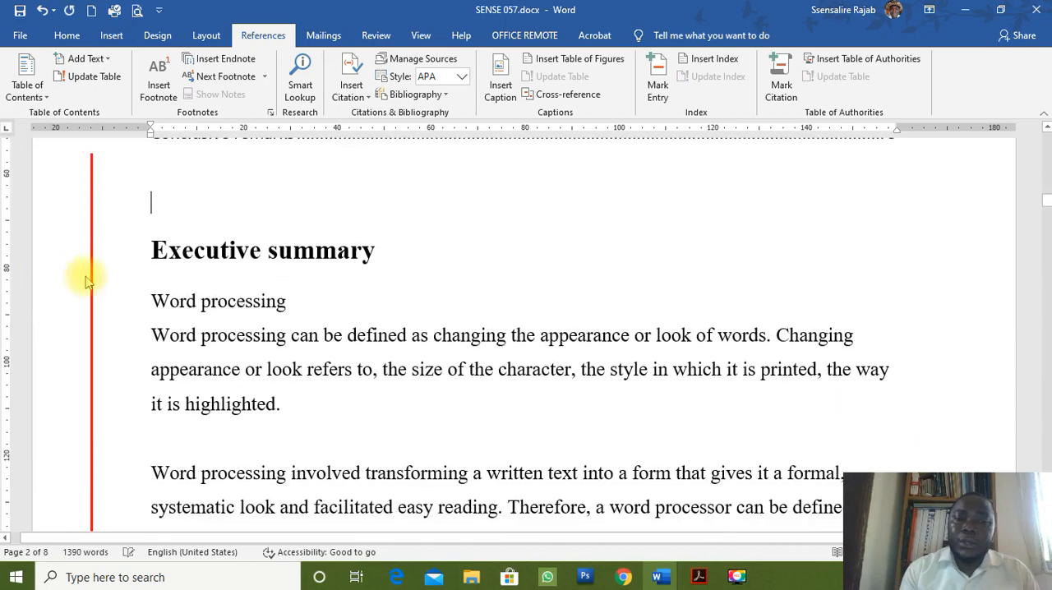
scroll(228, 275, "up", 5)
scroll(223, 277, "down", 2)
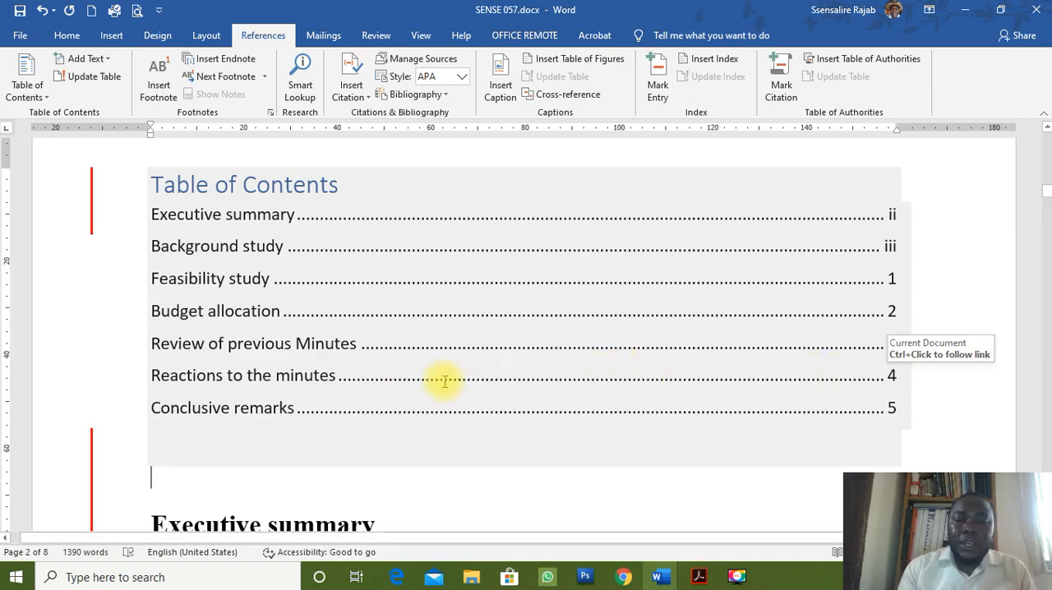
Test the "Reactions to the minutes" link in the table of contents and return to review the listed entries.
left_click(316, 380, "ctrl")
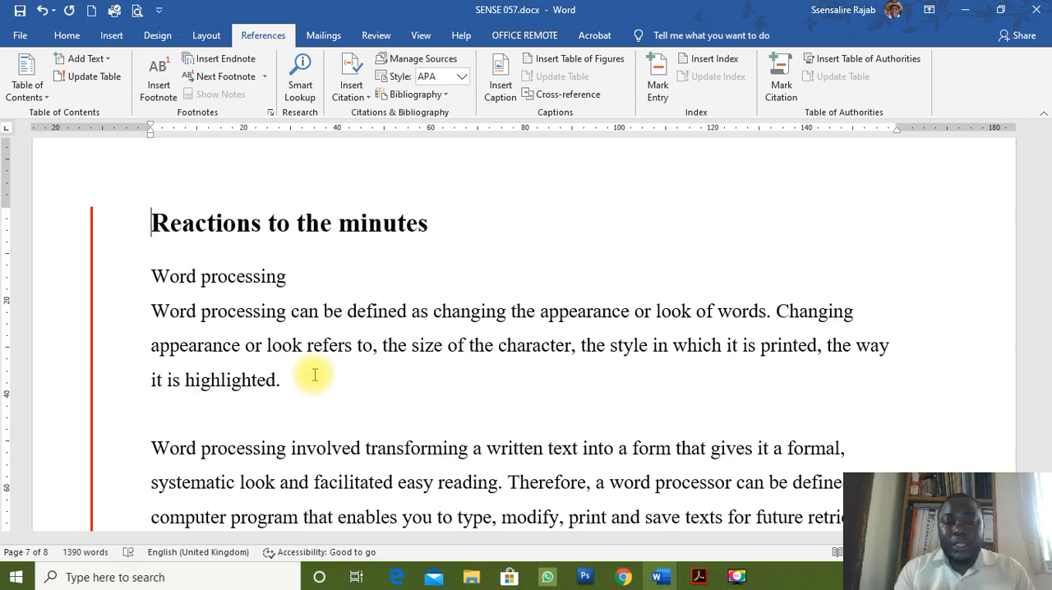
scroll(315, 374, "up", 10)
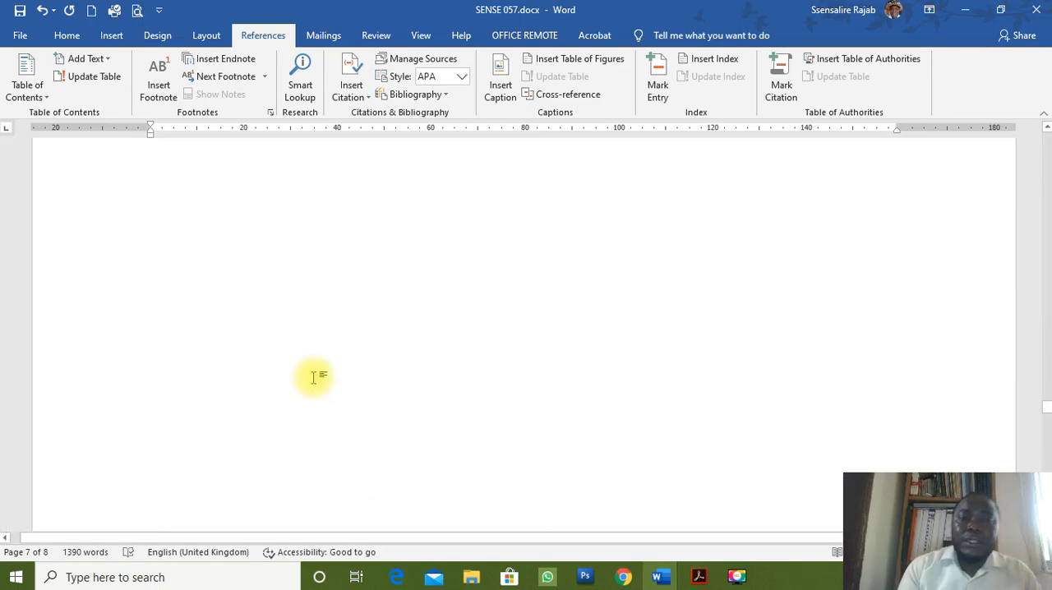
scroll(315, 379, "up", 15)
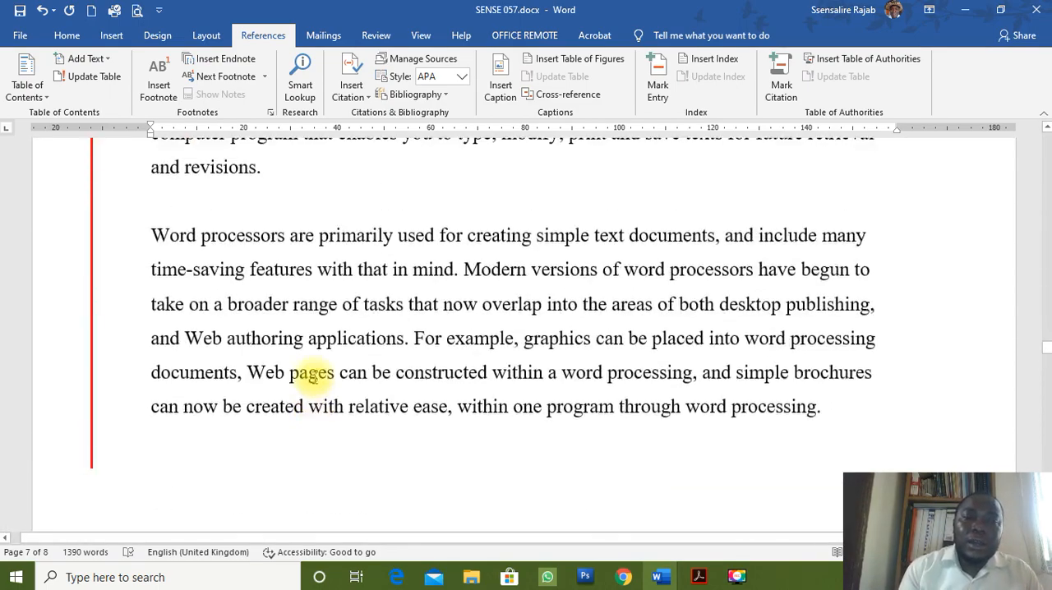
key("Page_Up")
key("Page_Up")
key("Page_Up")
key("Page_Up")
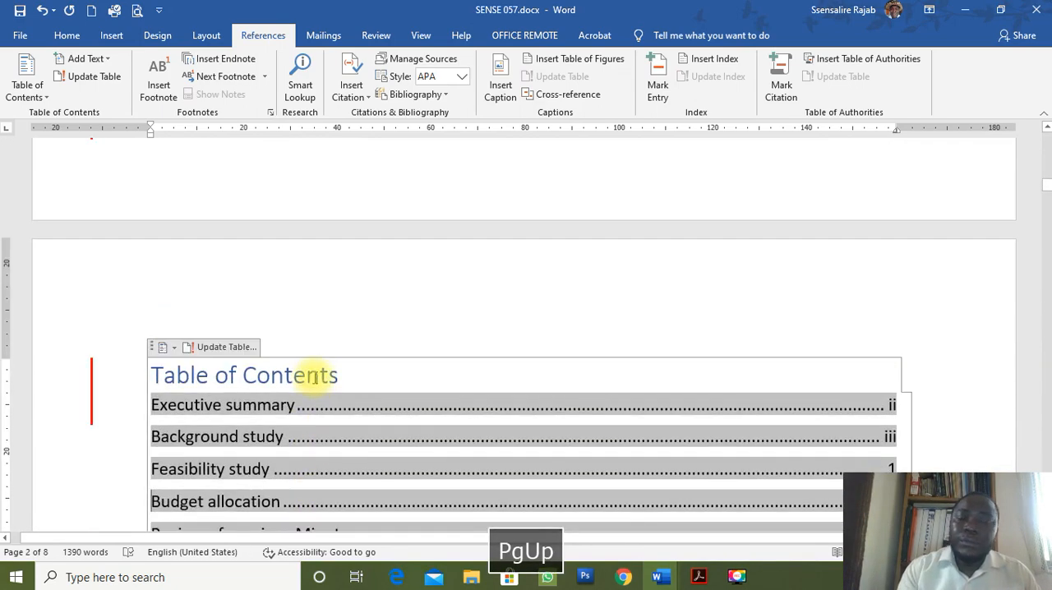
scroll(522, 434, "down", 5)
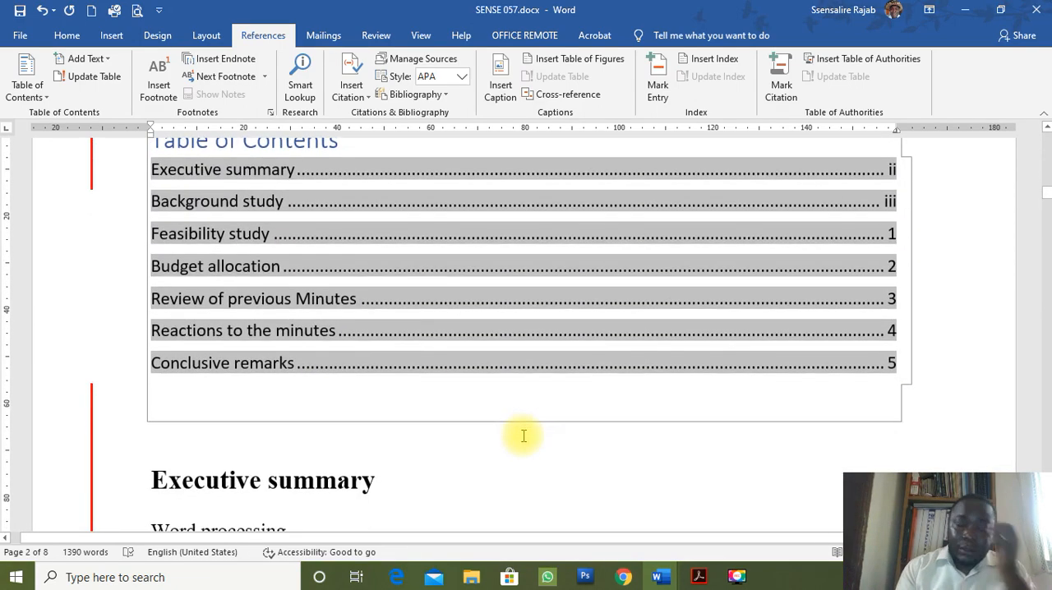
scroll(523, 435, "up", 2)
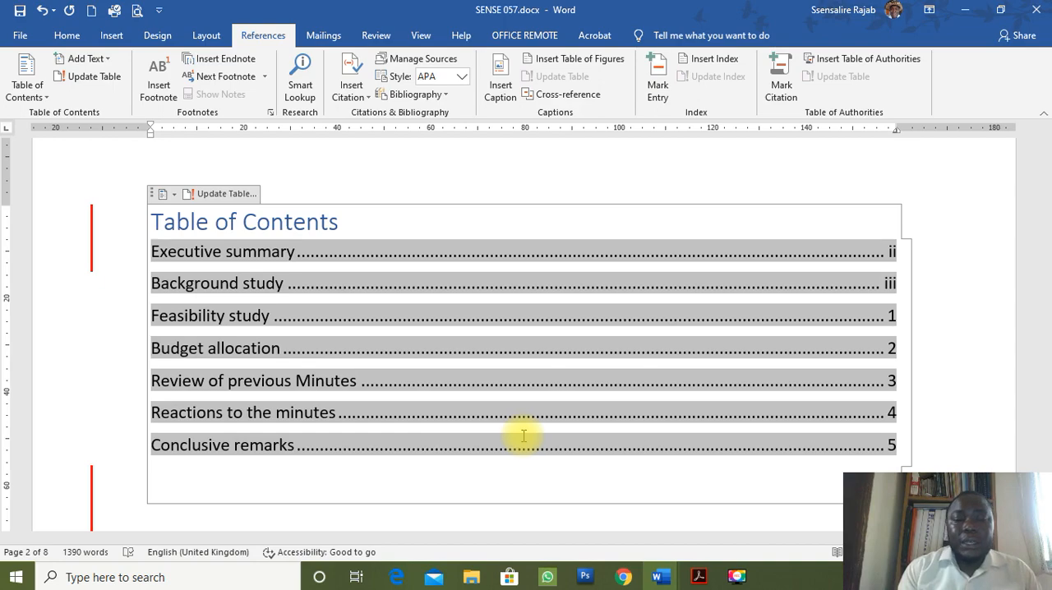
scroll(523, 436, "down", 5)
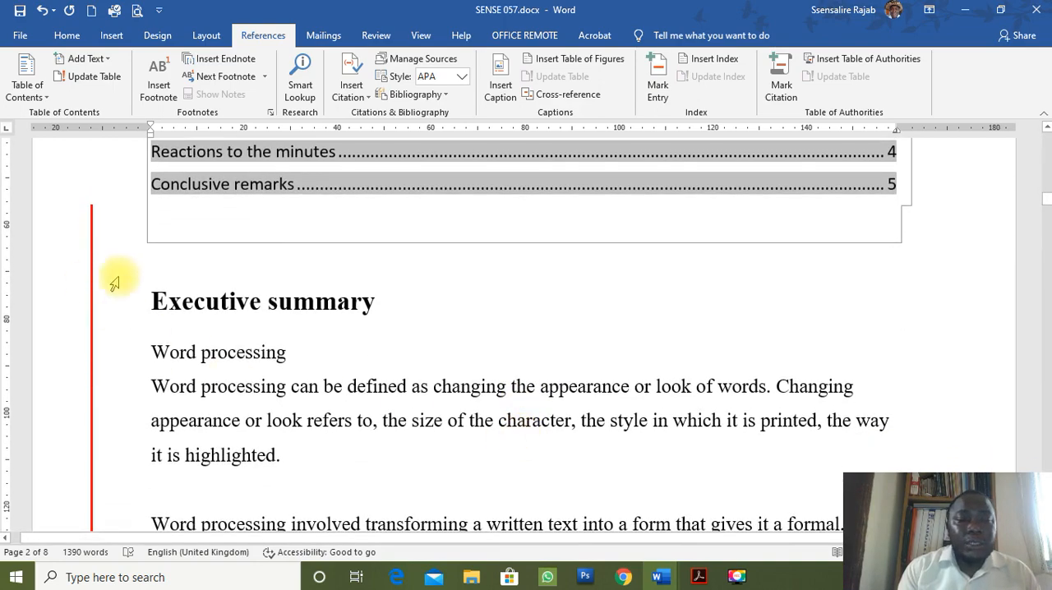
Try to move the "Executive summary" title onto a new page with a page break after the table of contents.
left_click(149, 300)
scroll(374, 386, "down", 10)
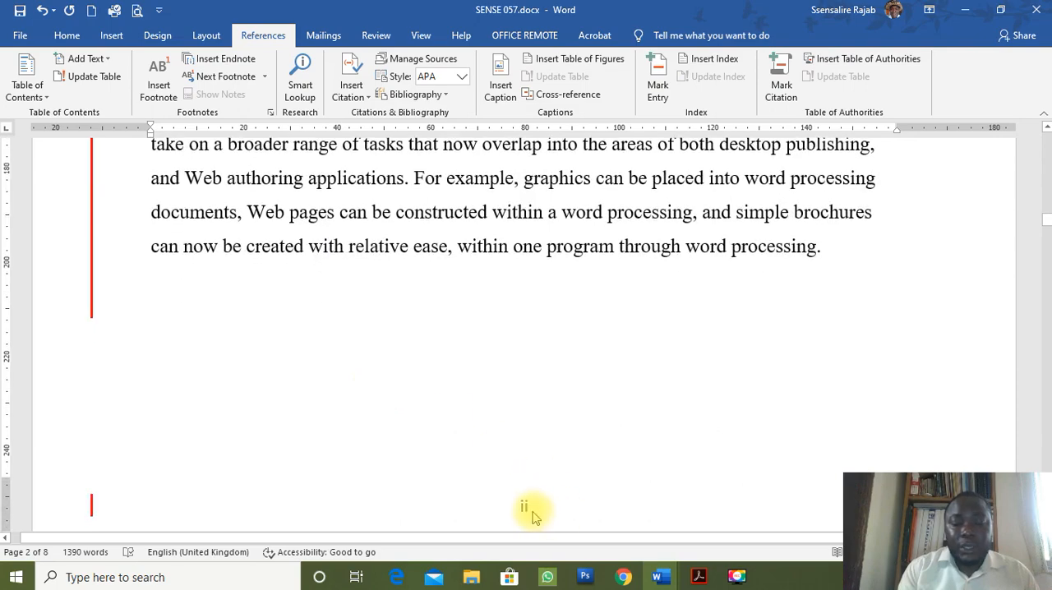
scroll(403, 347, "up", 3)
scroll(404, 351, "up", 3)
key("ctrl+Return")
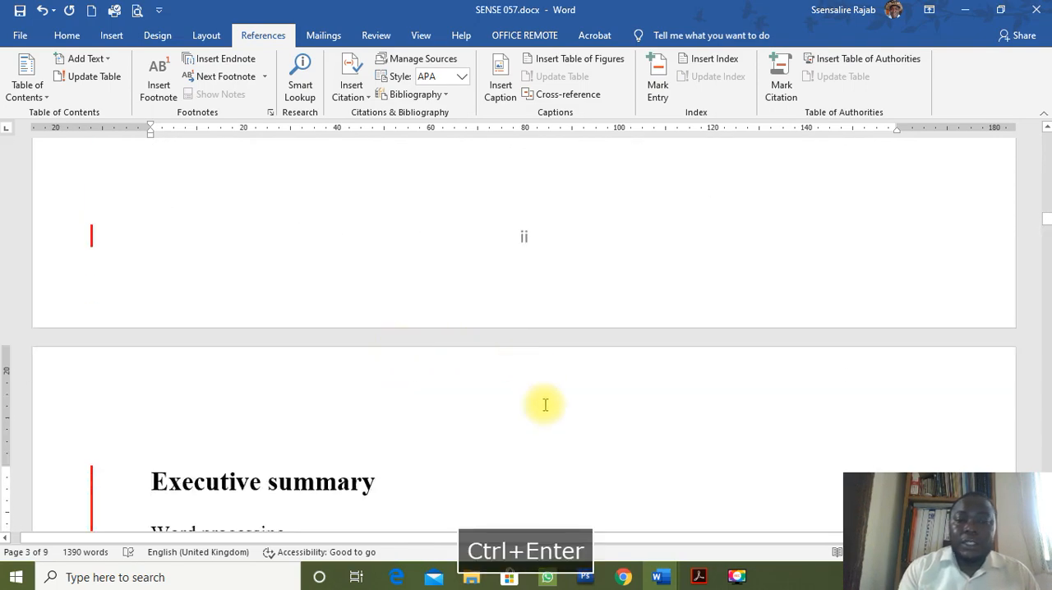
scroll(545, 404, "down", 3)
scroll(545, 404, "down", 5)
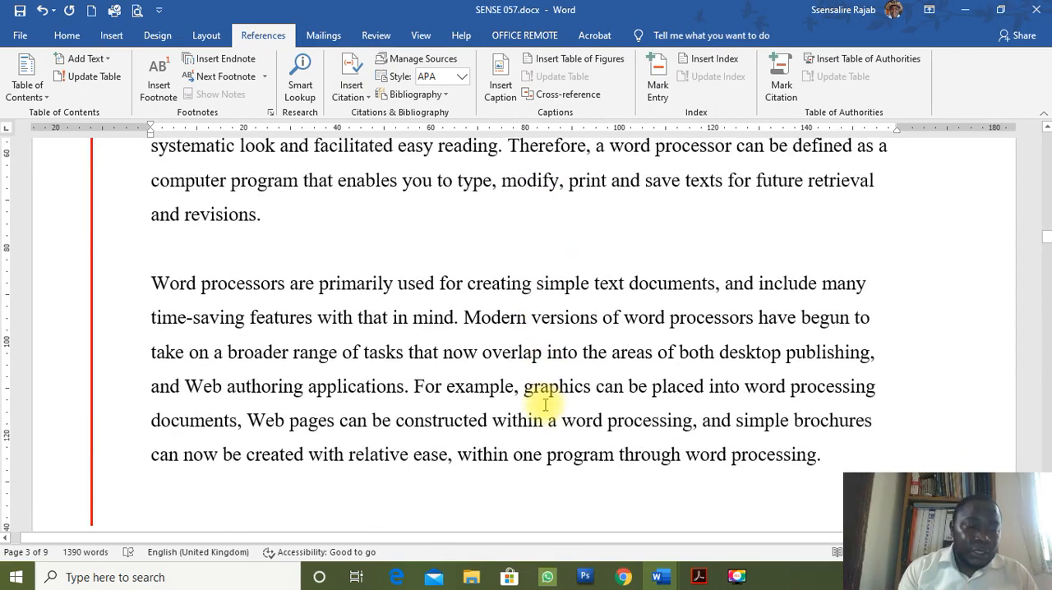
scroll(545, 403, "up", 1)
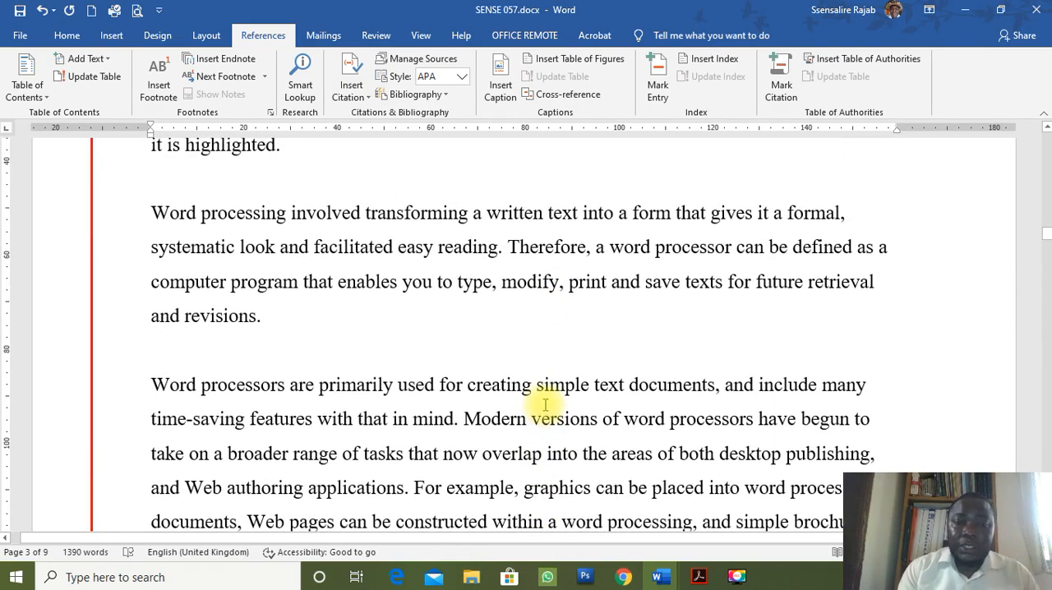
scroll(545, 404, "up", 8)
scroll(544, 406, "up", 1)
scroll(545, 406, "up", 3)
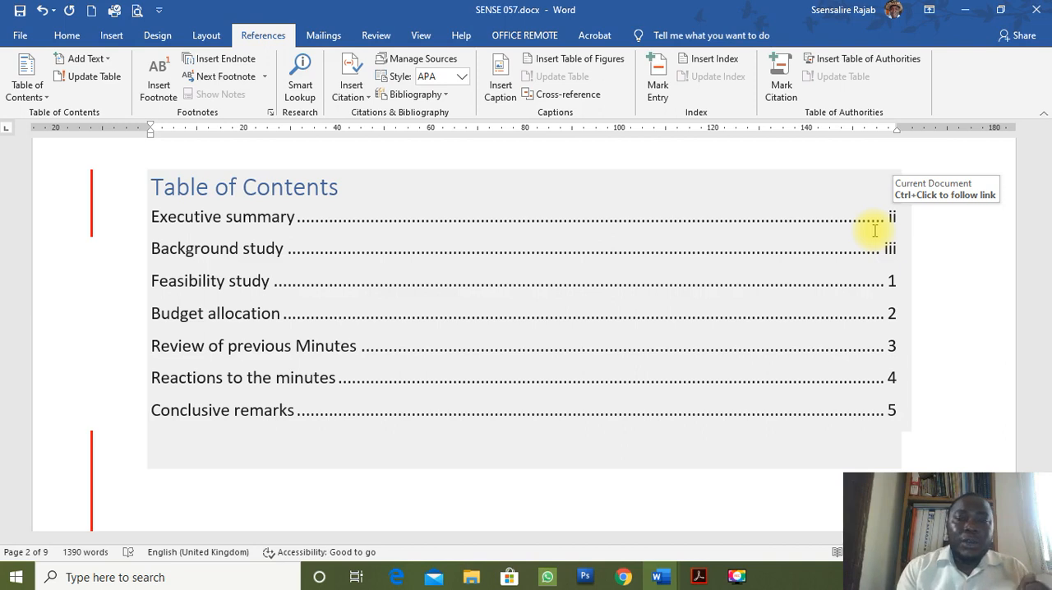
Try updating the entire table of contents, and undo both the update and the page break before "Executive summary".
left_click(489, 312)
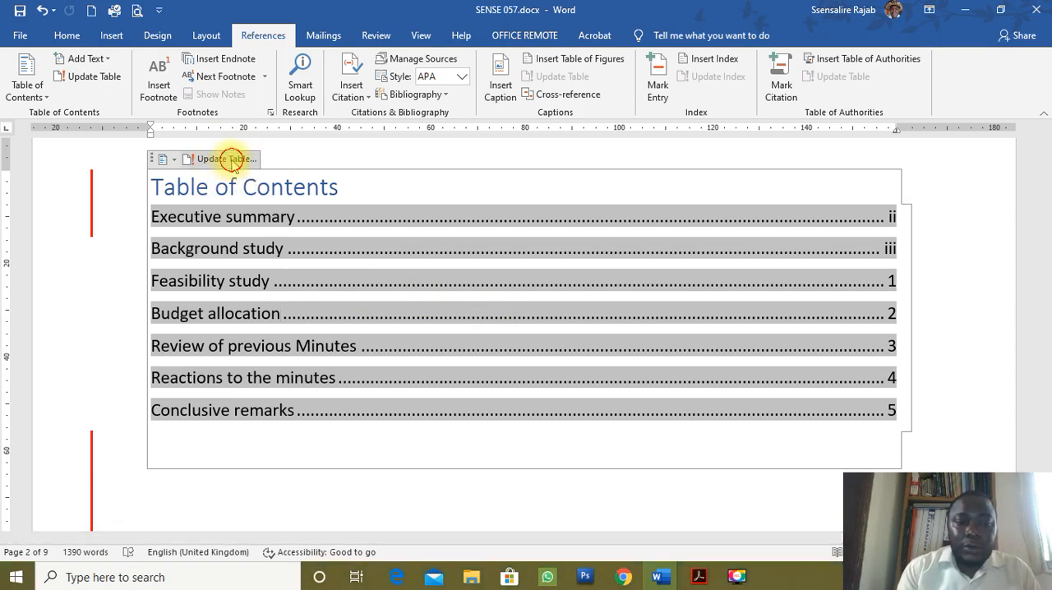
left_click(233, 160)
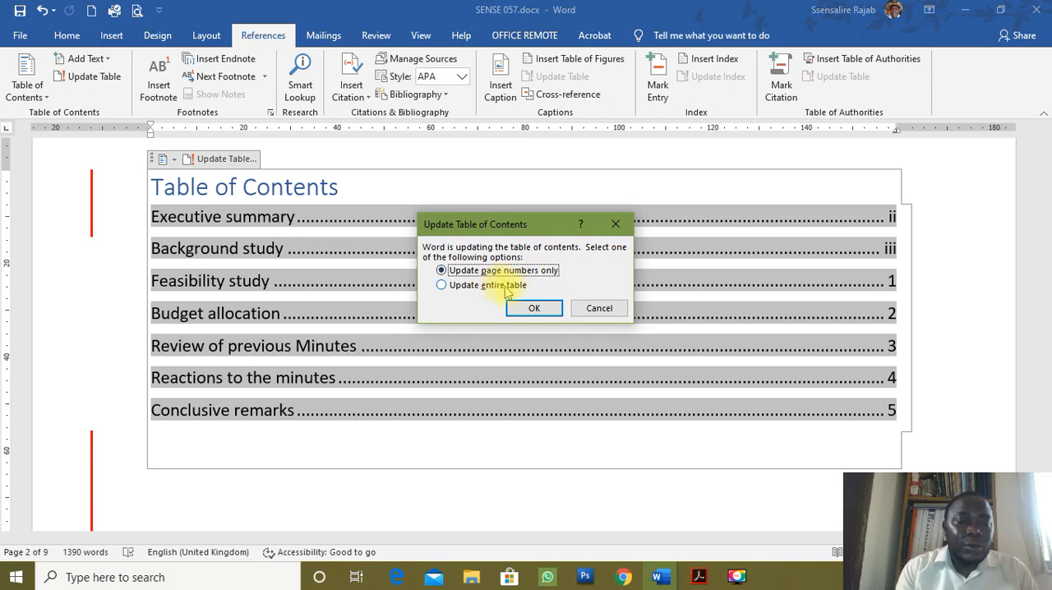
left_click(476, 284)
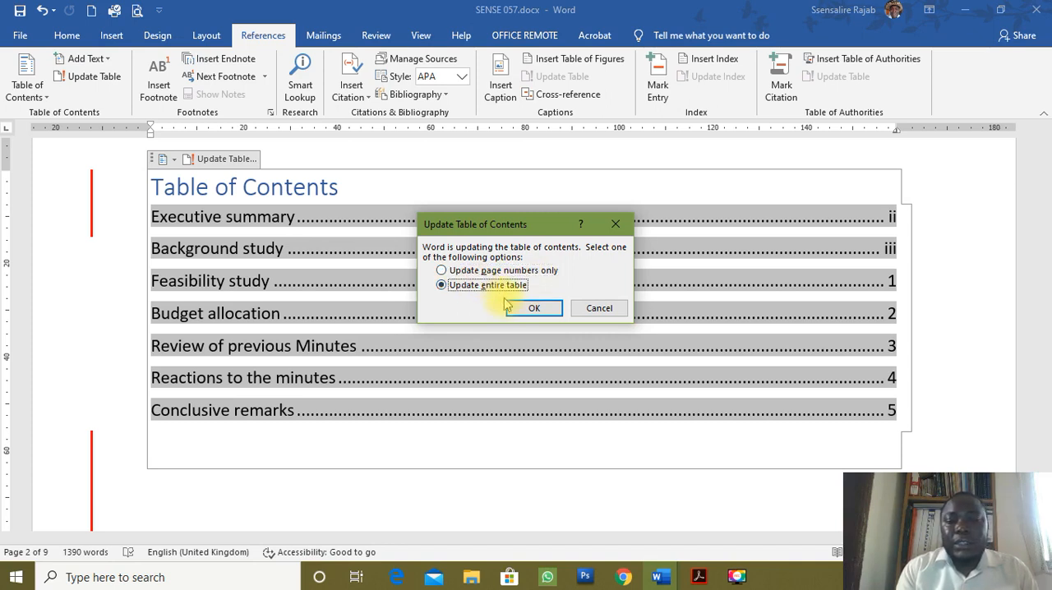
left_click(526, 309)
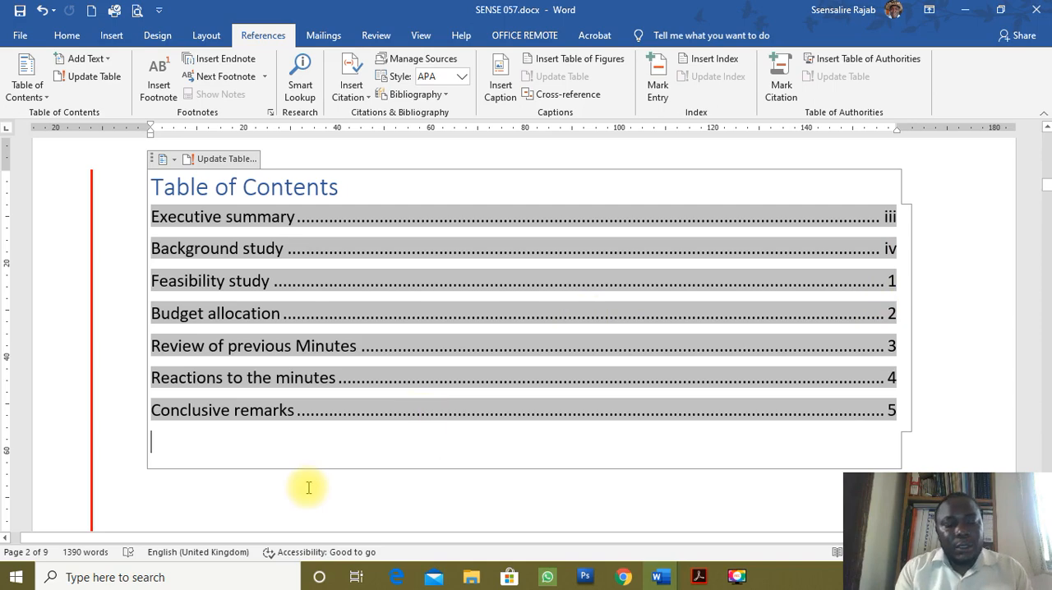
key("ctrl+z")
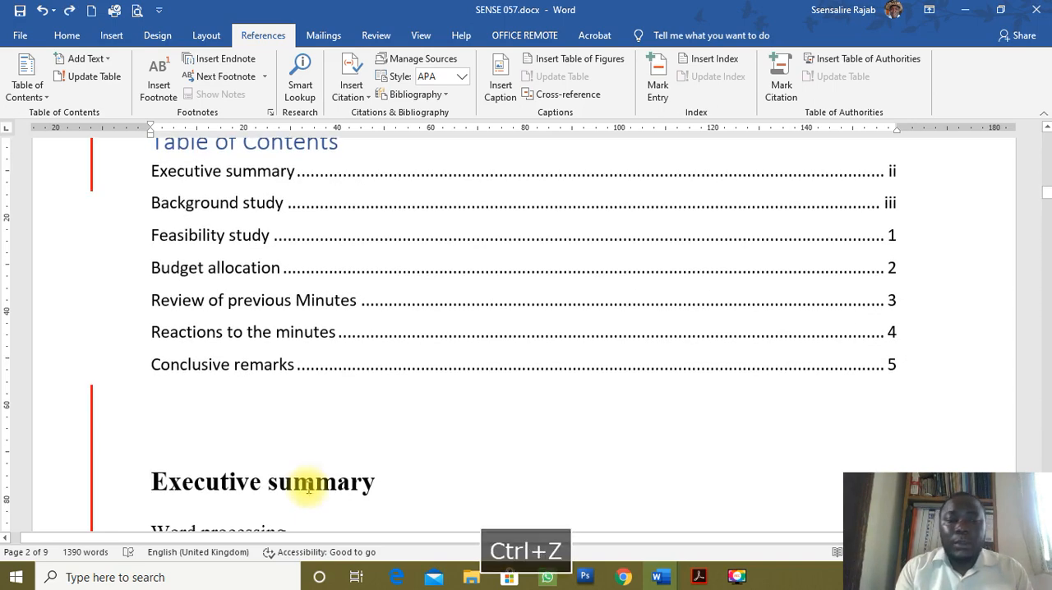
Copy the comment text "there is need to review this paragraph" from item f of the question paper in Acrobat and switch back to Word.
left_click(699, 580)
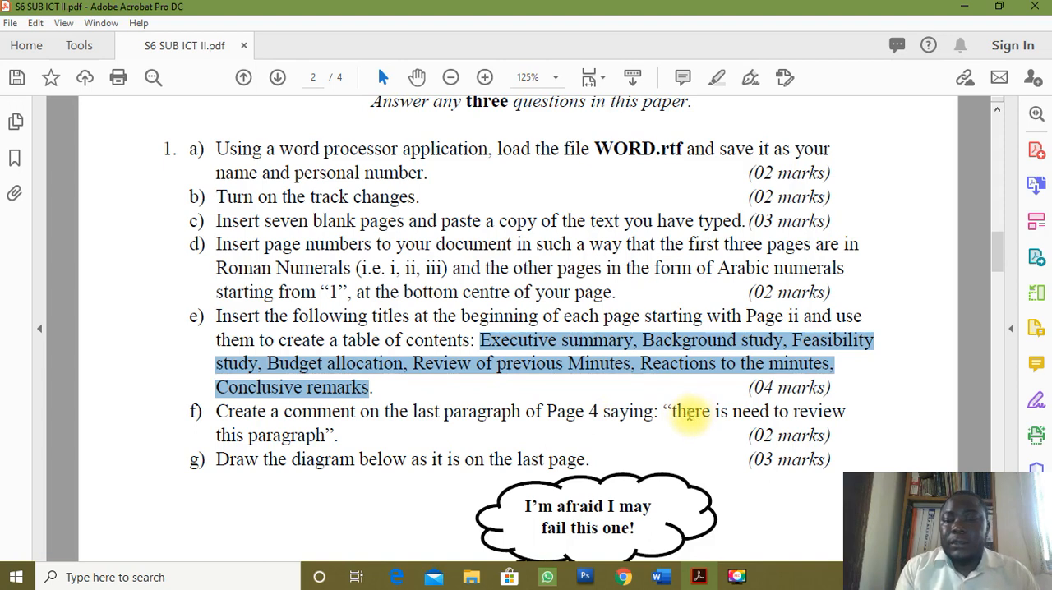
left_click_drag(674, 415, 328, 436)
key("ctrl+c")
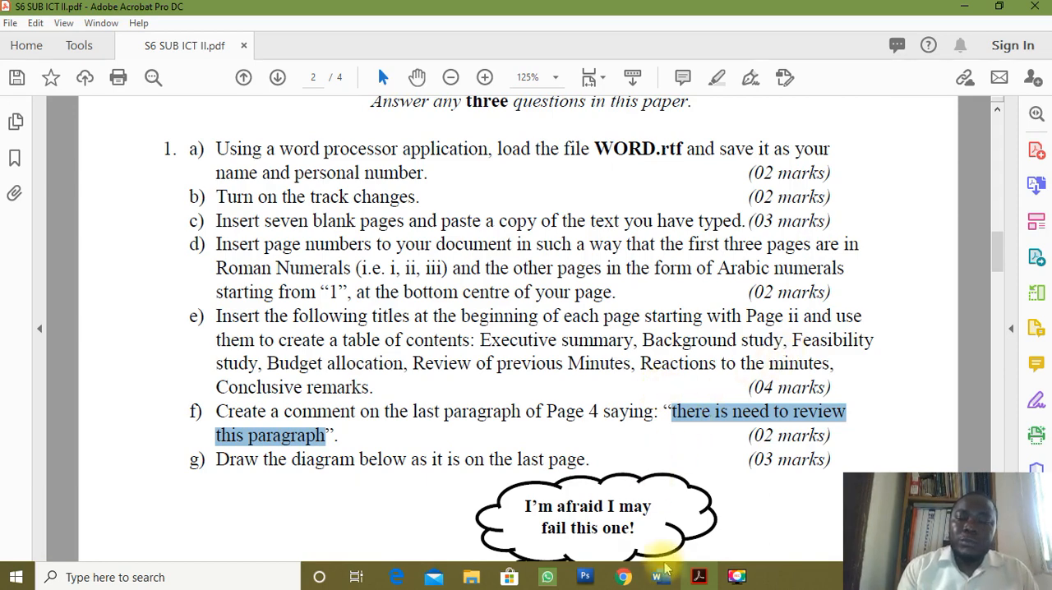
mouse_move(668, 582)
left_click(756, 522)
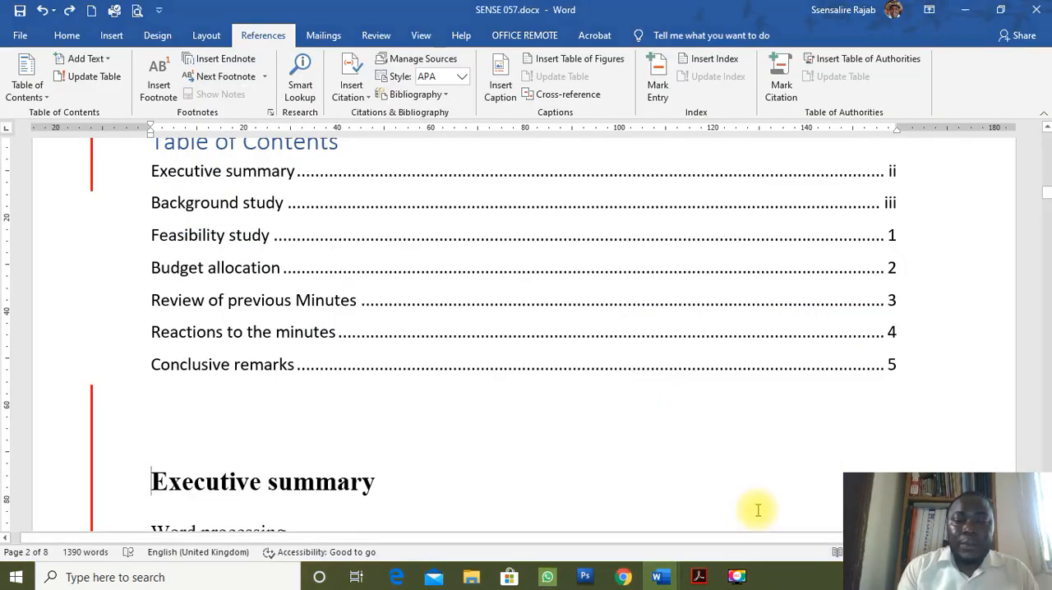
Add the copied comment "there is need to review this paragraph" to the last paragraph of the page numbered 4.
scroll(510, 406, "down", 8)
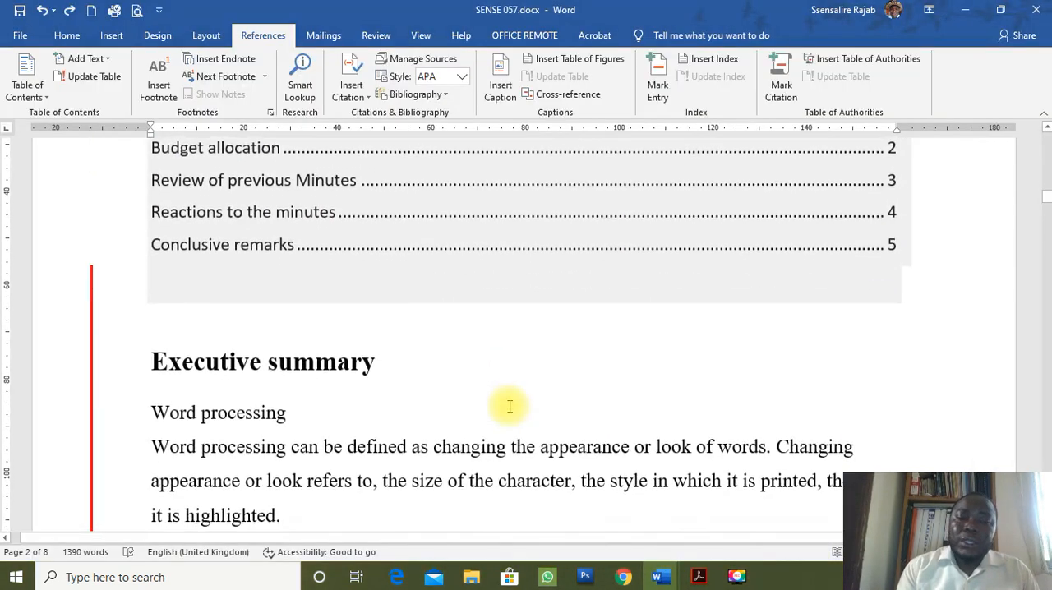
key("Home")
key("Page_Down")
key("Page_Down")
key("Page_Down")
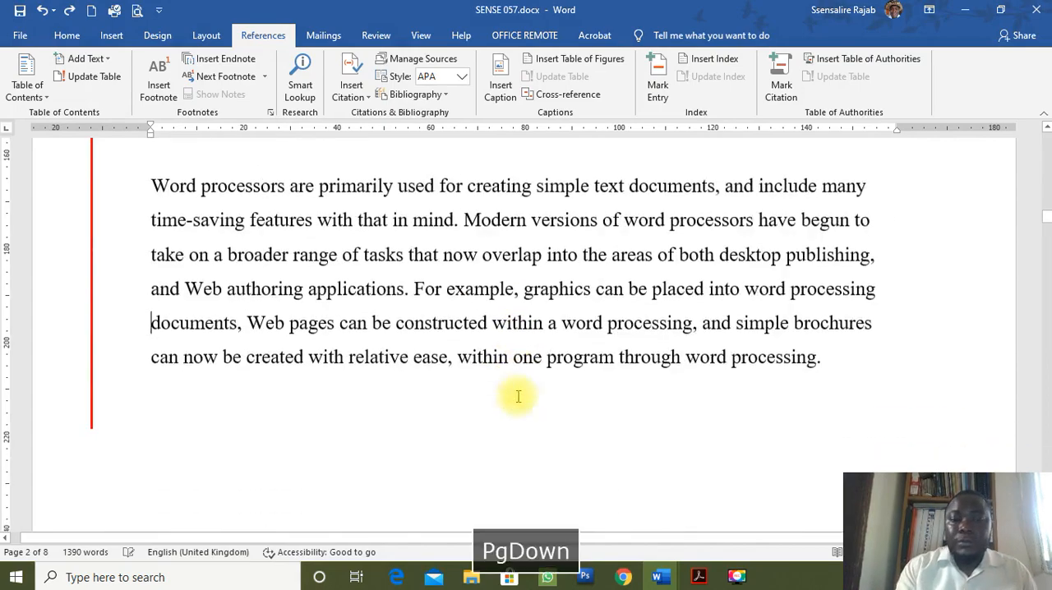
key("Page_Down")
key("Page_Down")
key("Page_Down")
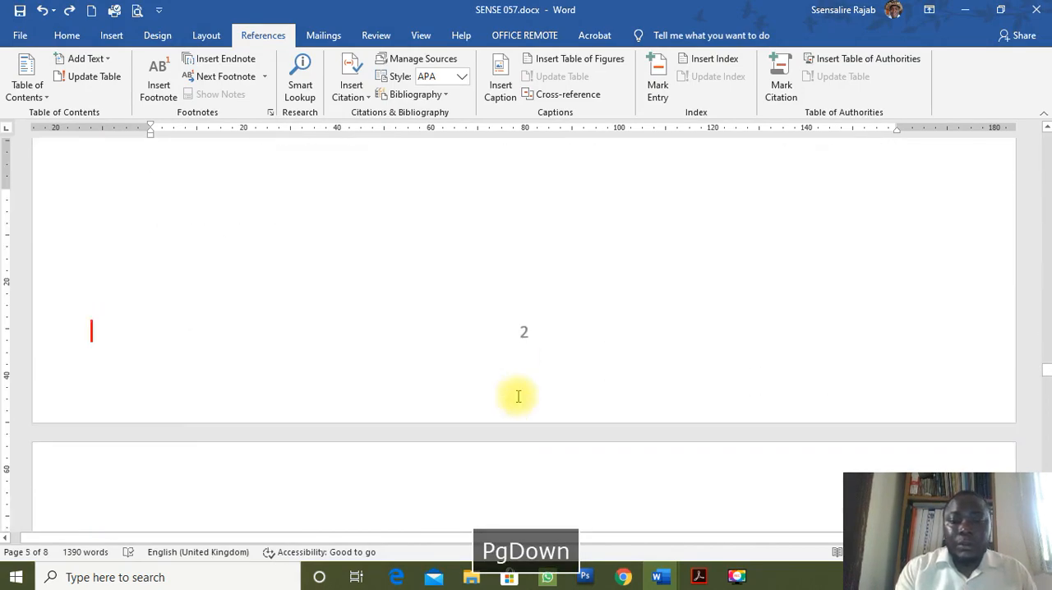
key("Page_Down")
key("Page_Down")
key("Page_Down")
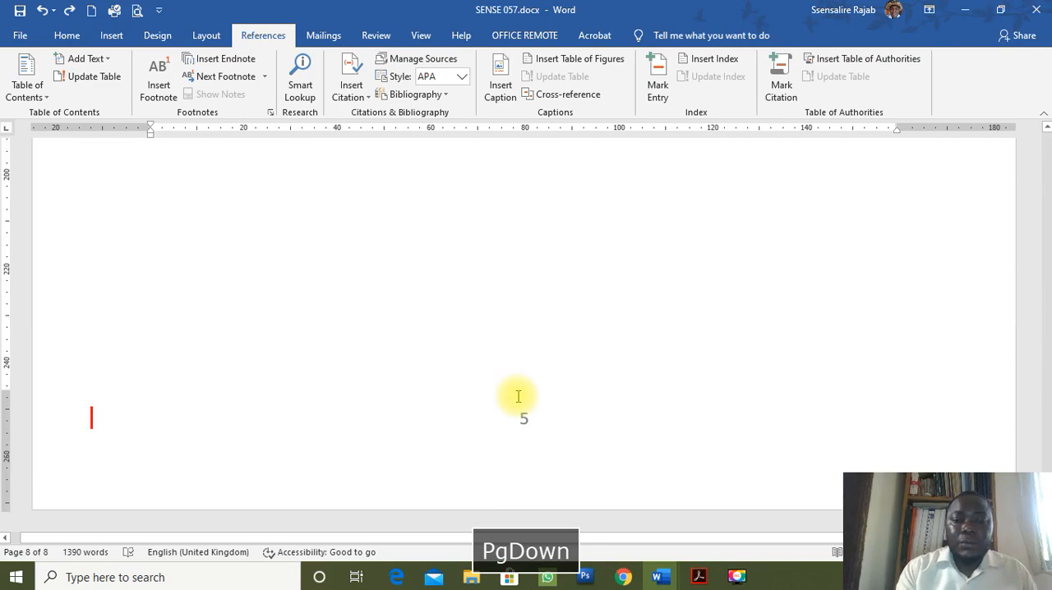
key("Page_Up")
key("Page_Up")
key("Page_Up")
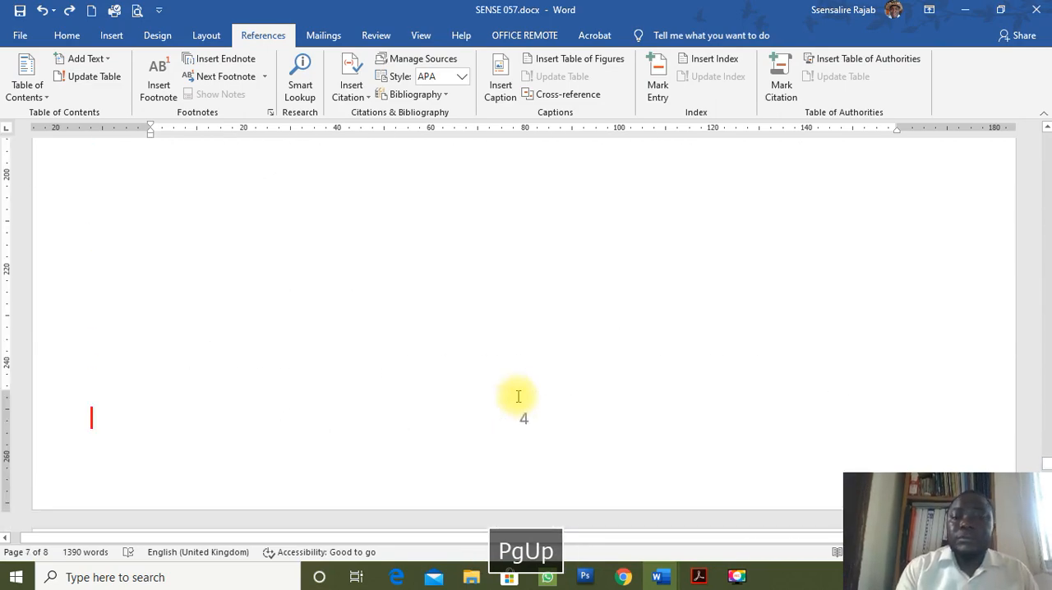
scroll(610, 274, "up", 5)
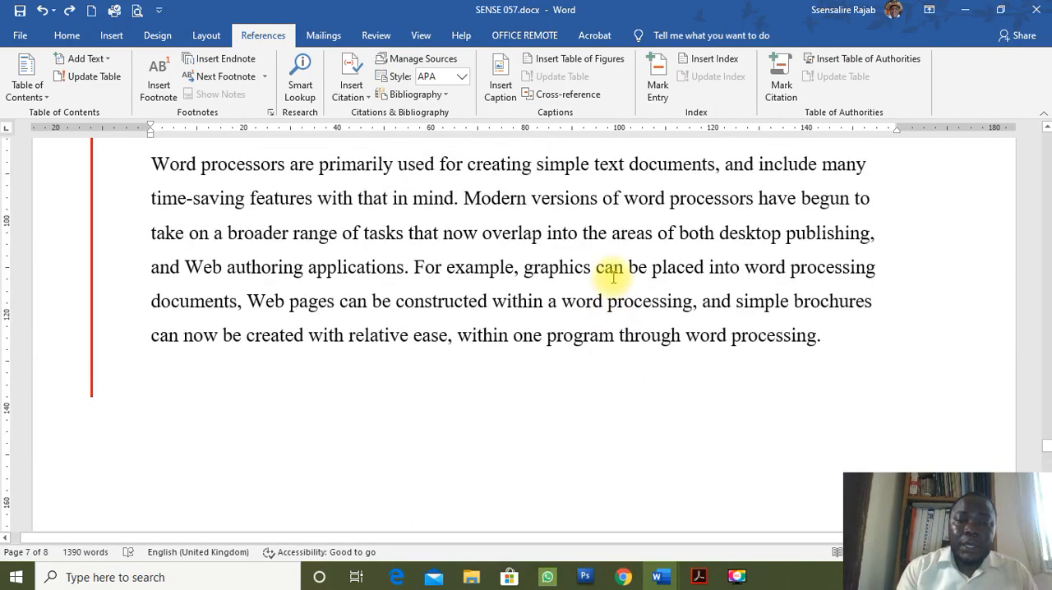
scroll(611, 274, "up", 2)
left_click(453, 360)
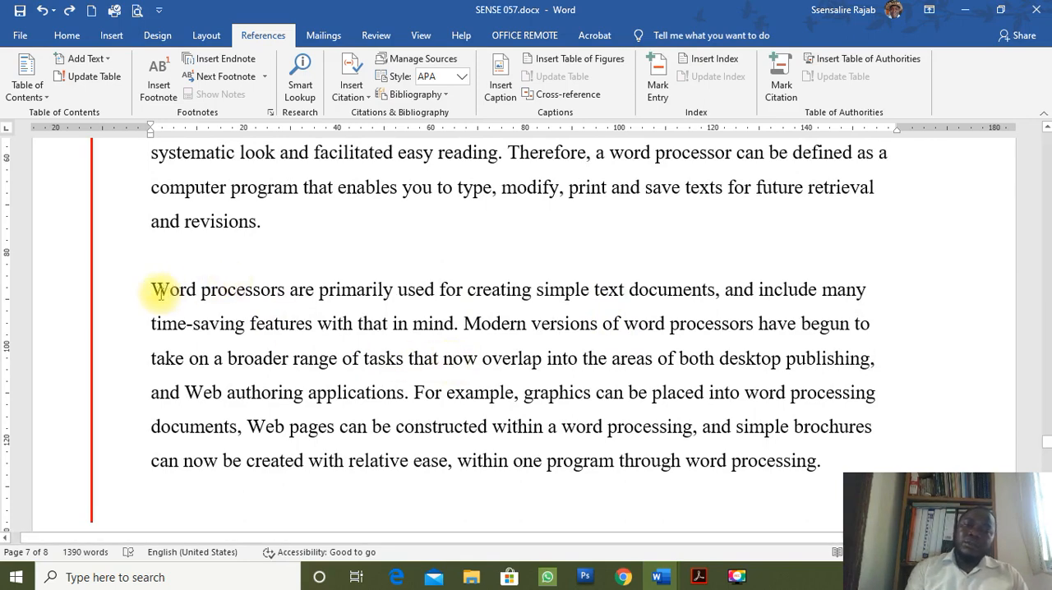
left_click_drag(157, 292, 822, 469)
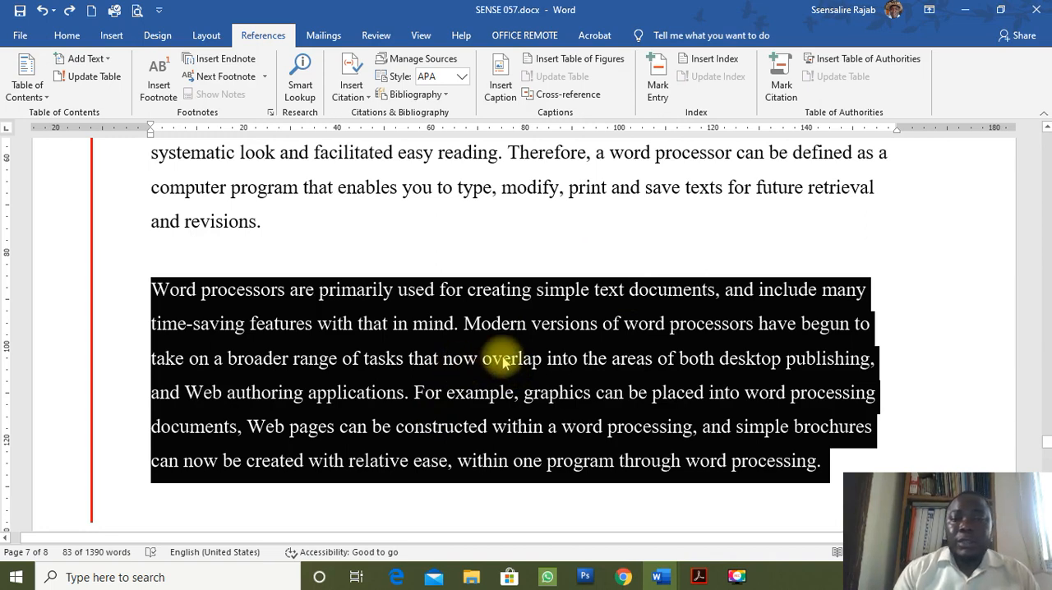
left_click(375, 38)
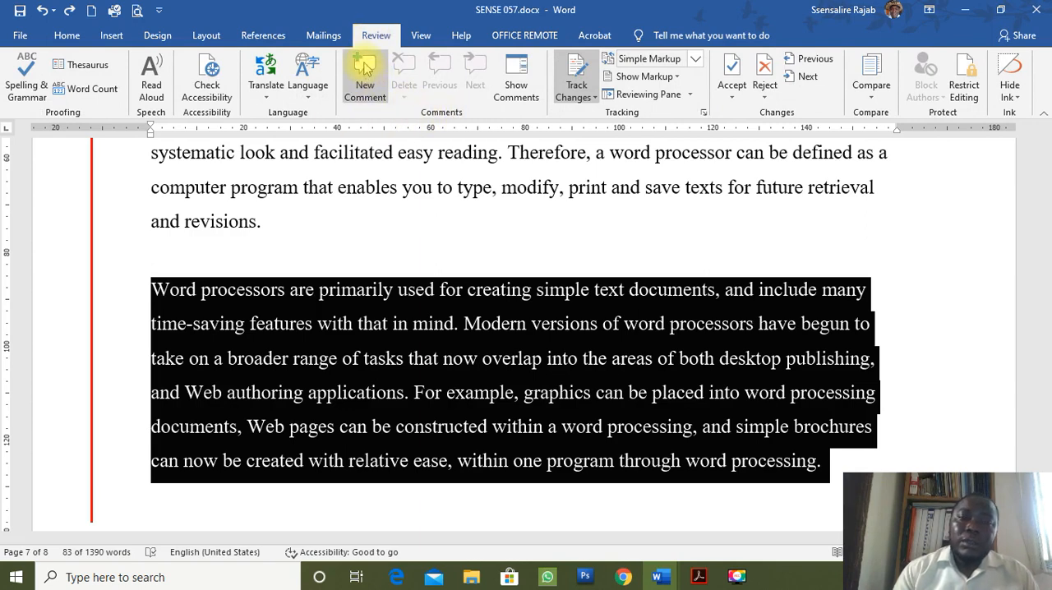
left_click(364, 65)
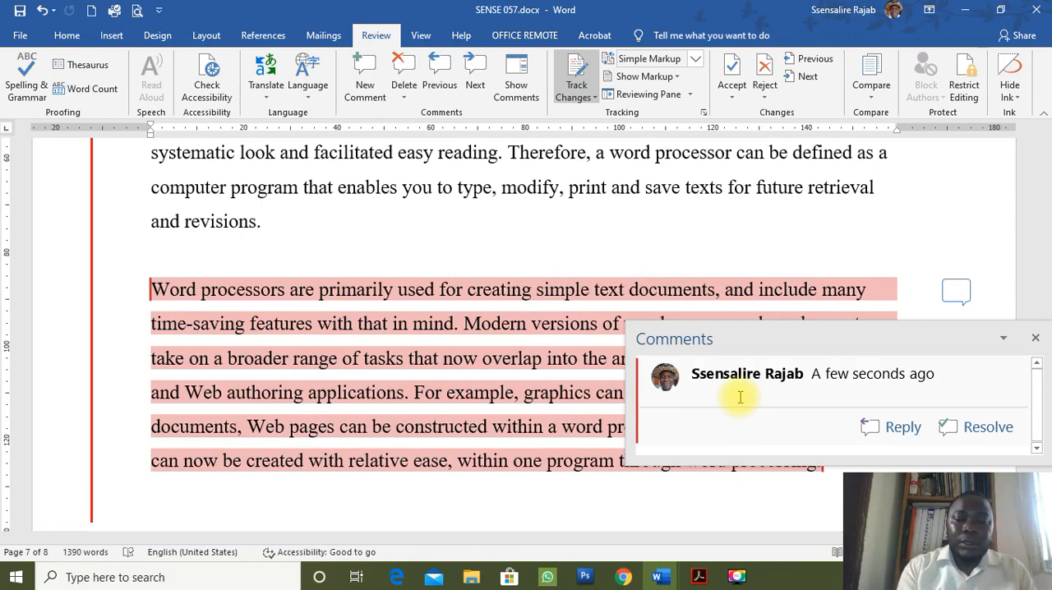
key("ctrl+v")
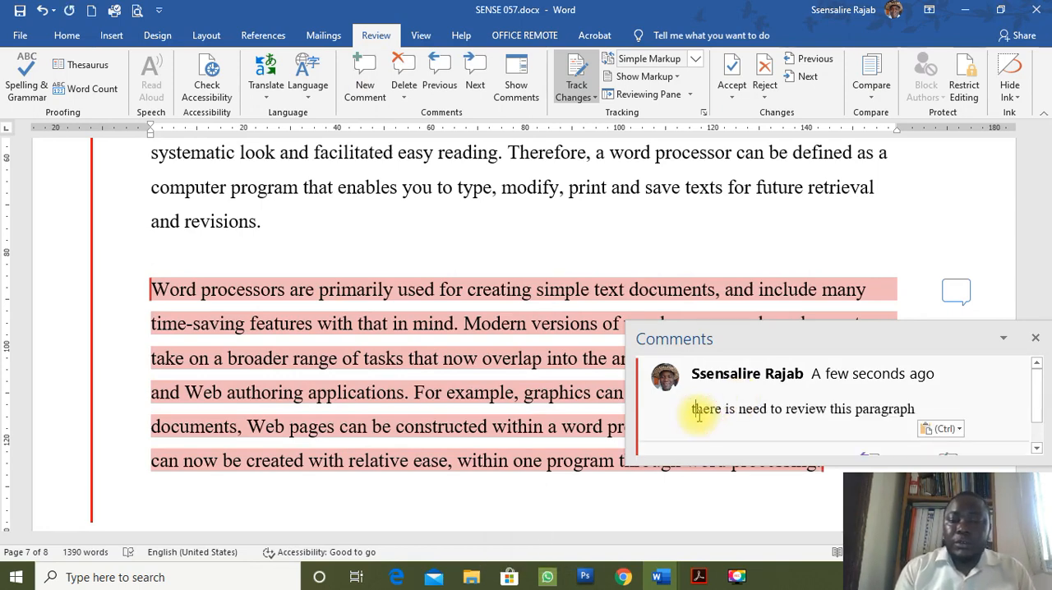
Capitalise the first letter of the comment so it reads "There is need to review this paragraph", and return to the document text.
key("BackSpace")
type("t")
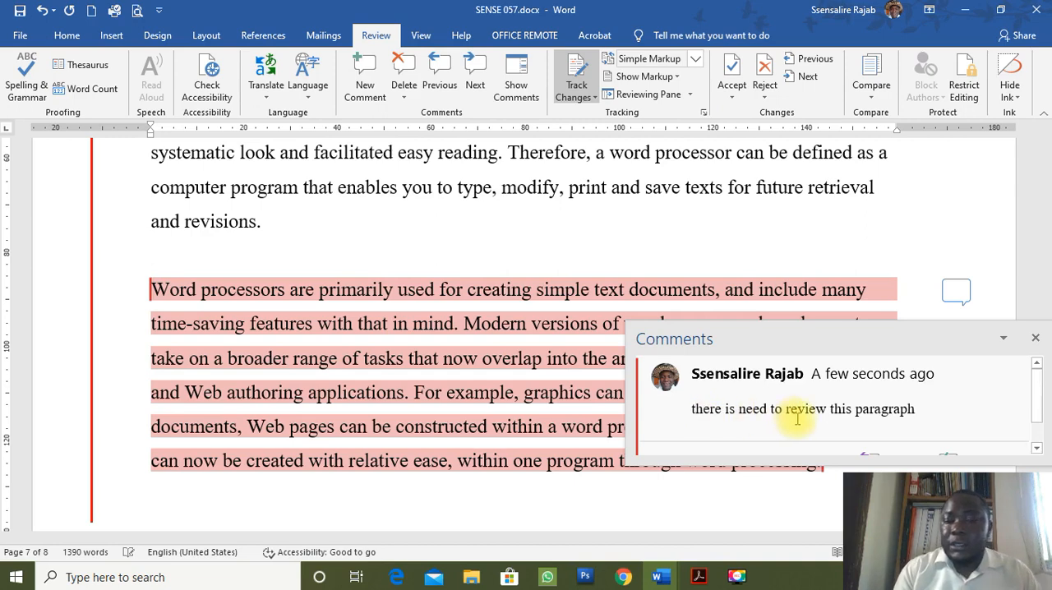
key("Delete")
type("T")
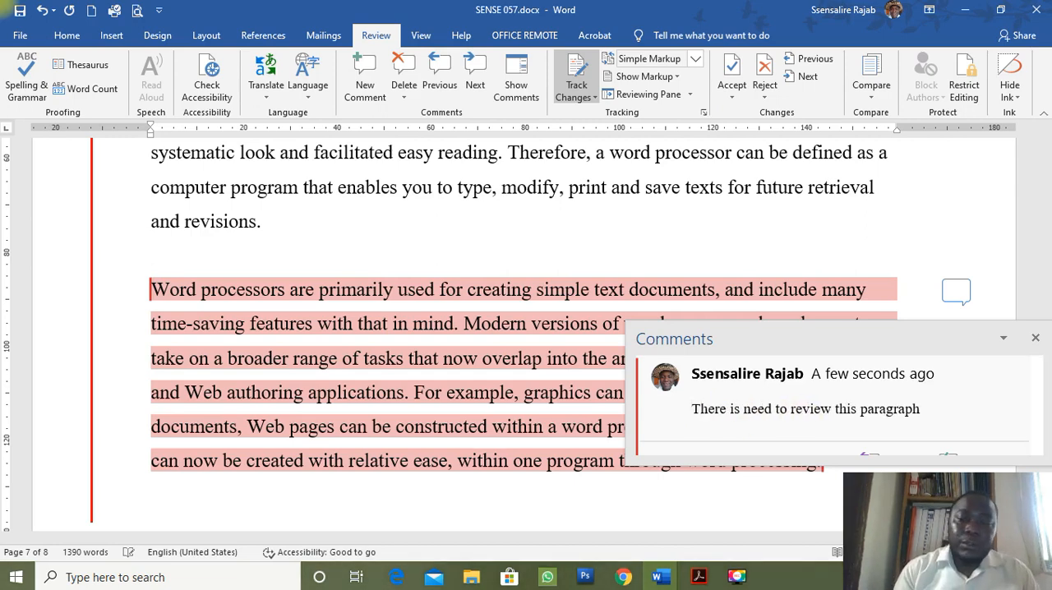
left_click(799, 257)
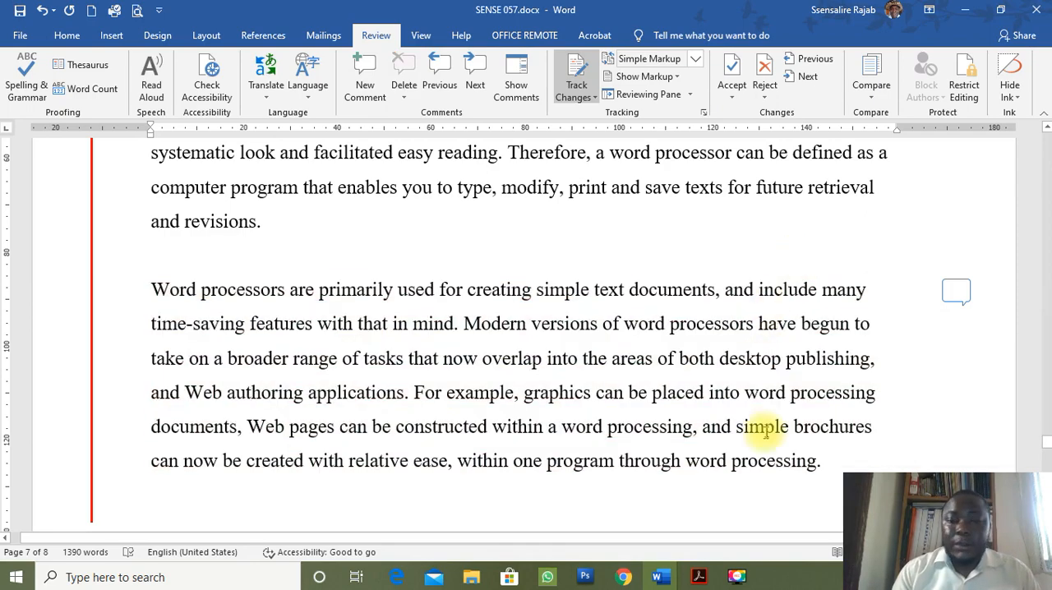
Reopen the comment beside the "Word processors are primarily used" paragraph to check its text, and close it again.
scroll(766, 434, "down", 1)
scroll(764, 429, "up", 1)
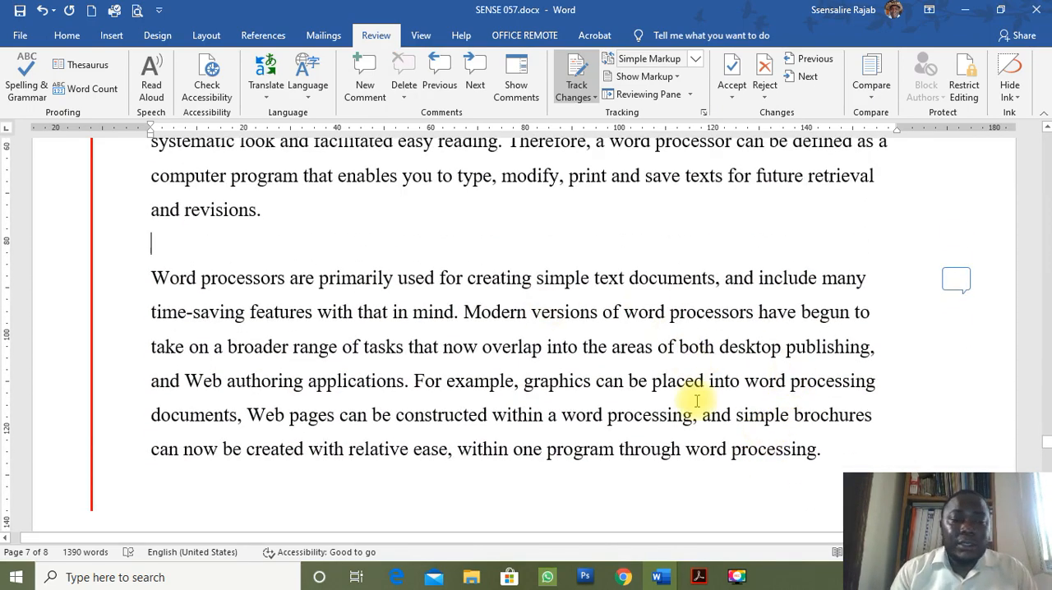
left_click(956, 282)
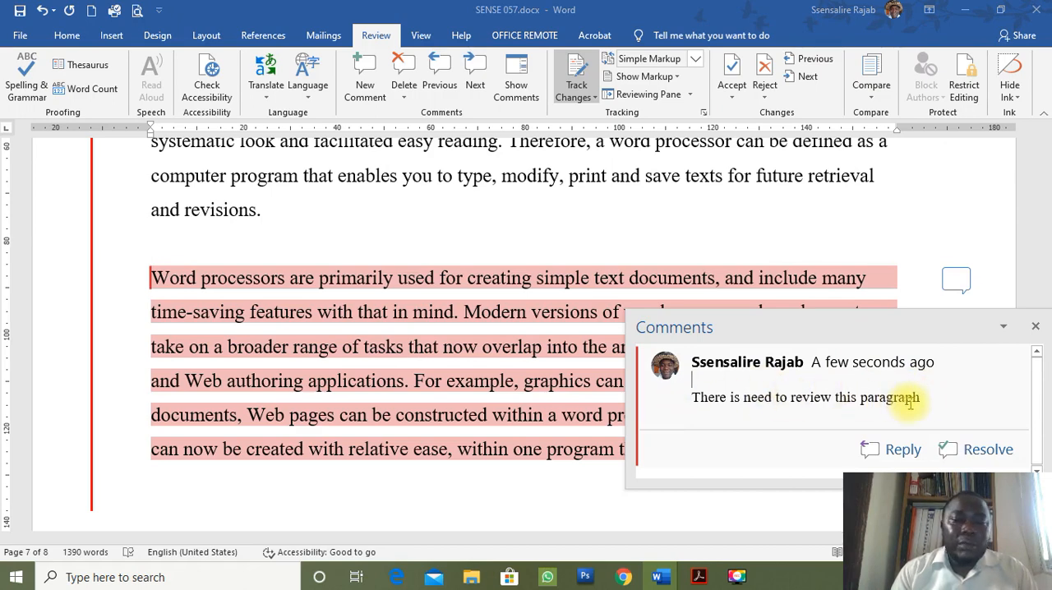
left_click(607, 469)
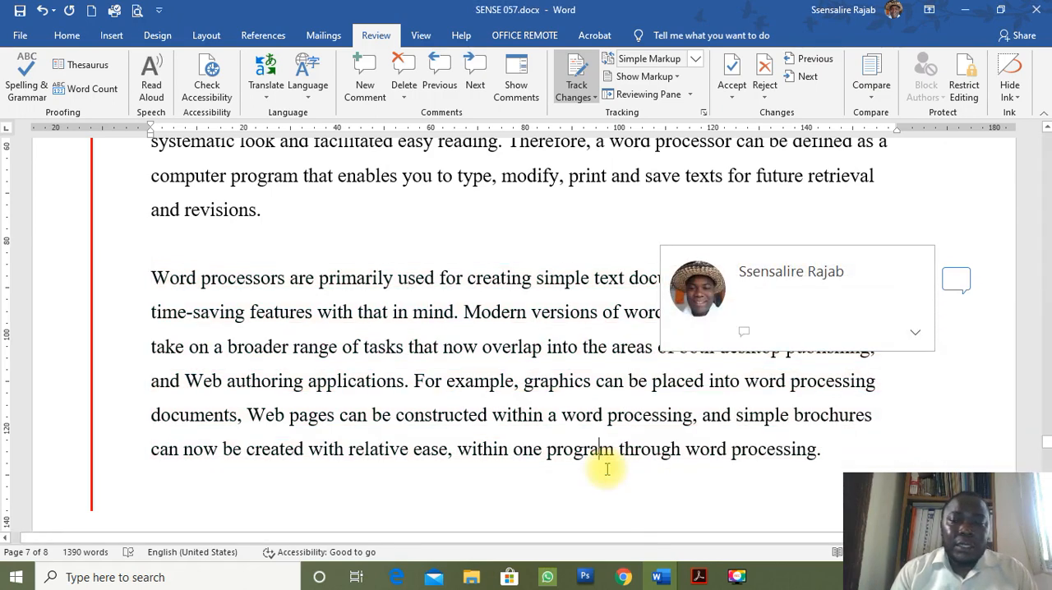
left_click(448, 256)
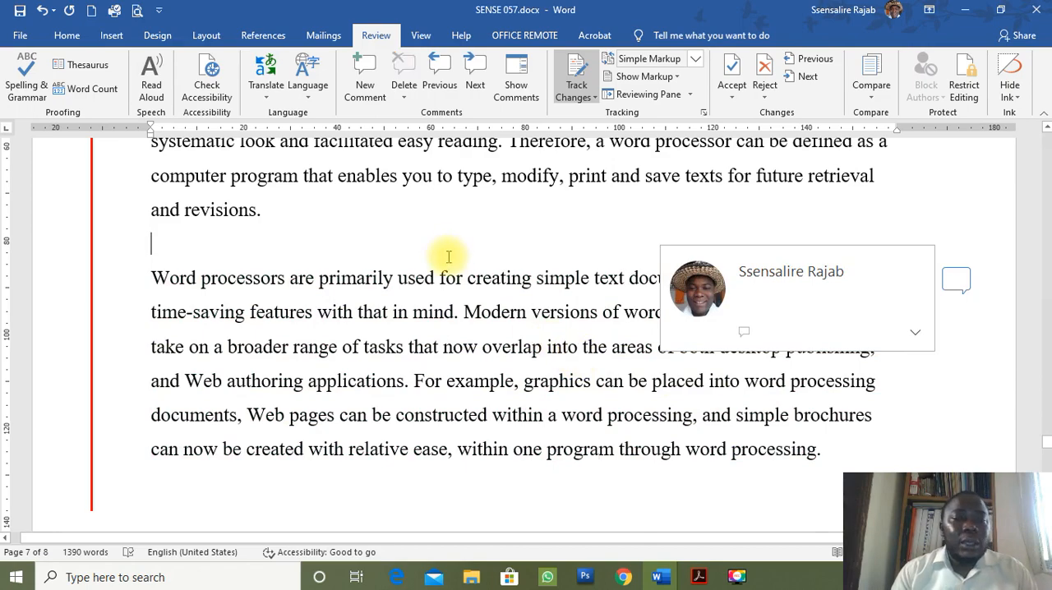
scroll(448, 257, "up", 2)
scroll(448, 256, "down", 1)
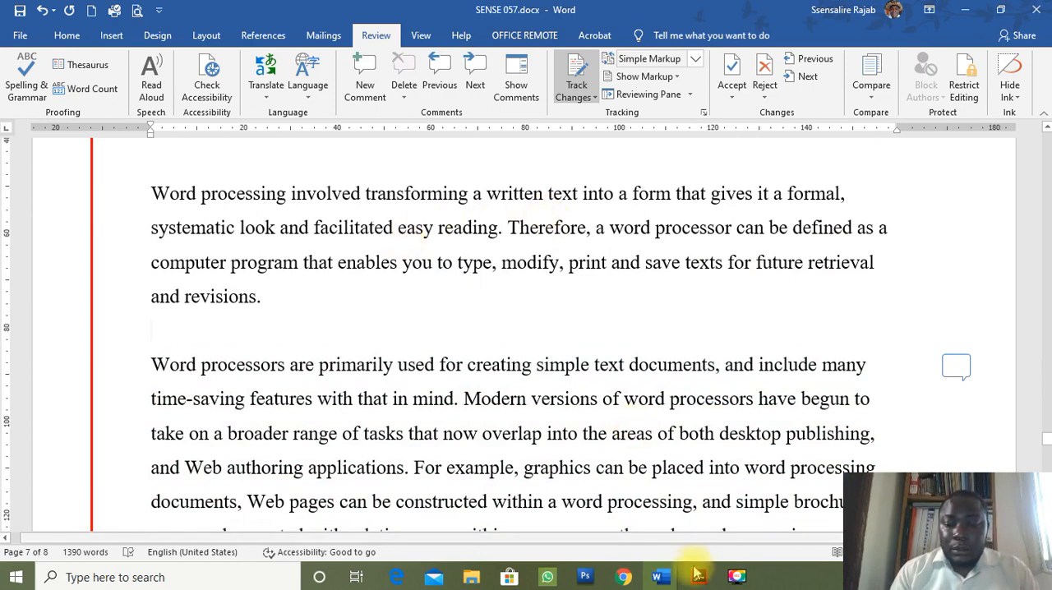
Switch to the question paper in Acrobat and read item g together with the diagram it asks for.
left_click(699, 576)
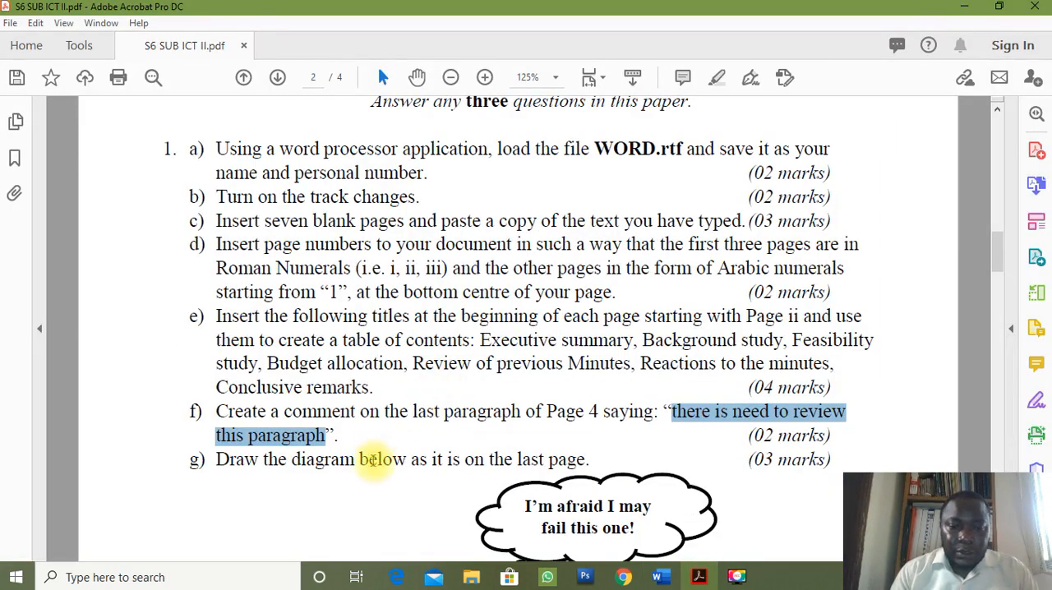
scroll(376, 462, "down", 3)
scroll(376, 466, "down", 5)
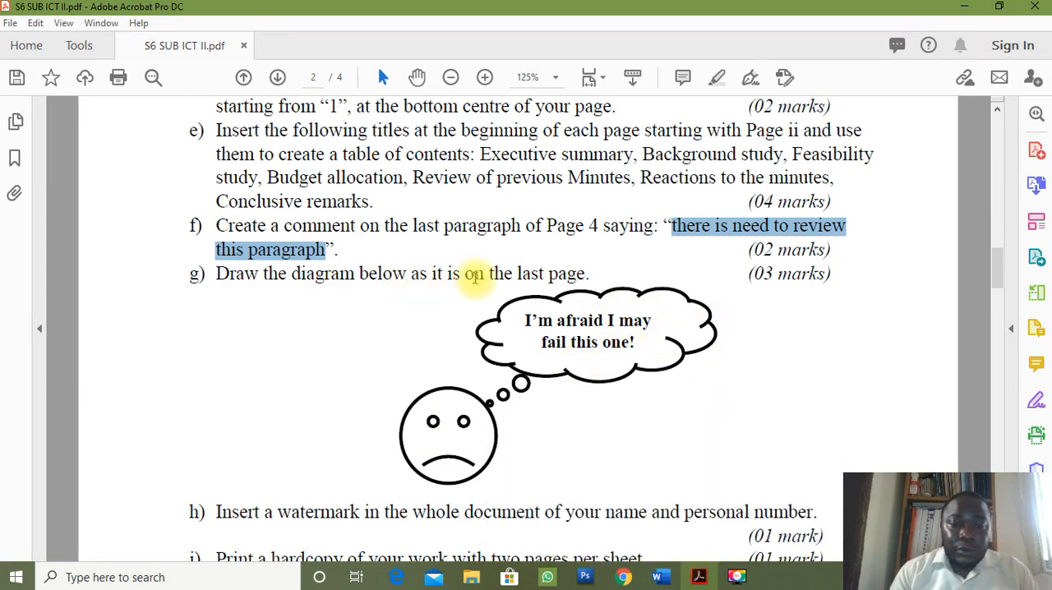
Switch back to SENSE 057.docx in Word and place the cursor at the end of the last page.
mouse_move(667, 580)
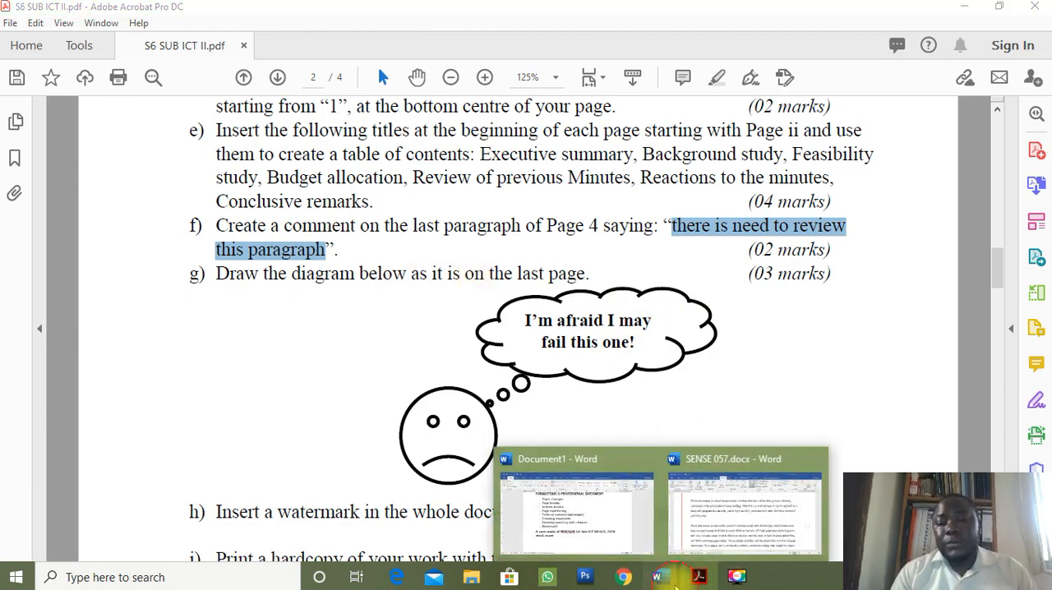
left_click(723, 538)
key("ctrl+End")
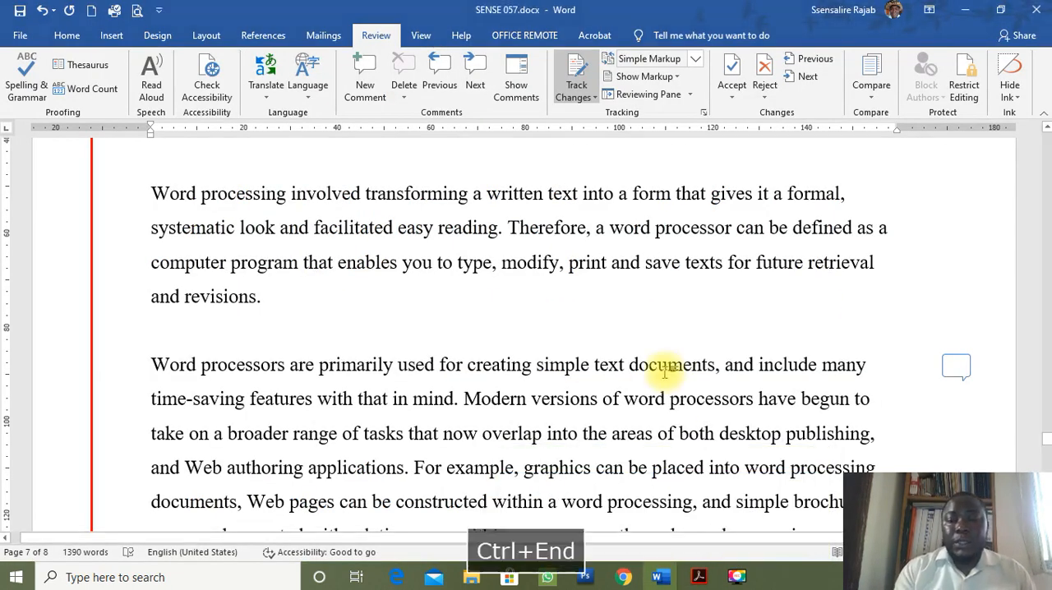
scroll(508, 346, "down", 2)
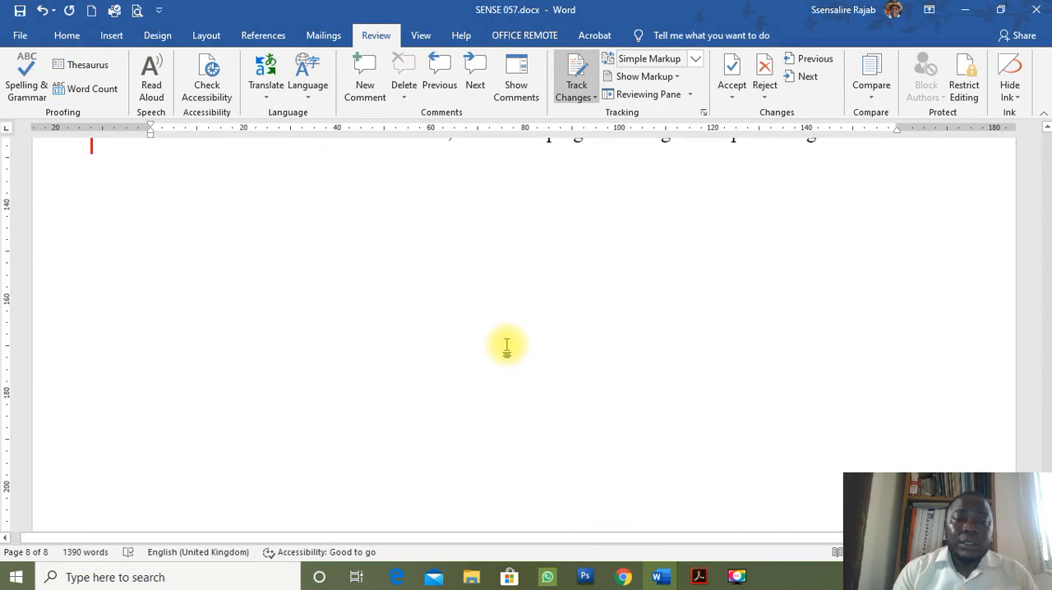
scroll(507, 347, "up", 2)
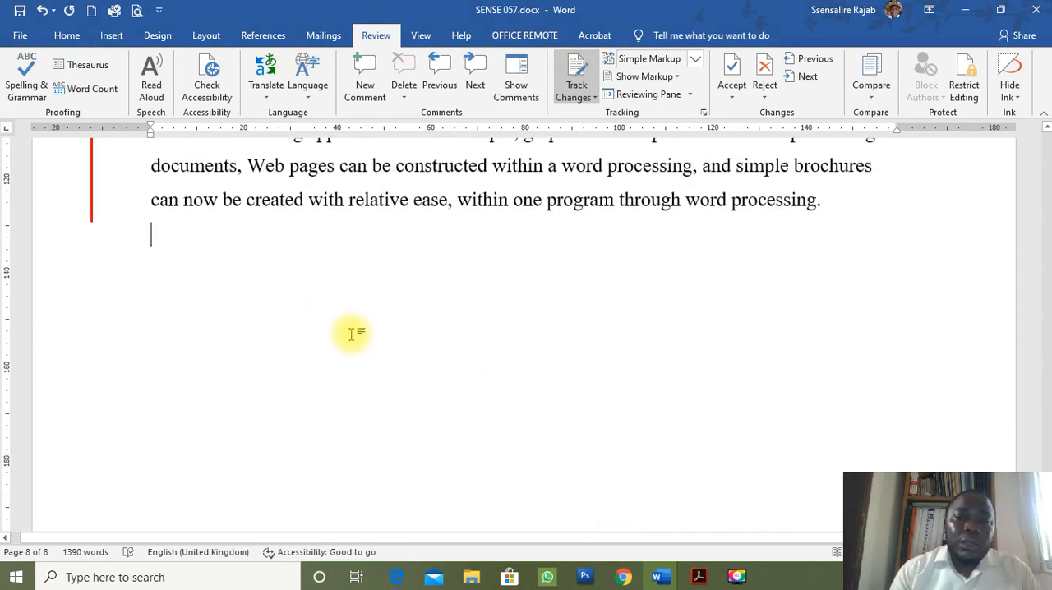
Draw a Smiley Face shape about 17.8 mm high and wide in the blank area below the last paragraph.
left_click(111, 36)
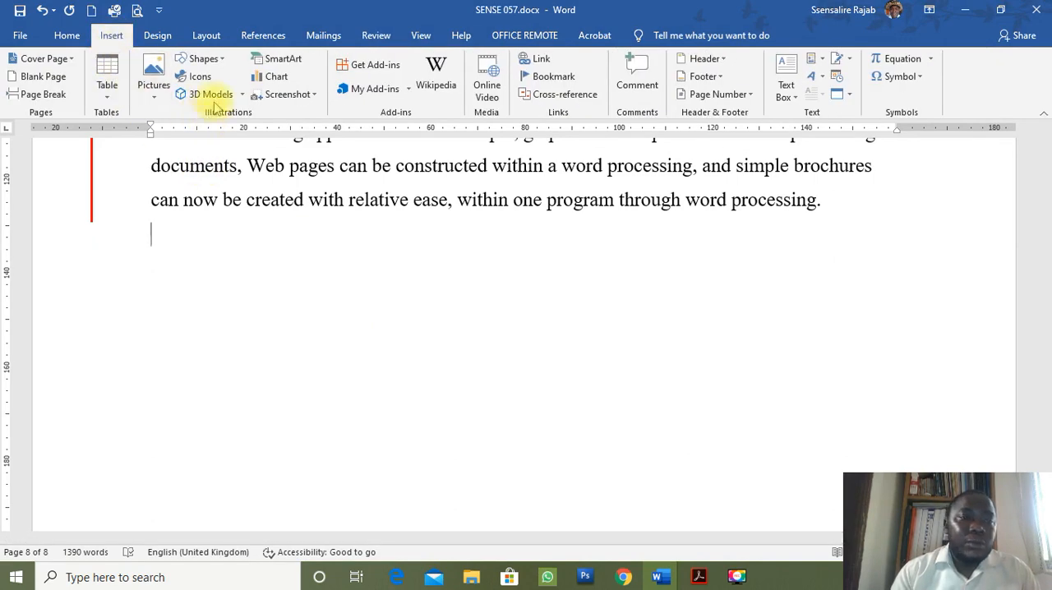
left_click(202, 59)
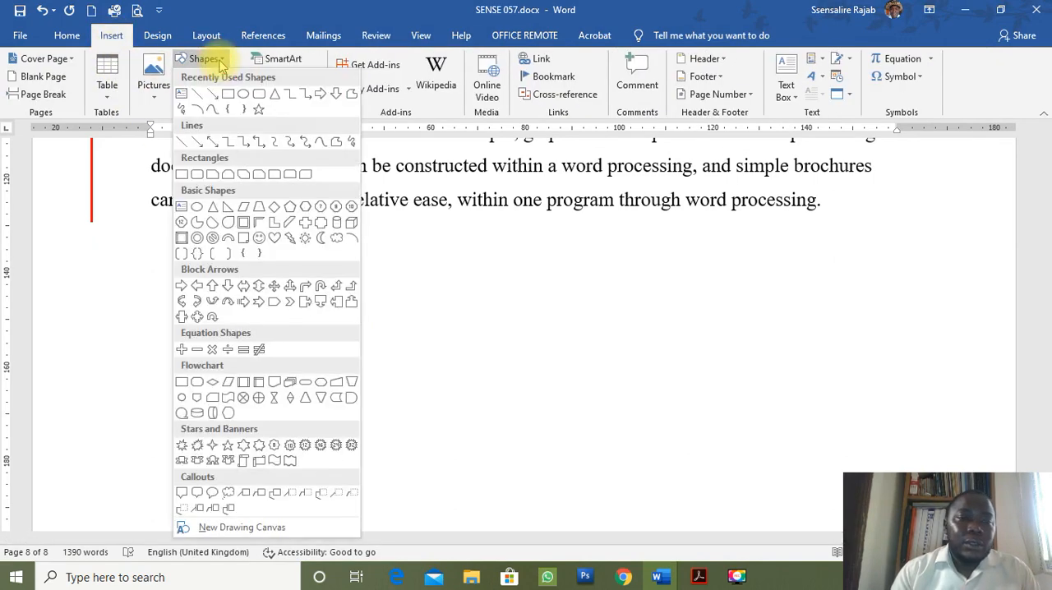
left_click(140, 189)
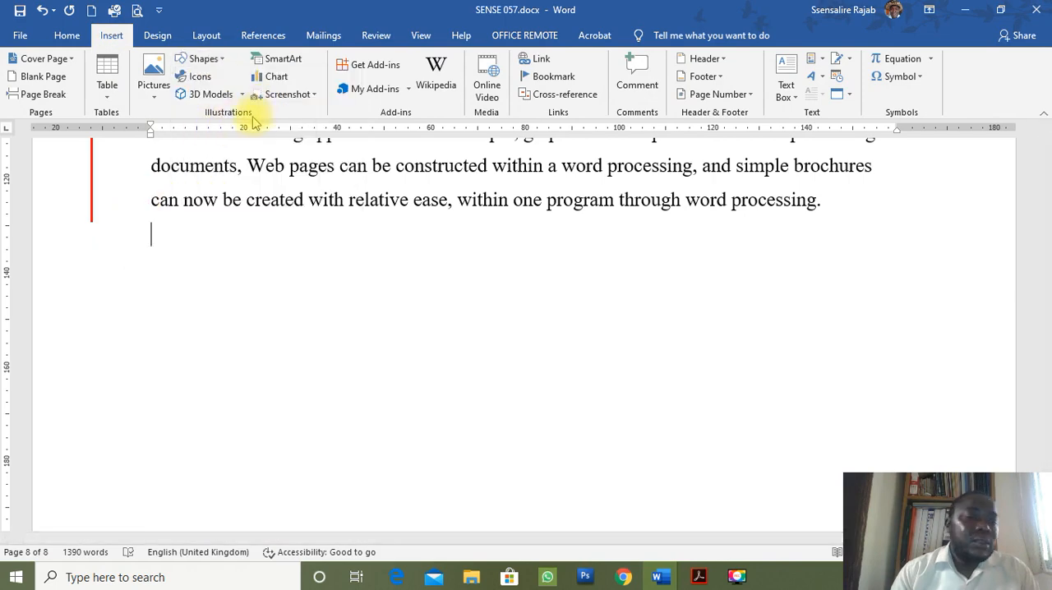
left_click(205, 59)
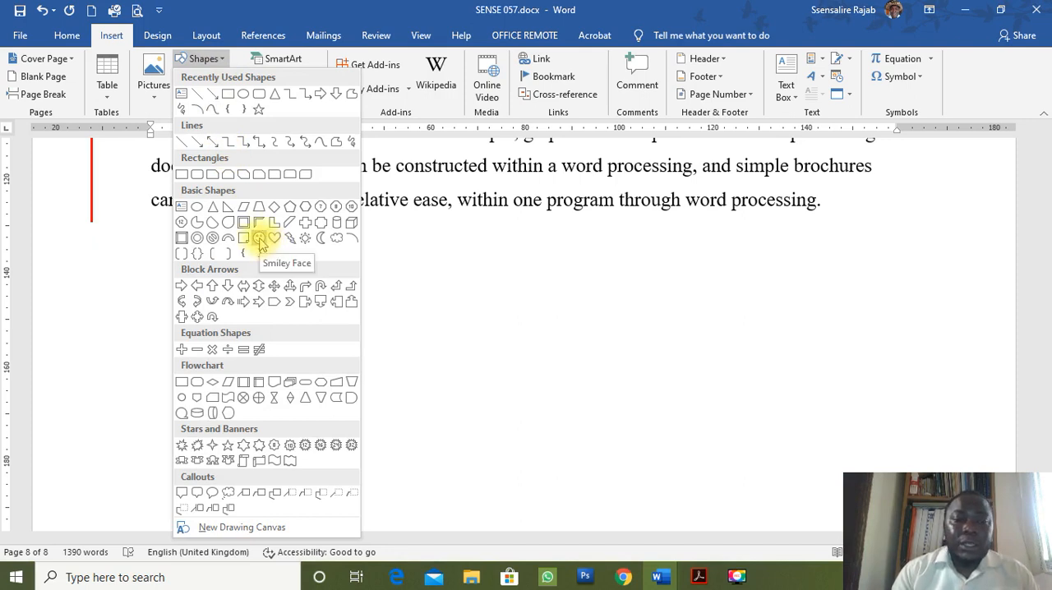
left_click(259, 238)
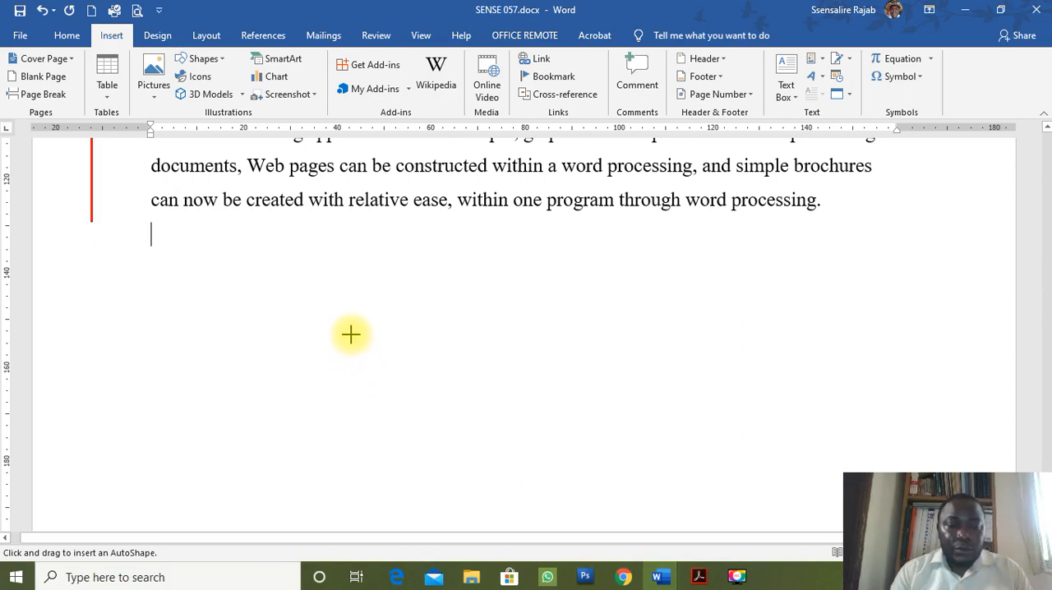
mouse_move(350, 334)
left_mouse_down()
mouse_move(444, 395)
mouse_move(456, 422)
mouse_move(404, 419)
mouse_move(391, 376)
mouse_move(425, 361)
mouse_move(463, 397)
mouse_move(439, 423)
mouse_move(415, 414)
mouse_move(435, 399)
mouse_move(505, 422)
mouse_move(450, 441)
mouse_move(444, 423)
mouse_move(477, 441)
mouse_move(478, 457)
mouse_move(512, 394)
mouse_move(501, 418)
mouse_move(507, 392)
mouse_move(493, 401)
mouse_move(505, 380)
mouse_move(498, 399)
mouse_move(406, 366)
mouse_move(548, 369)
mouse_move(715, 394)
mouse_move(651, 405)
mouse_move(551, 354)
mouse_move(437, 346)
left_mouse_up()
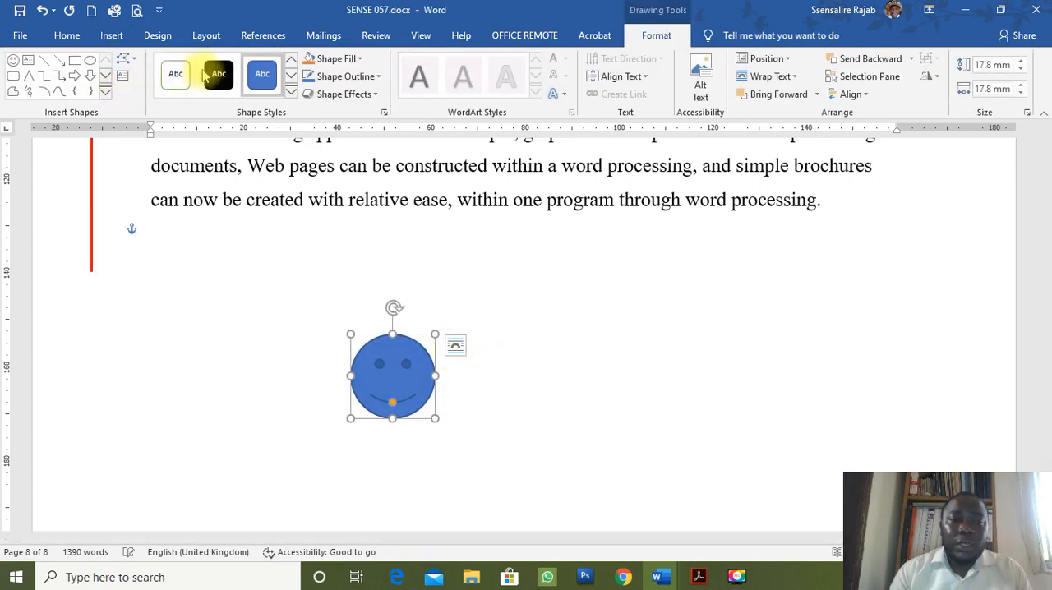
Try out a straight line beside the smiley face, constrained horizontally and vertically, and delete it.
left_click(44, 60)
left_click_drag(507, 270, 725, 287)
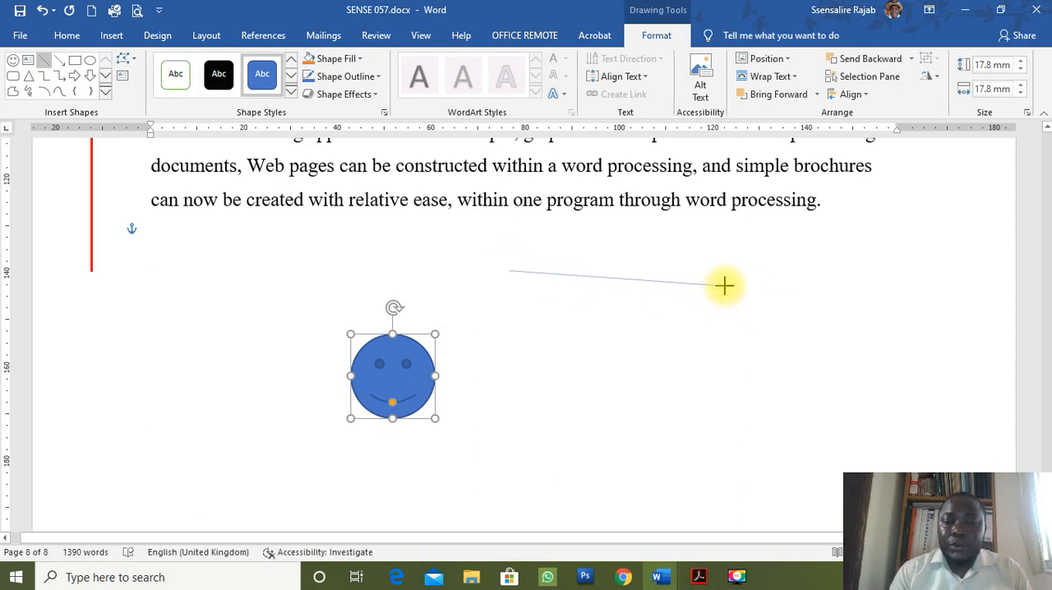
left_click_drag(724, 285, 725, 286)
key("shift")
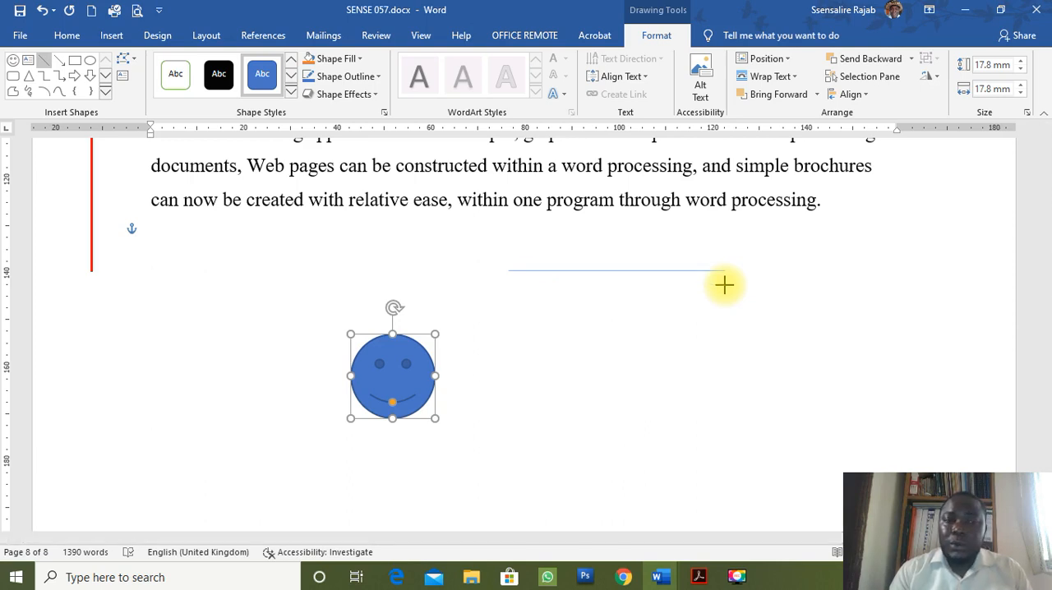
left_click_drag(724, 285, 518, 395)
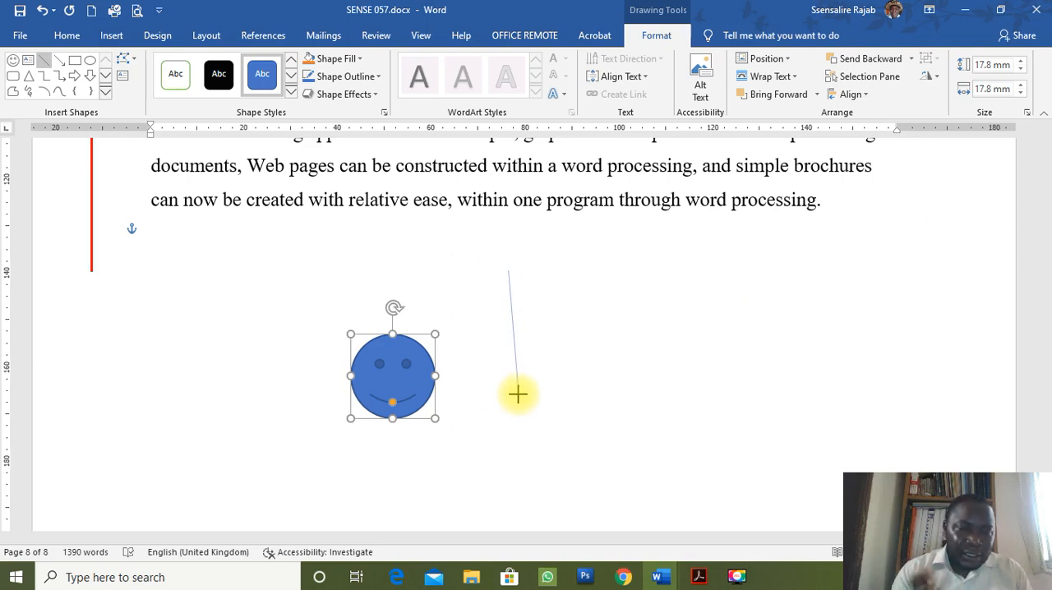
left_click_drag(518, 395, 517, 394)
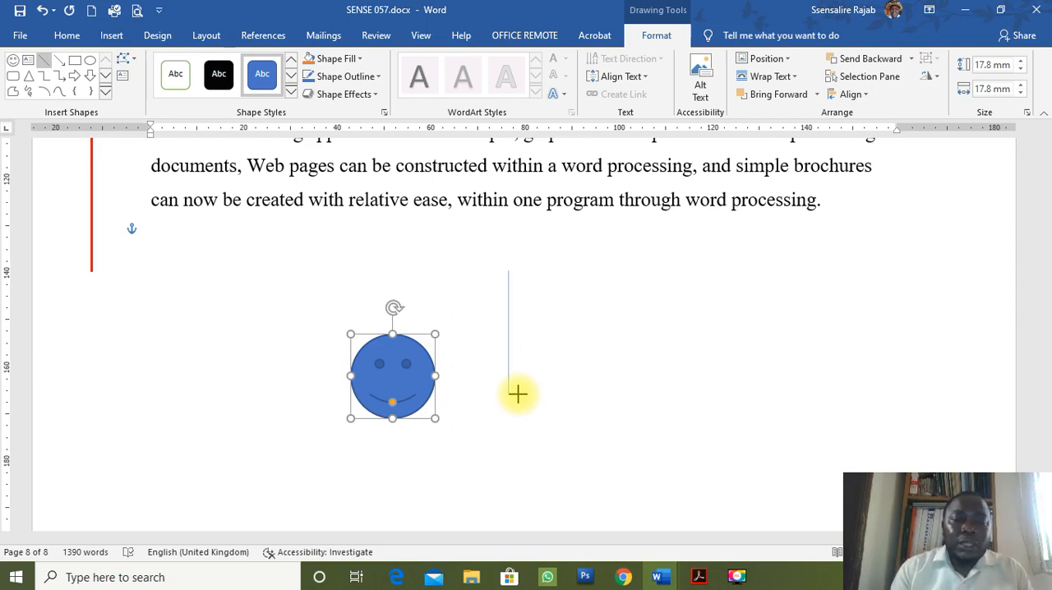
left_click_drag(518, 394, 518, 395)
key("Delete")
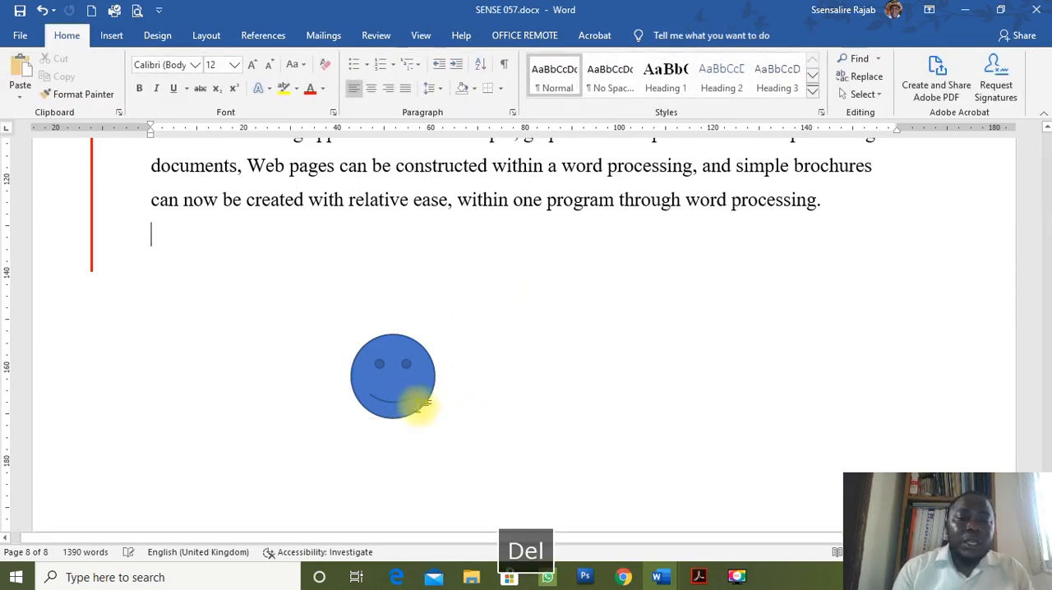
Move the smiley face slightly lower, compare it with the diagram in Acrobat, and set its shape fill to No Fill in Word.
left_click_drag(417, 399, 417, 418)
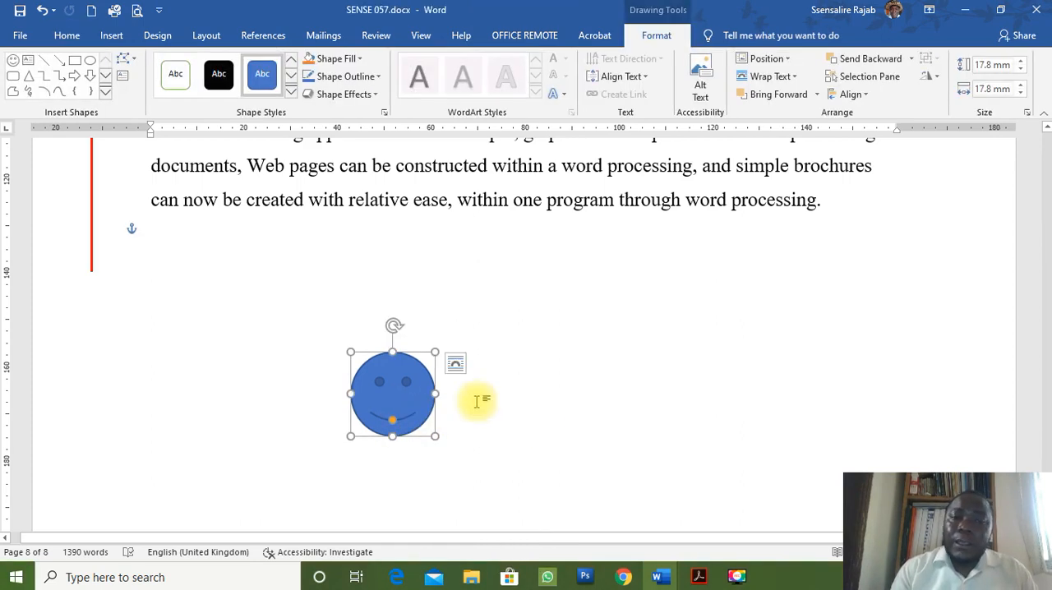
key("alt+Tab")
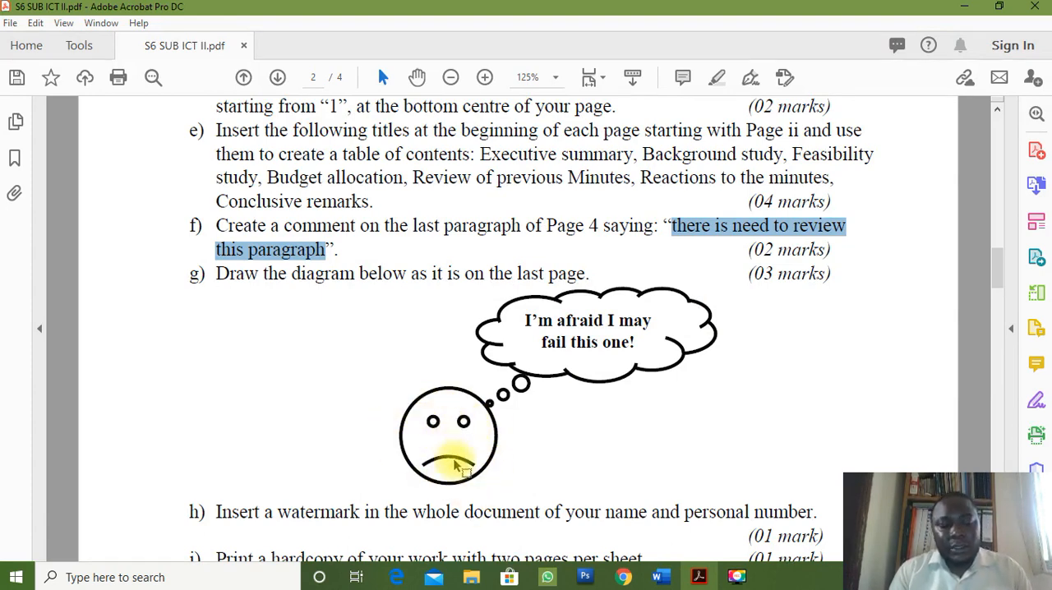
key("alt+Tab")
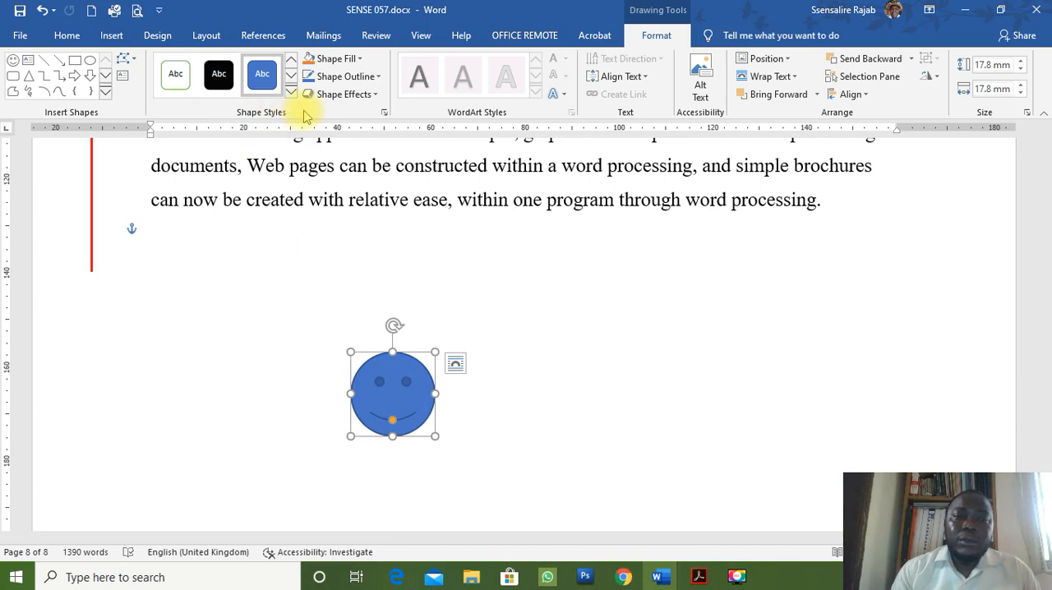
left_click(361, 61)
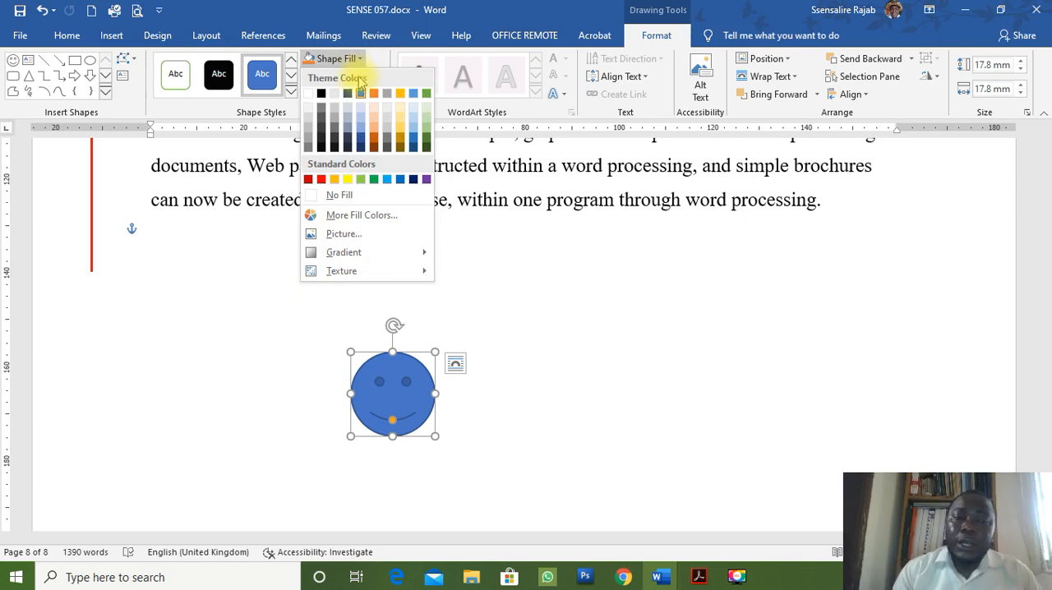
left_click(332, 200)
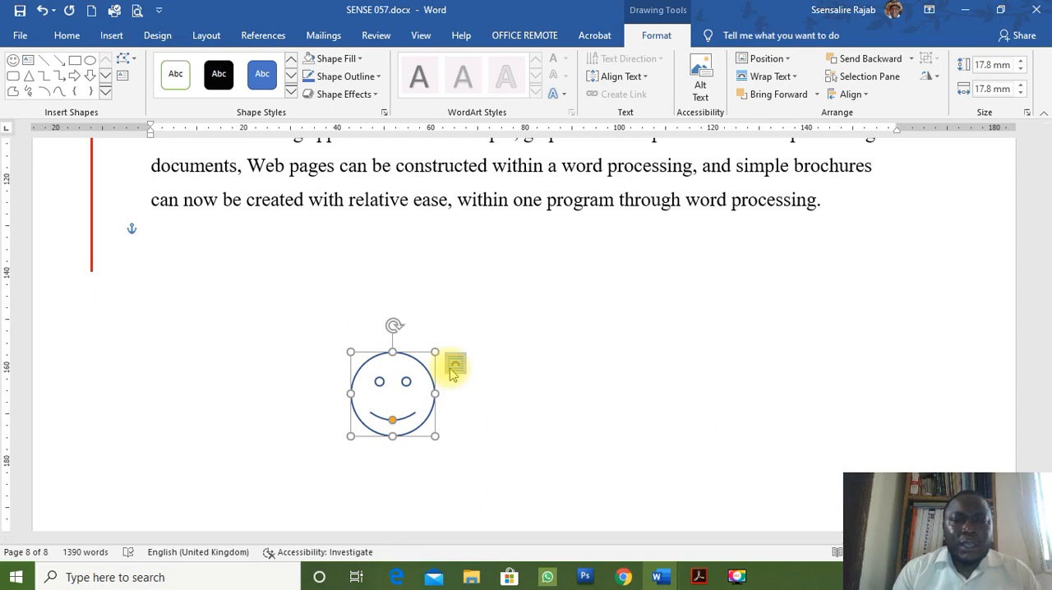
Draw a text box about 18.5 mm high and 45.2 mm wide over the last text line and enter "KJDLERLE".
left_click(74, 60)
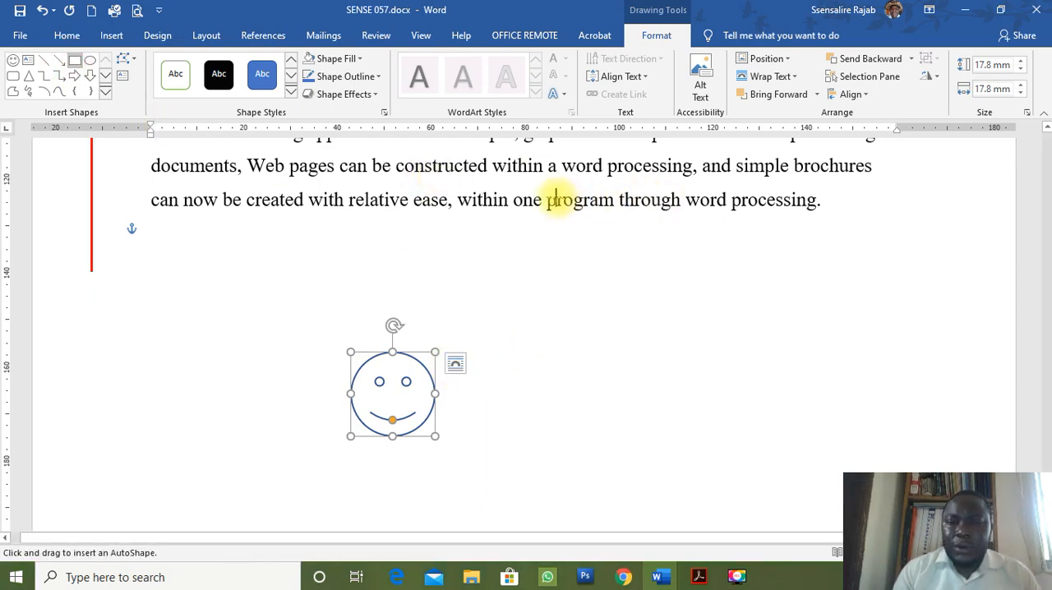
left_click(27, 60)
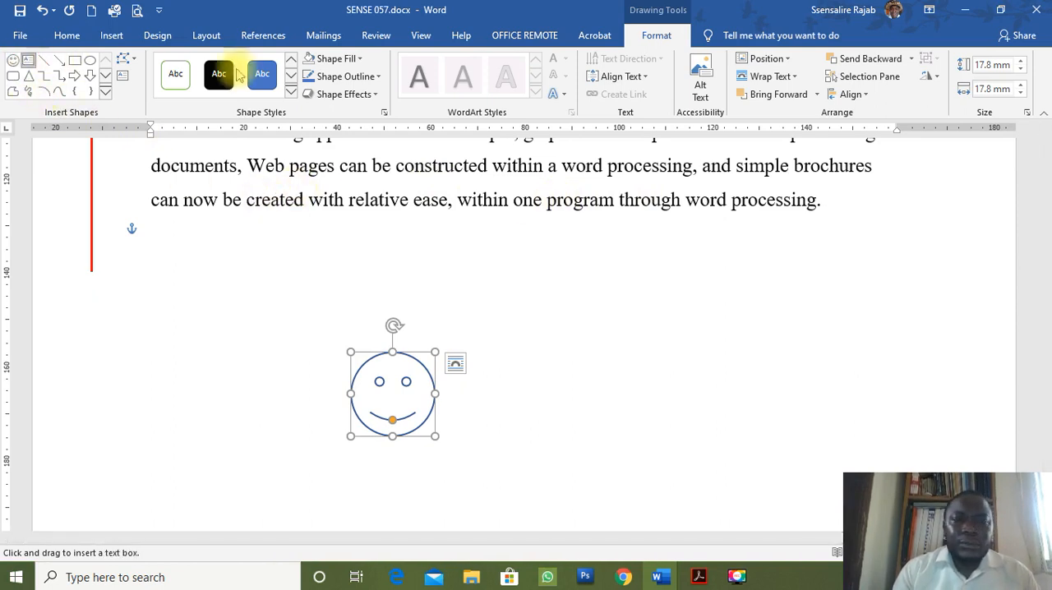
left_click_drag(533, 186, 745, 273)
type("KJDLERLE")
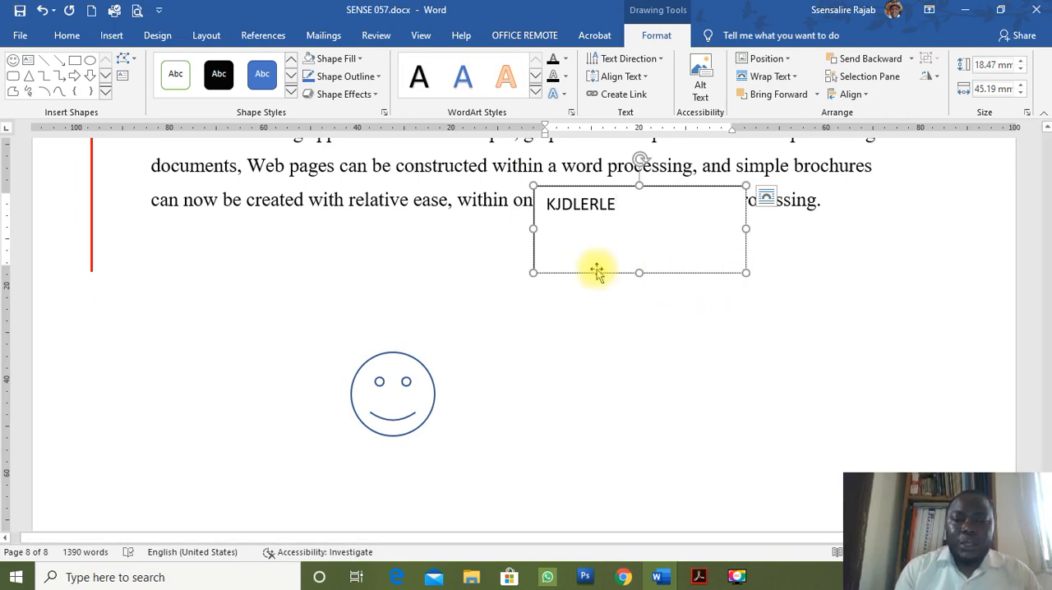
Move the text box over the smiley face and shrink it to about 10.7 mm high and 32.7 mm wide.
left_click_drag(666, 189, 524, 340)
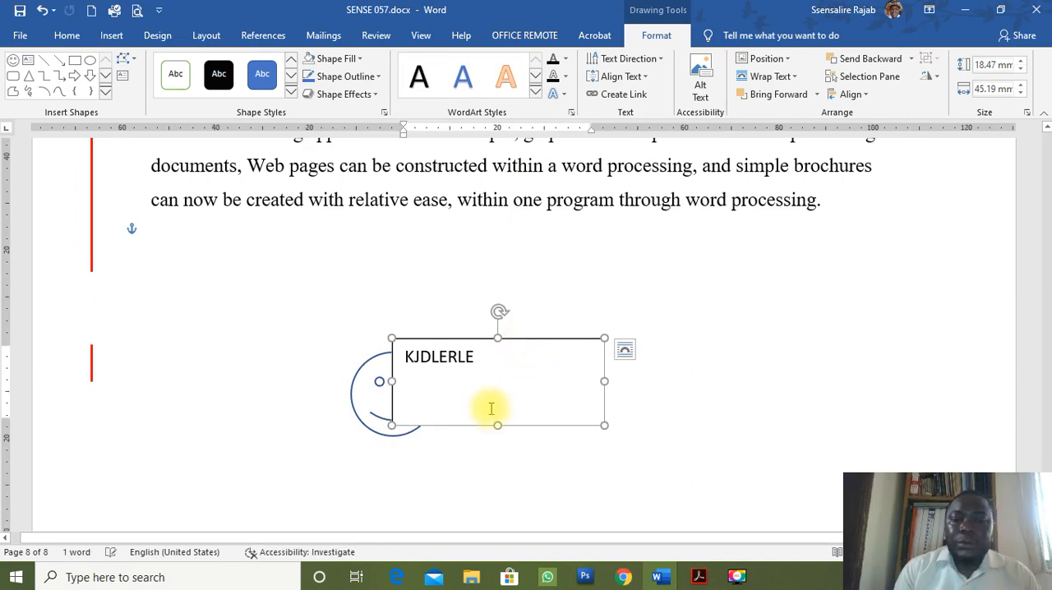
left_click_drag(495, 424, 504, 389)
left_click_drag(605, 364, 546, 366)
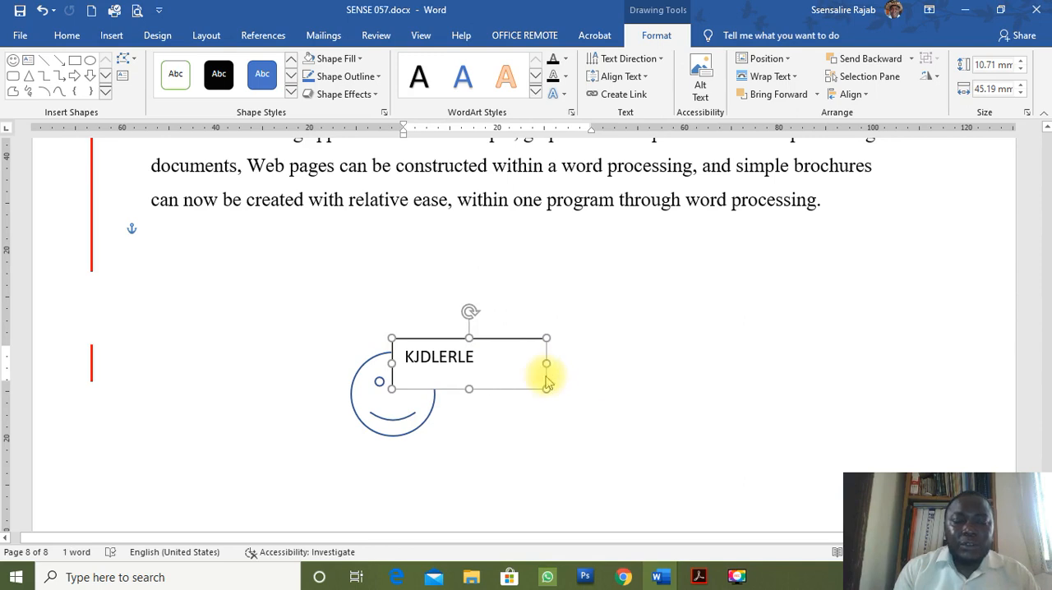
Move the "KJDLERLE" text box clear of the smiley face, and back so that it partly overlaps the face.
left_click(476, 408)
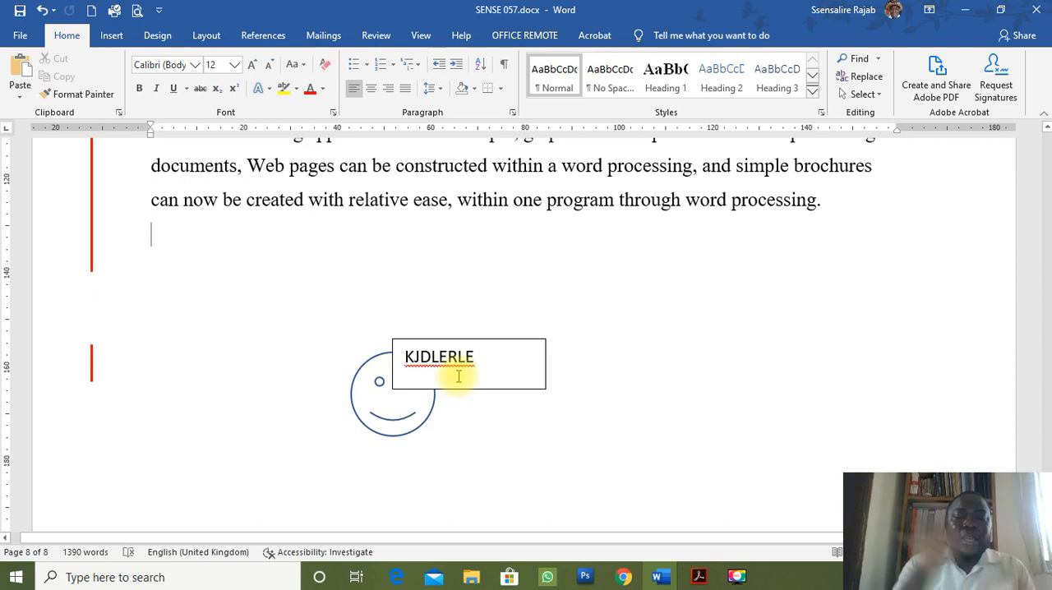
left_click(508, 345)
left_click_drag(510, 343, 566, 346)
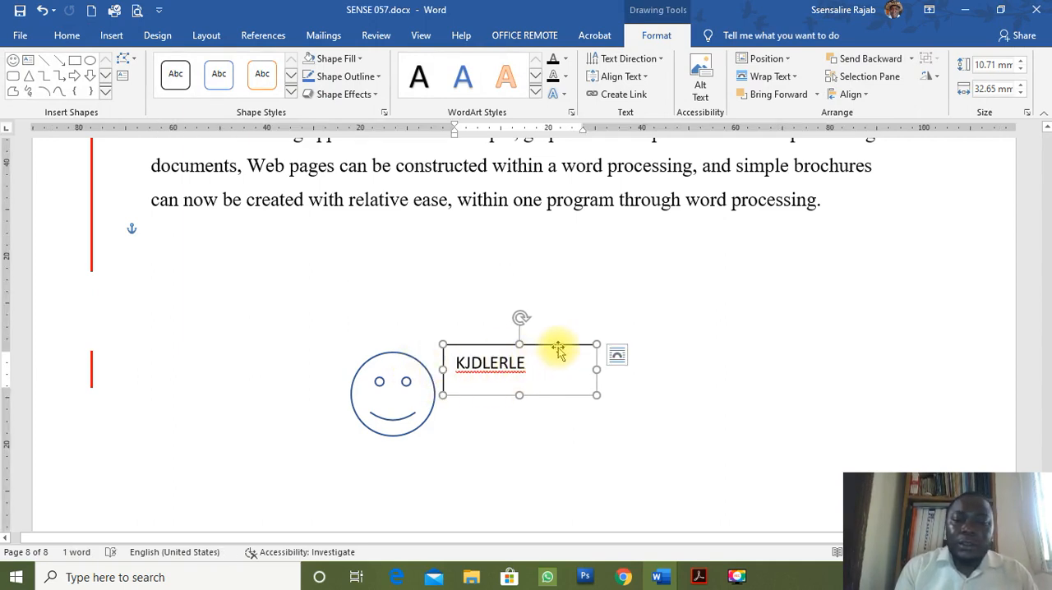
left_click_drag(558, 349, 524, 342)
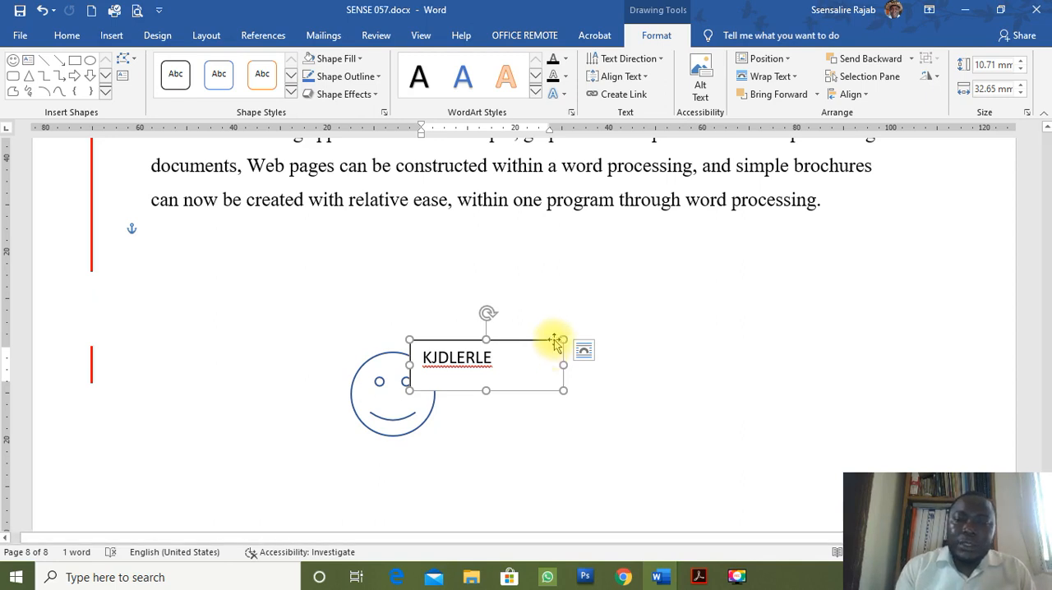
Try No Fill and No Outline on the text box overlapping the smiley face, and delete the box.
left_click(359, 61)
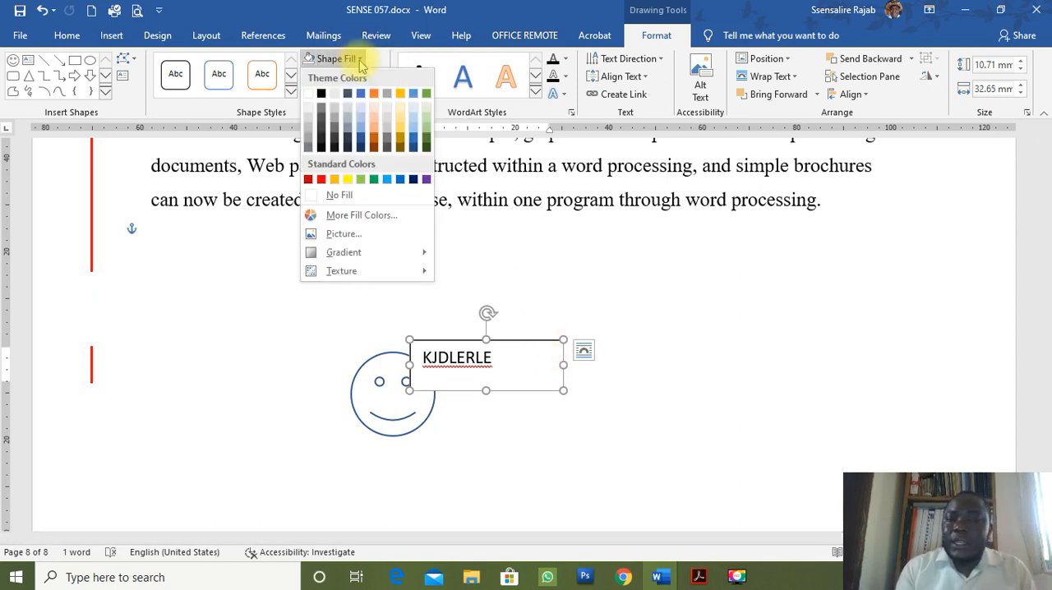
left_click(321, 197)
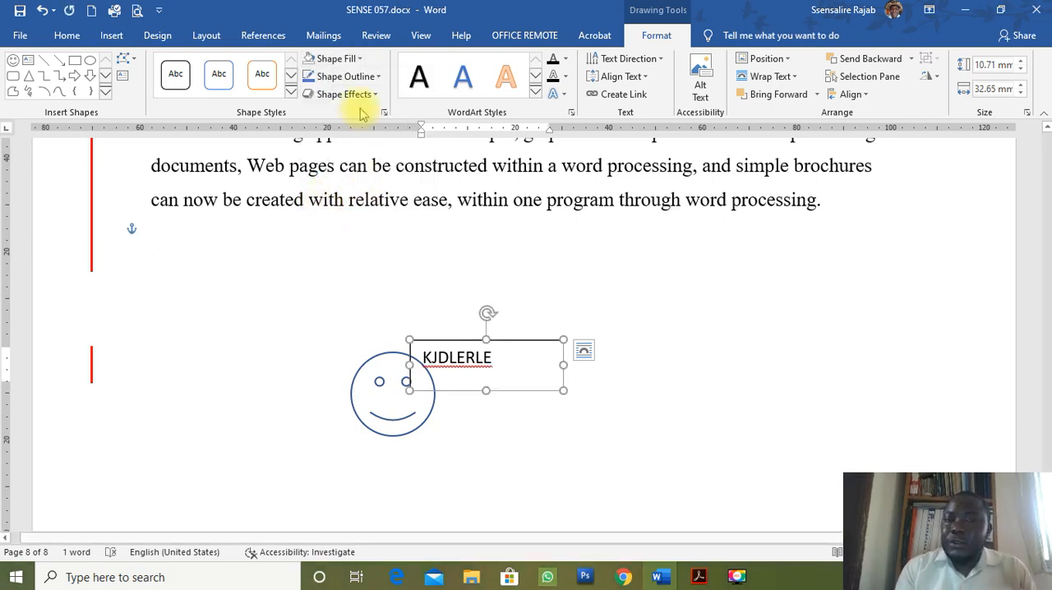
left_click(347, 78)
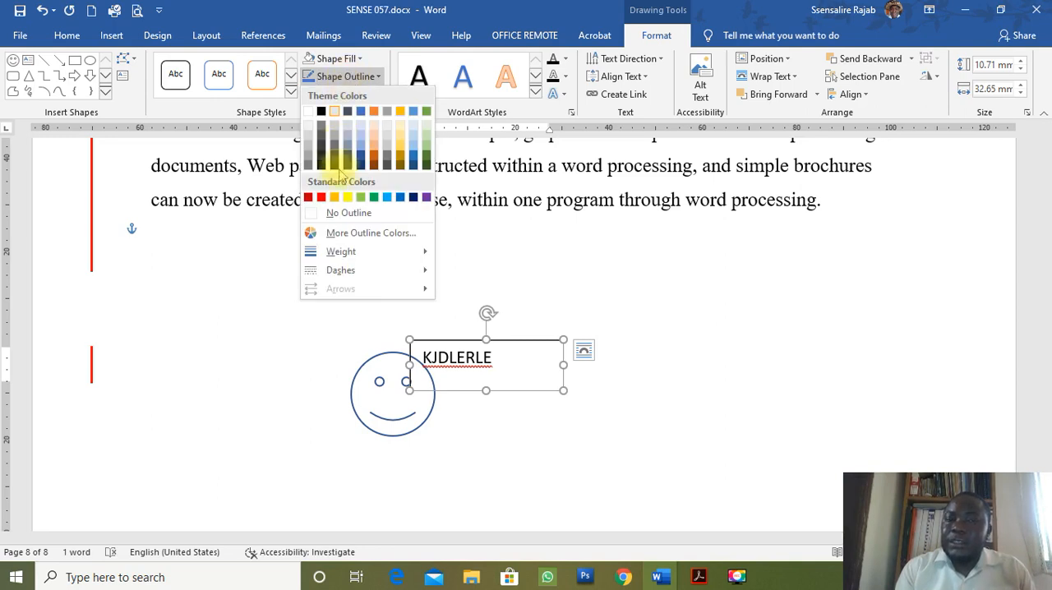
left_click(351, 217)
left_click(495, 405)
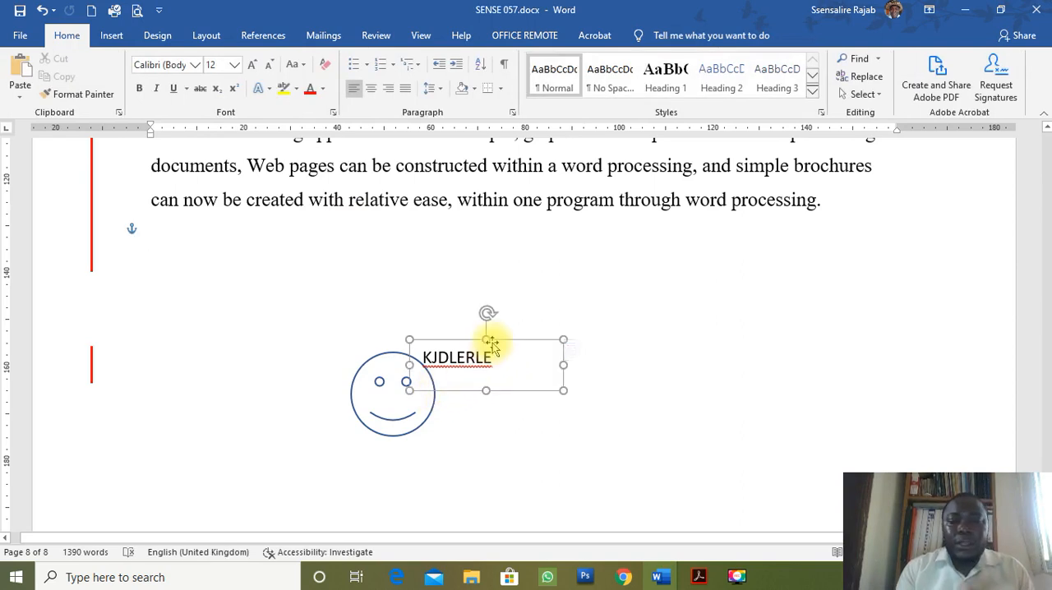
left_click(491, 345)
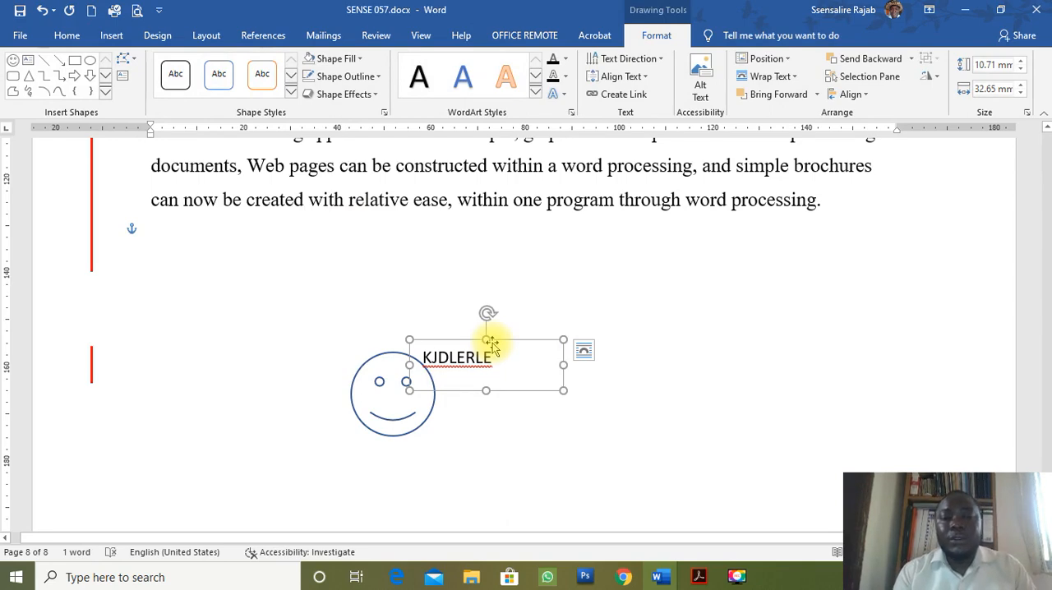
key("Delete")
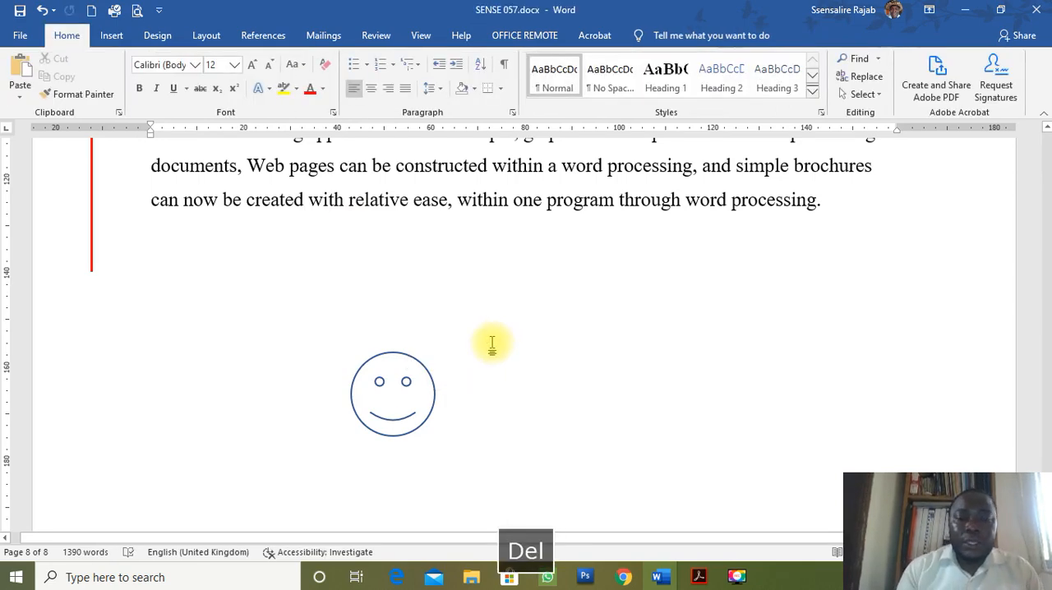
Set the smiley face's outline colour to black and its outline weight to 1½ pt.
left_click(428, 370)
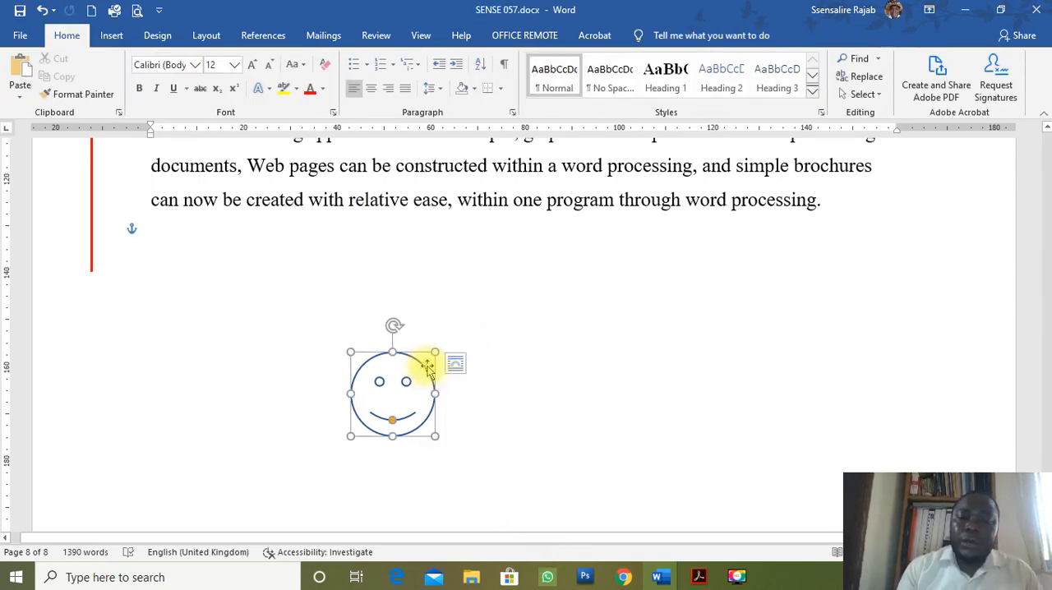
left_click(378, 76)
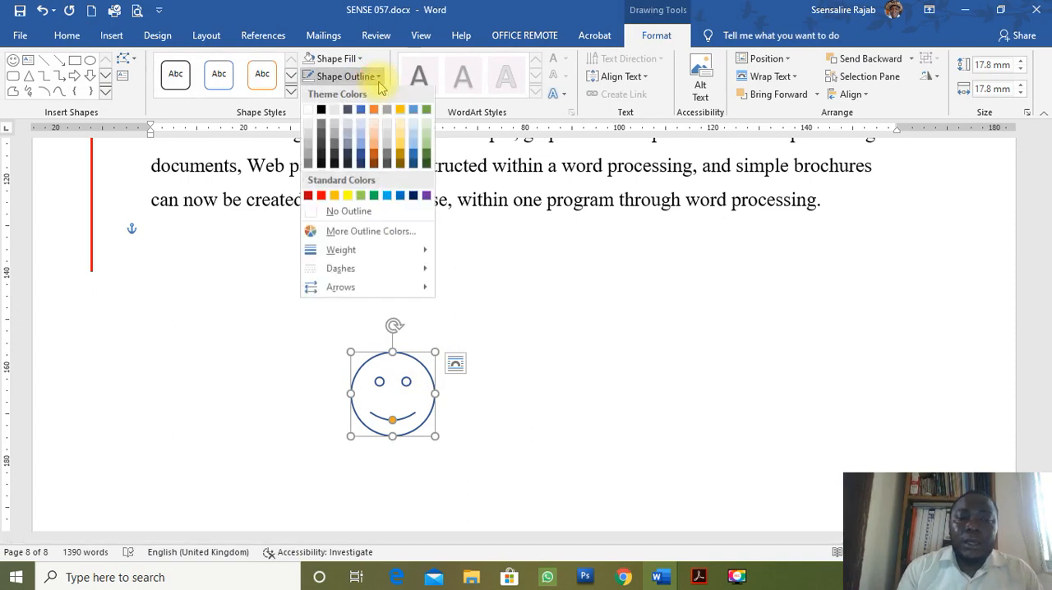
left_click(323, 113)
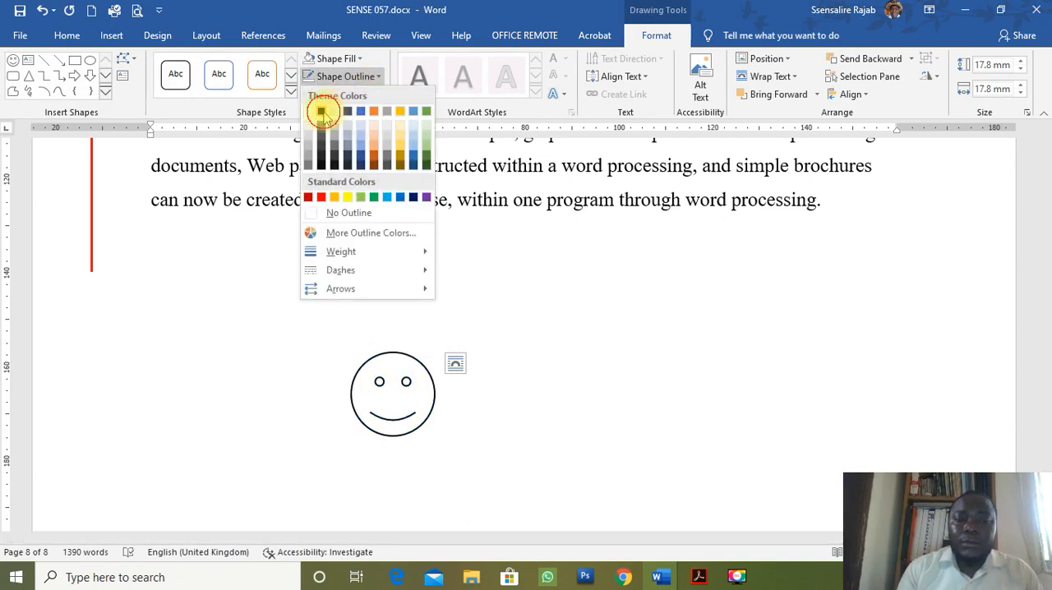
left_click(378, 77)
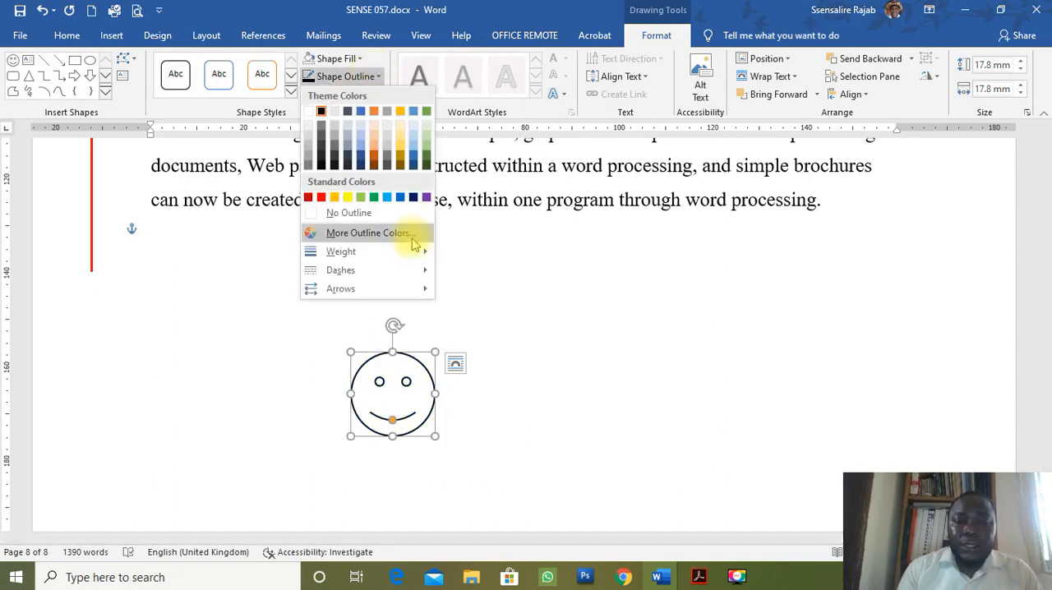
mouse_move(413, 260)
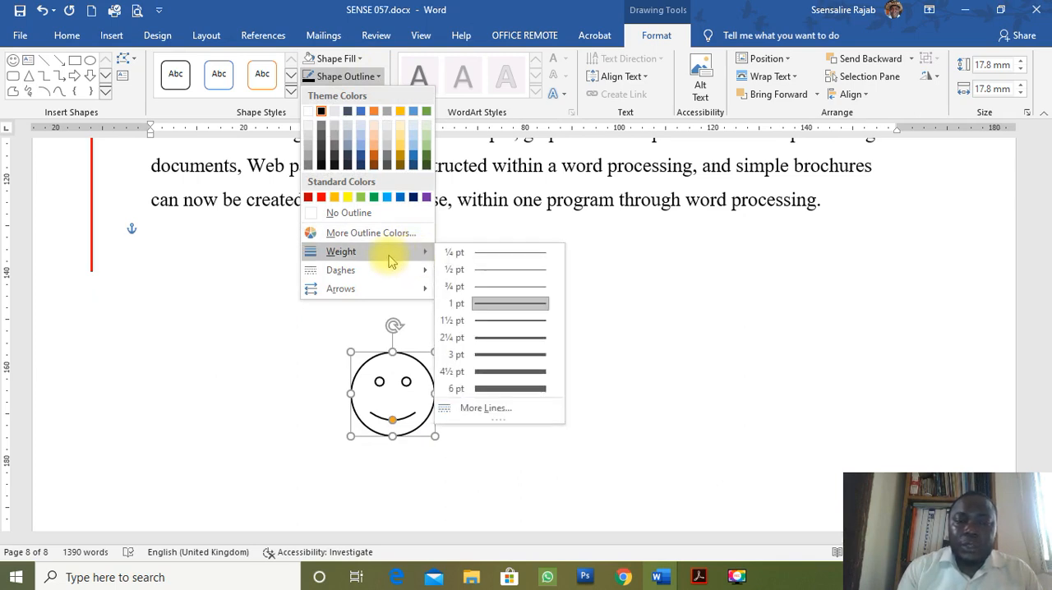
left_click(494, 328)
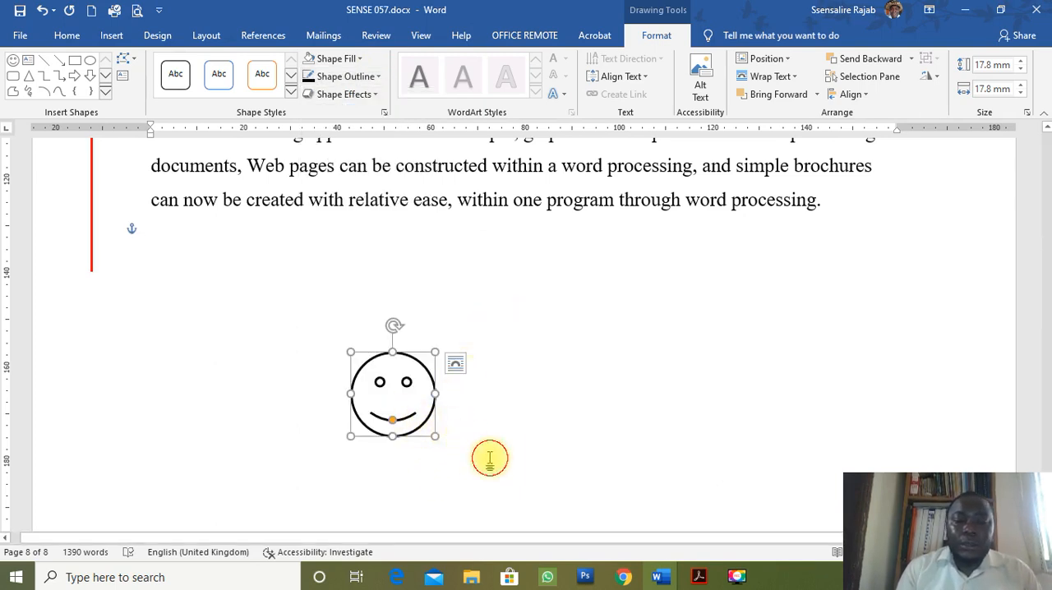
Compare the smiley face with the question g diagram in Acrobat and return to Word.
left_click(429, 428)
left_click(423, 427)
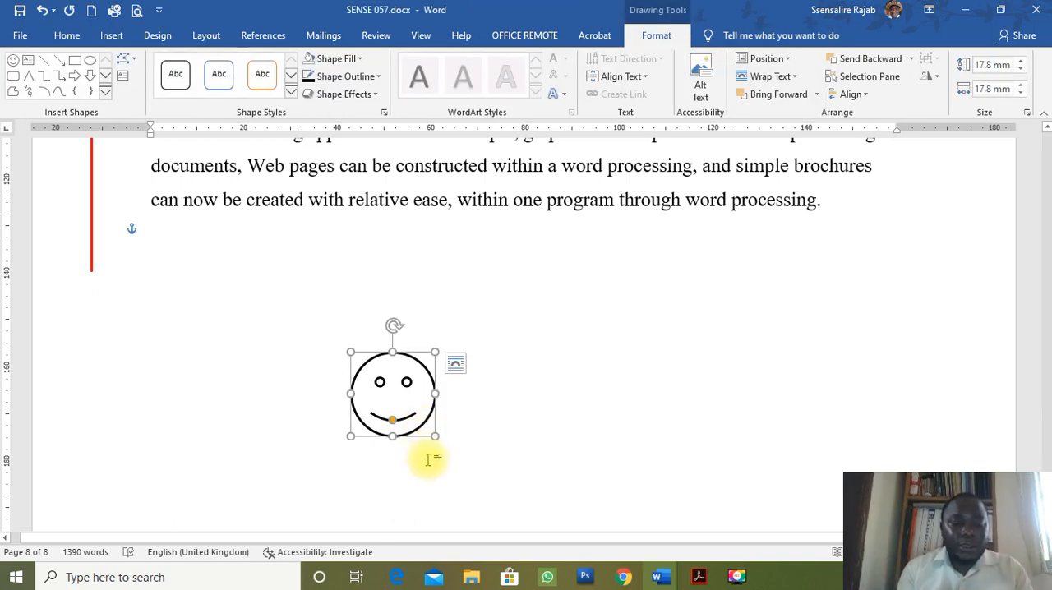
key("alt+Tab")
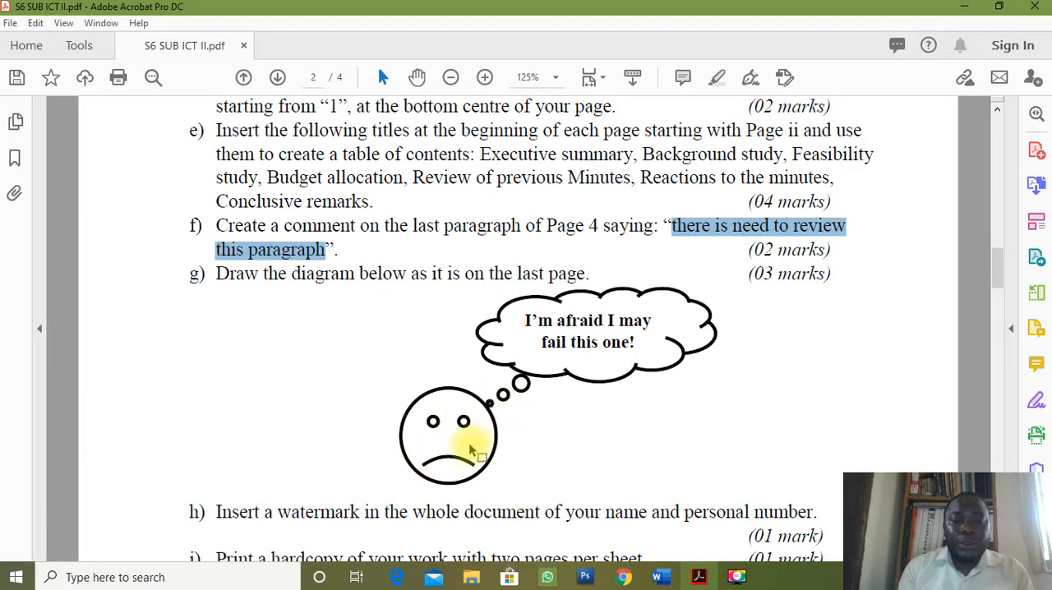
key("alt+Tab")
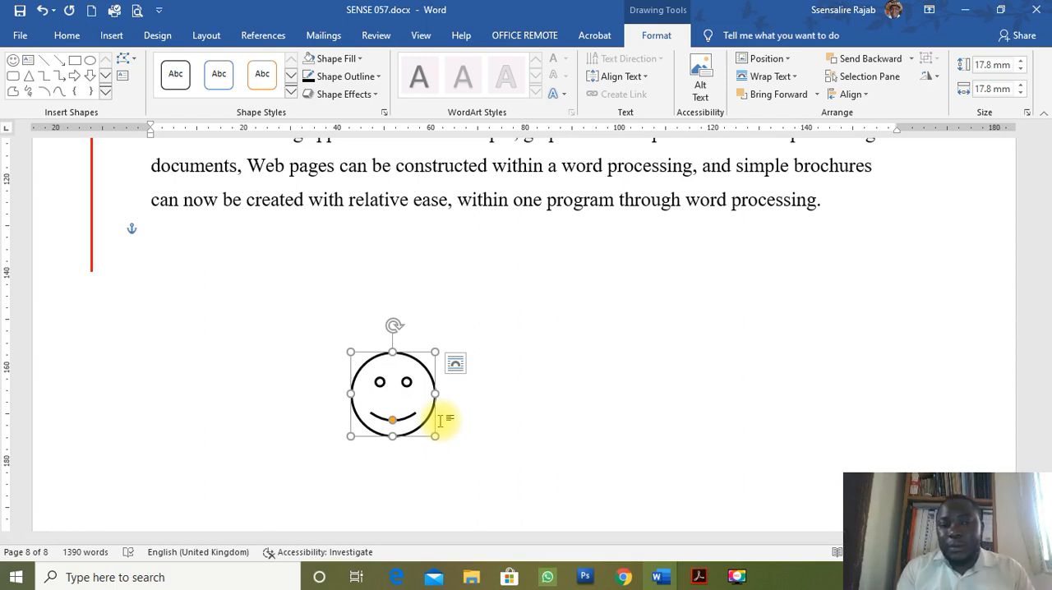
Draw a right block arrow about 36.4 mm high and 57.4 mm wide, try reshaping its head and shaft, and delete it.
left_click(74, 75)
left_click_drag(559, 291, 828, 466)
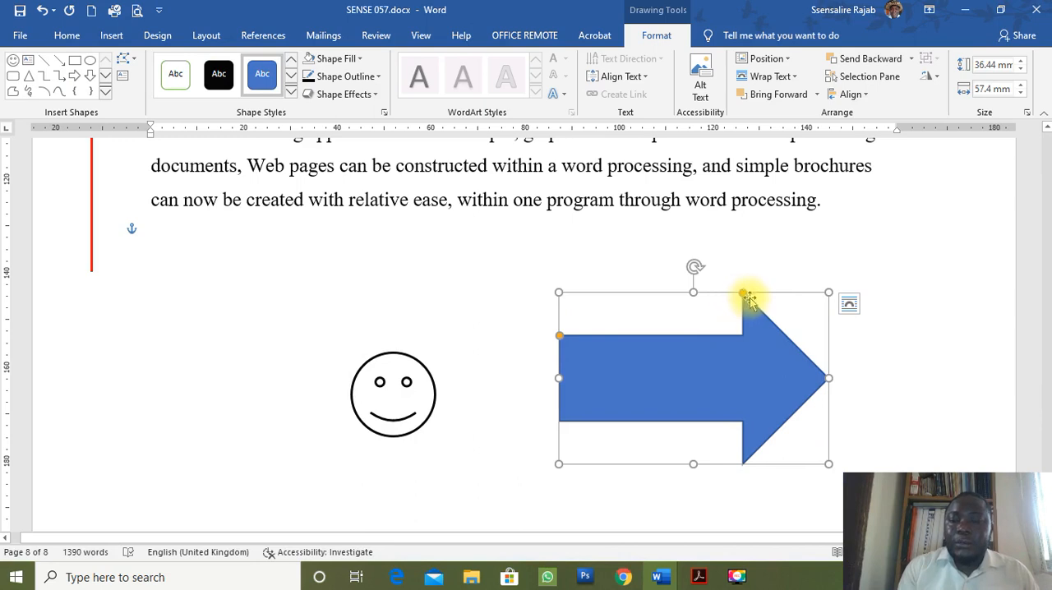
left_click_drag(743, 300, 767, 378)
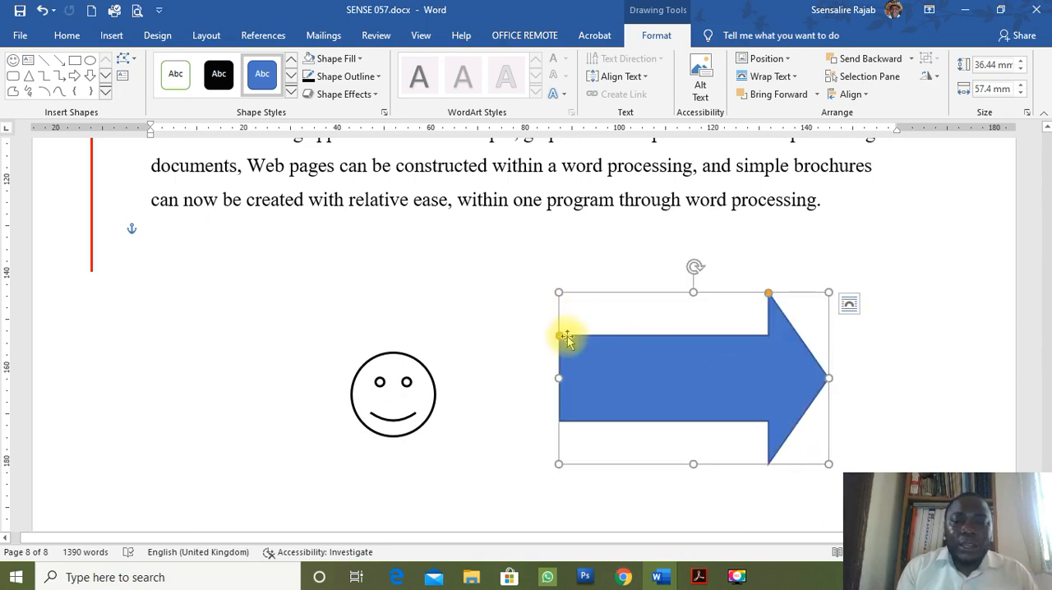
left_click_drag(559, 337, 564, 199)
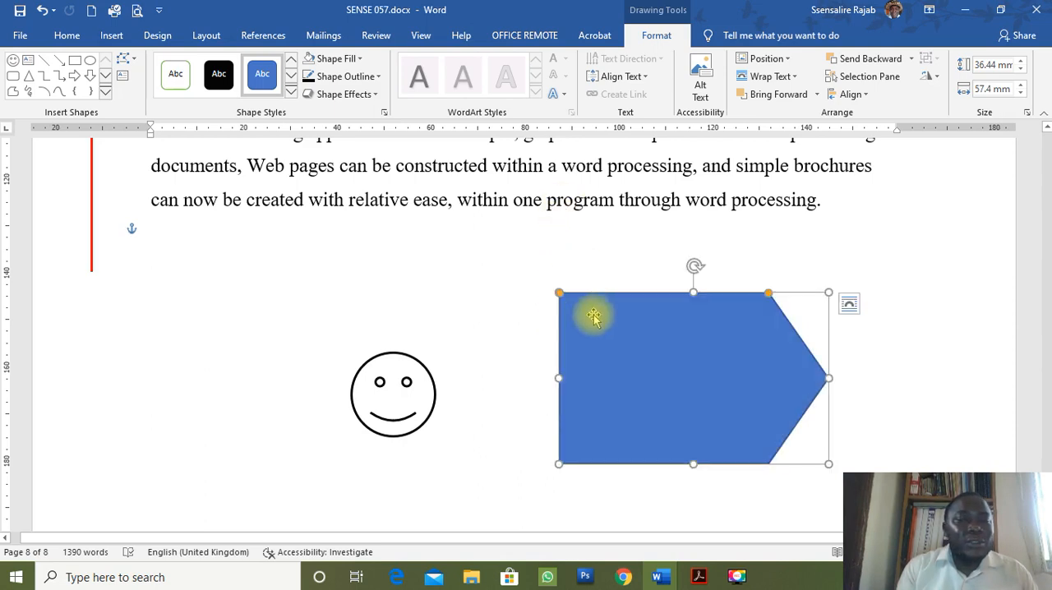
left_click_drag(558, 292, 559, 330)
left_click_drag(769, 293, 716, 308)
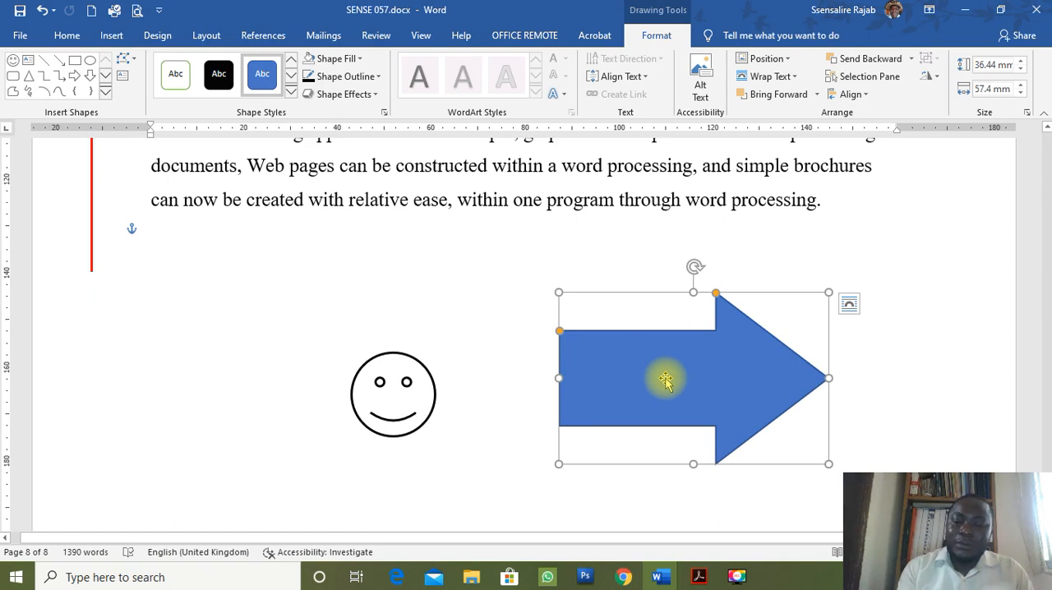
key("Delete")
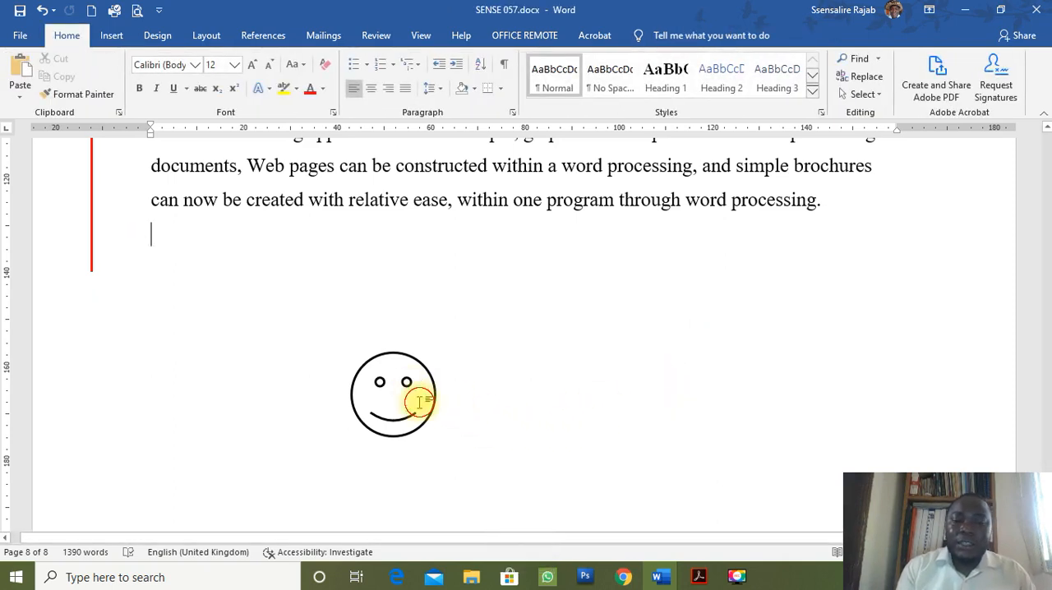
Bend the smiley face's mouth upward into a frown and compare it with the diagram in Acrobat.
left_click(430, 409)
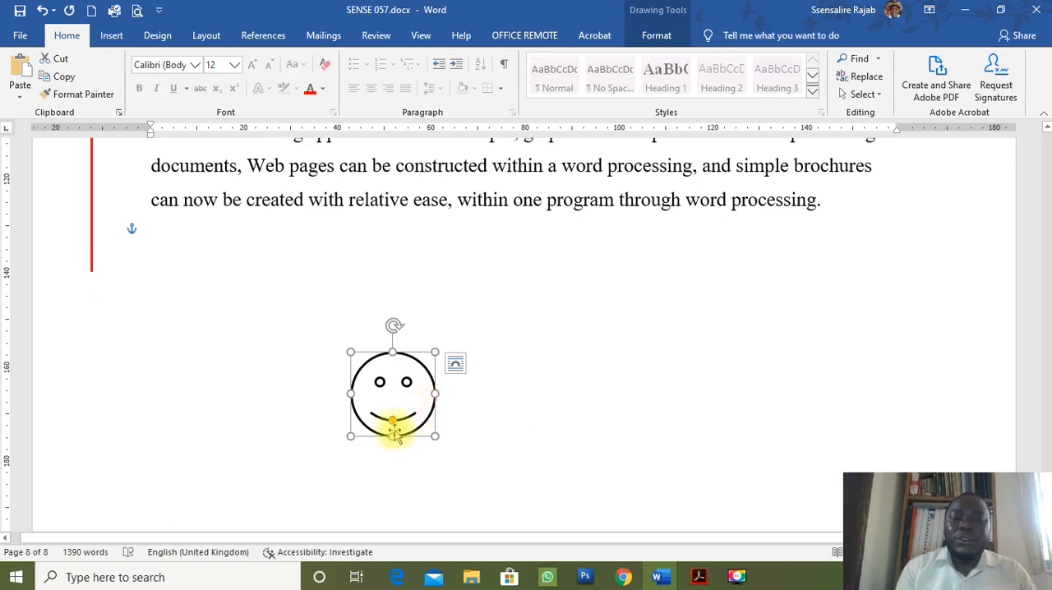
left_click_drag(393, 422, 395, 413)
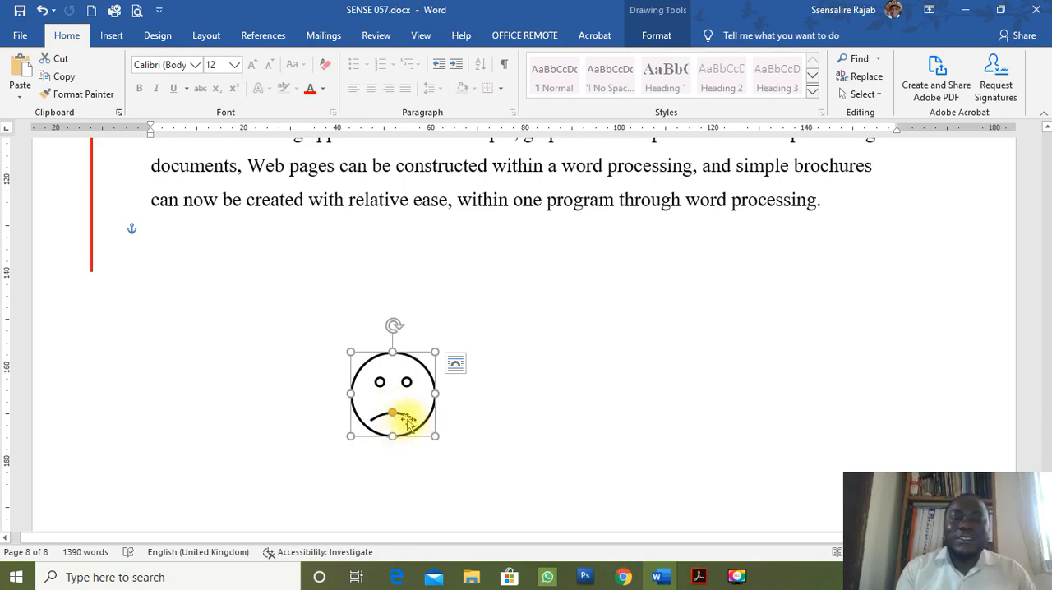
key("alt+Tab")
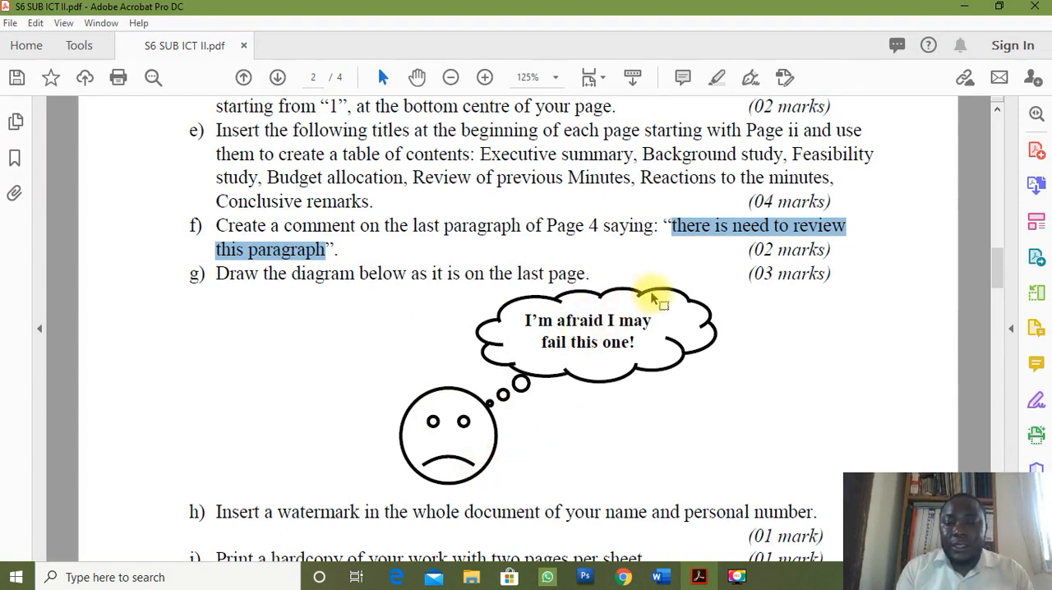
key("alt+Tab")
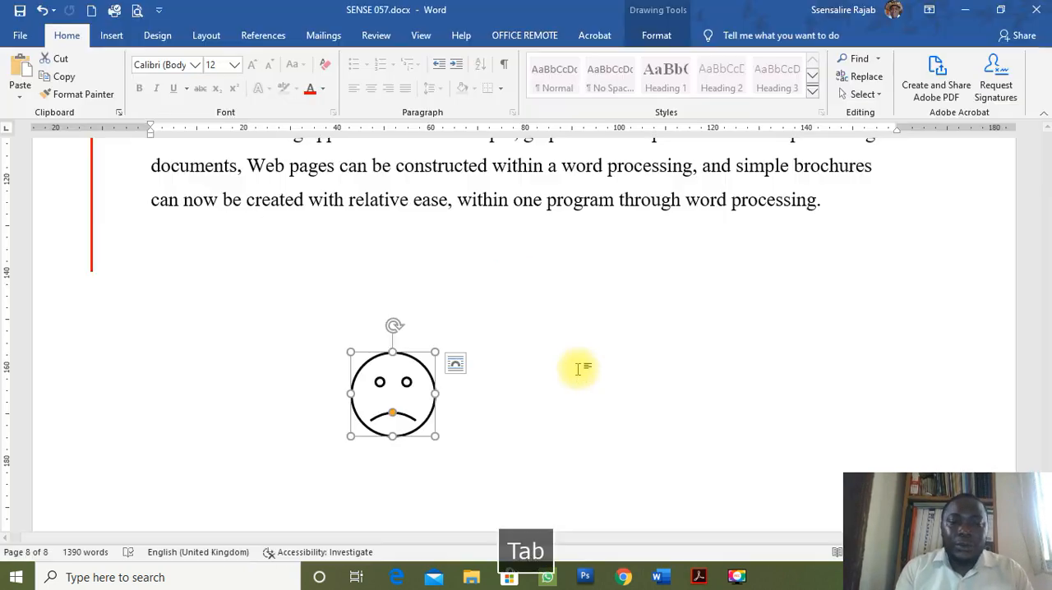
Draw a cloud thought-bubble callout about 18.5 mm high and 63 mm wide above the sad face, with its tail reaching the face.
left_click(113, 37)
left_click(204, 59)
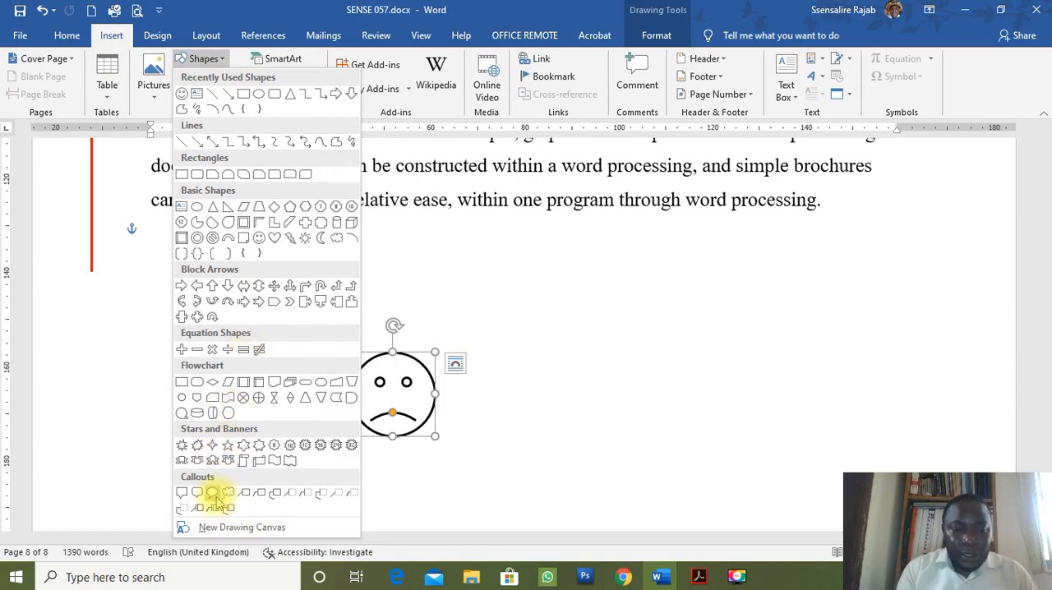
left_click(229, 496)
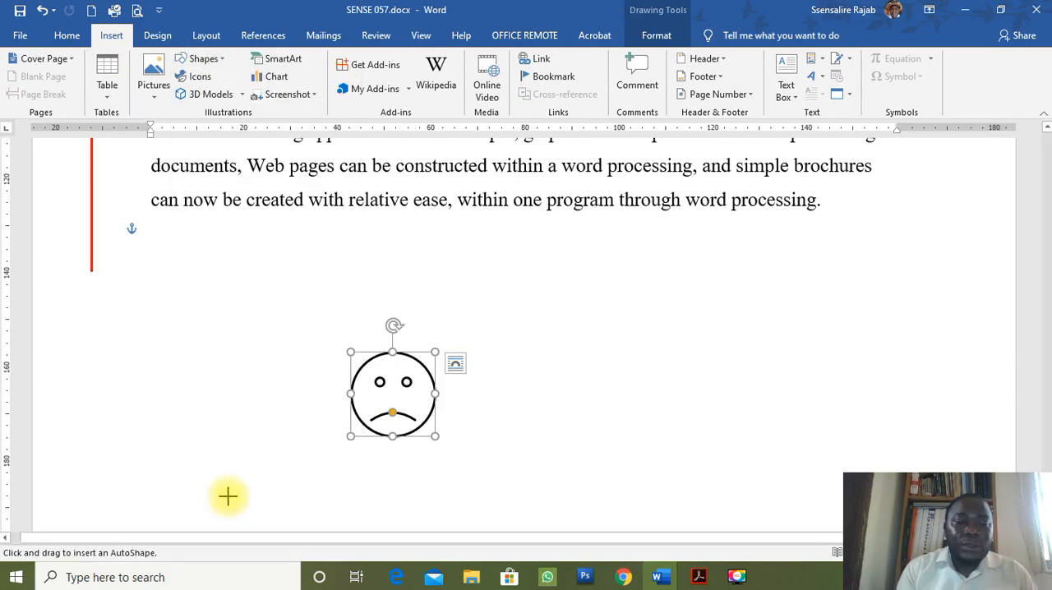
left_click_drag(459, 277, 754, 364)
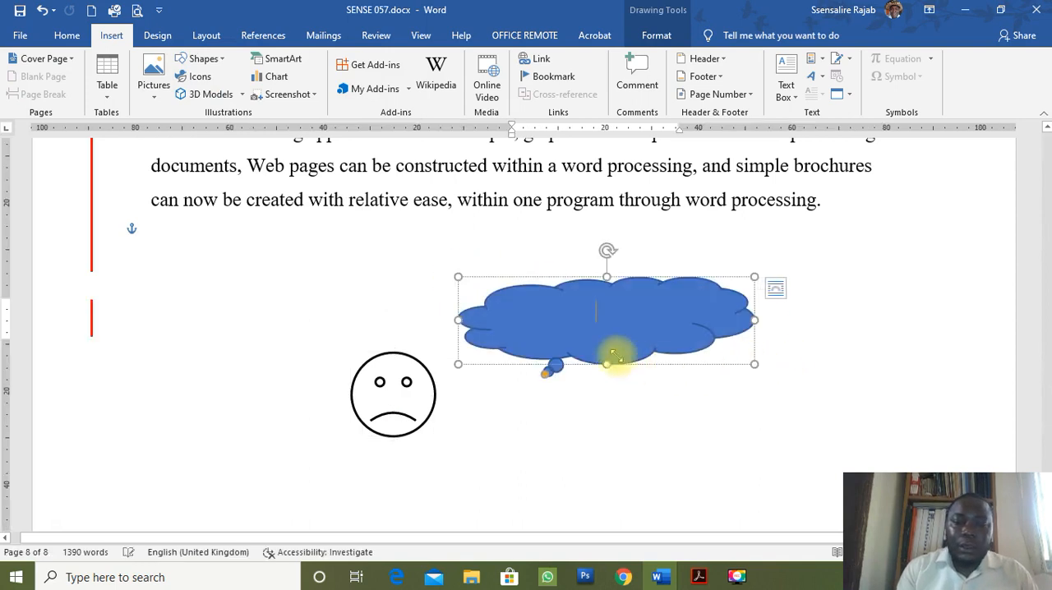
left_click_drag(599, 340, 582, 330)
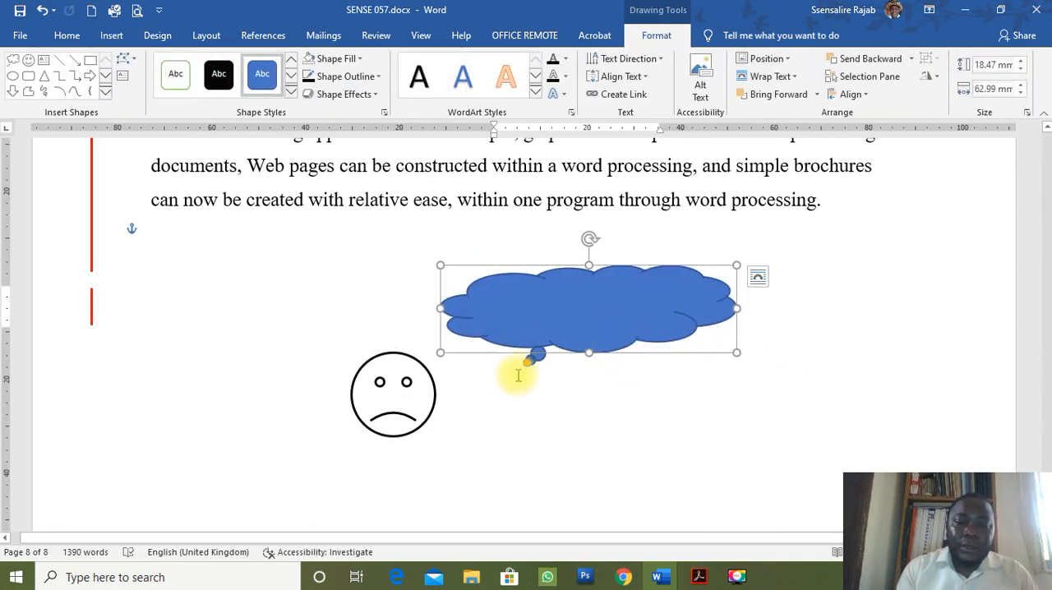
left_click_drag(527, 366, 438, 370)
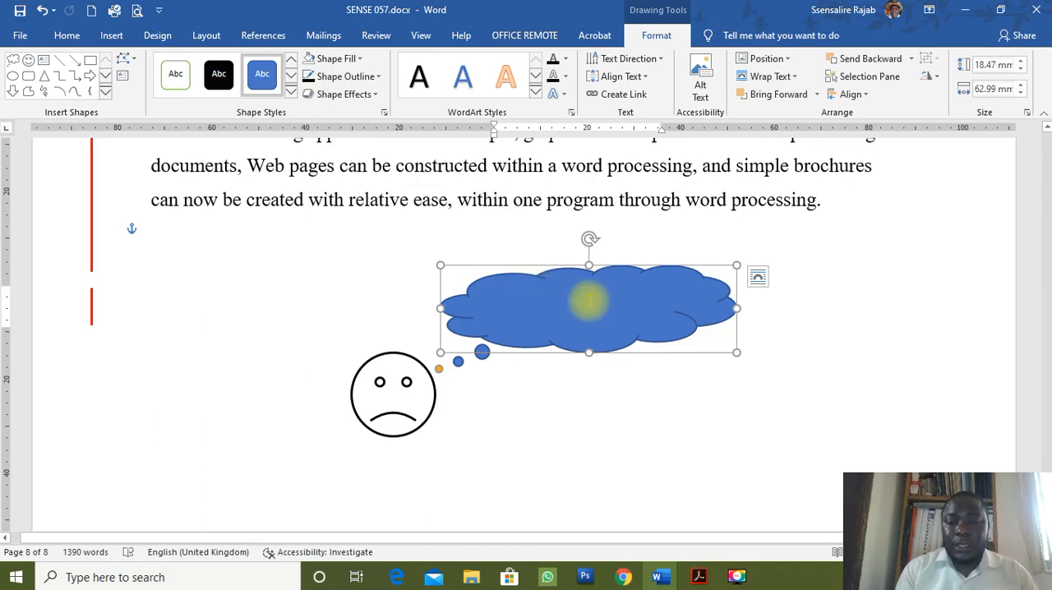
Copy "I'm afraid I may fail this one!" from the Acrobat diagram into the cloud callout in Word.
key("alt+Tab")
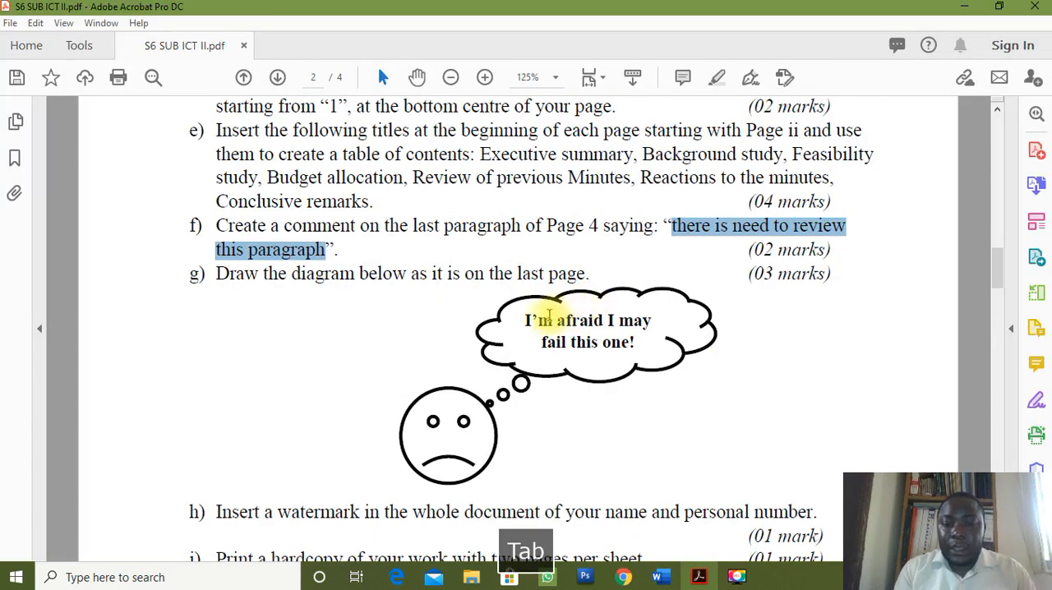
left_click_drag(527, 320, 643, 348)
key("ctrl+c")
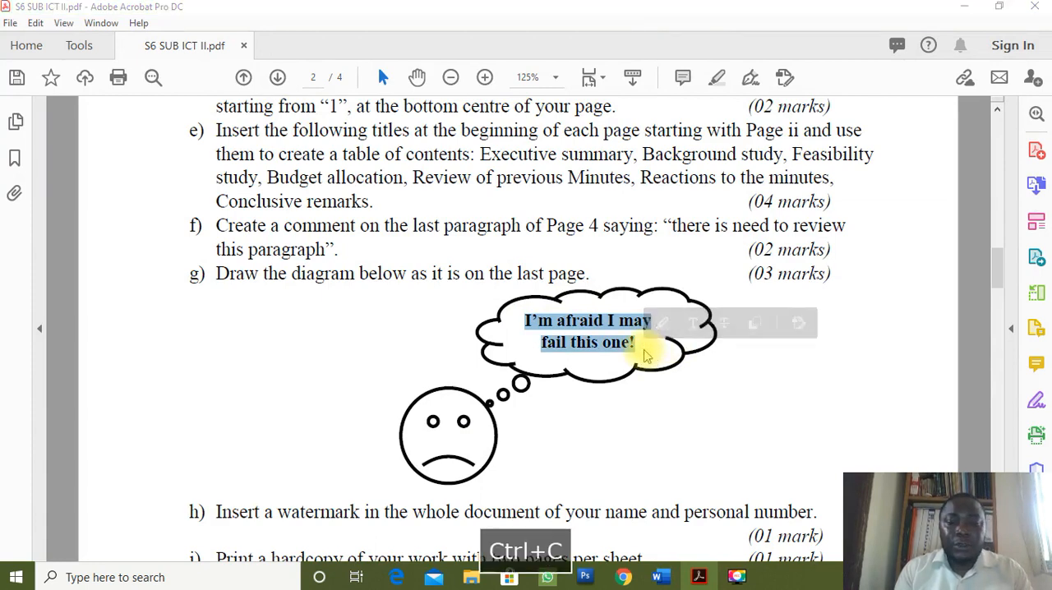
key("alt+Tab")
key("ctrl+v")
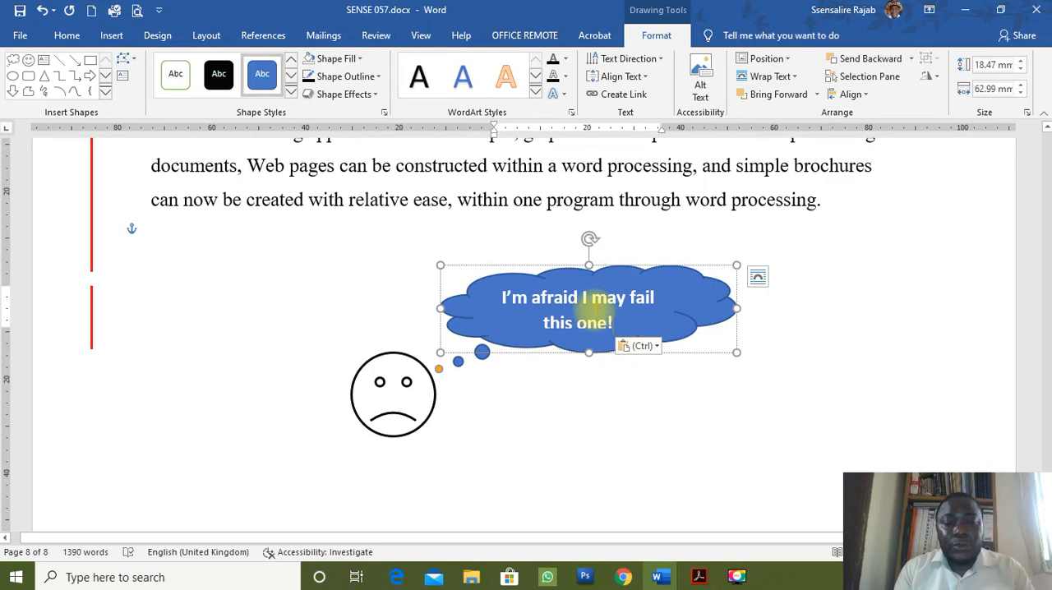
Compare the cloud callout's text with the Acrobat diagram and set the text's font to Times New Roman in Word.
key("ctrl+a")
key("alt+Tab")
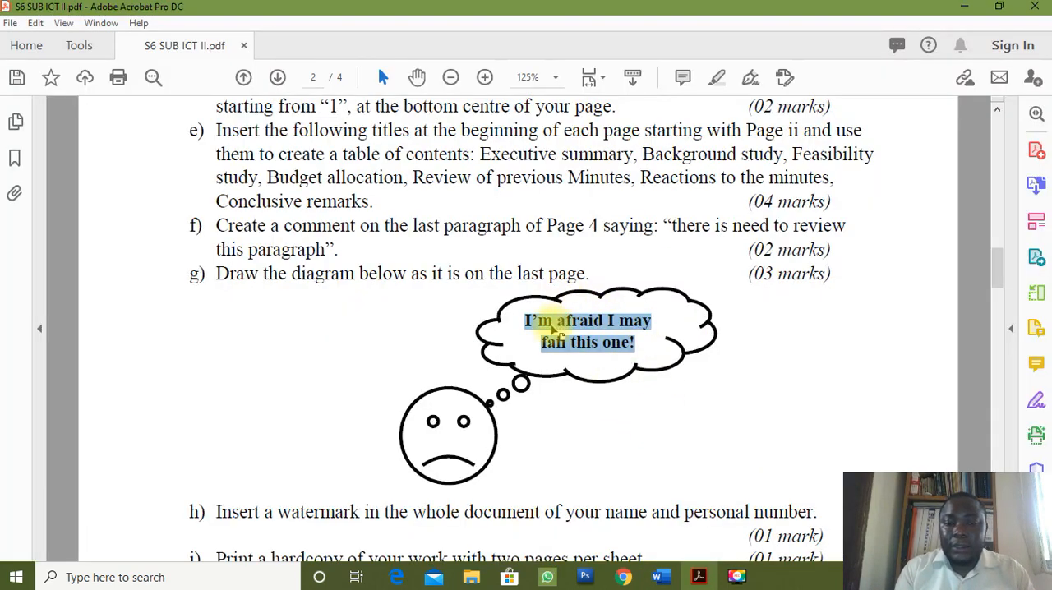
key("ctrl+c")
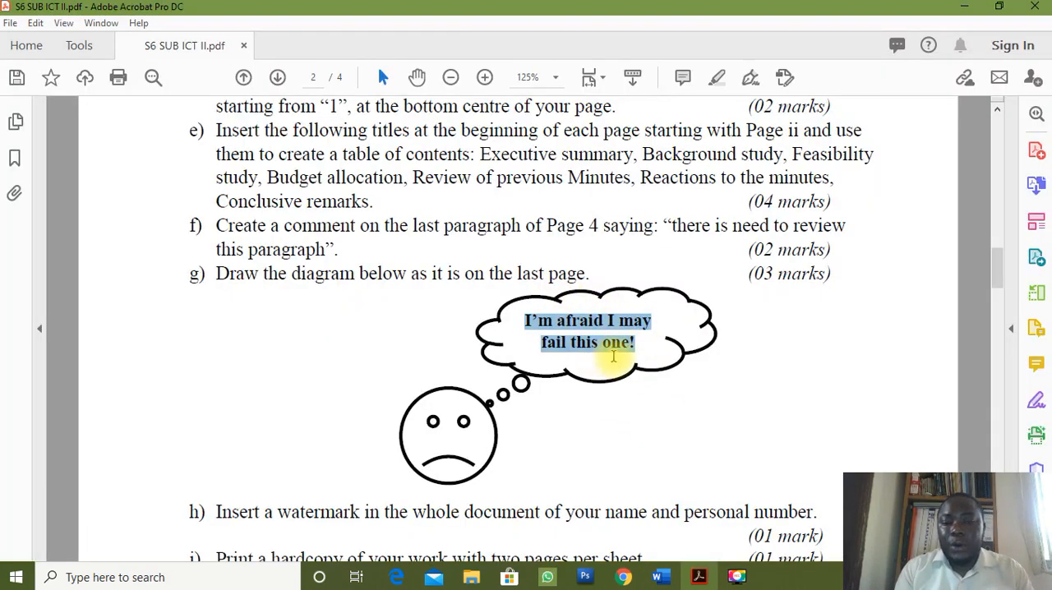
key("alt+Tab")
key("ctrl+v")
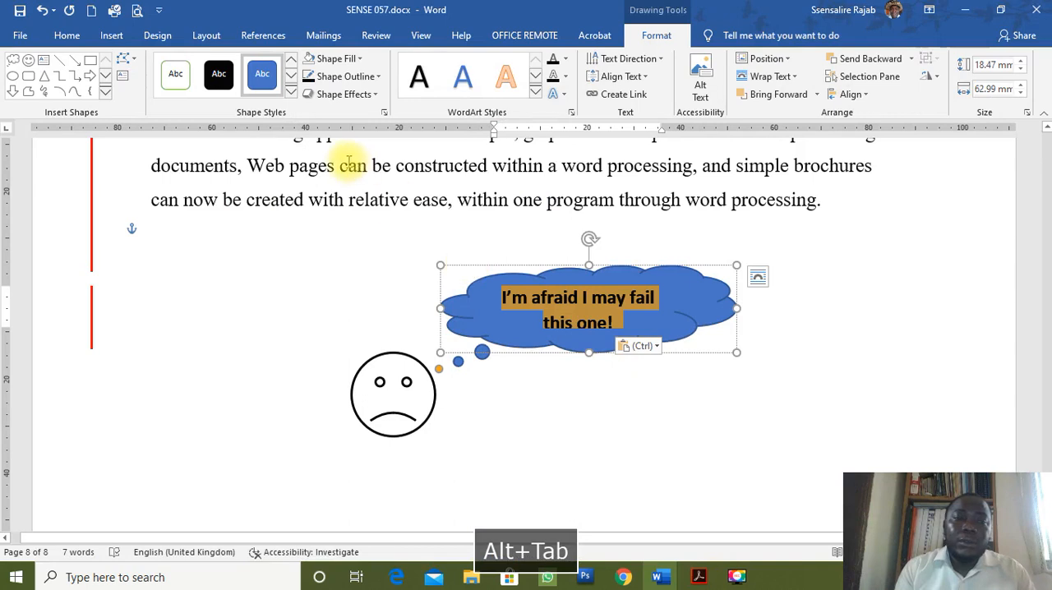
left_click(66, 35)
left_click(176, 64)
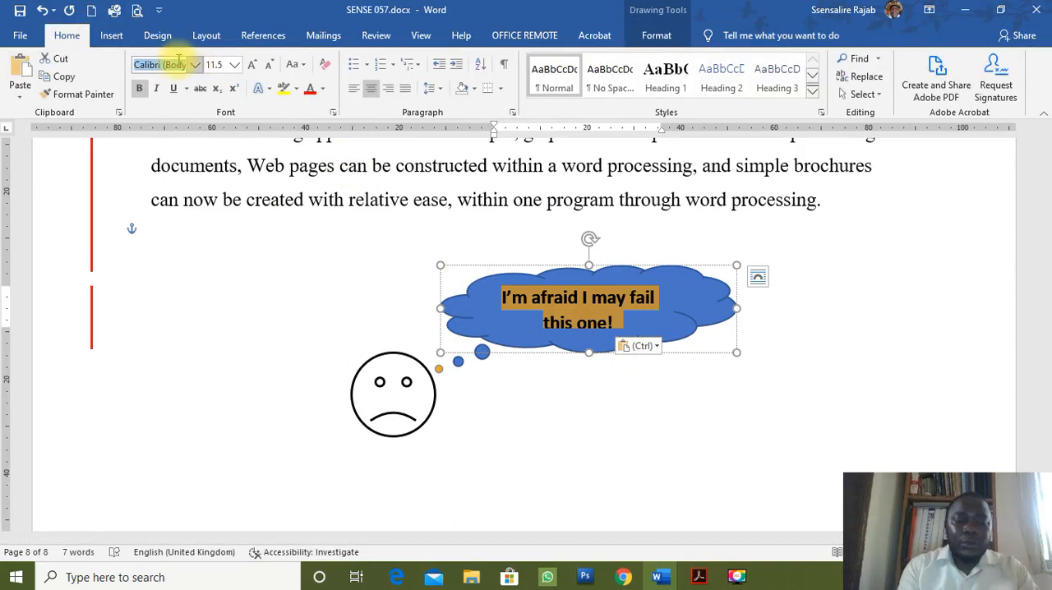
type("Times New R")
key("Return")
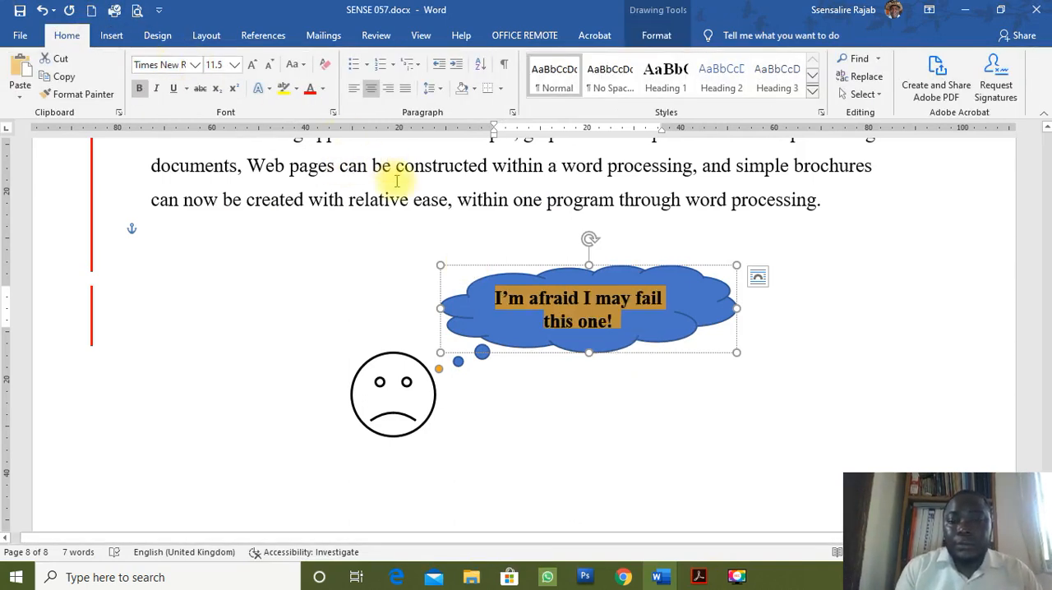
left_click(704, 270)
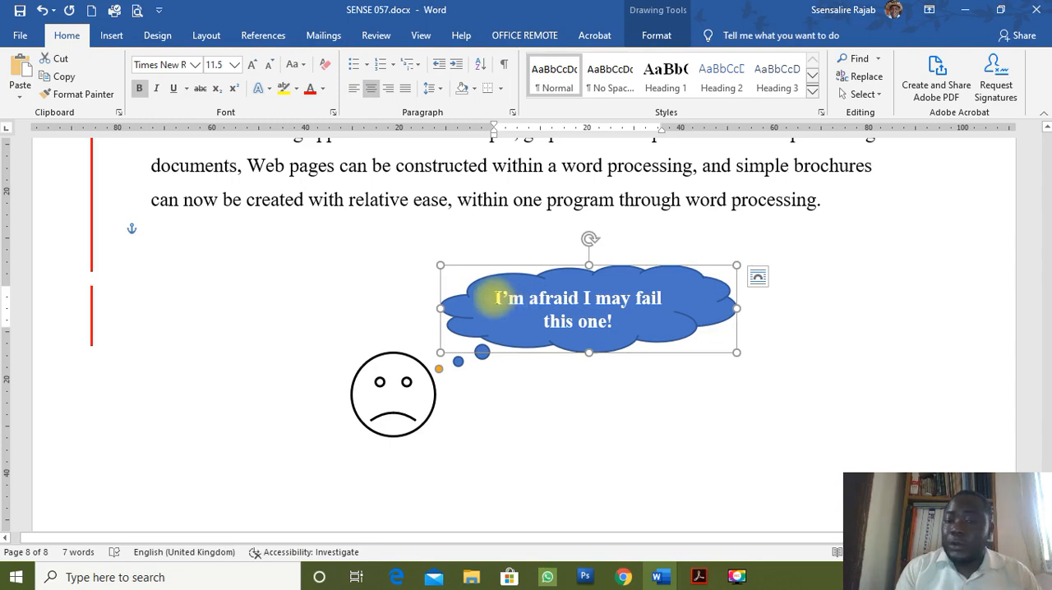
Remove the cloud callout's fill and give it a black outline with a weight of 1½ pt.
left_click_drag(497, 298, 625, 322)
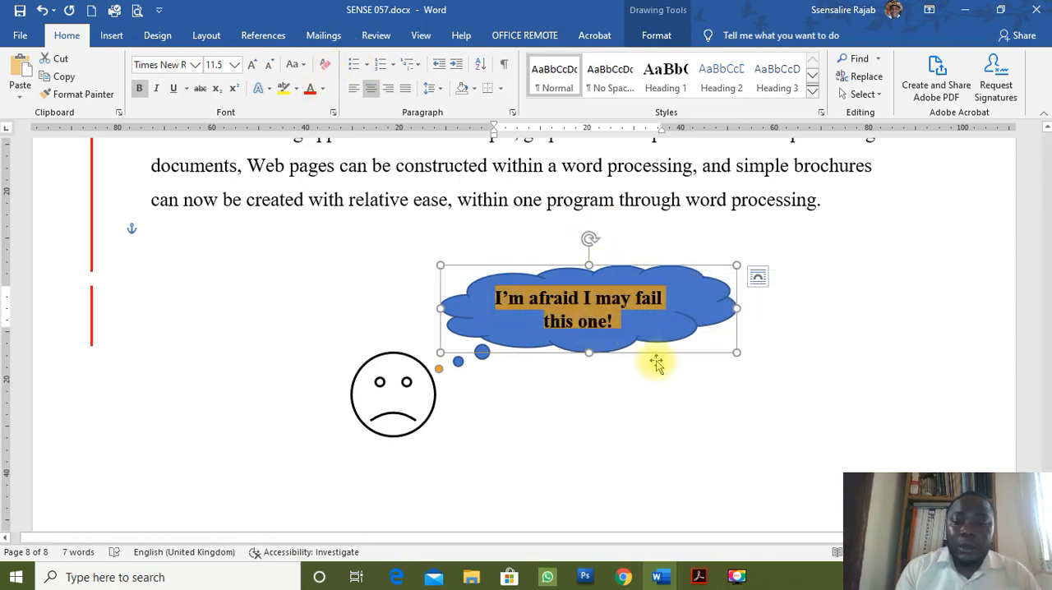
left_click(683, 351)
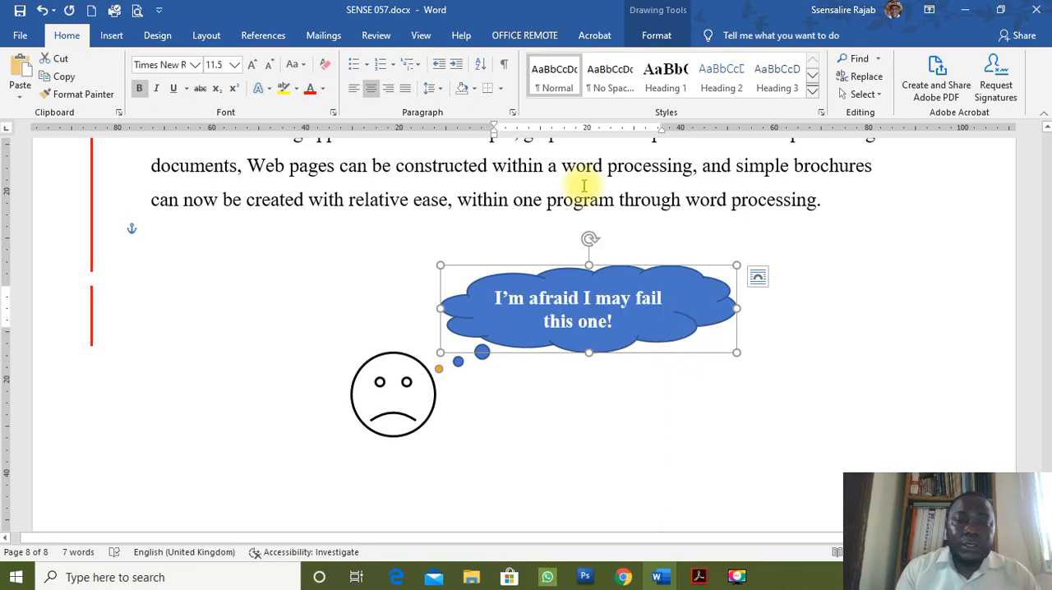
left_click(656, 36)
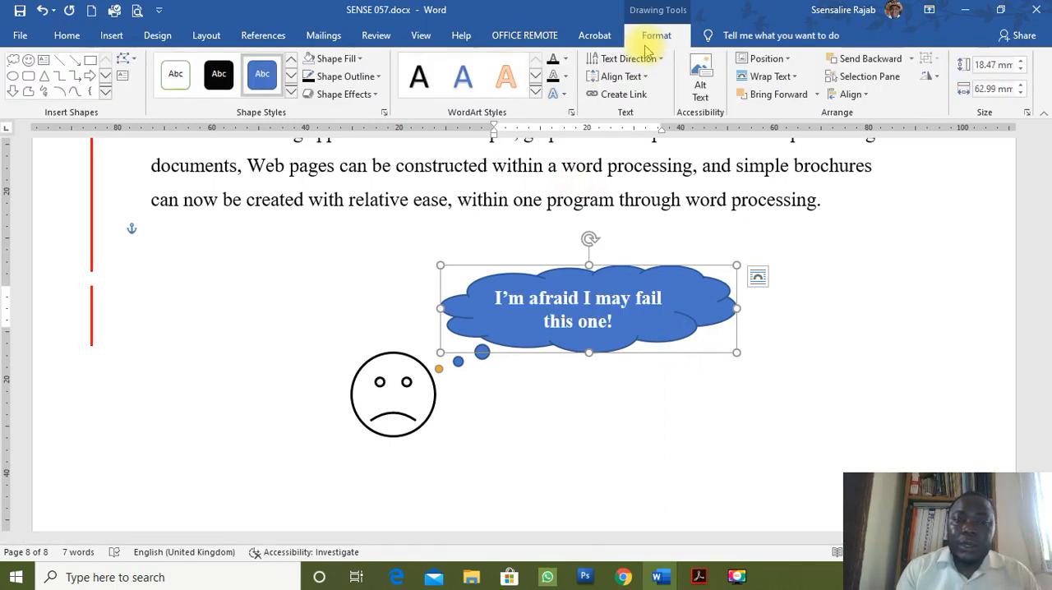
left_click(359, 61)
left_click(334, 195)
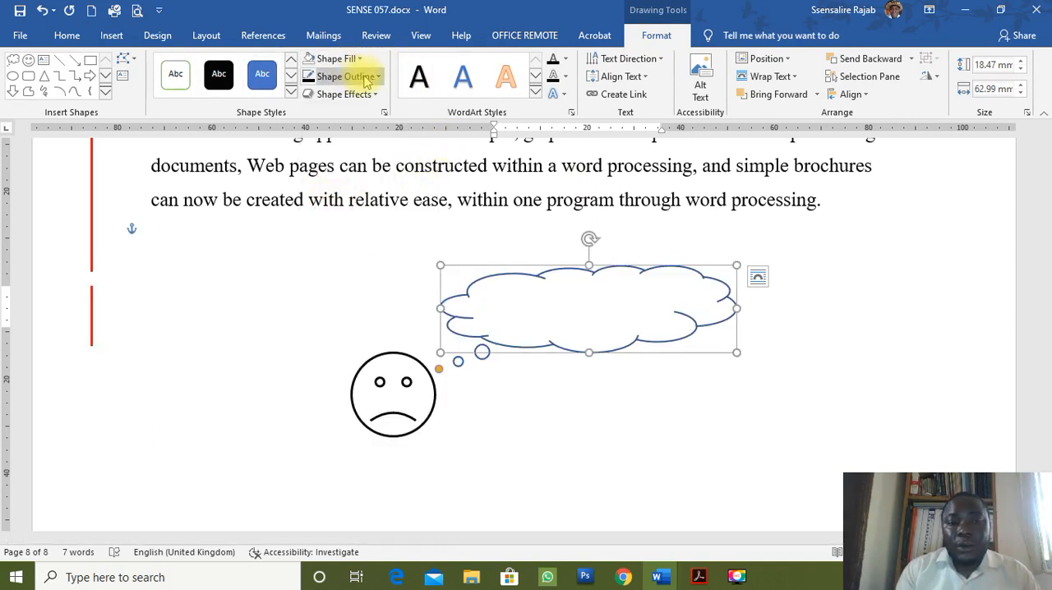
left_click(311, 76)
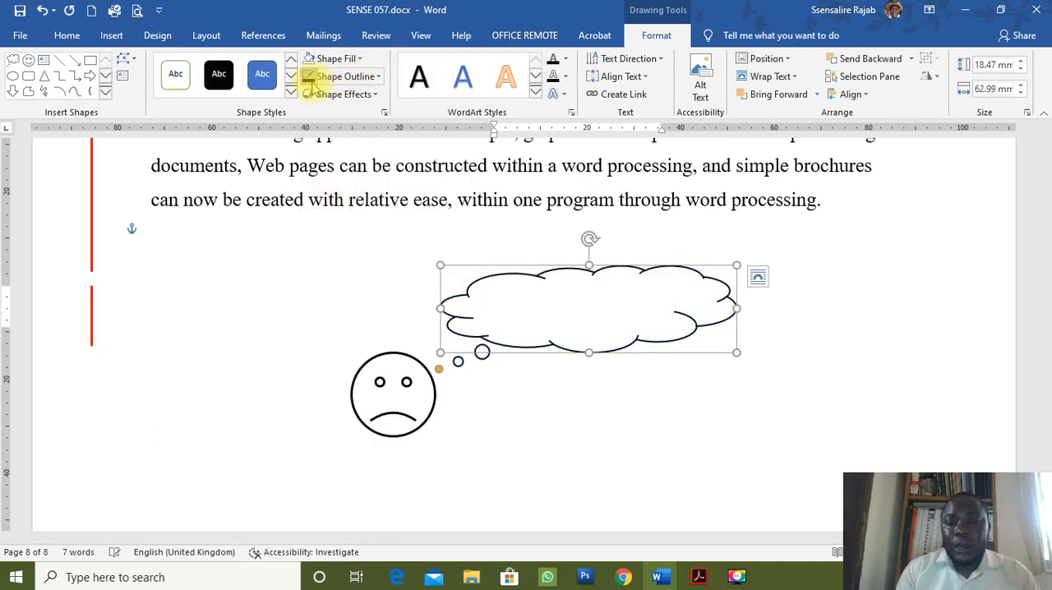
left_click(376, 76)
mouse_move(433, 255)
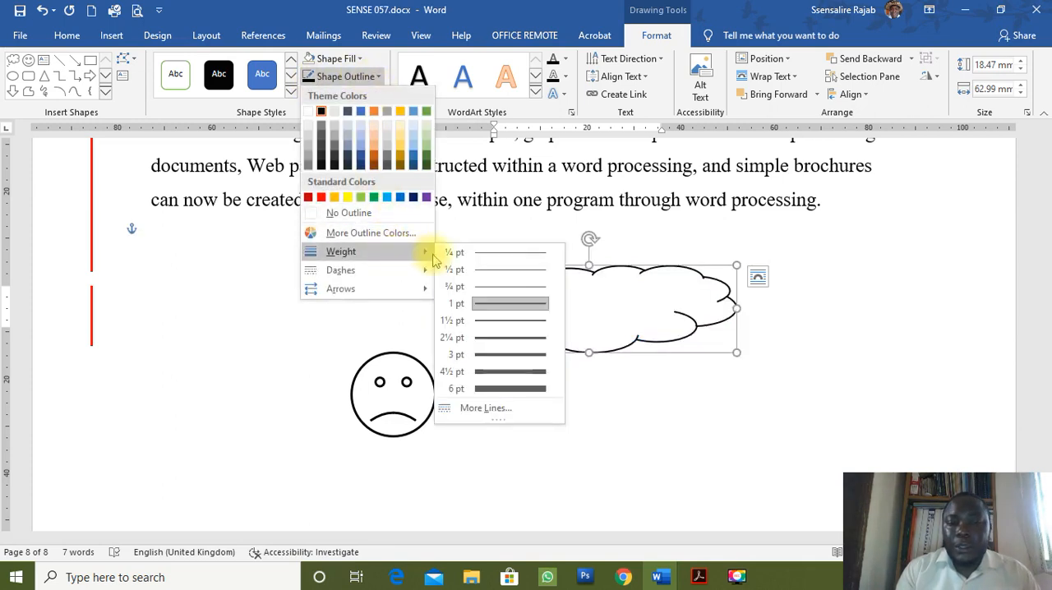
left_click(493, 323)
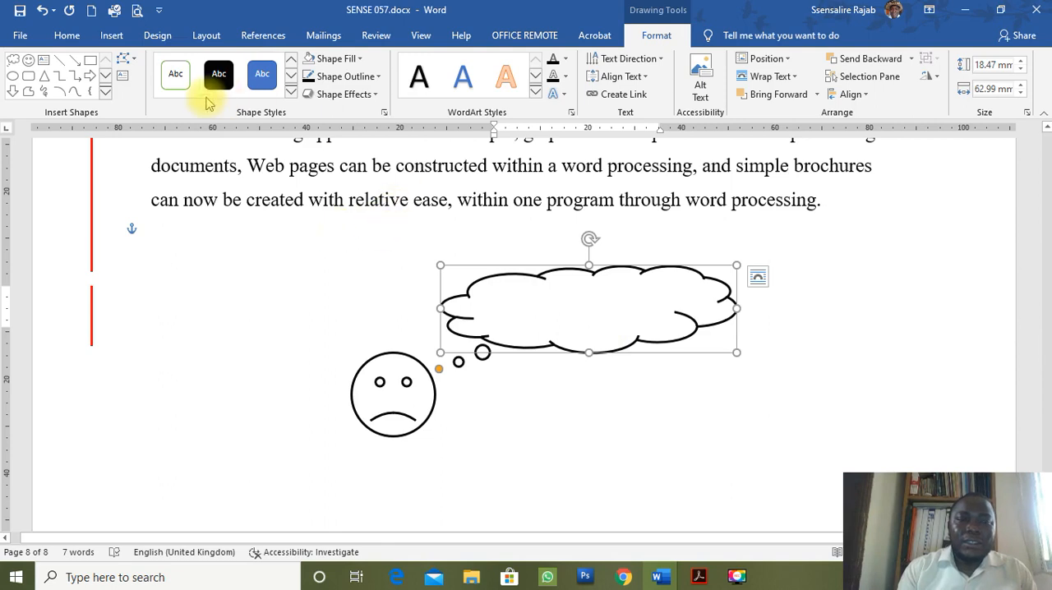
Change the font colour of the cloud callout's text to black and deselect the callout.
left_click(69, 36)
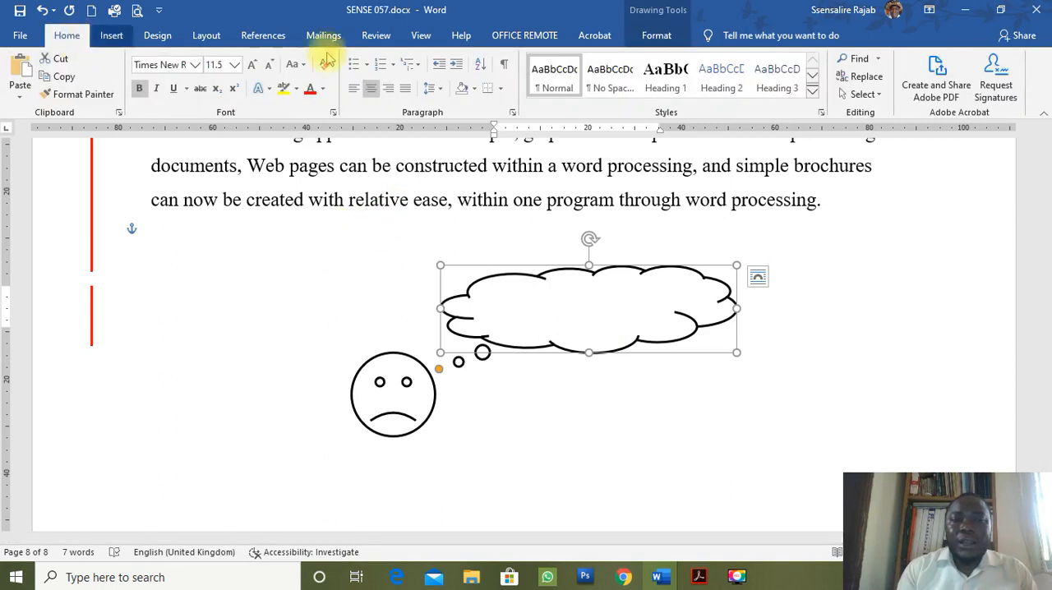
left_click(323, 91)
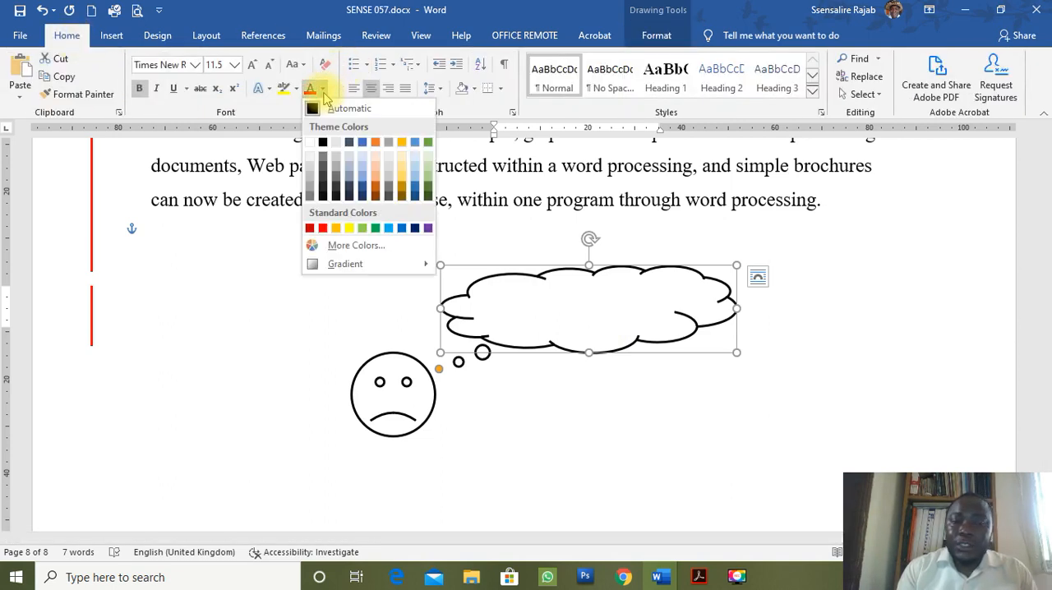
left_click(322, 142)
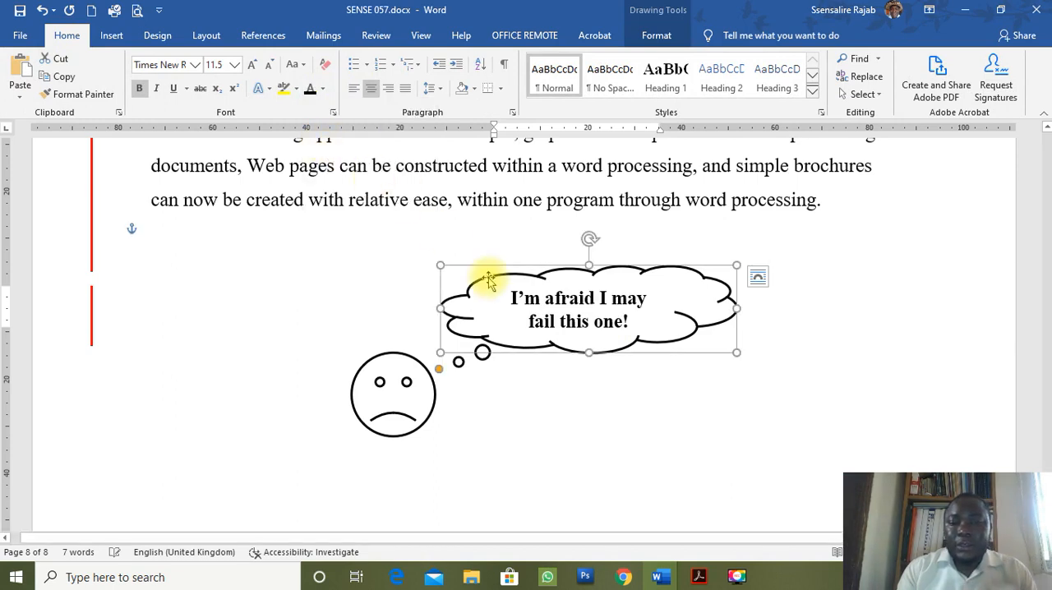
left_click(492, 408)
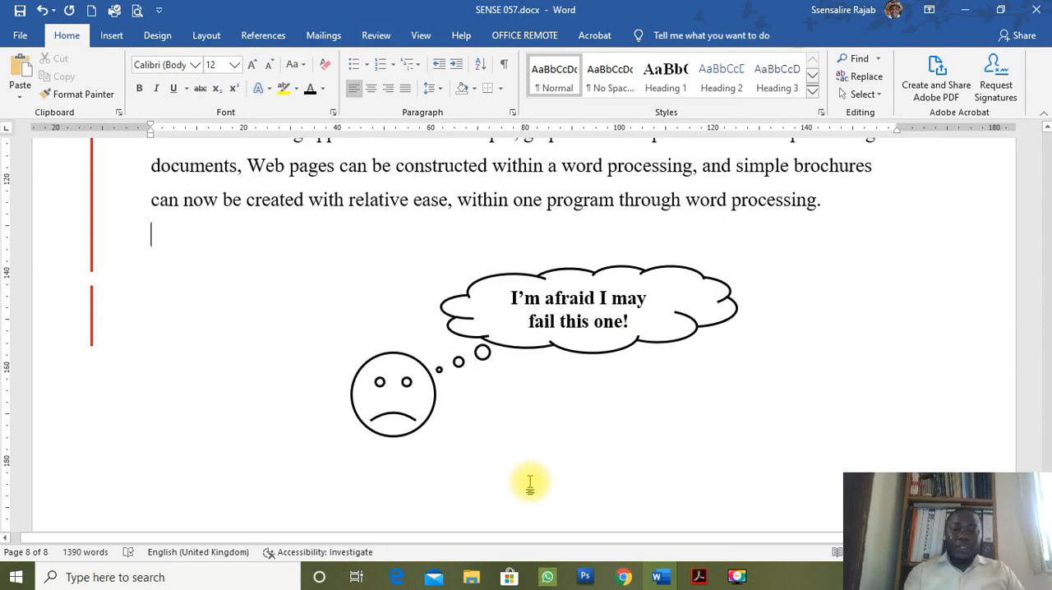
Insert blank lines after the last paragraph and move the cloud callout and the sad face back up separately.
key("Down")
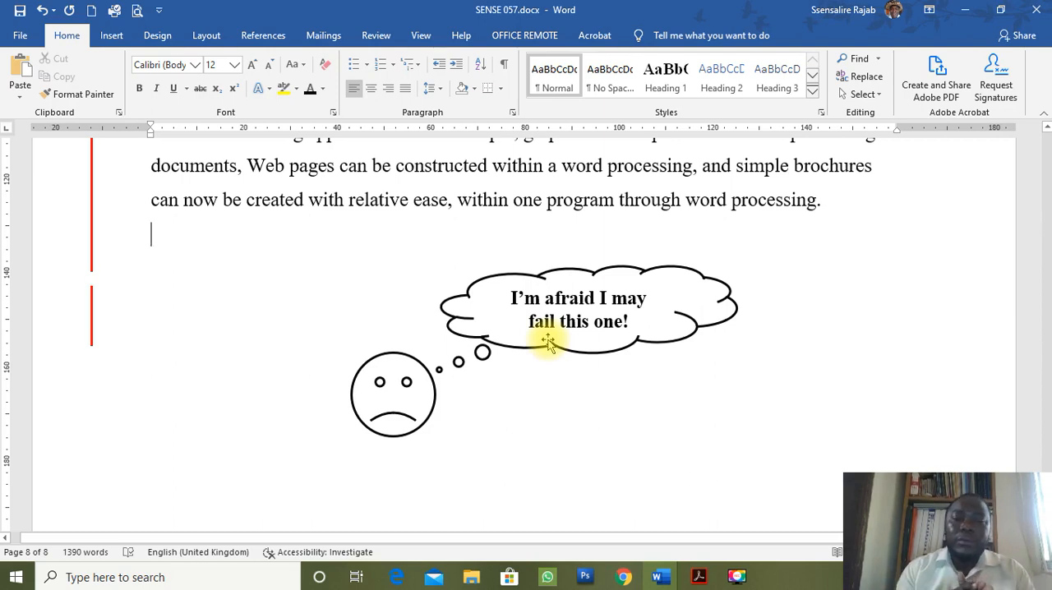
key("Return")
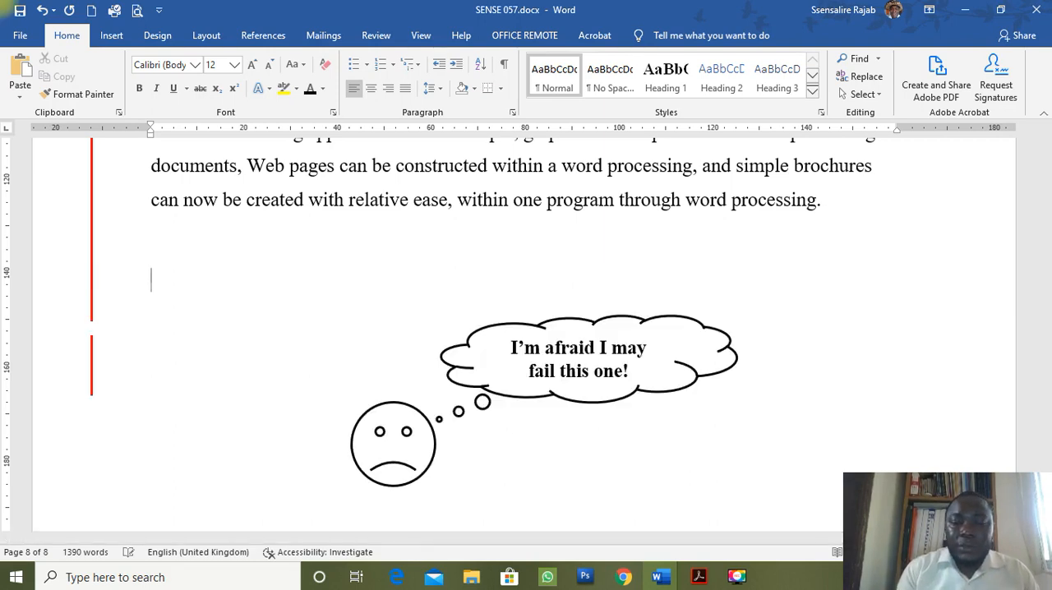
key("Return")
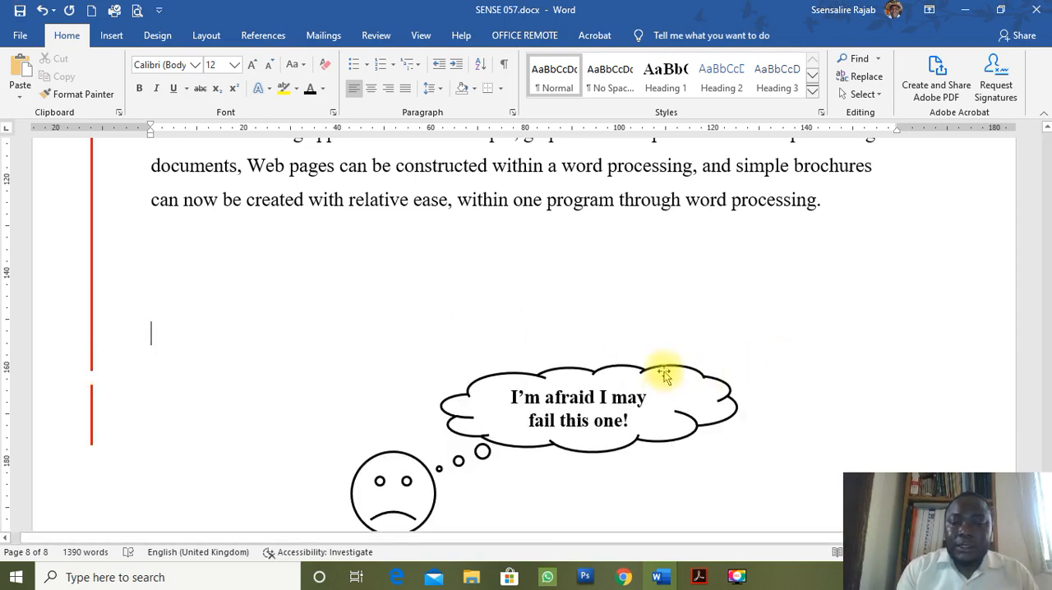
left_click_drag(666, 372, 664, 228)
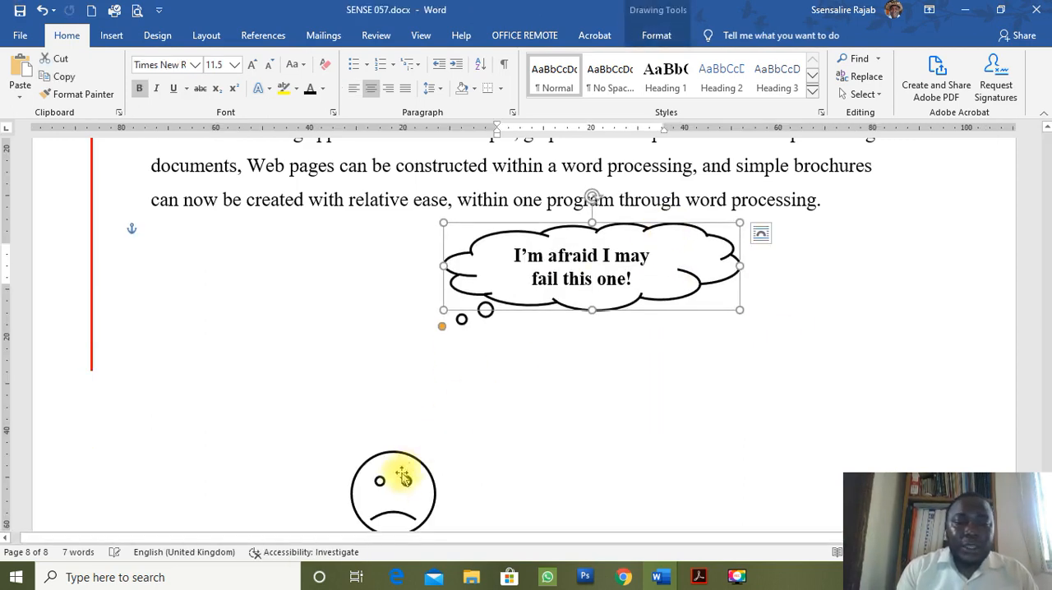
left_click_drag(418, 465, 417, 371)
left_click(450, 339)
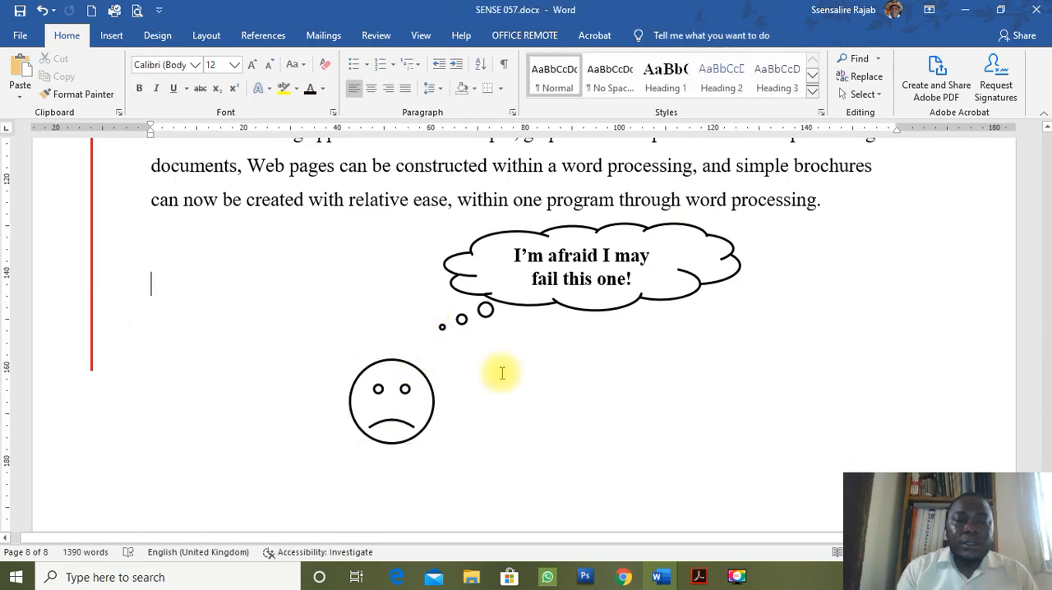
Add more blank lines beside the ungrouped shapes, and undo all the added lines and shape moves.
key("Return")
key("Return")
key("Return")
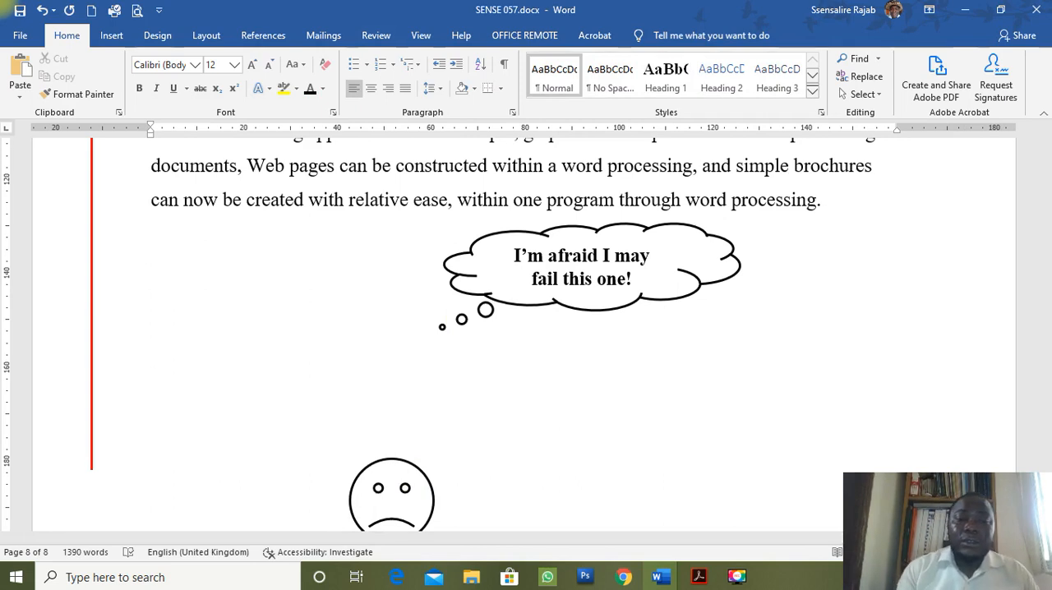
key("ctrl+z")
key("ctrl+z")
key("ctrl+z")
key("ctrl+z")
key("ctrl+z")
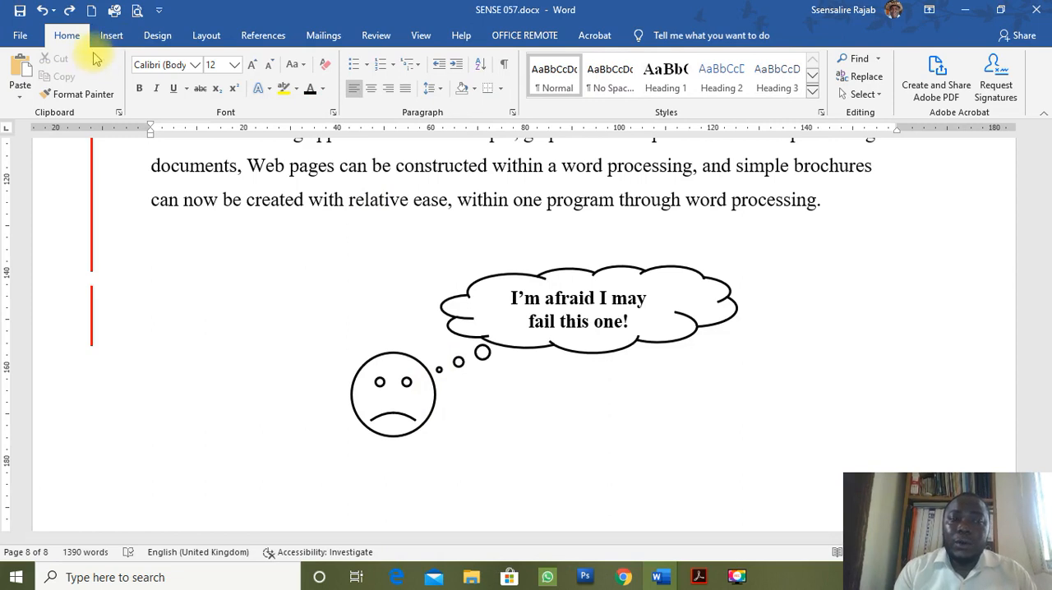
Select the sad face and cloud callout together with Select Objects, group them, and move the group slightly up towards the last paragraph.
left_click(863, 94)
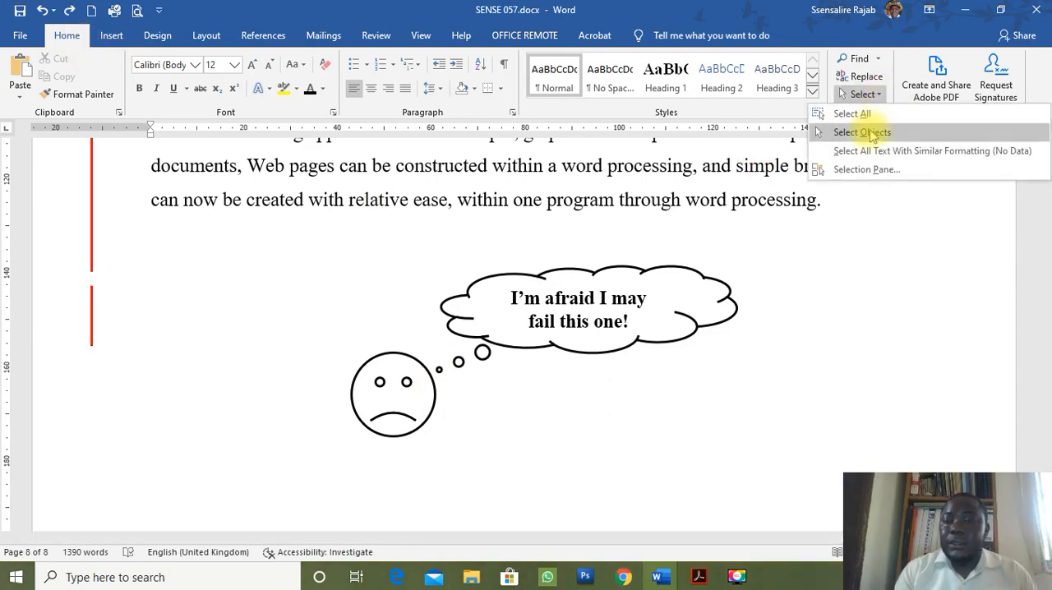
left_click(870, 134)
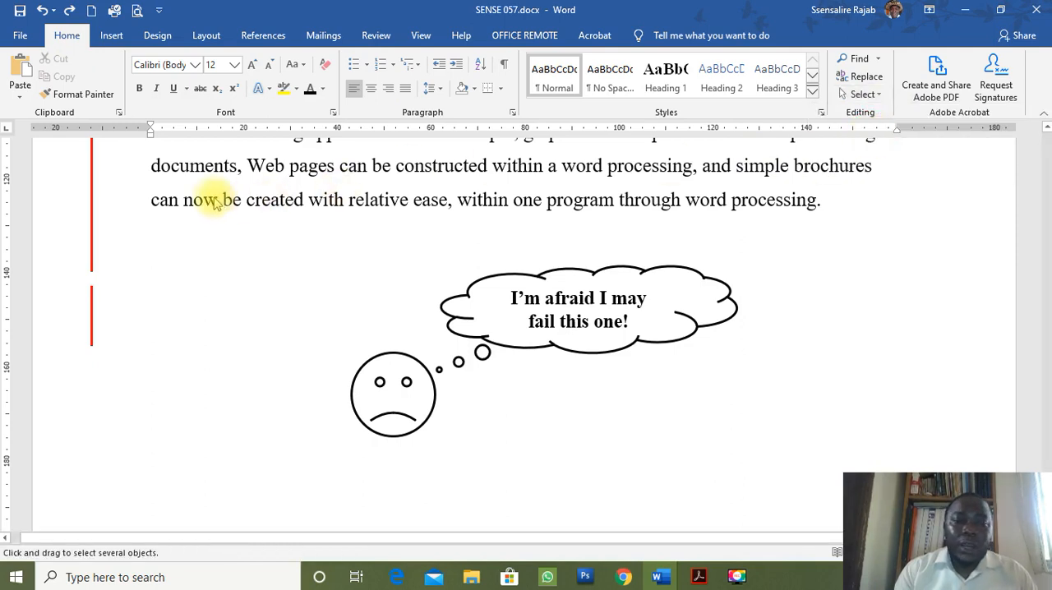
mouse_move(212, 195)
left_mouse_down()
mouse_move(822, 427)
mouse_move(806, 486)
left_mouse_up()
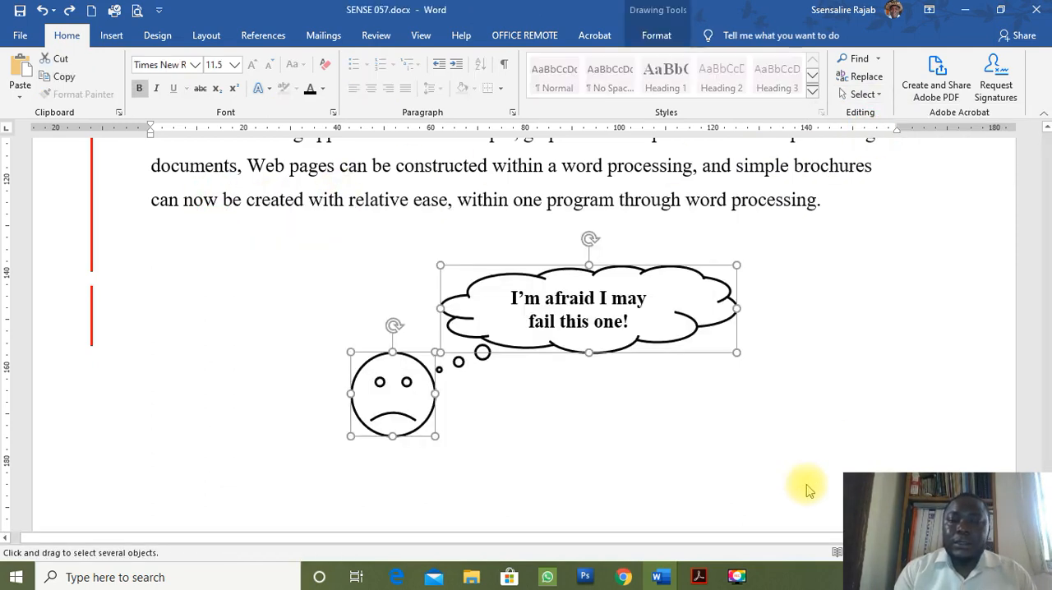
left_click(664, 35)
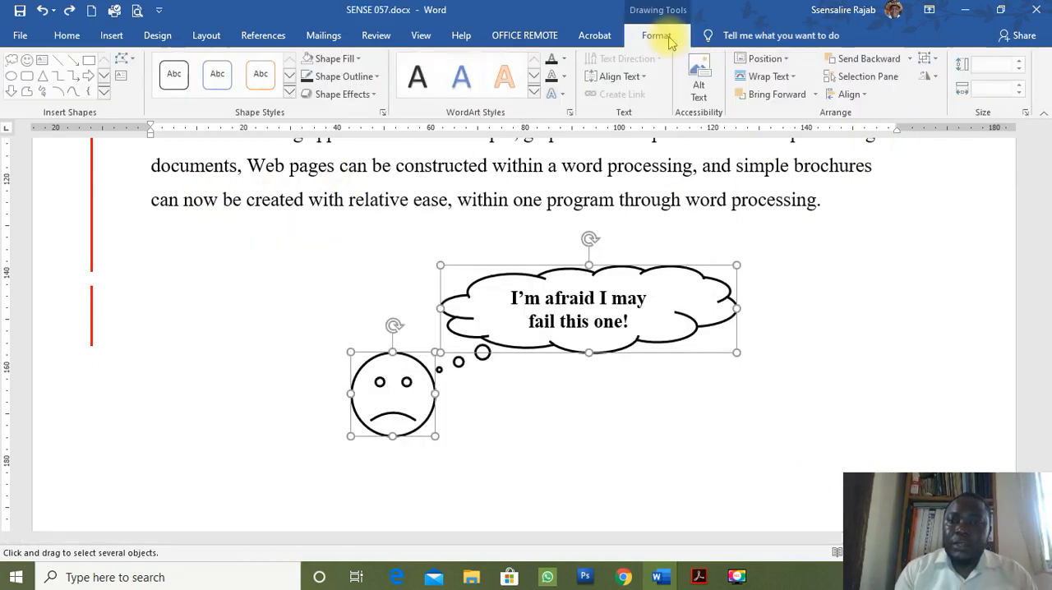
left_click(929, 63)
left_click(934, 80)
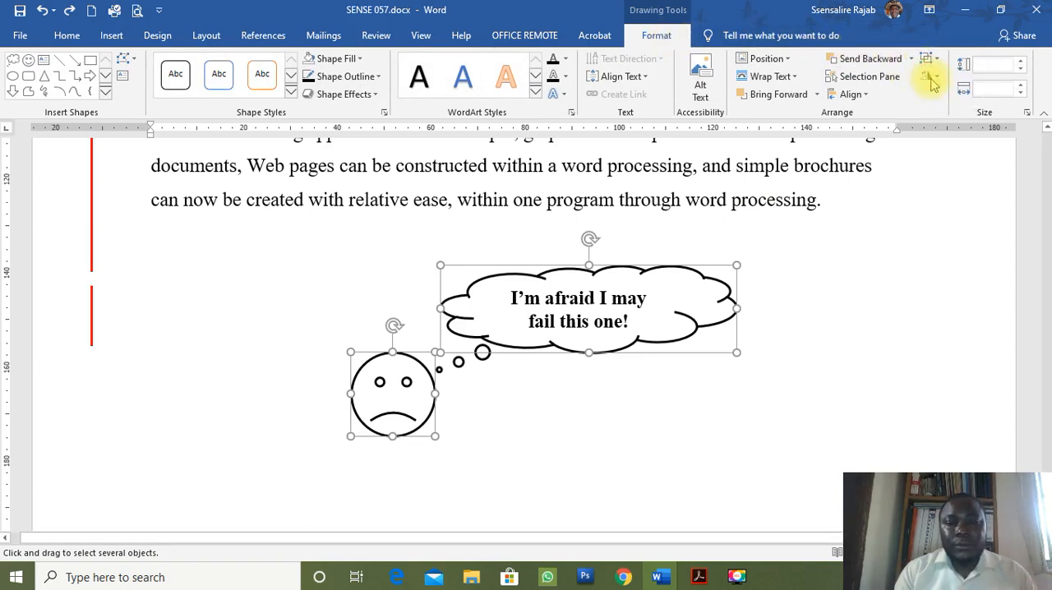
left_click_drag(566, 262, 531, 233)
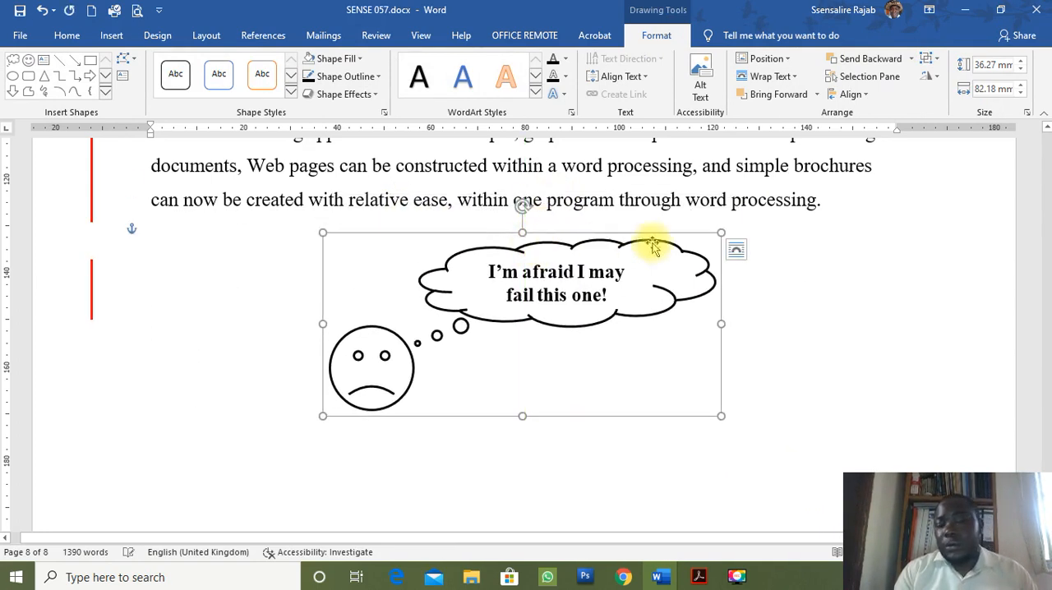
Read items h and i of question 1 in Acrobat, and return to the last paragraph of SENSE 057.docx in Word.
left_click(700, 579)
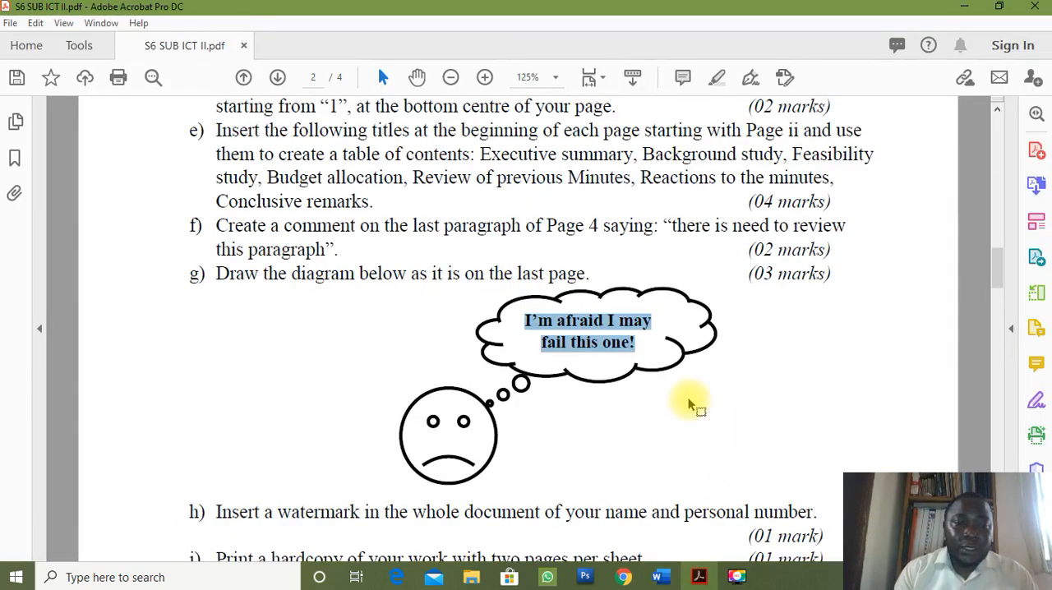
scroll(690, 403, "down", 3)
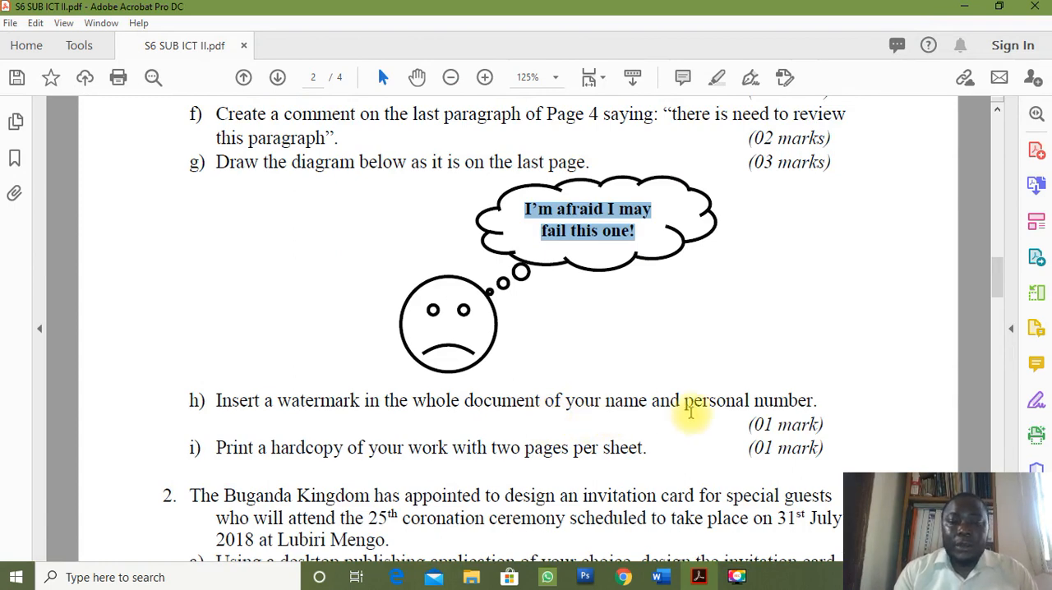
mouse_move(658, 577)
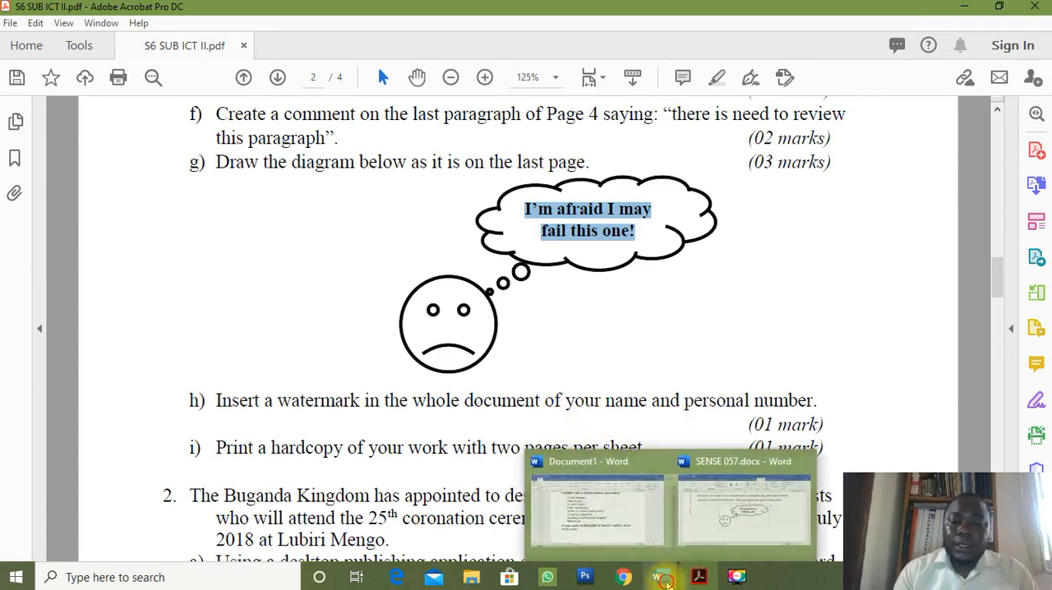
left_click(727, 531)
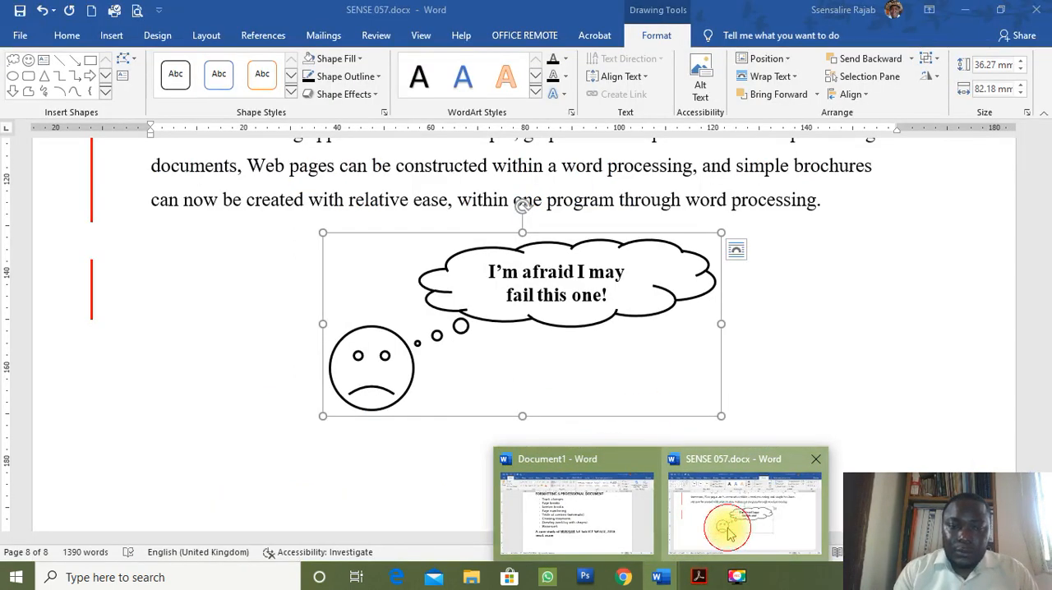
left_click(773, 205)
scroll(773, 218, "up", 2)
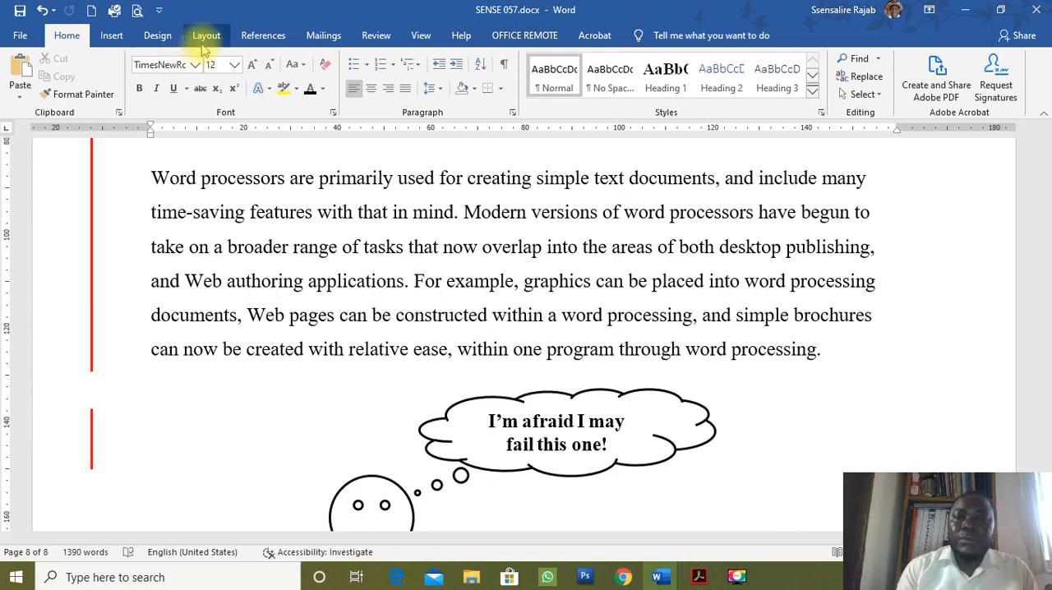
Insert a custom text watermark reading SENSE 057 in Calibri, with automatic size, semitransparent colour and diagonal layout.
left_click(158, 36)
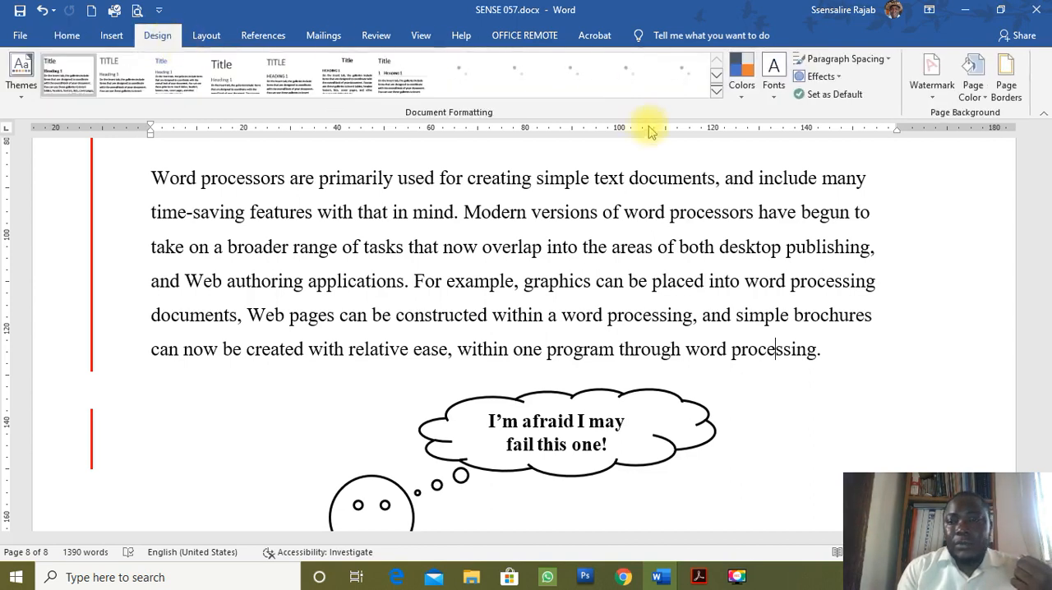
left_click(928, 98)
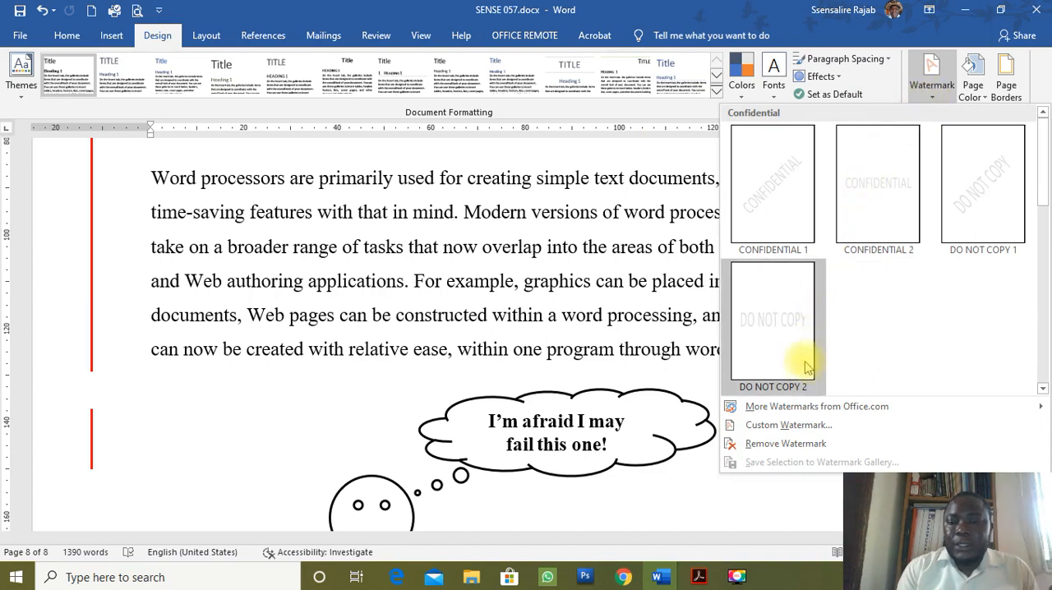
left_click(783, 424)
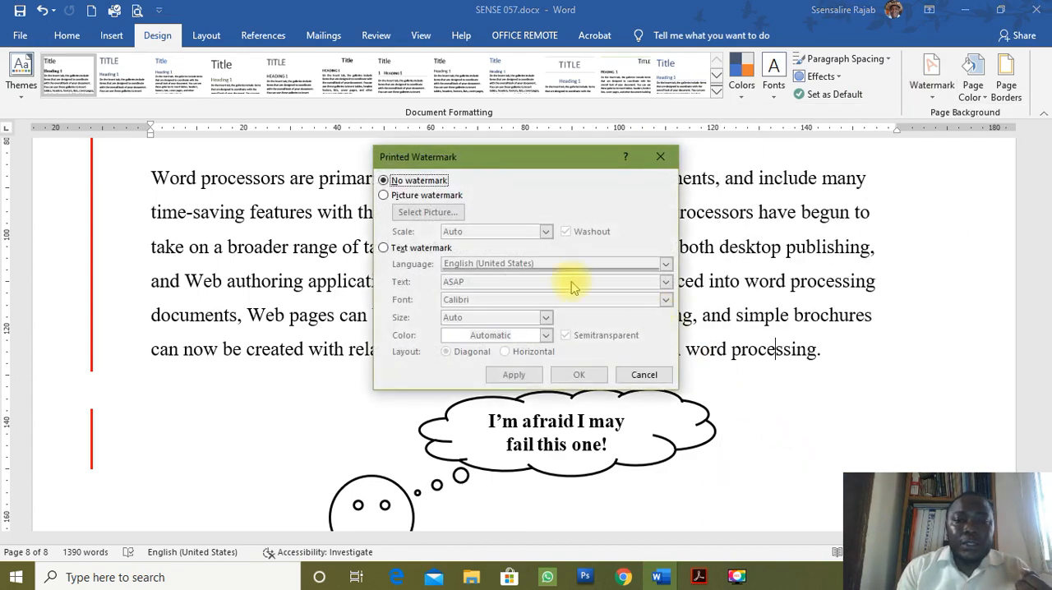
left_click(403, 251)
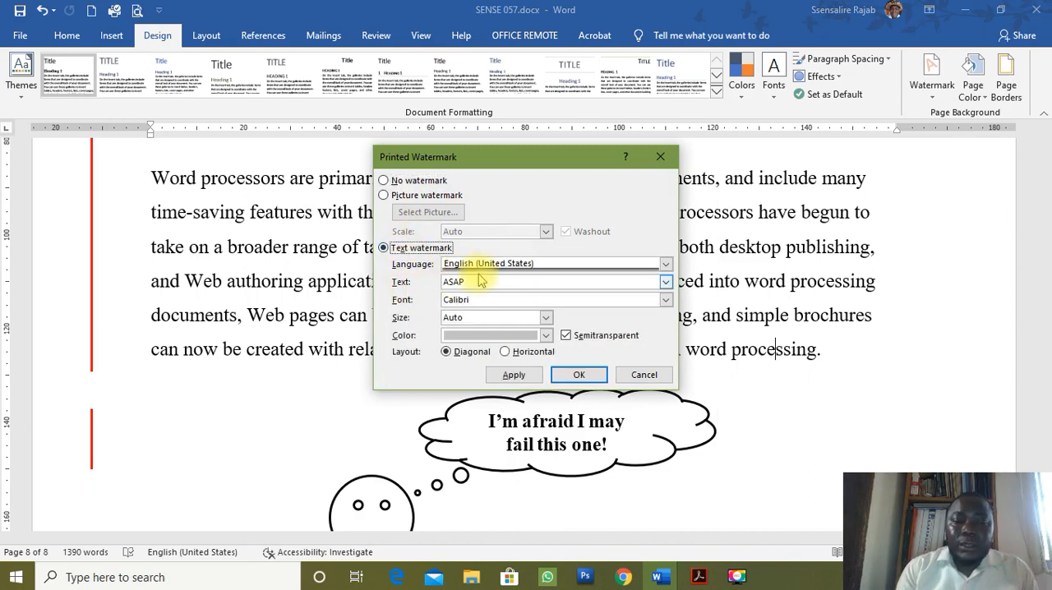
double_click(448, 281)
type("SENSE 057")
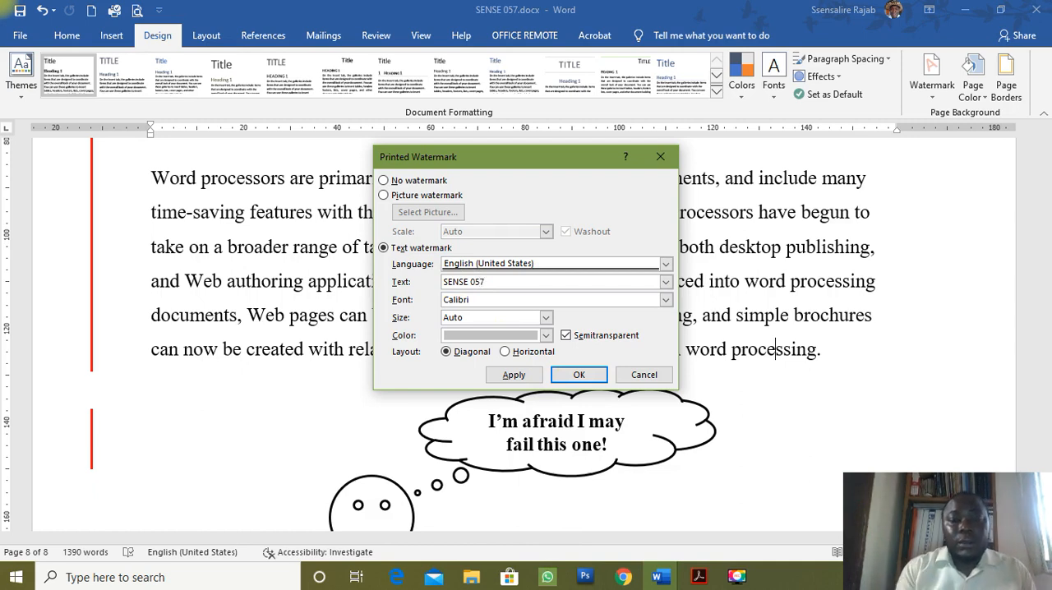
left_click(576, 374)
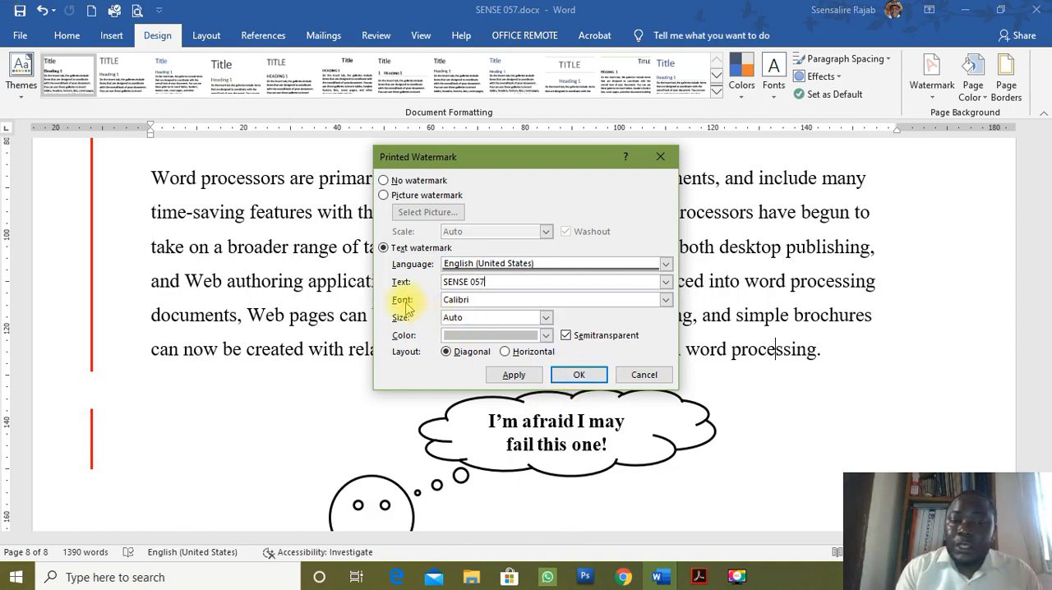
left_click(666, 300)
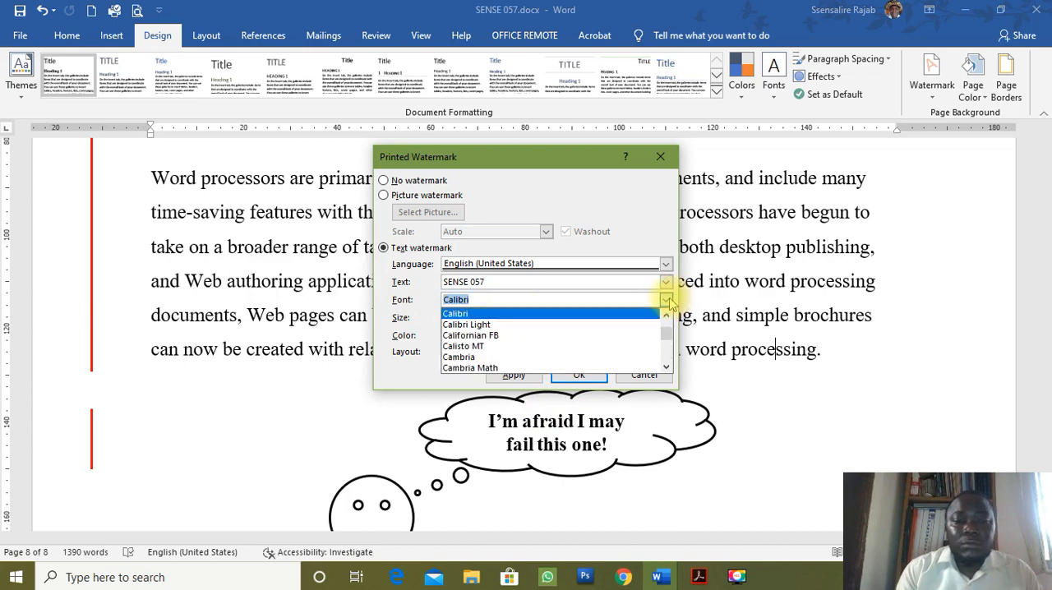
left_click(662, 300)
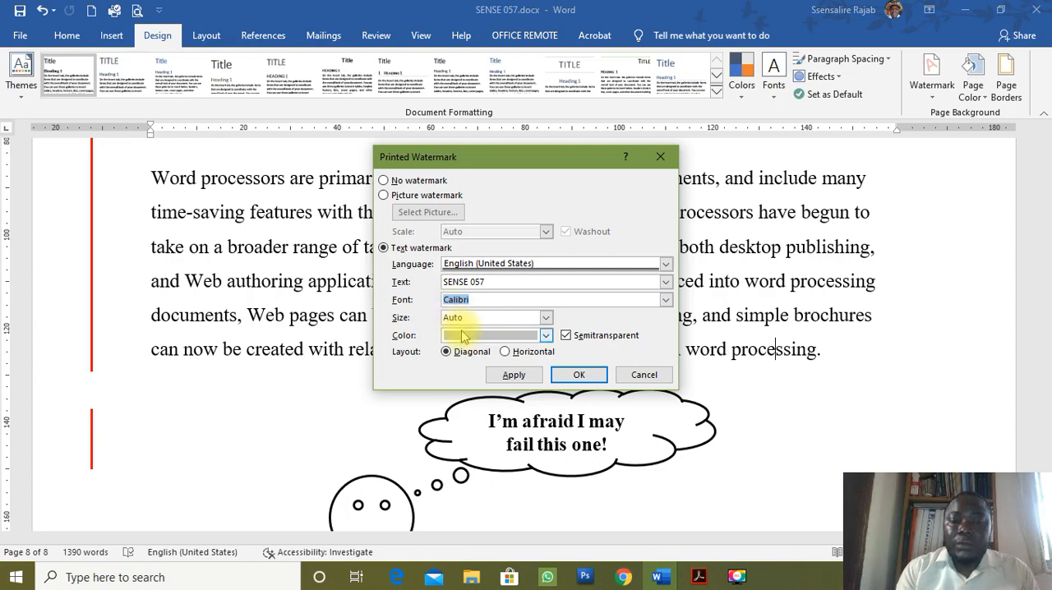
left_click(579, 374)
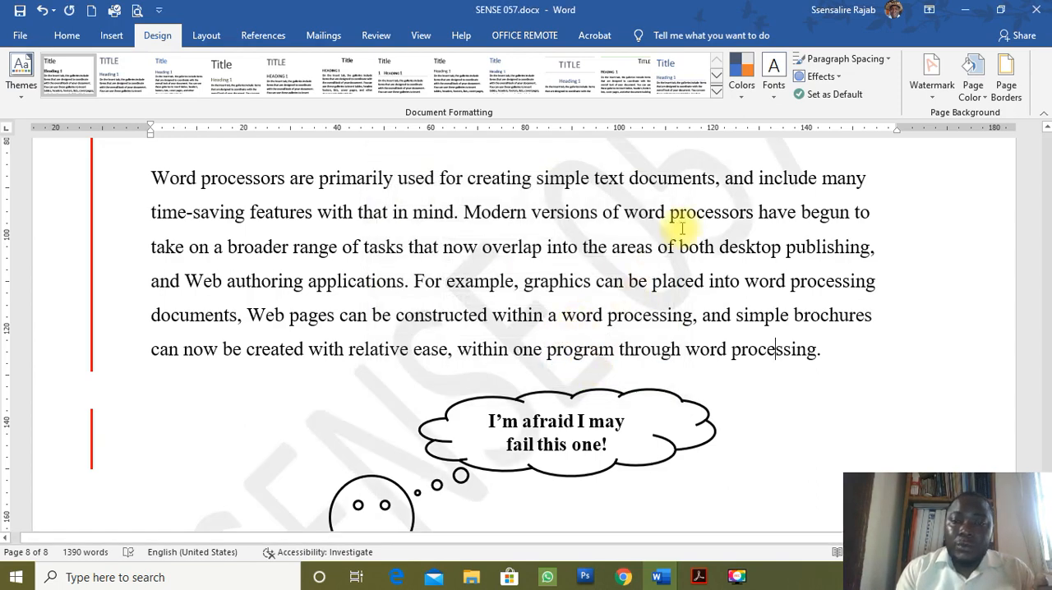
Check the watermark on the last page against item h of the paper in Acrobat, and save SENSE 057.docx in Word.
scroll(682, 226, "up", 1)
scroll(687, 227, "up", 1)
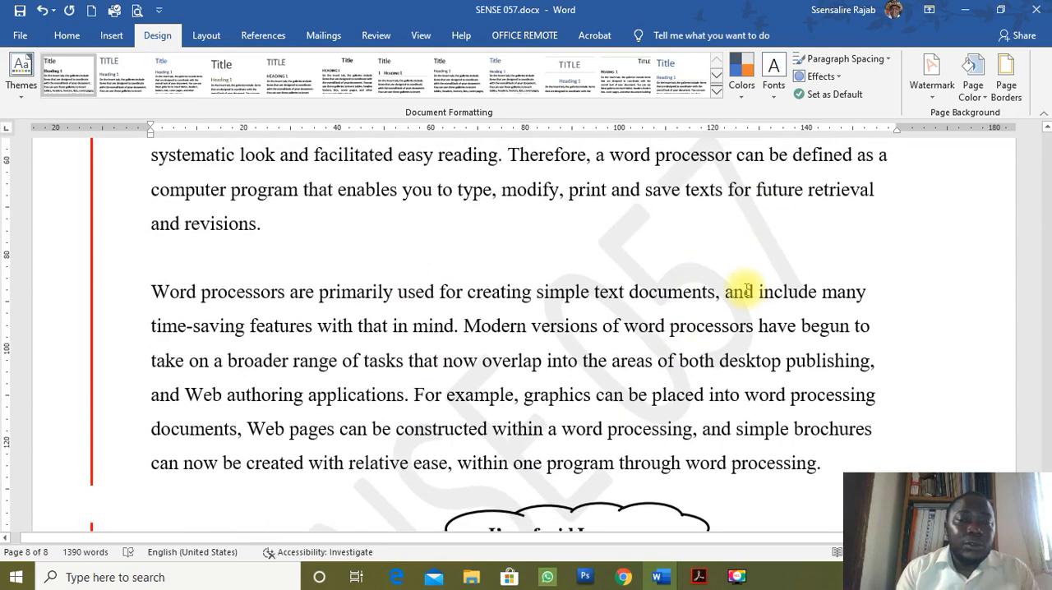
scroll(747, 289, "down", 3)
key("alt+Tab")
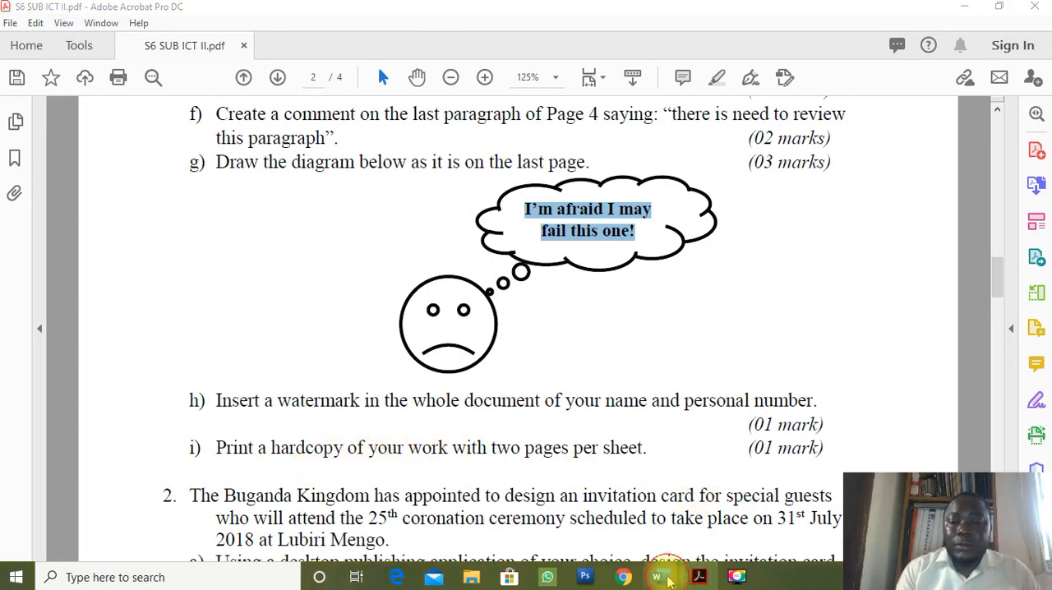
mouse_move(670, 580)
left_click(730, 516)
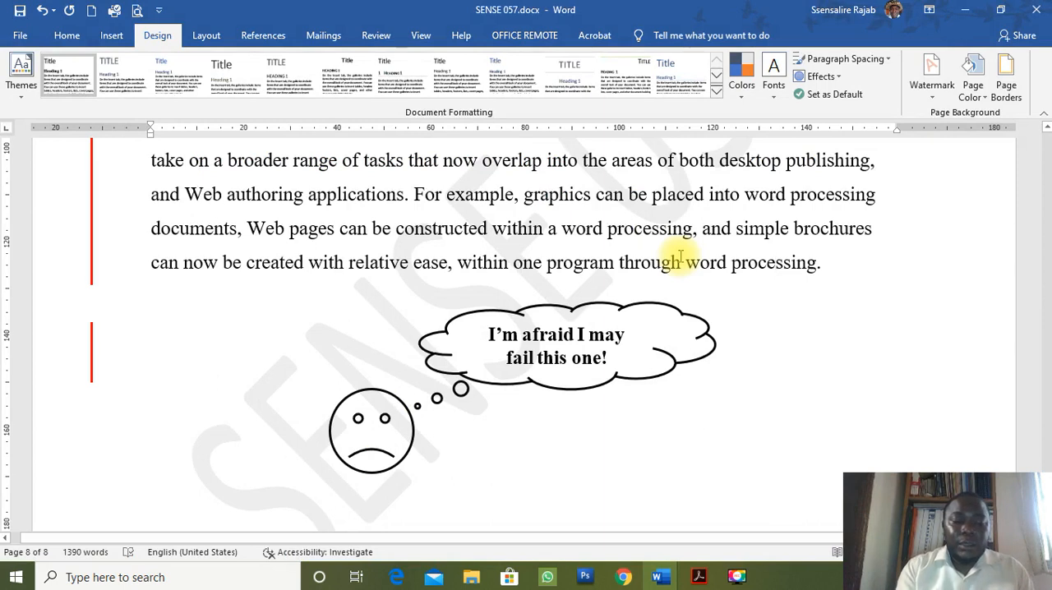
key("ctrl+s")
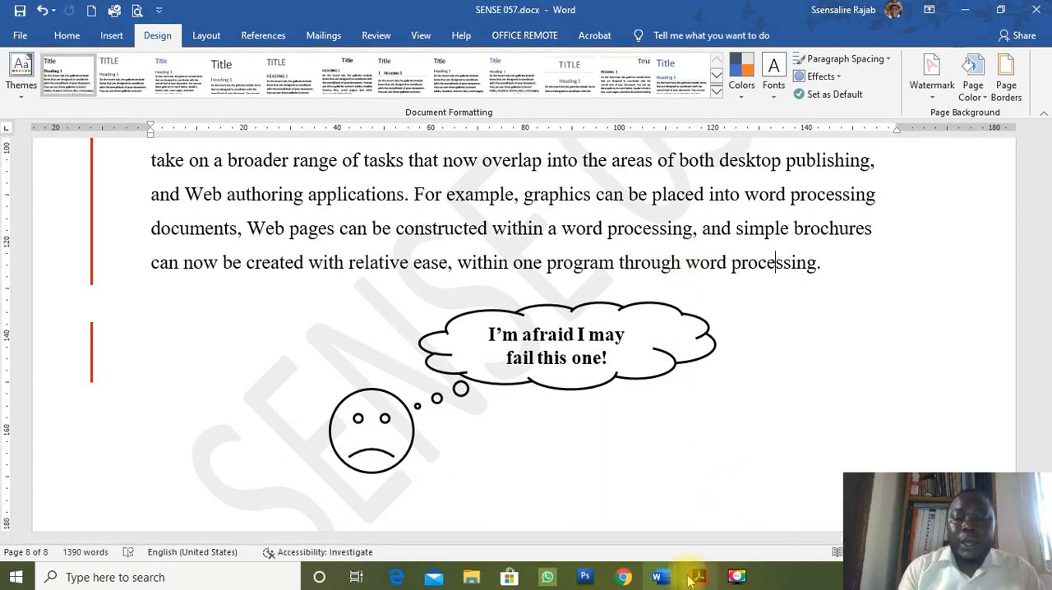
Switch to the Document1 topic list in Word and select the Track changes line to review the covered topics.
mouse_move(657, 577)
left_click(630, 533)
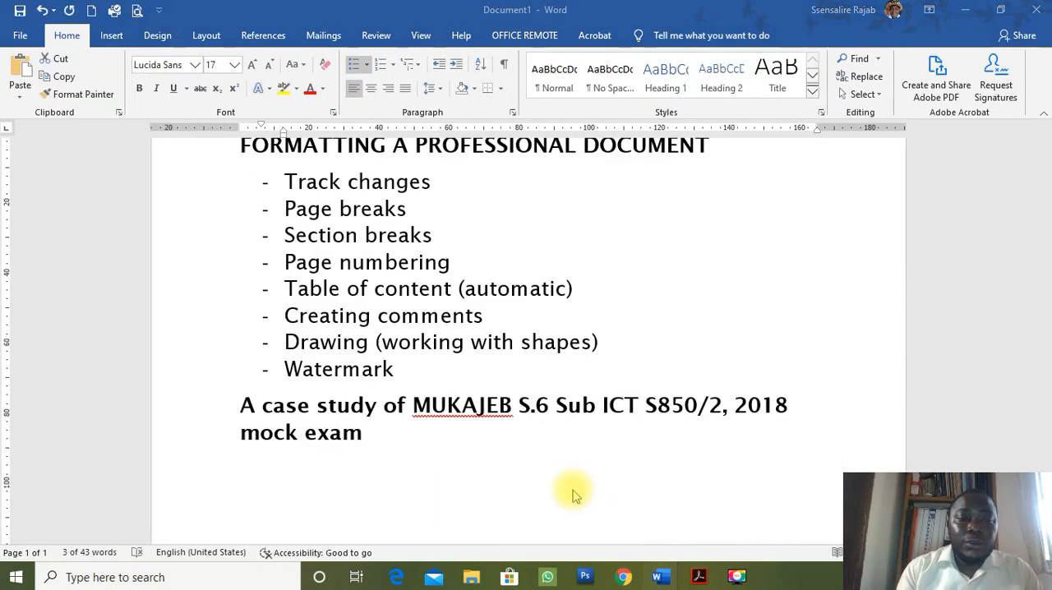
left_click(224, 188)
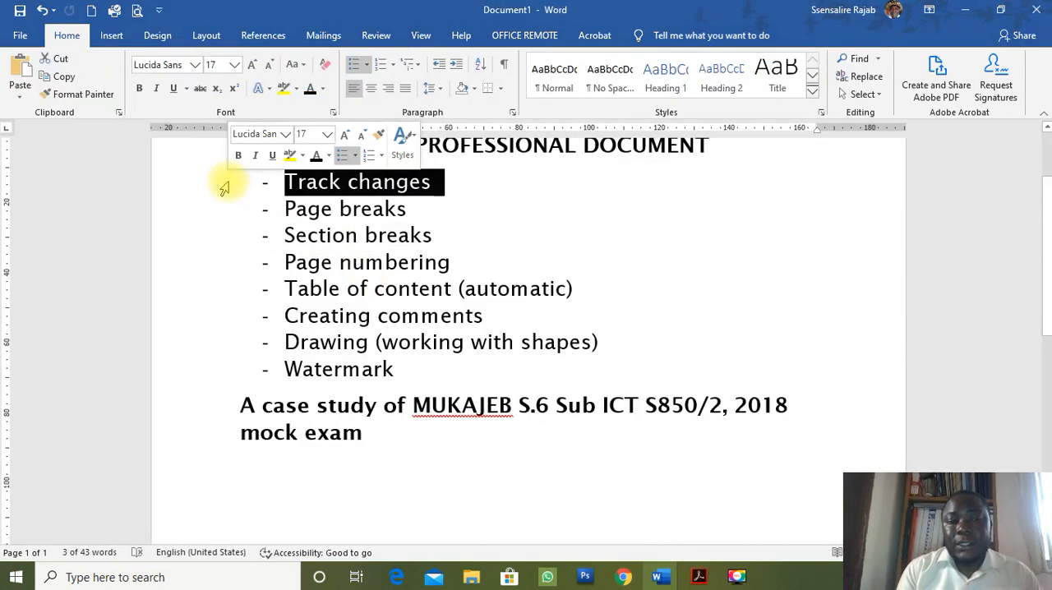